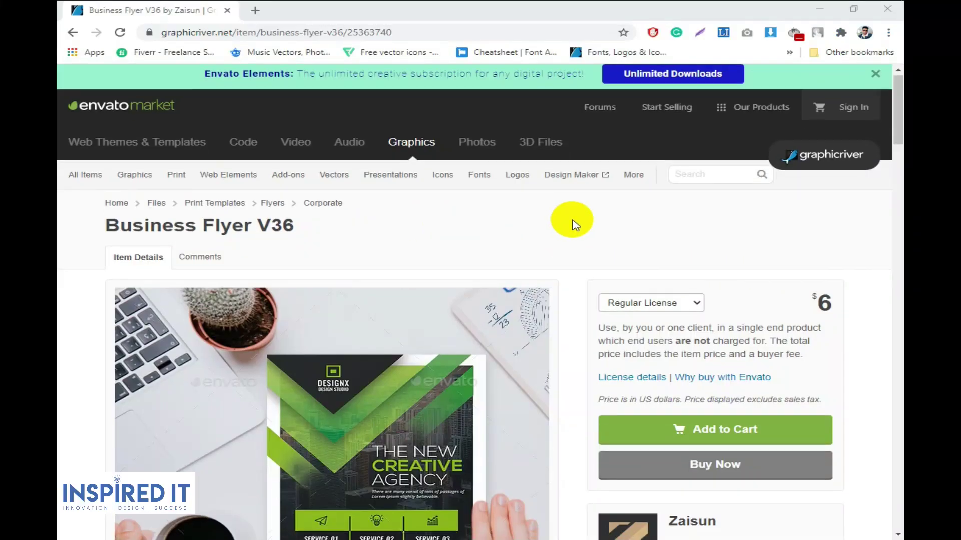
- Review the Business Flyer V36 preview and details on GraphicRiver, then bring Photoshop forward
scroll(574, 225, "down", 4)
scroll(554, 311, "down", 5)
scroll(718, 354, "down", 3)
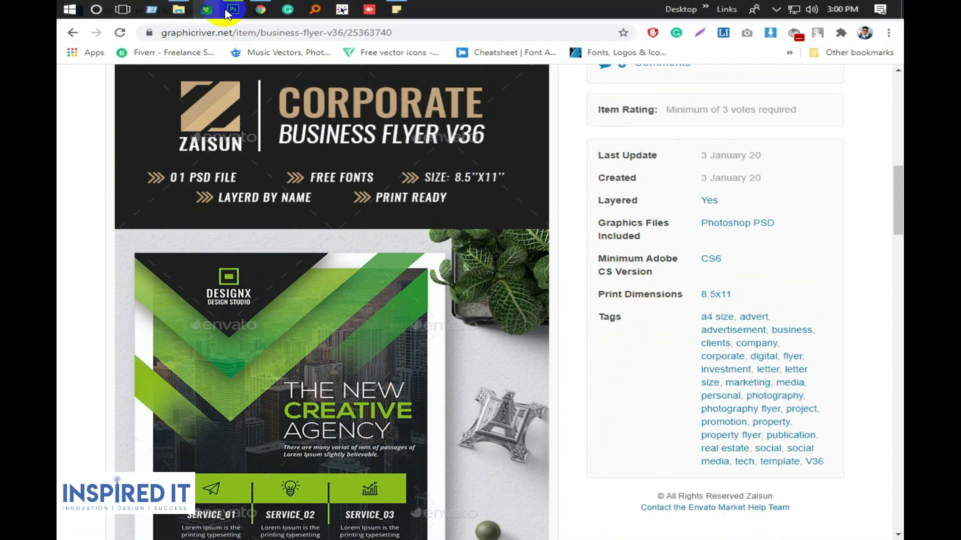
left_click(227, 10)
- Create a new U.S. Paper document 8.75 in wide, 11 in tall, 300 ppi CMYK
left_click(98, 9)
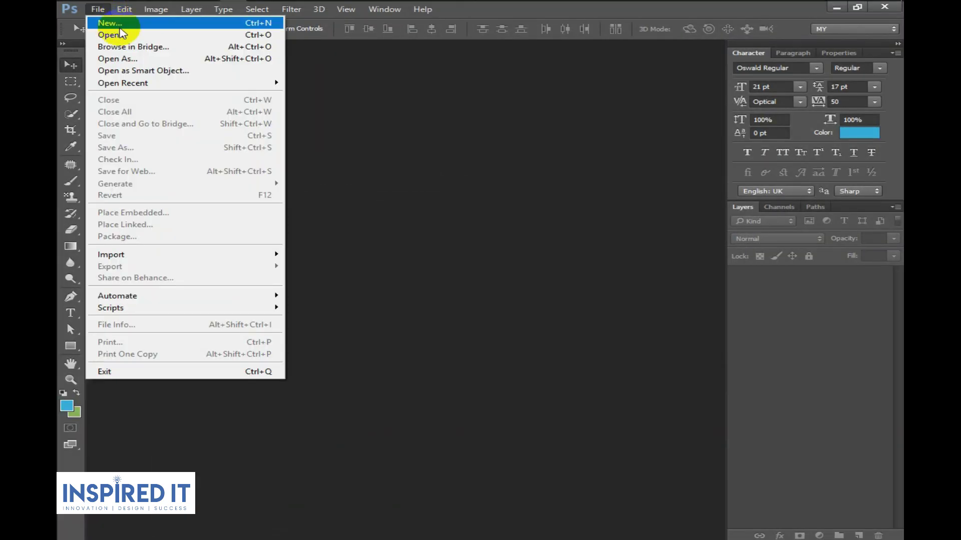
left_click(120, 25)
left_click(310, 112)
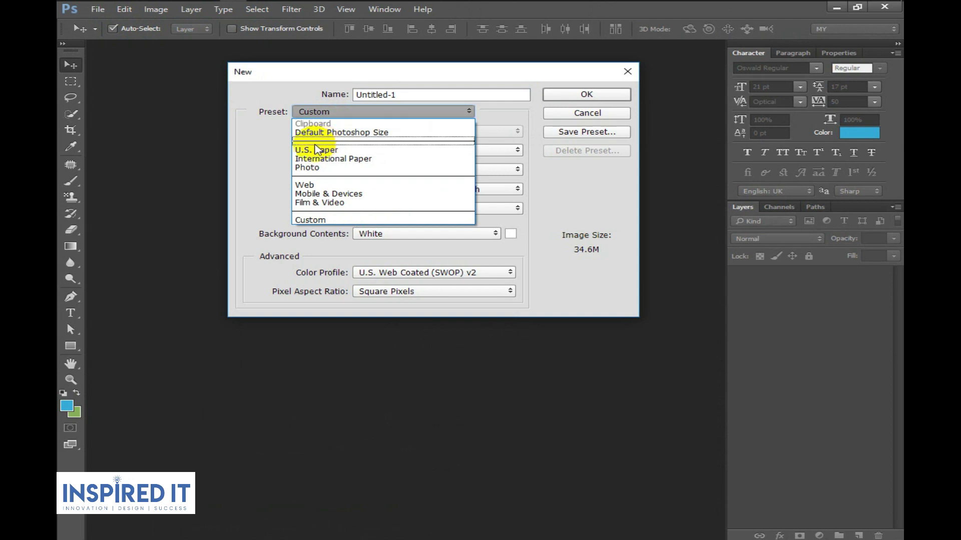
left_click(316, 149)
left_click(368, 156)
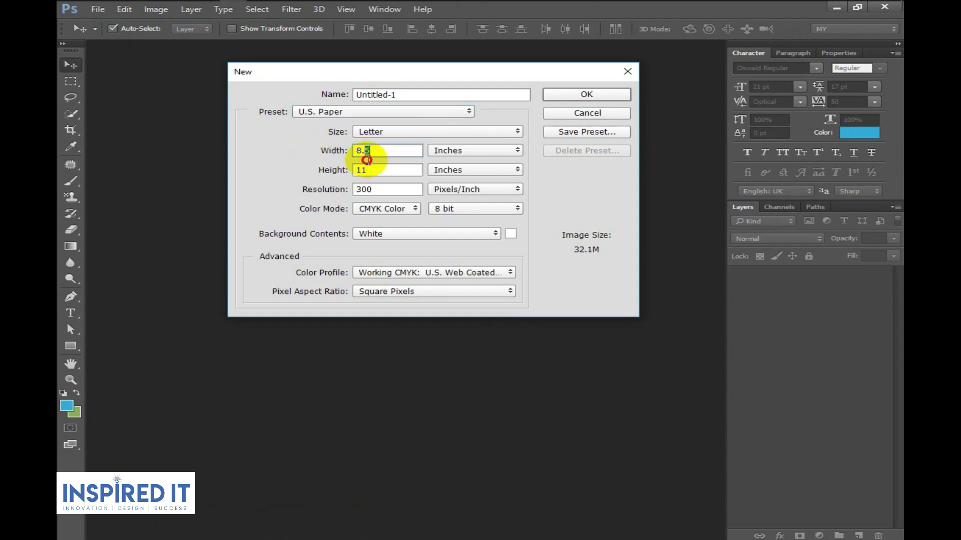
type("7")
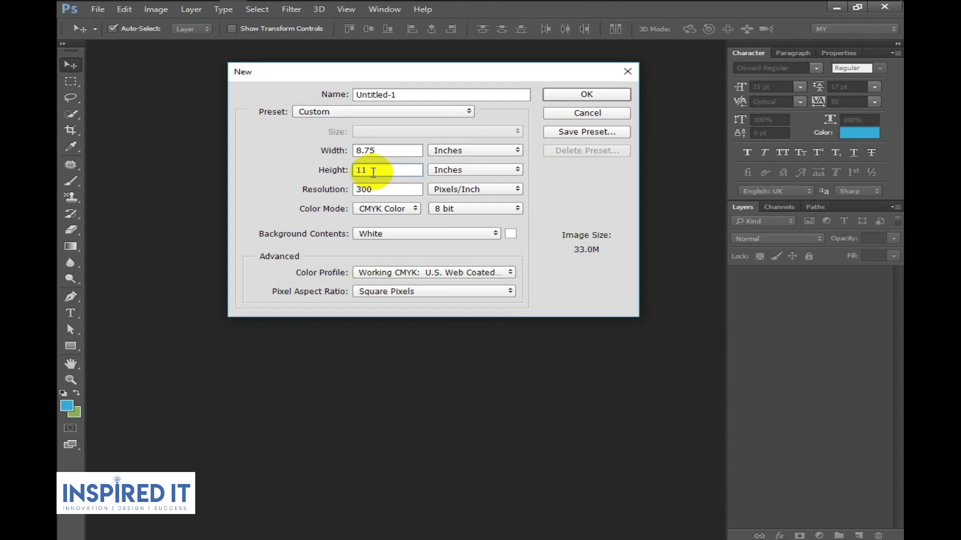
left_click(564, 97)
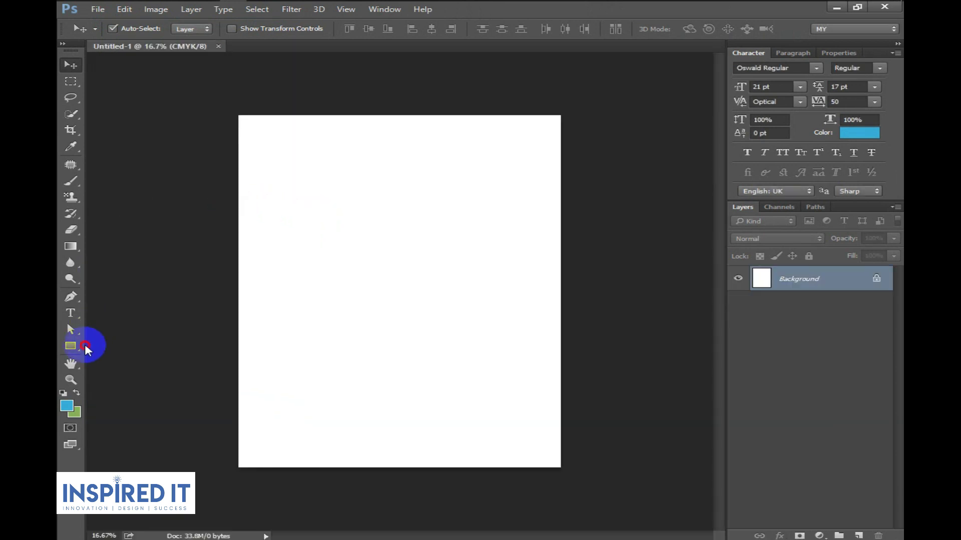
left_click(84, 346)
- Create an 8.5 × 10 inch dark rectangle and move it onto the page
left_click(378, 255)
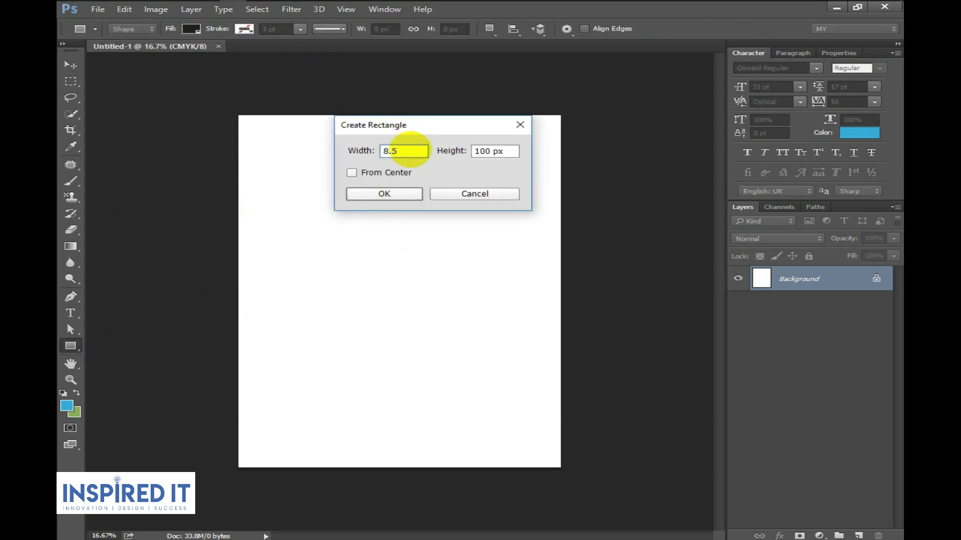
left_click_drag(509, 151, 449, 157)
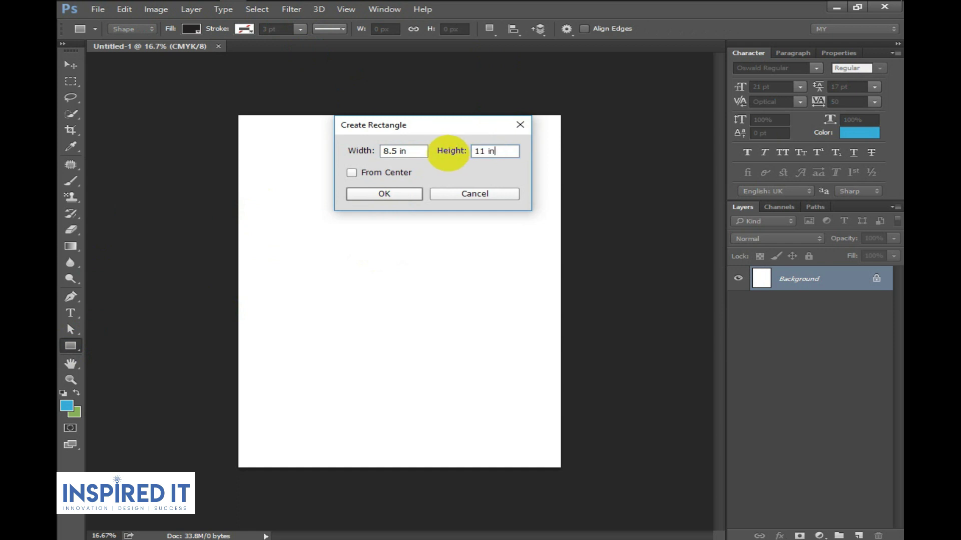
left_click(482, 212)
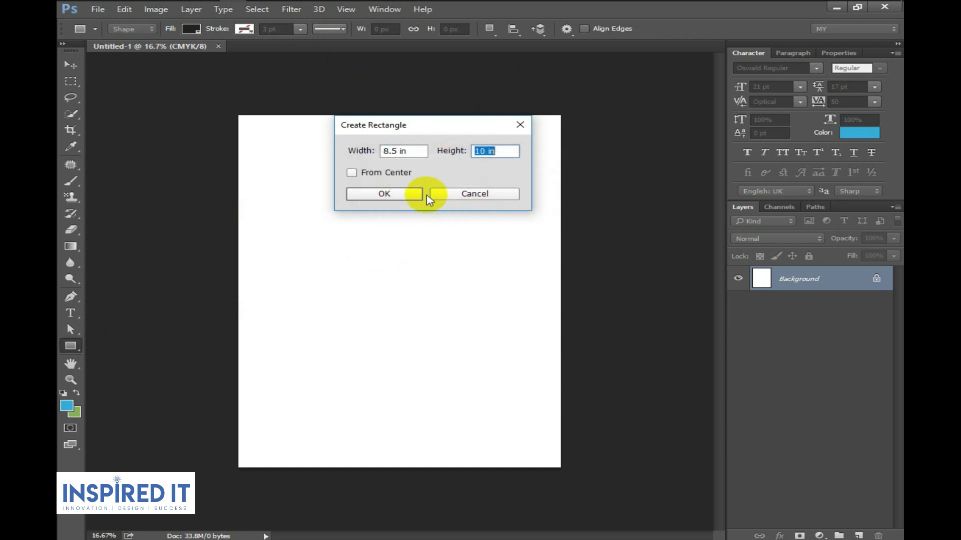
left_click(411, 194)
key("v")
left_click_drag(399, 270, 287, 179)
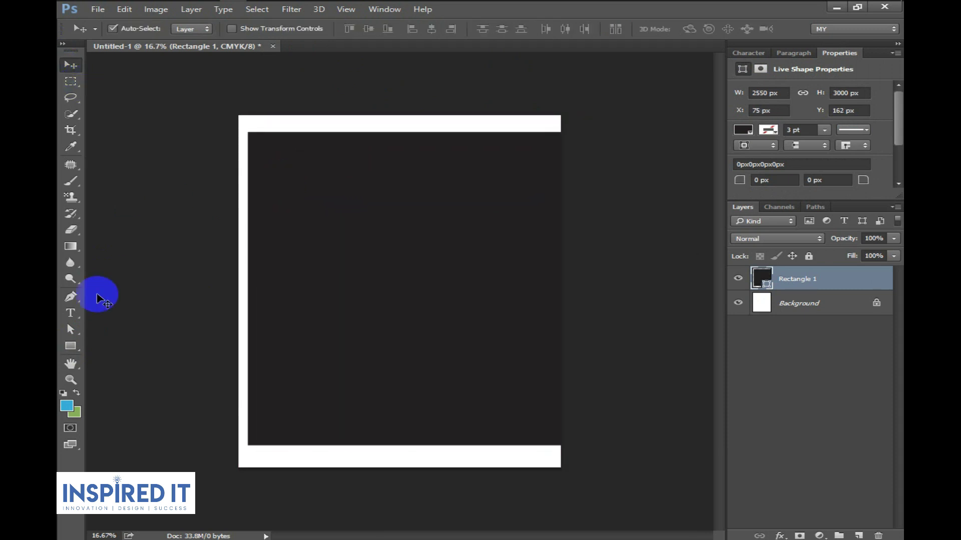
- Set the rectangle's height to 11 in and centre it vertically and horizontally on the canvas
left_click(72, 347)
type("11")
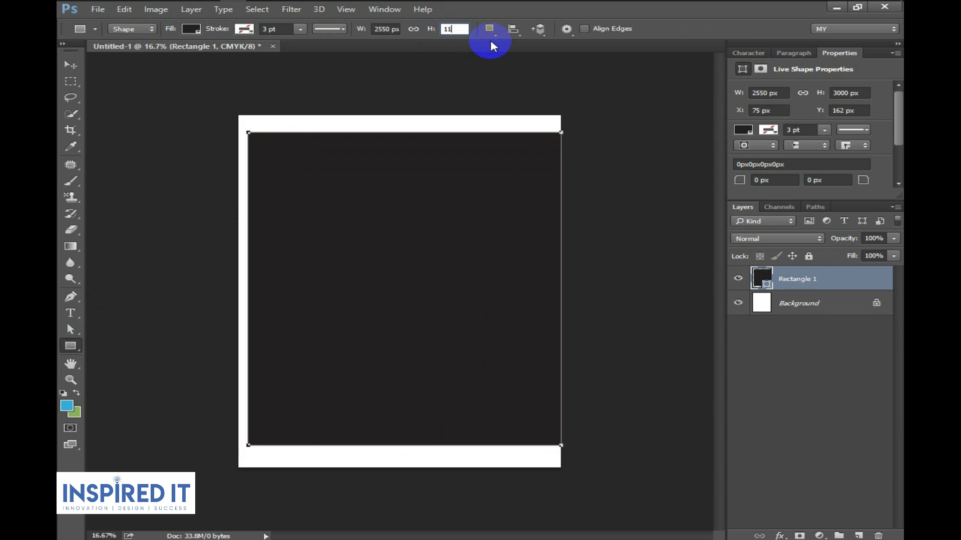
key("Return")
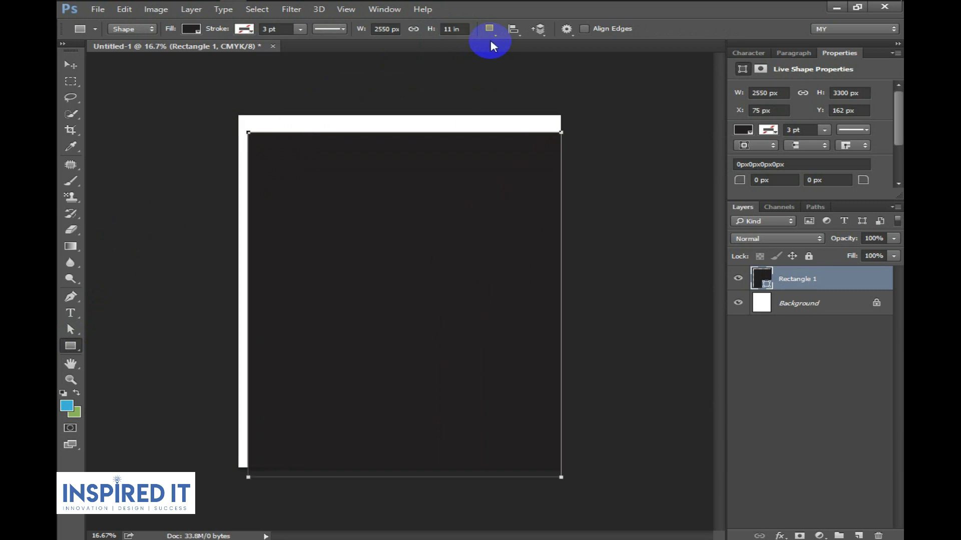
left_click(70, 65)
left_click_drag(346, 291, 339, 290)
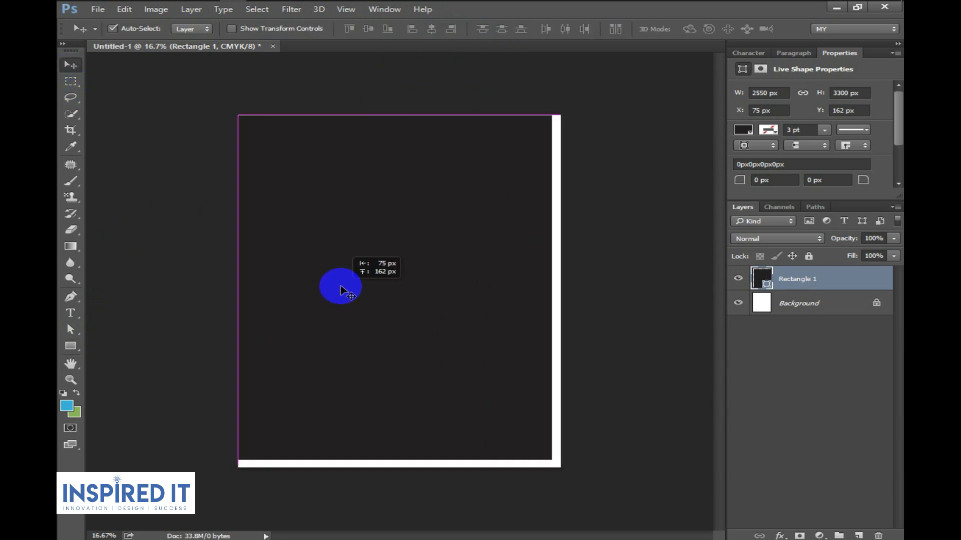
key("ctrl+a")
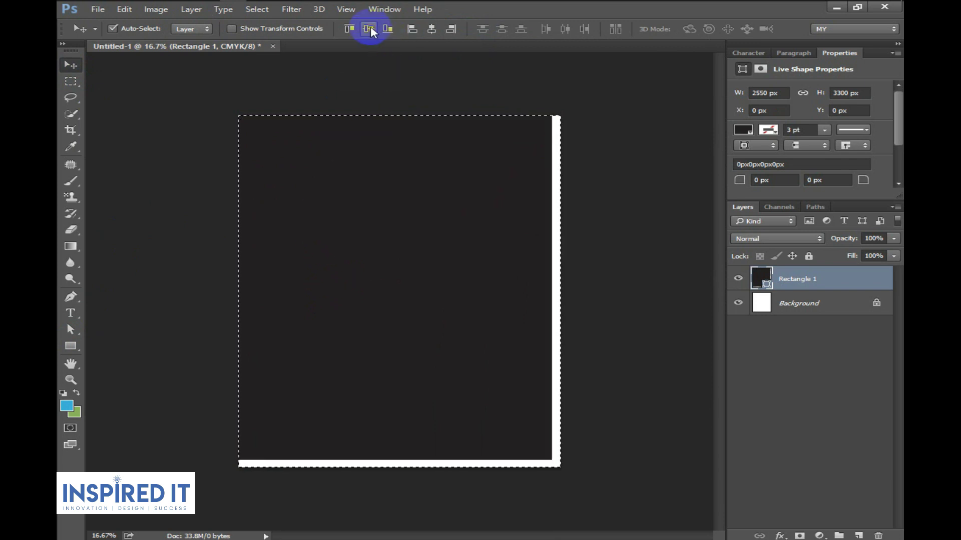
left_click(370, 28)
left_click(432, 28)
key("ctrl+d")
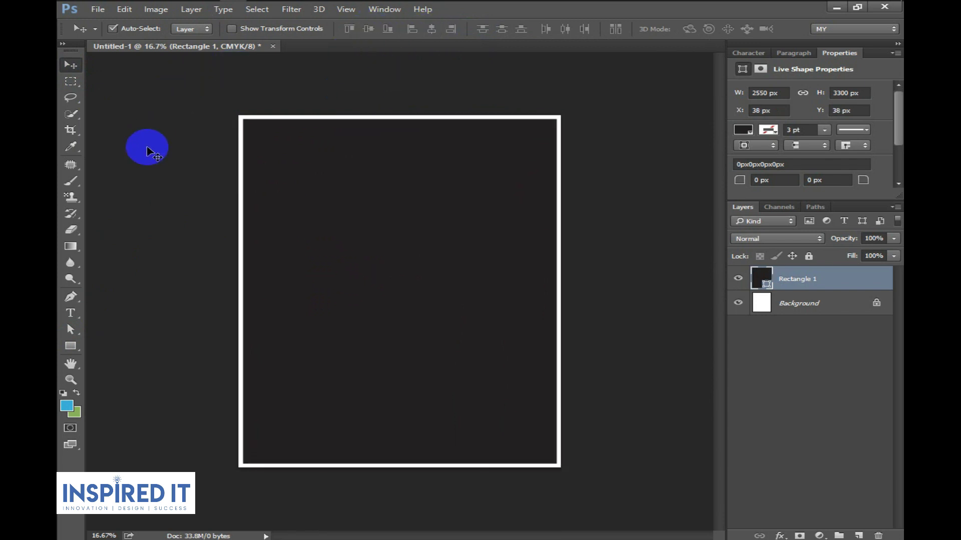
- Place two vertical and two horizontal guides on the rectangle's edges, then delete the rectangle
key("ctrl+r")
left_click_drag(93, 235, 251, 322)
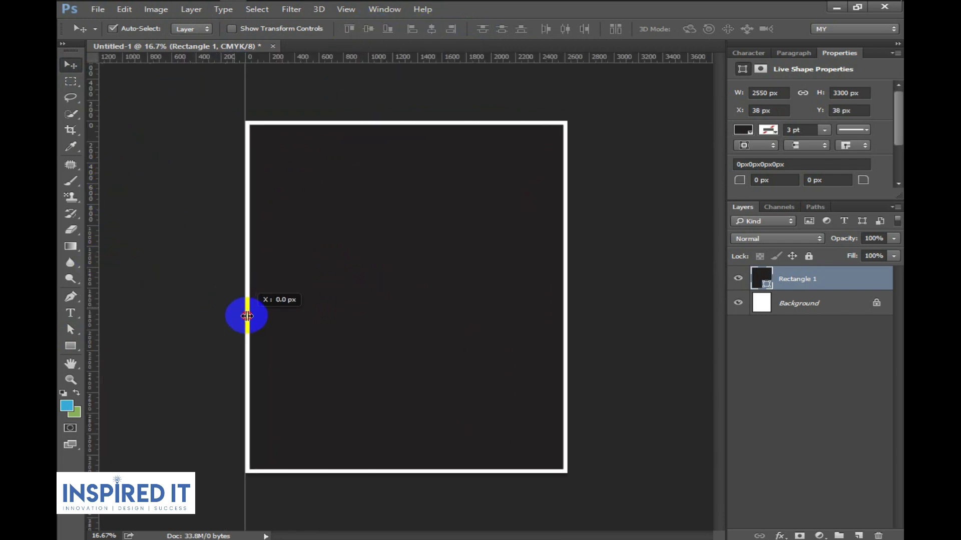
left_click_drag(93, 286, 561, 313)
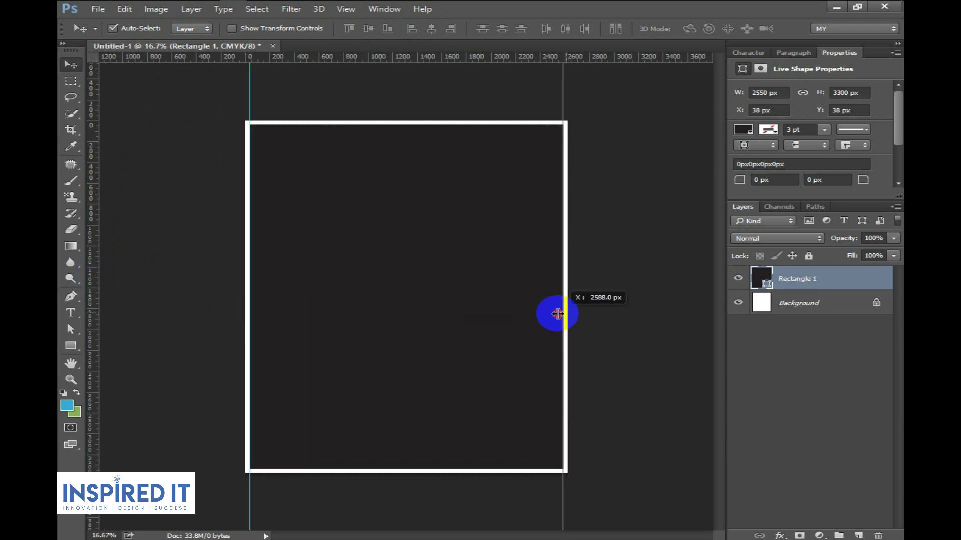
left_click_drag(478, 57, 465, 125)
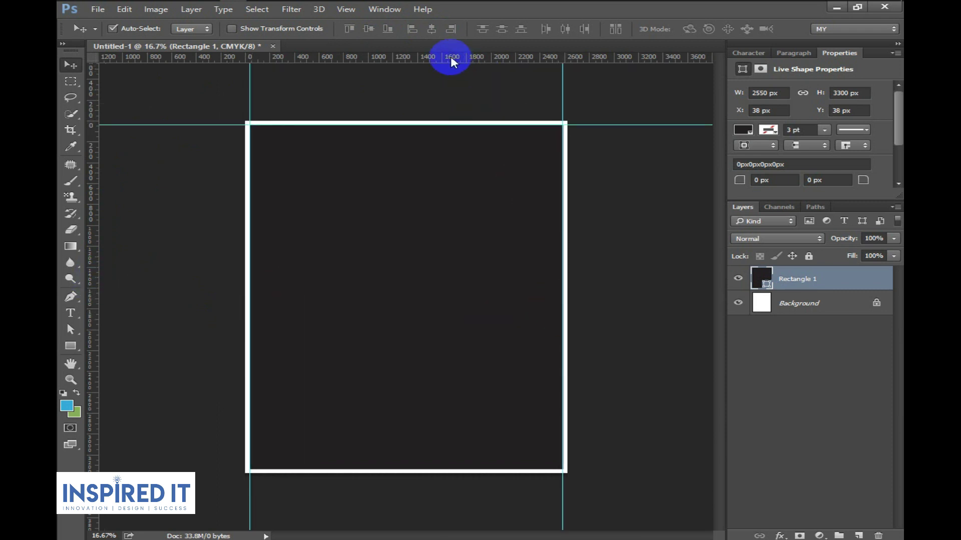
left_click_drag(450, 58, 407, 469)
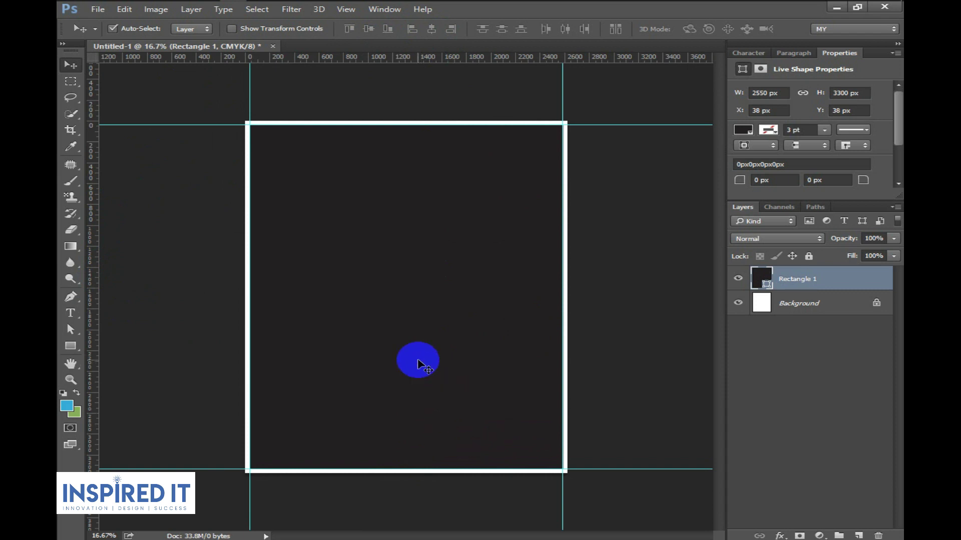
key("Delete")
key("ctrl+r")
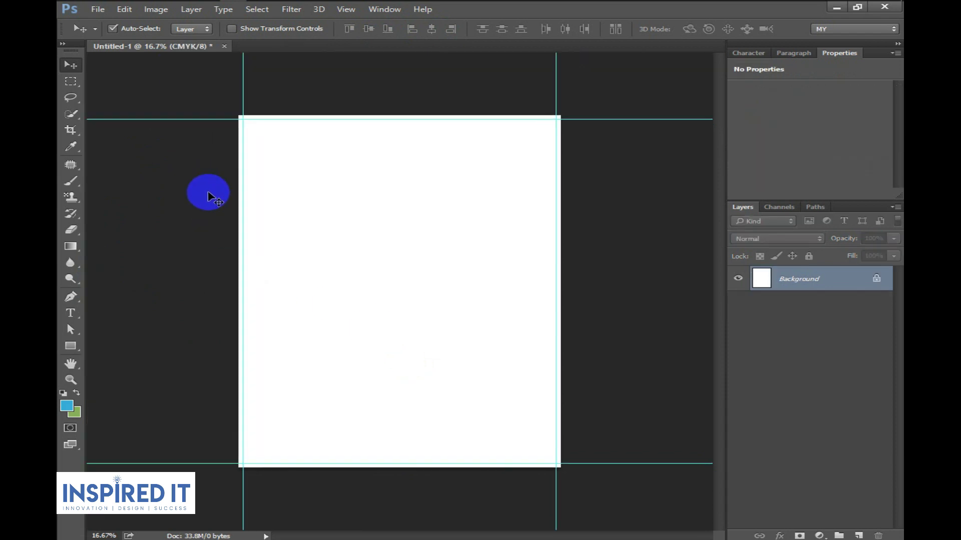
left_click(173, 11)
- Place Screenshot_2.png scaled to the guides, lock its layer, and fit the flyer in view
mouse_move(707, 365)
left_mouse_down()
mouse_move(229, 15)
mouse_move(319, 205)
mouse_move(249, 122)
left_mouse_up()
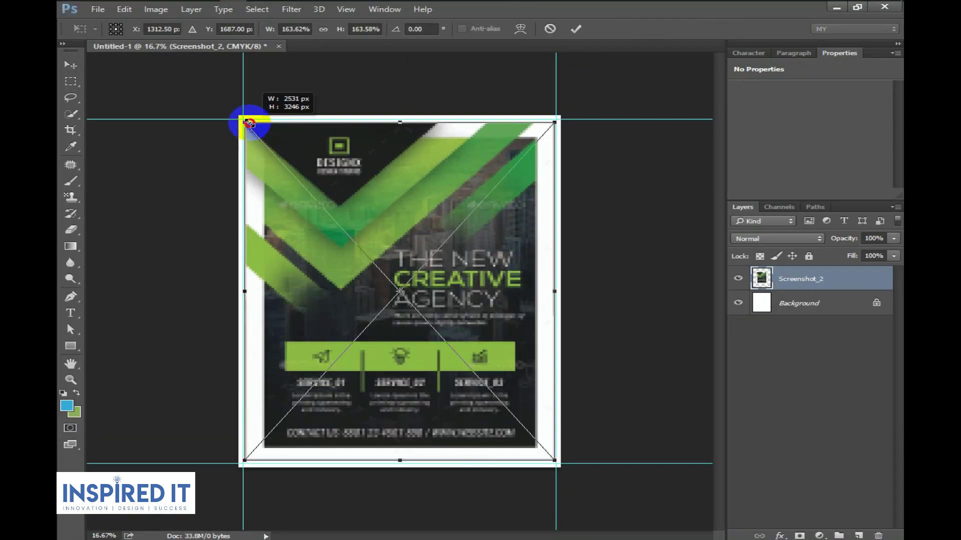
left_click(232, 114, "ctrl")
left_click(358, 229, "ctrl+alt")
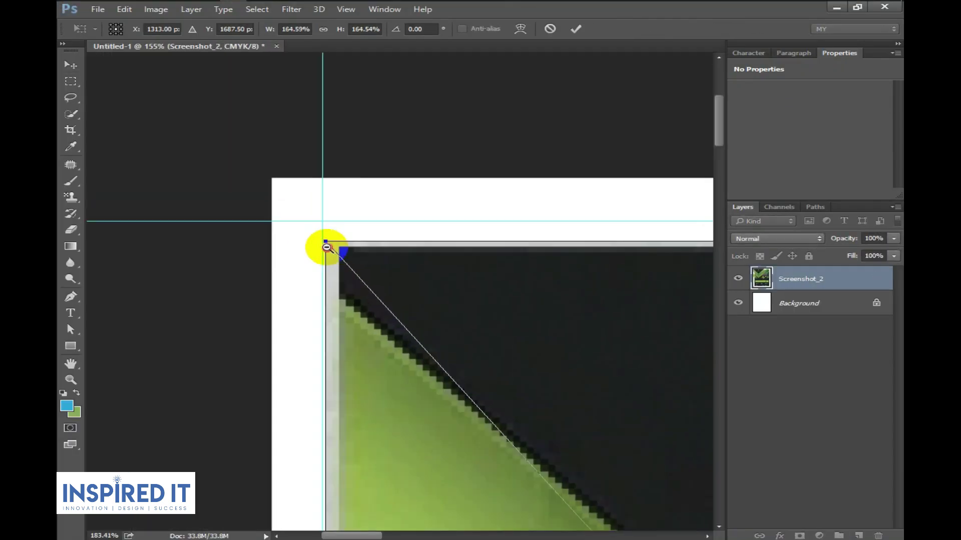
left_click(326, 247, "ctrl")
left_click_drag(325, 243, 312, 219)
key("Return")
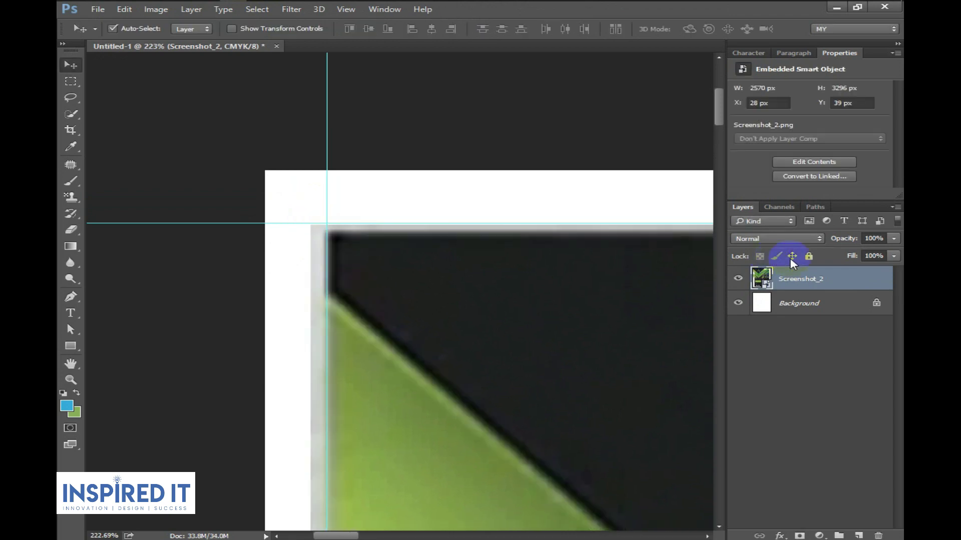
left_click(809, 256)
key("ctrl+0")
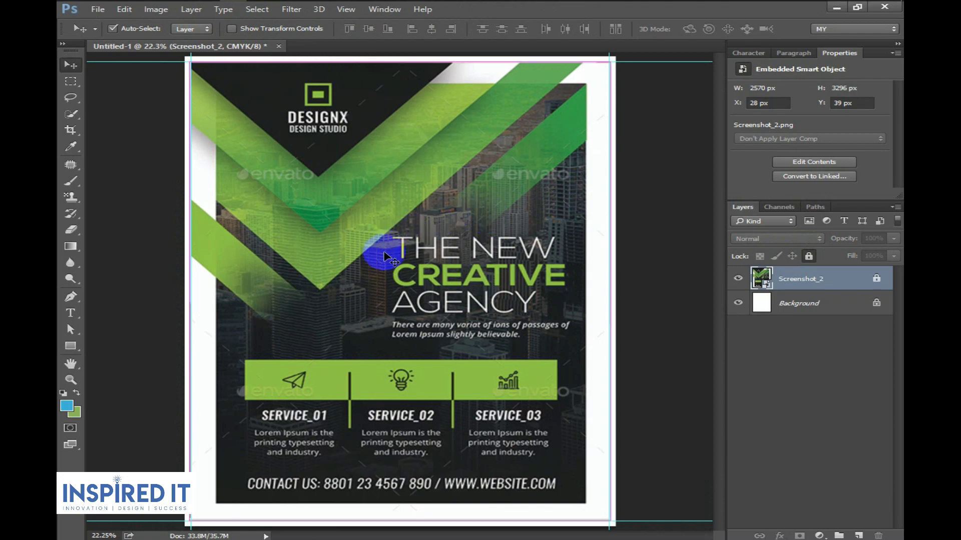
- Save the document as Untitled-1.psd and zoom out to the whole page
key("ctrl+s")
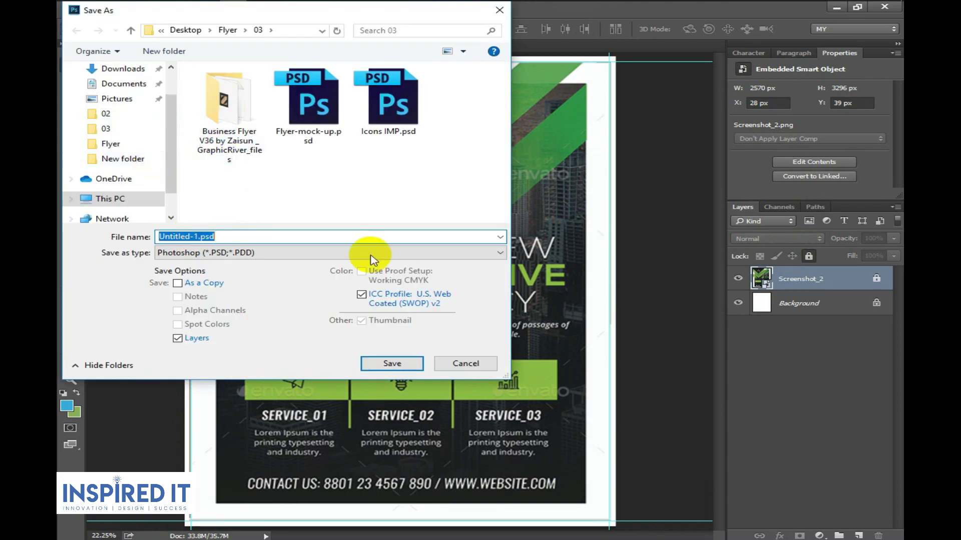
left_click(392, 365)
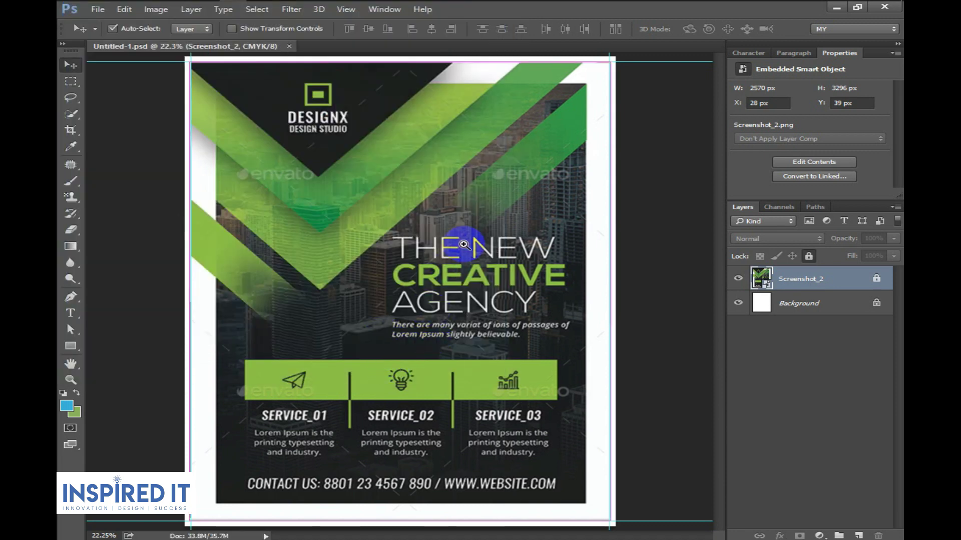
key("ctrl+minus")
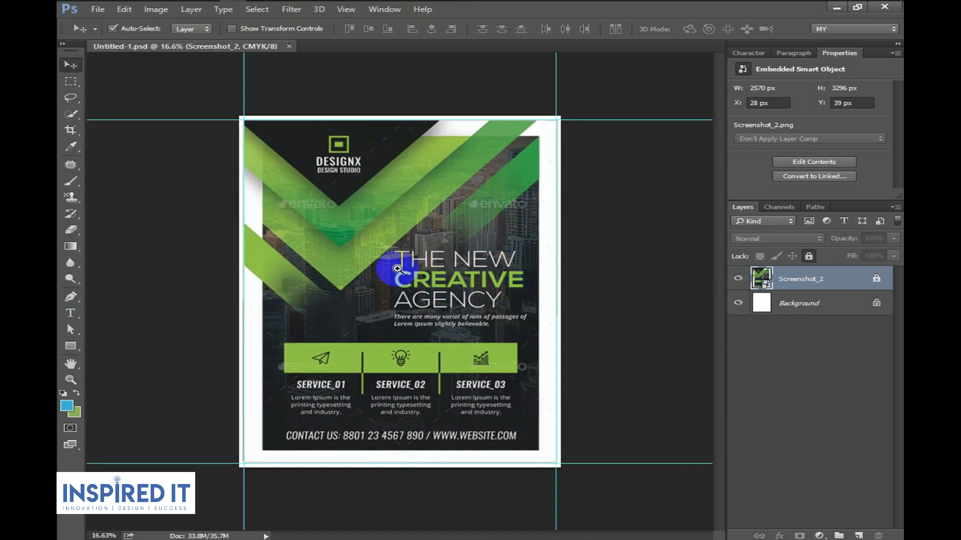
scroll(397, 269, "up", 3)
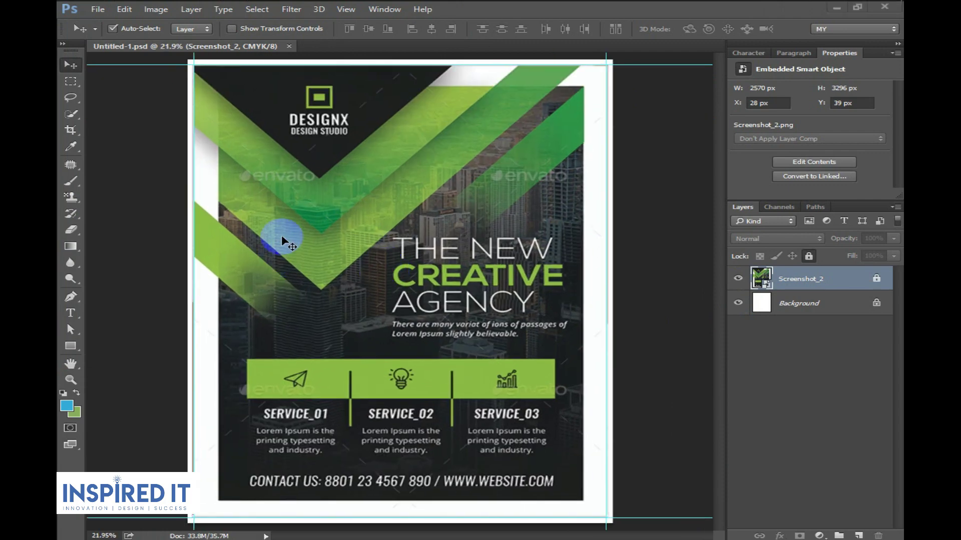
scroll(327, 201, "up", 2)
scroll(339, 193, "down", 2)
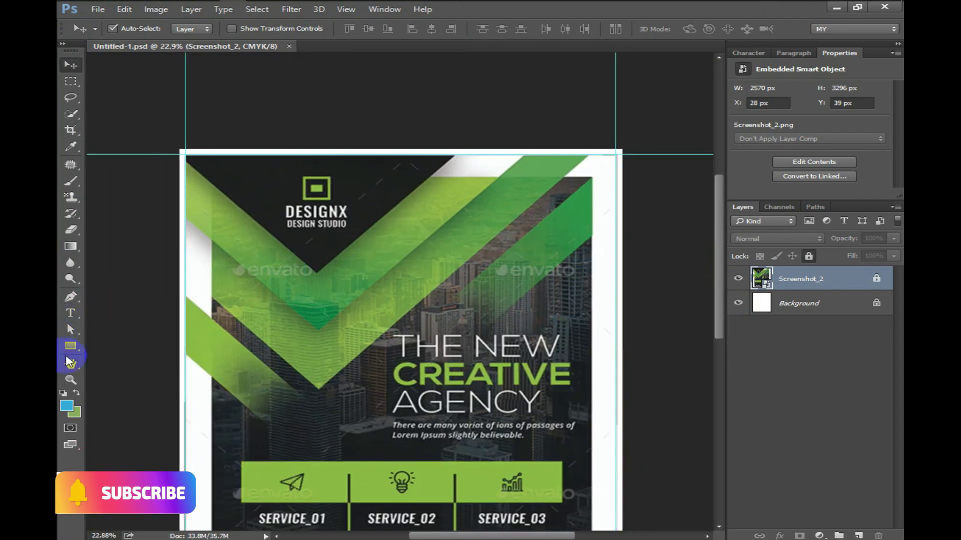
- Draw a rectangle and rotate it 45° into a diamond positioned over the flyer's top
left_click(70, 346)
left_click_drag(209, 194, 546, 501)
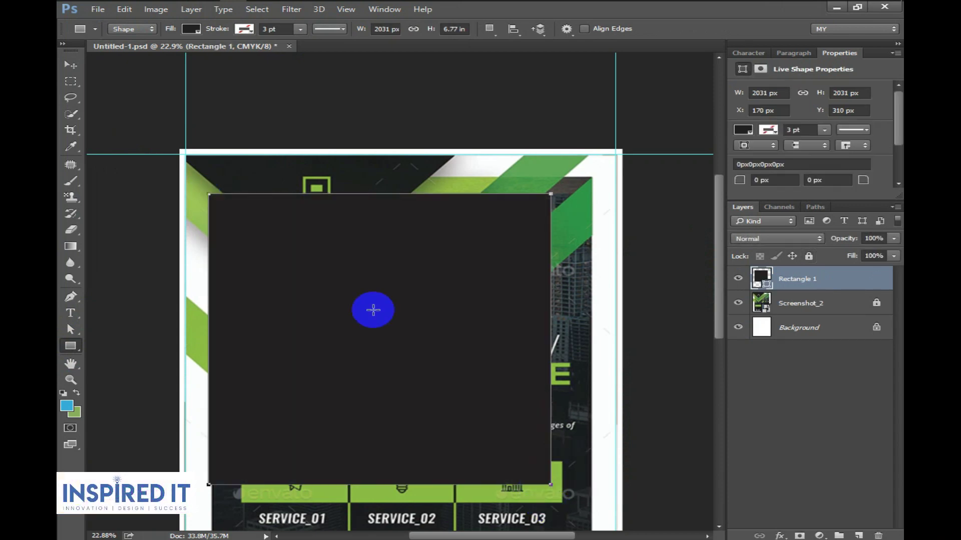
left_click(70, 65)
left_click_drag(391, 382, 376, 369)
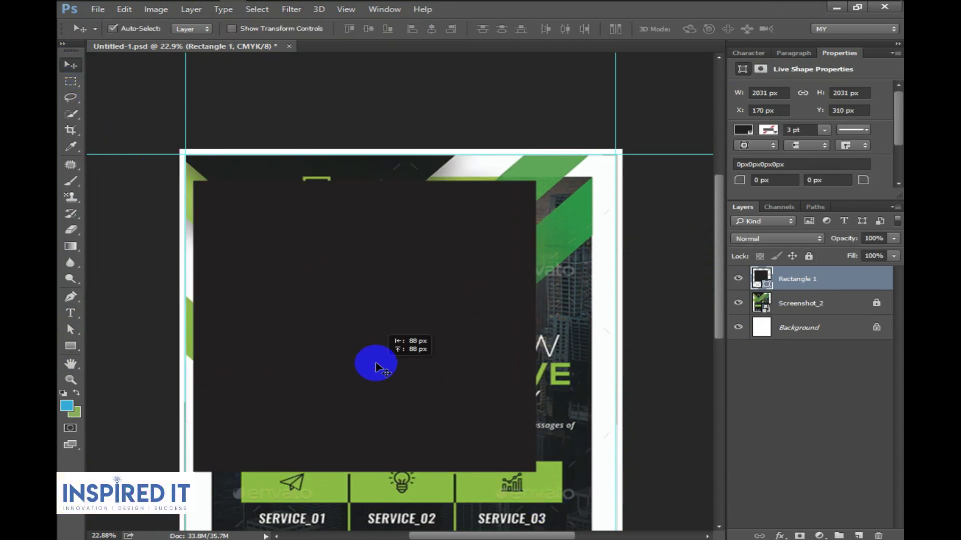
key("ctrl+t")
left_click_drag(561, 294, 554, 426)
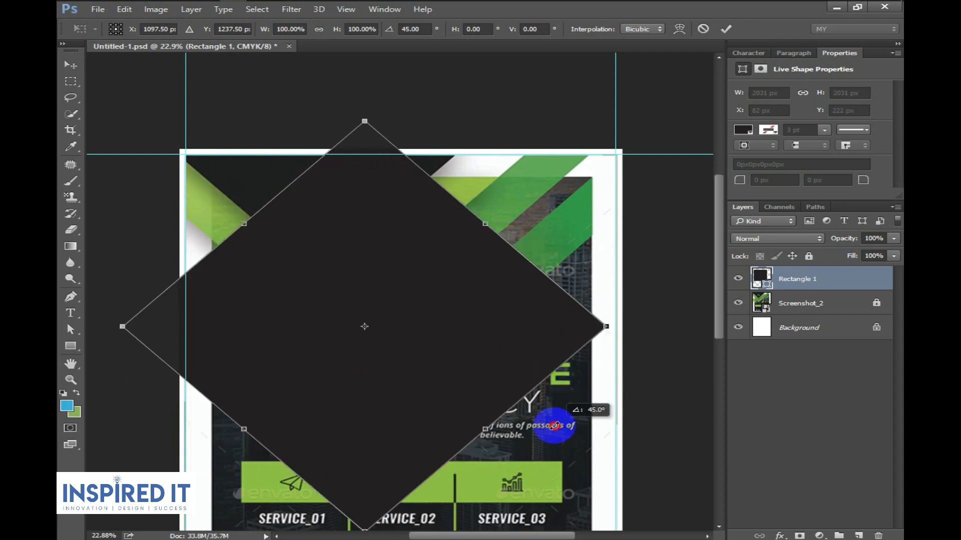
left_click_drag(443, 368, 397, 161)
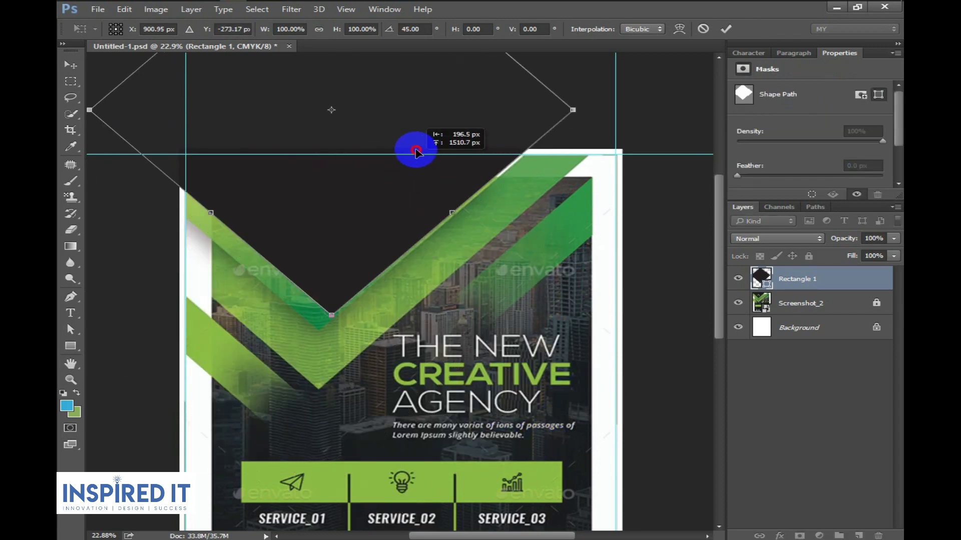
scroll(348, 291, "up", 3)
key("Return")
scroll(347, 291, "up", 1)
mouse_move(419, 294)
left_mouse_down()
mouse_move(375, 286)
mouse_move(366, 309)
left_mouse_up()
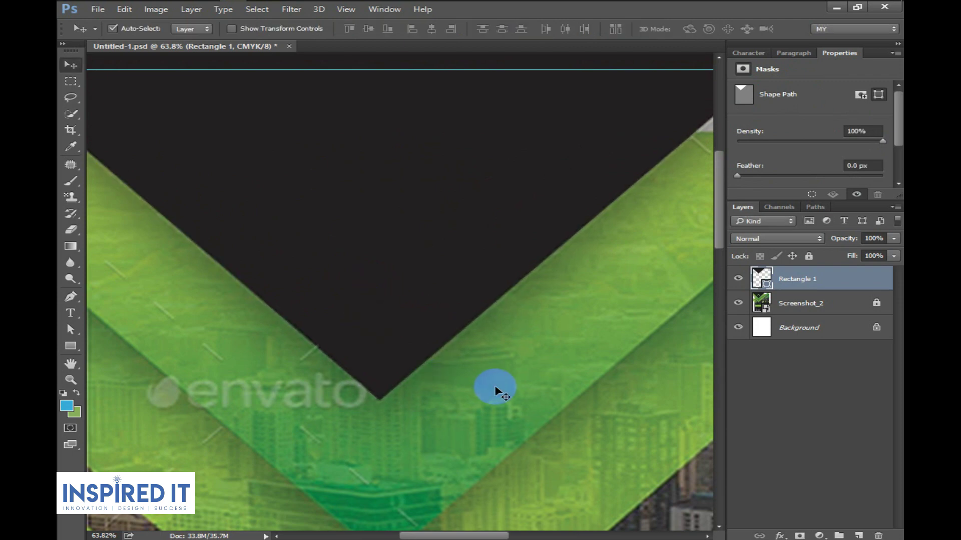
- Fill the diamond with sampled #231f20, shift it down 337 px, and duplicate it beneath
left_click(738, 278)
double_click(762, 278)
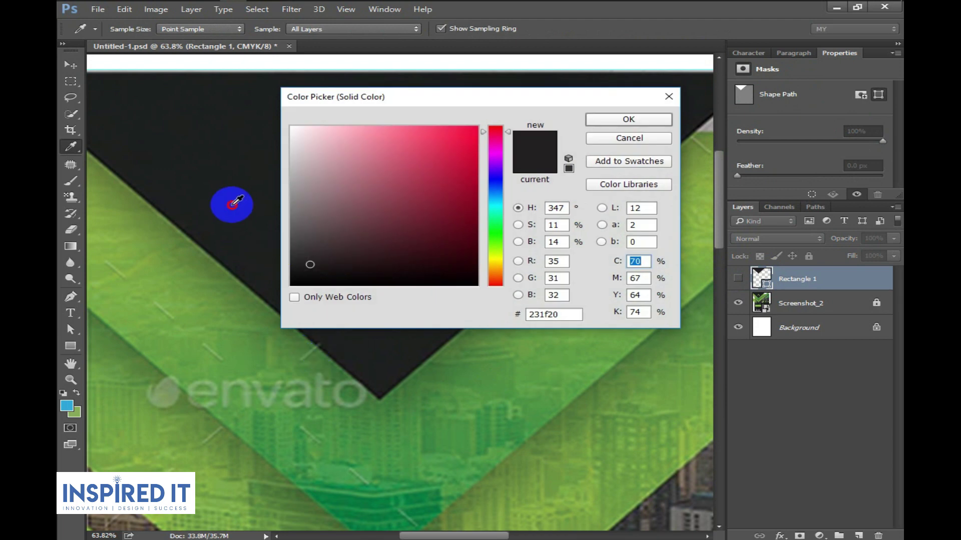
left_click(232, 215)
left_click(629, 119)
key("v")
left_click(738, 278)
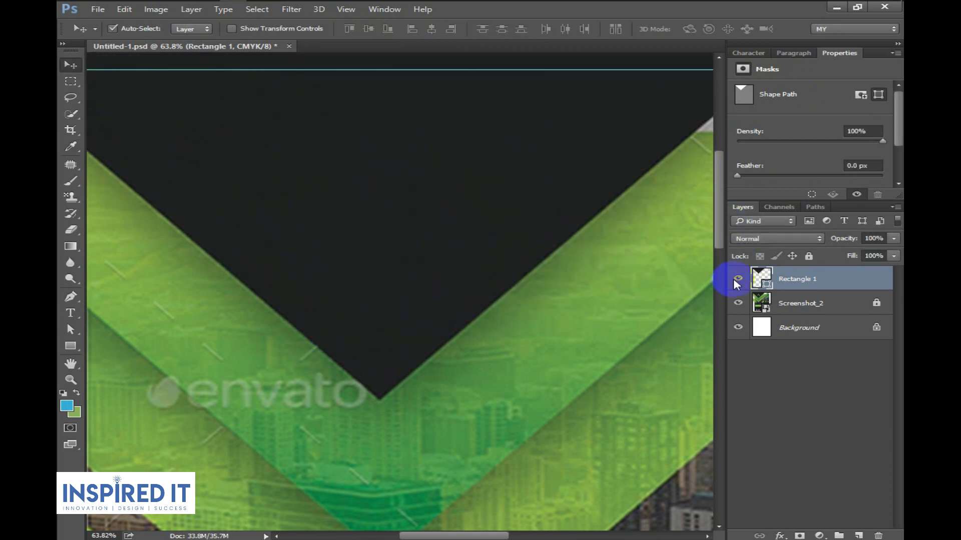
scroll(585, 289, "down", 5)
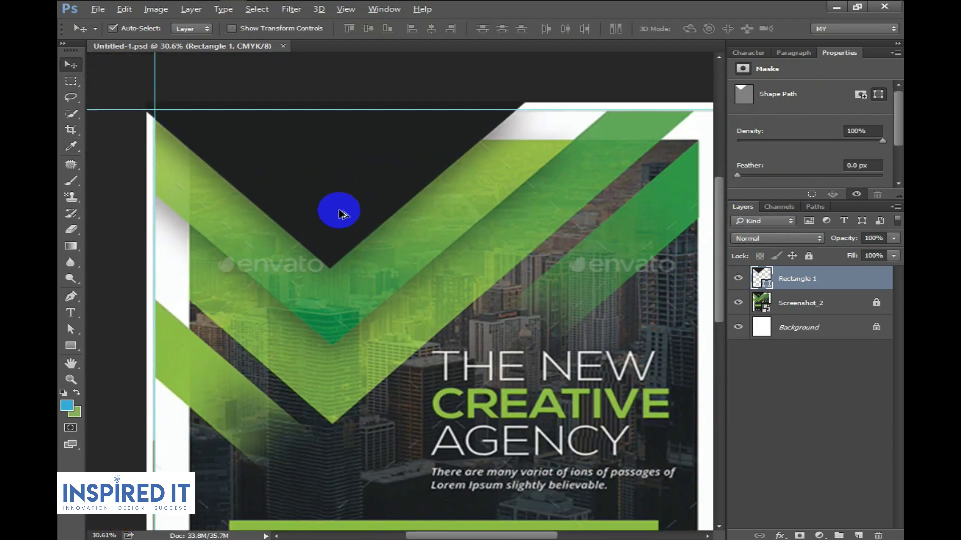
left_click_drag(346, 225, 345, 277)
left_click_drag(878, 278, 878, 317)
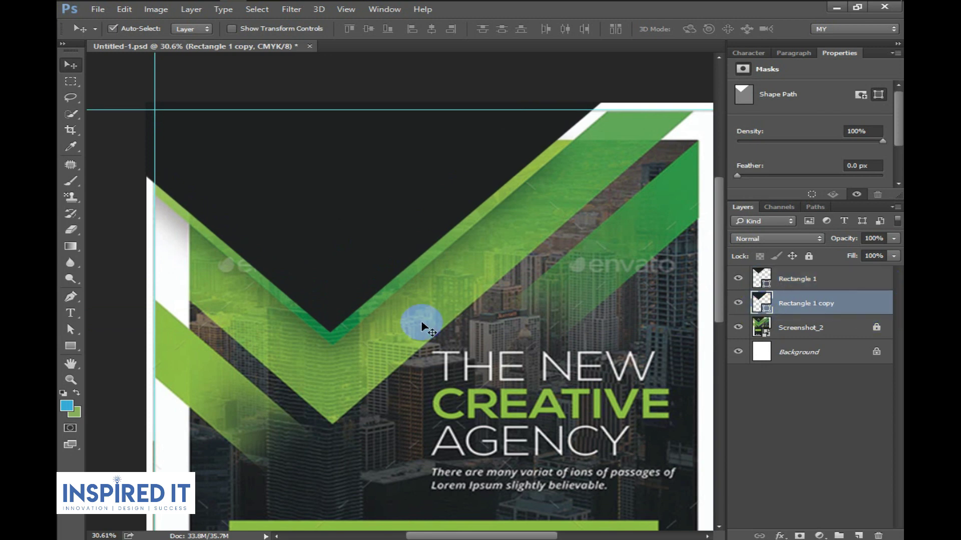
- Give the diamond copy no fill and a 55 pt yellow outline
left_click(81, 354)
left_click(191, 29)
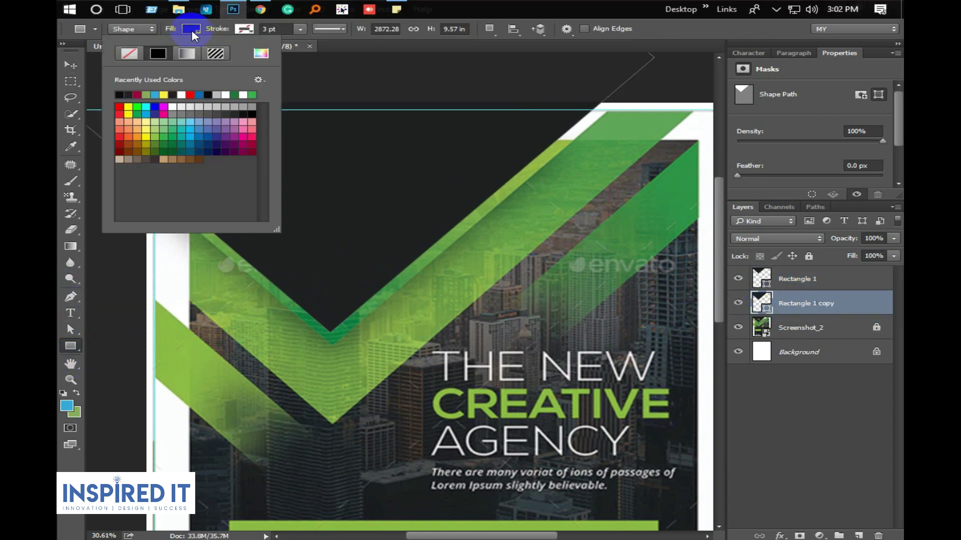
left_click(129, 53)
left_click(244, 28)
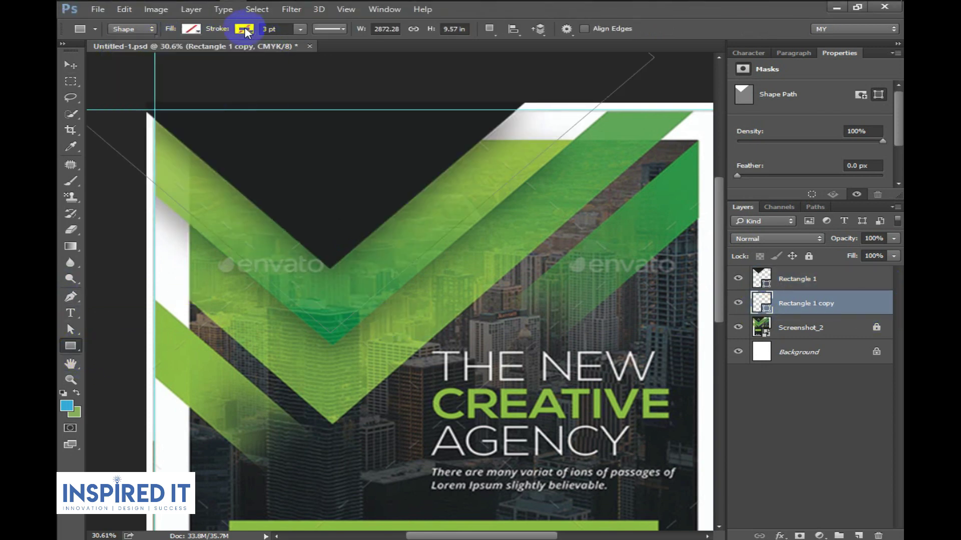
left_click(234, 95)
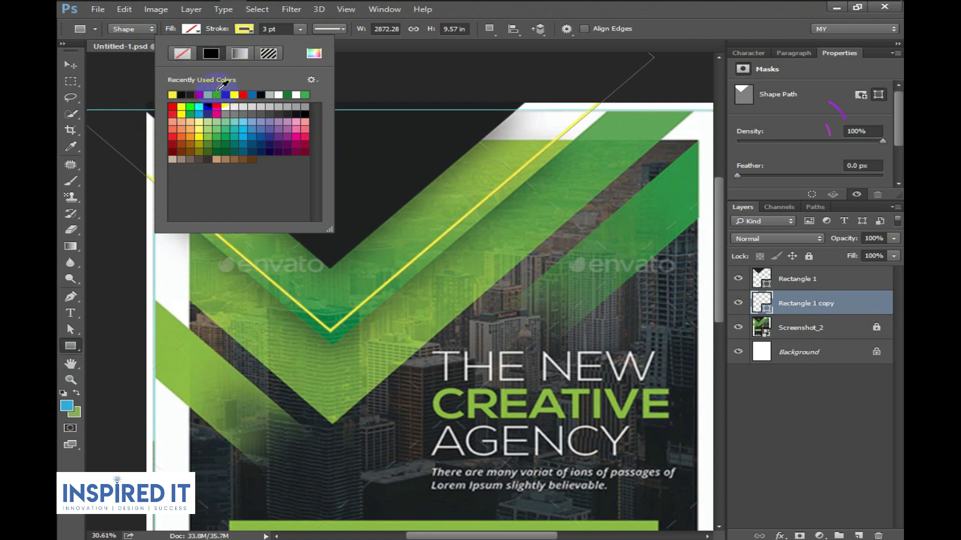
left_click(213, 32)
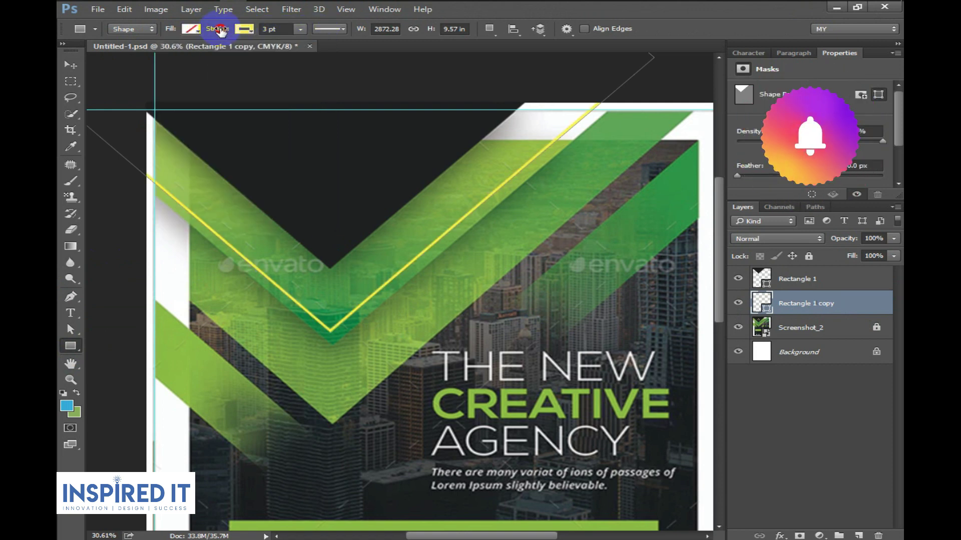
left_click_drag(264, 28, 296, 28)
- Scale the yellow chevron to about 125% and move it up about 165 px
left_click(70, 65)
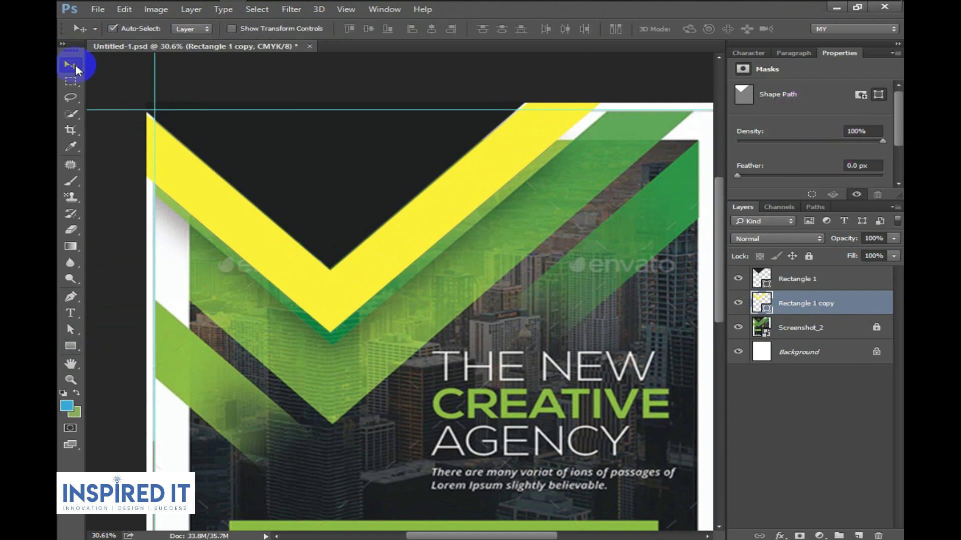
left_click_drag(364, 310, 432, 280)
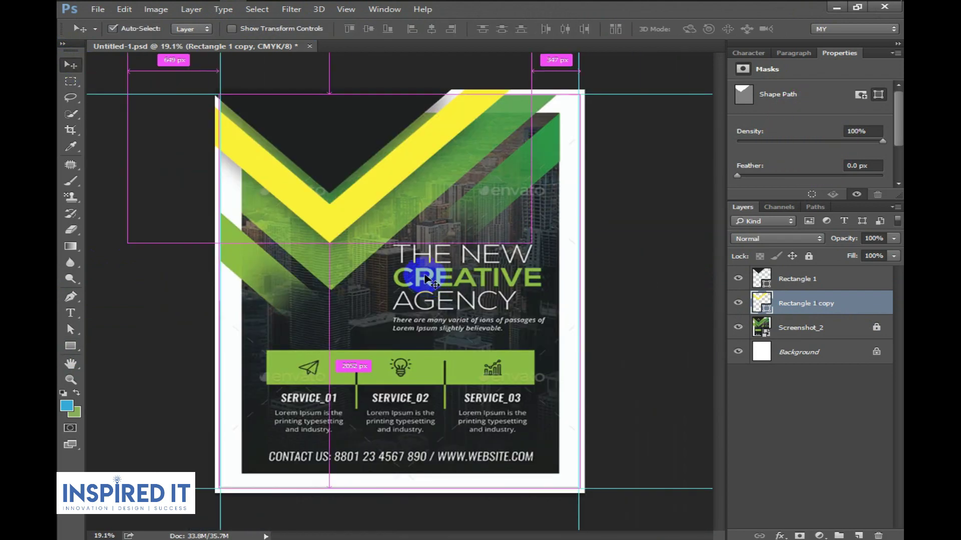
key("ctrl+t")
scroll(450, 225, "down", 3)
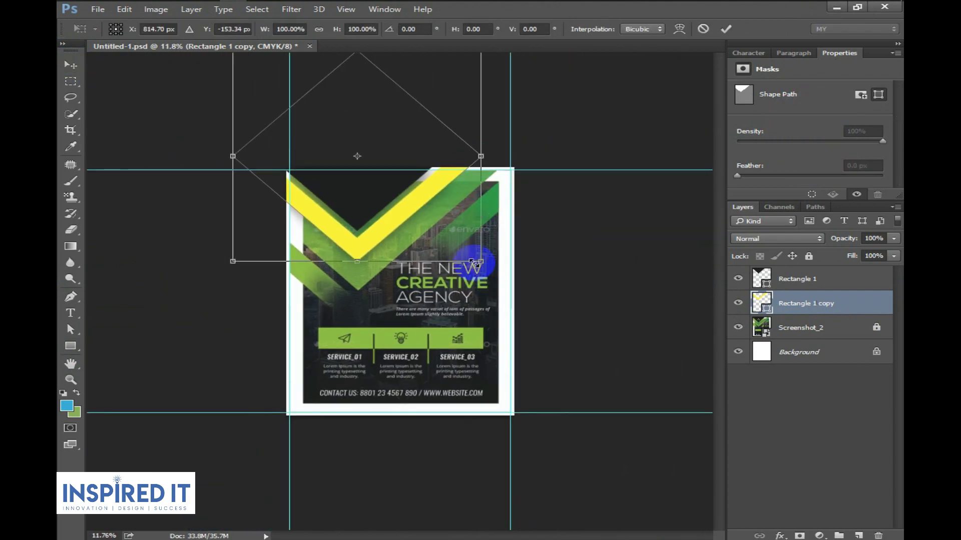
left_click_drag(475, 261, 498, 291)
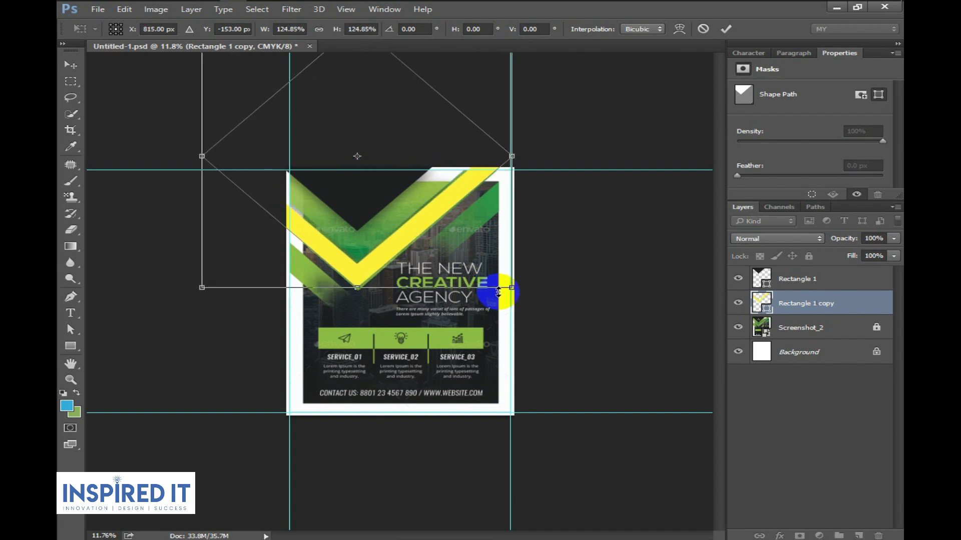
key("Return")
scroll(332, 189, "up", 5)
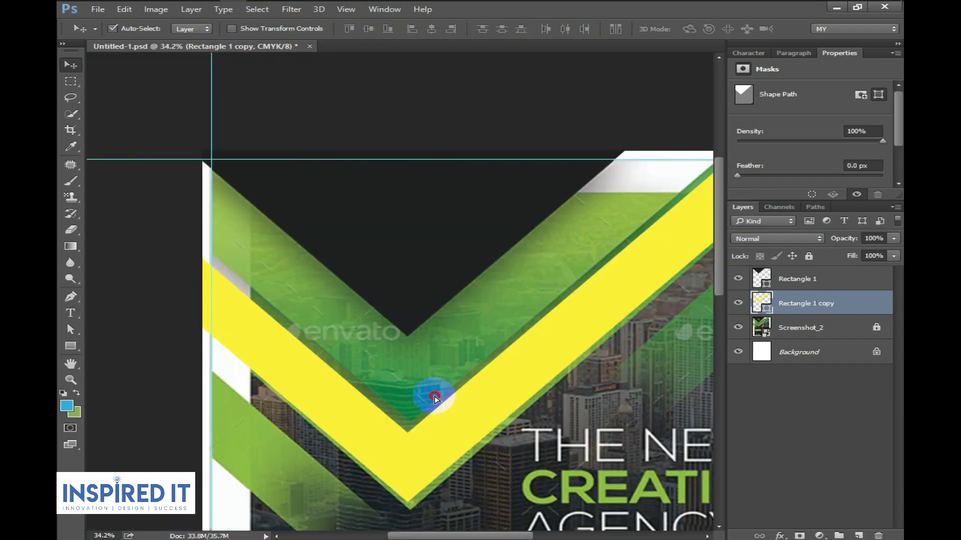
left_click_drag(434, 398, 440, 349)
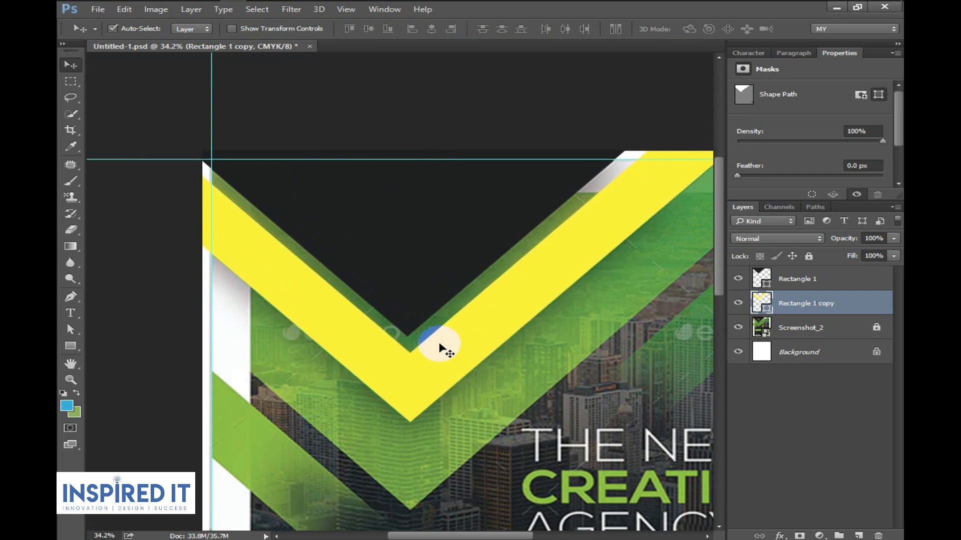
- Thicken the yellow chevron's outline to 61 pt
left_click(71, 348)
left_click_drag(220, 33, 224, 36)
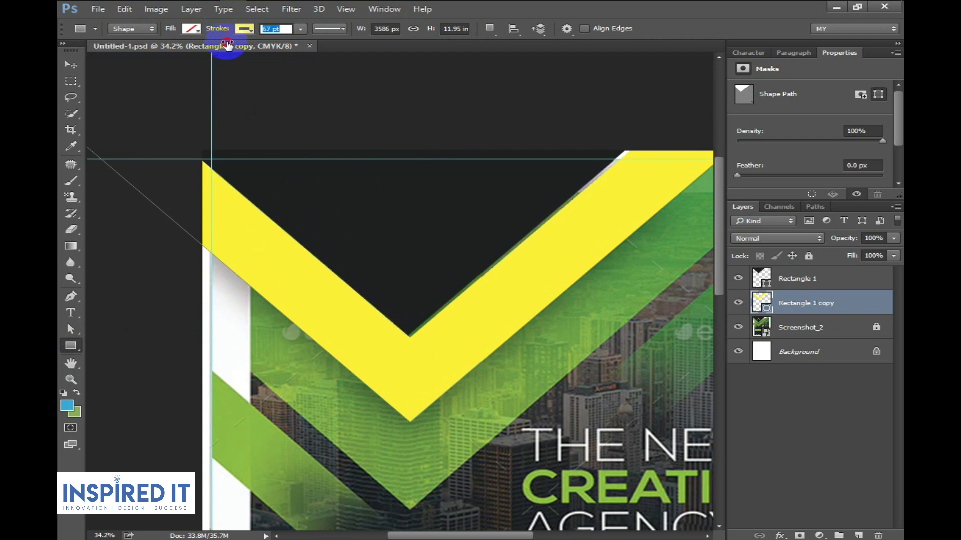
left_click(69, 67)
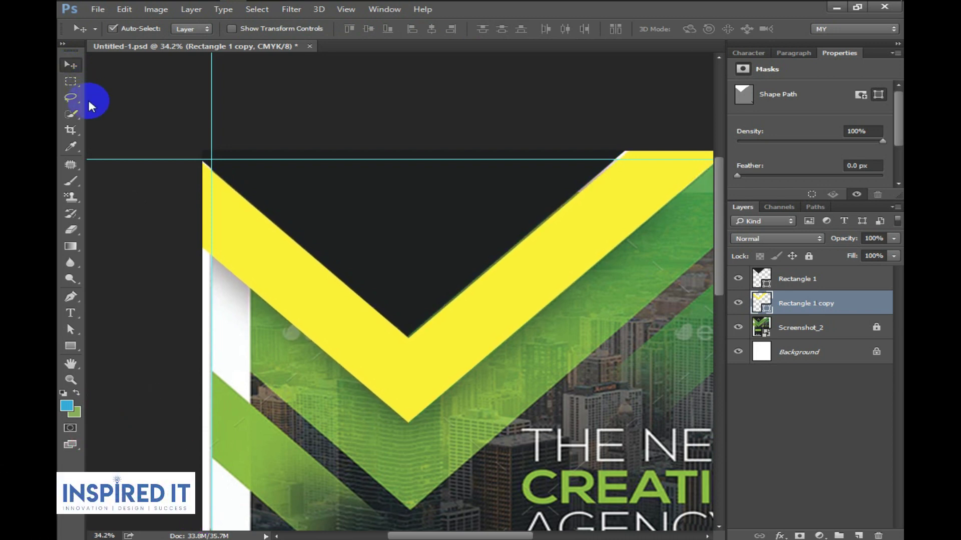
left_click(71, 346)
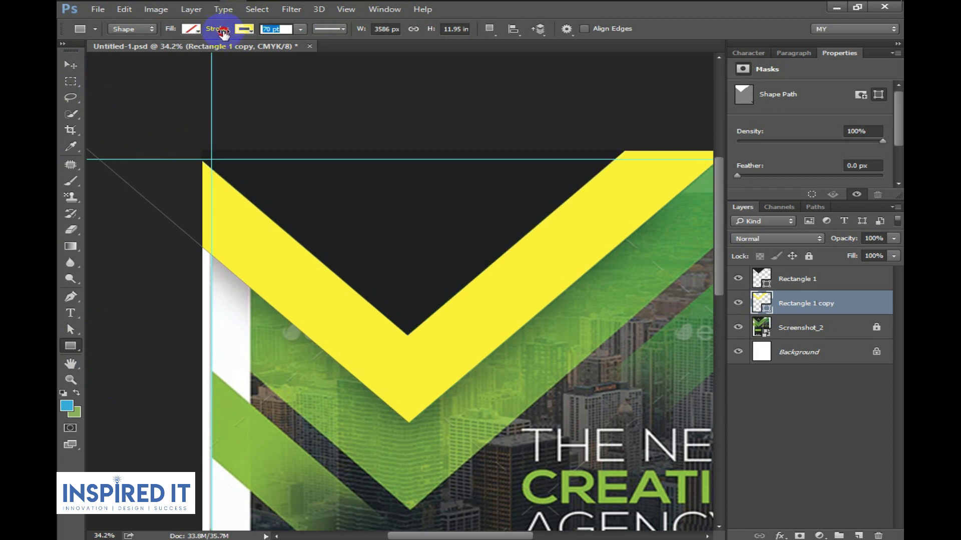
left_click(71, 66)
- Duplicate the yellow chevron below the first, moving the copy down about 81 px
scroll(382, 285, "down", 1)
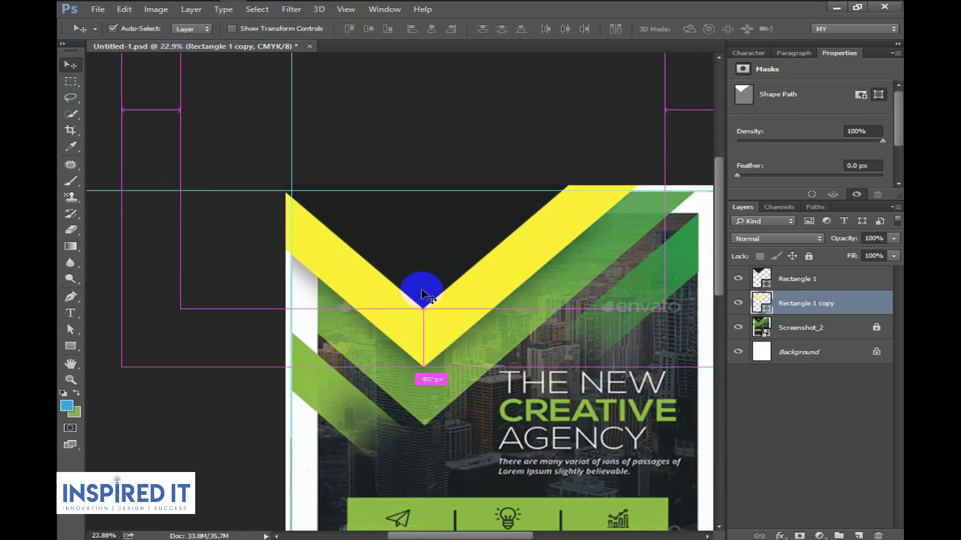
left_click_drag(337, 223, 337, 246)
left_click_drag(862, 312, 855, 342)
scroll(315, 210, "up", 2)
mouse_move(354, 255)
left_mouse_down()
mouse_move(356, 291)
mouse_move(357, 277)
left_mouse_up()
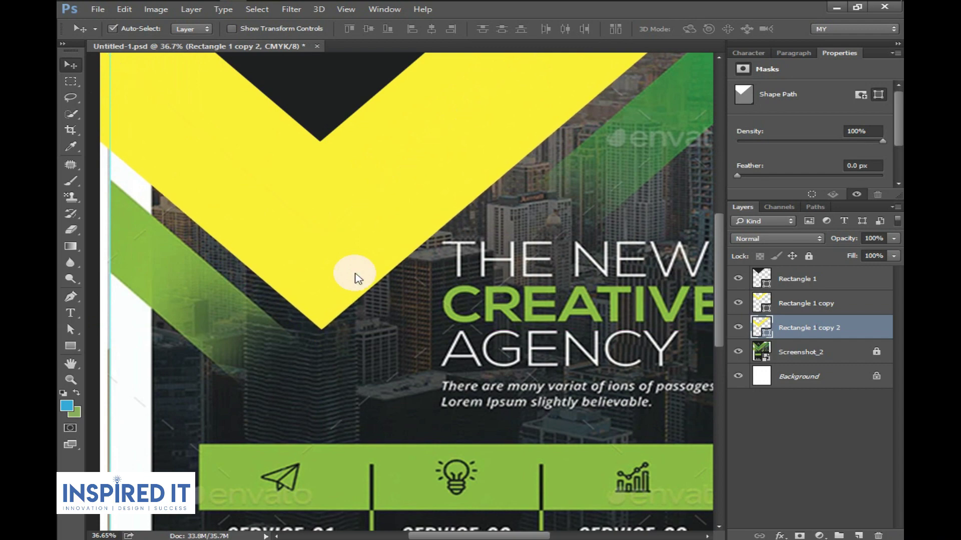
- Change the middle chevron's outline colour to cyan and save
scroll(367, 274, "down", 2)
scroll(422, 221, "down", 2)
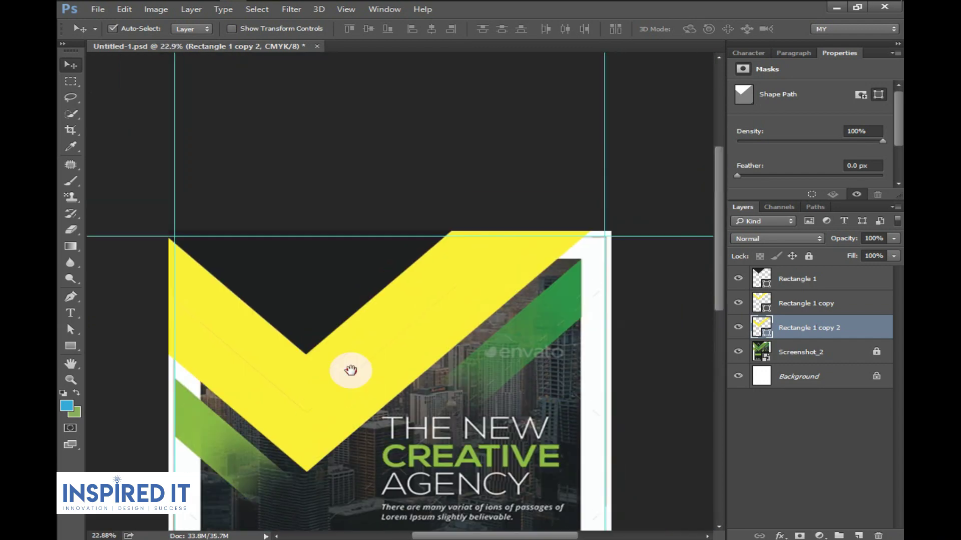
key("u")
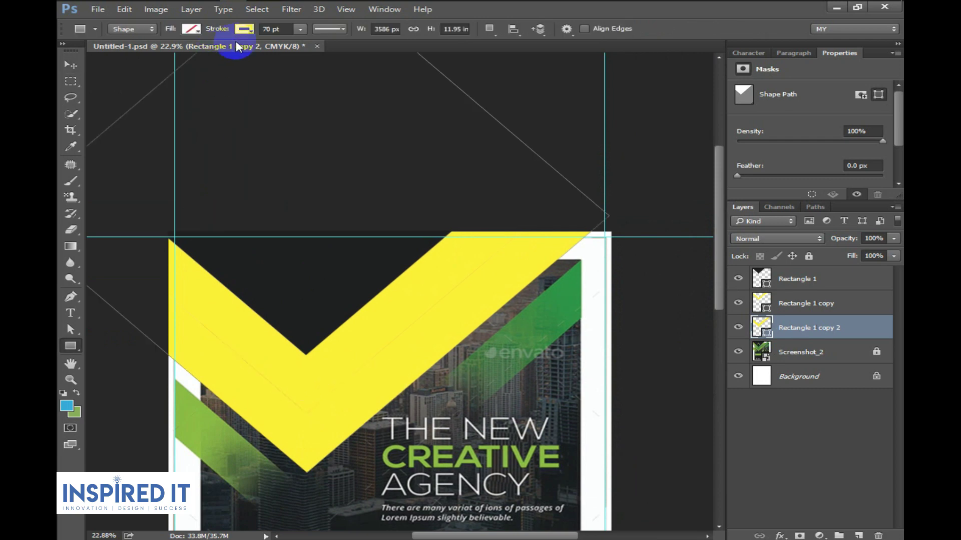
left_click(244, 28)
left_click(207, 145)
left_click(244, 129)
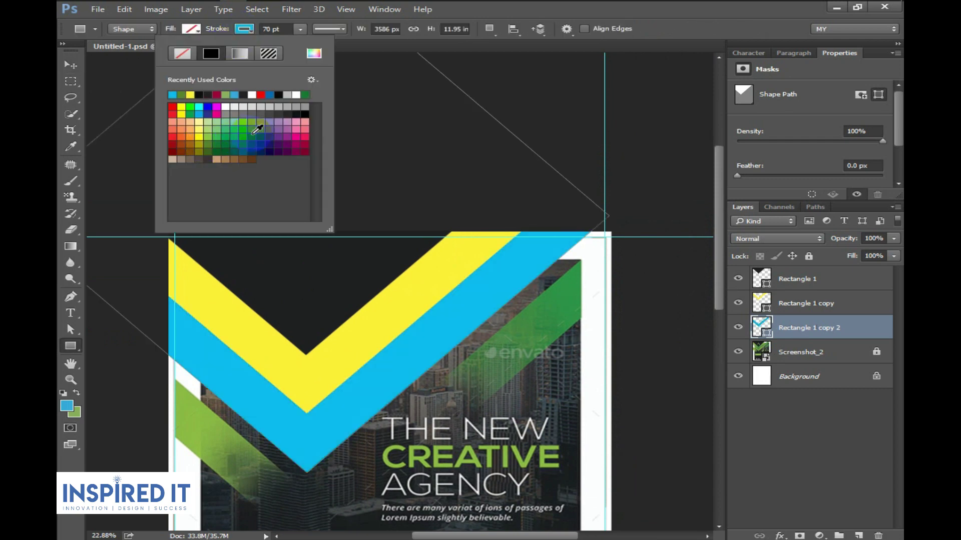
key("v")
key("ctrl+s")
- Move the cyan chevron down about 160 px, select its rotated band path, and save
scroll(395, 370, "up", 1)
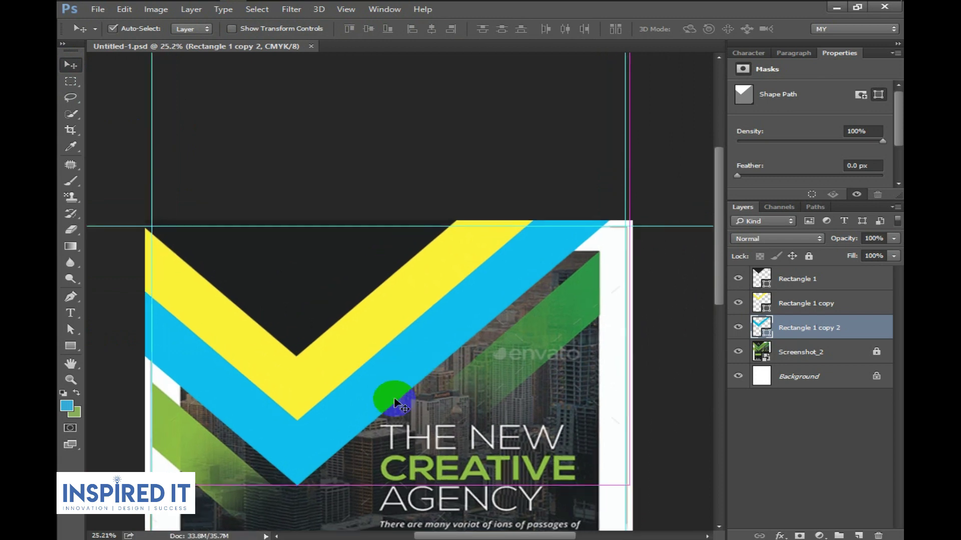
left_click_drag(388, 393, 387, 314)
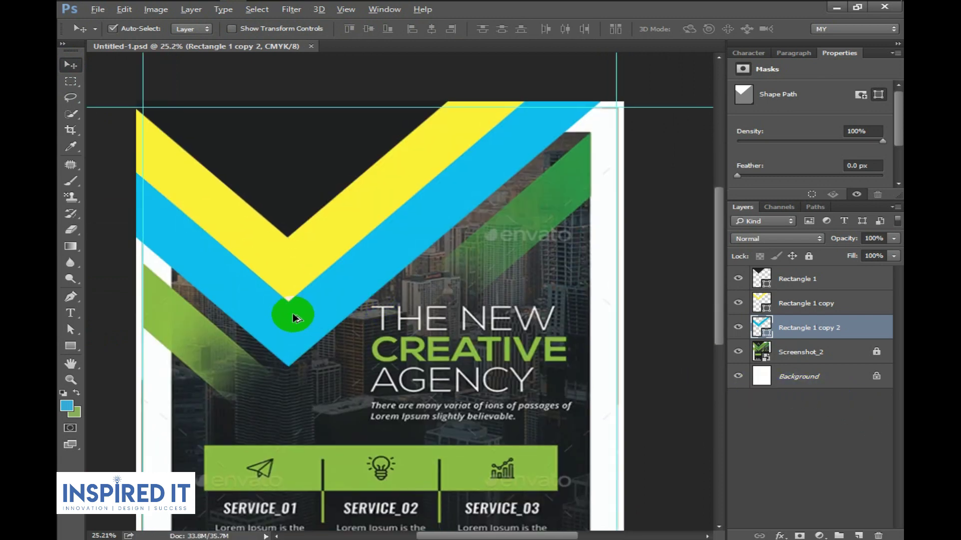
left_click_drag(290, 315, 293, 392)
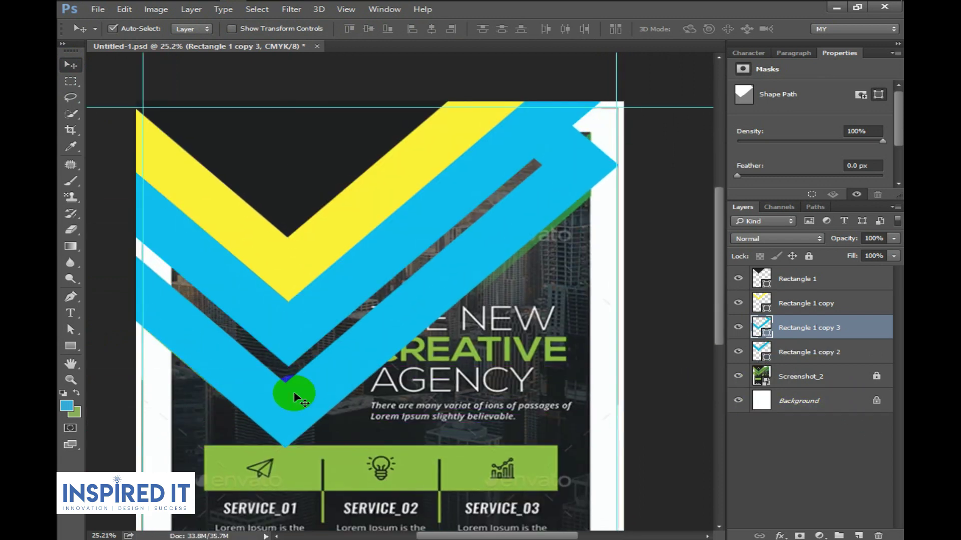
scroll(257, 362, "up", 3)
left_click_drag(220, 367, 256, 387)
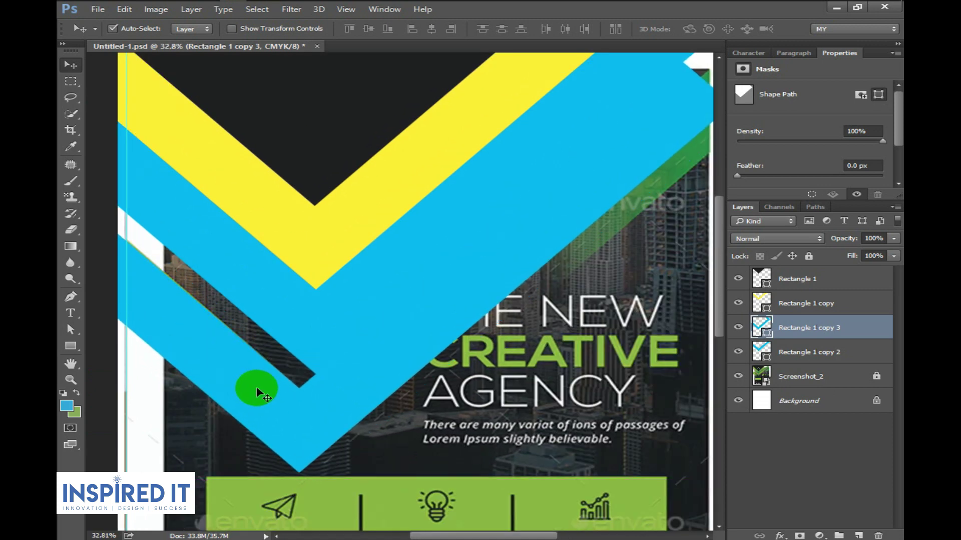
scroll(392, 347, "down", 10)
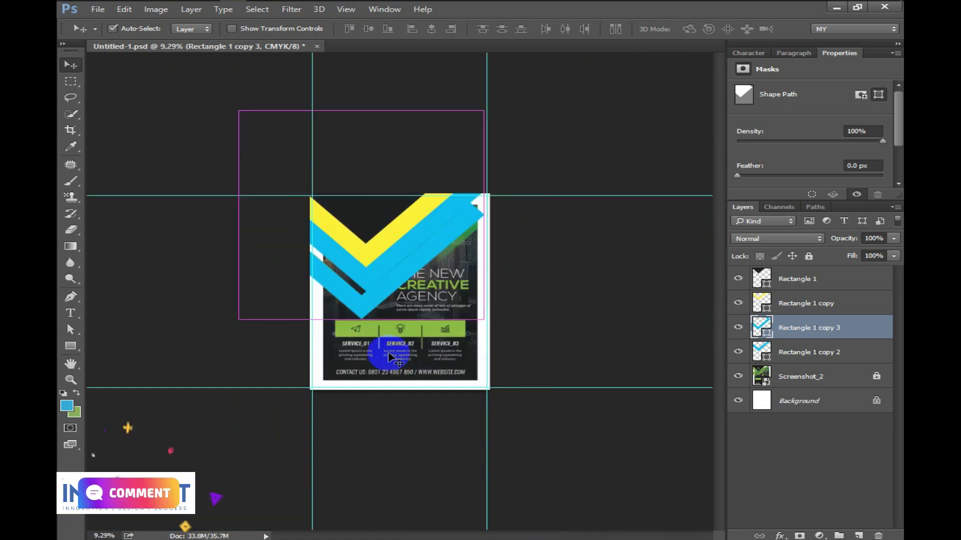
key("a")
left_click(478, 254)
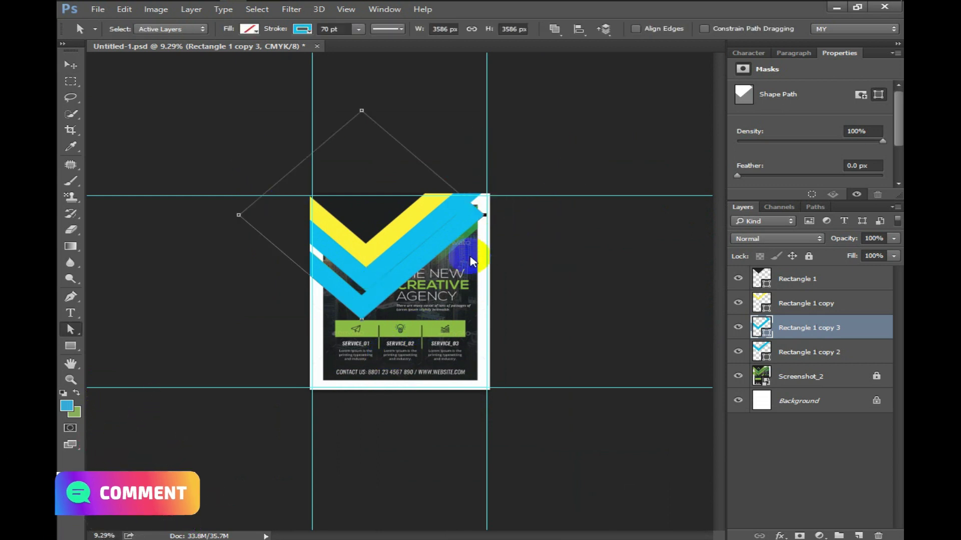
left_click(71, 65)
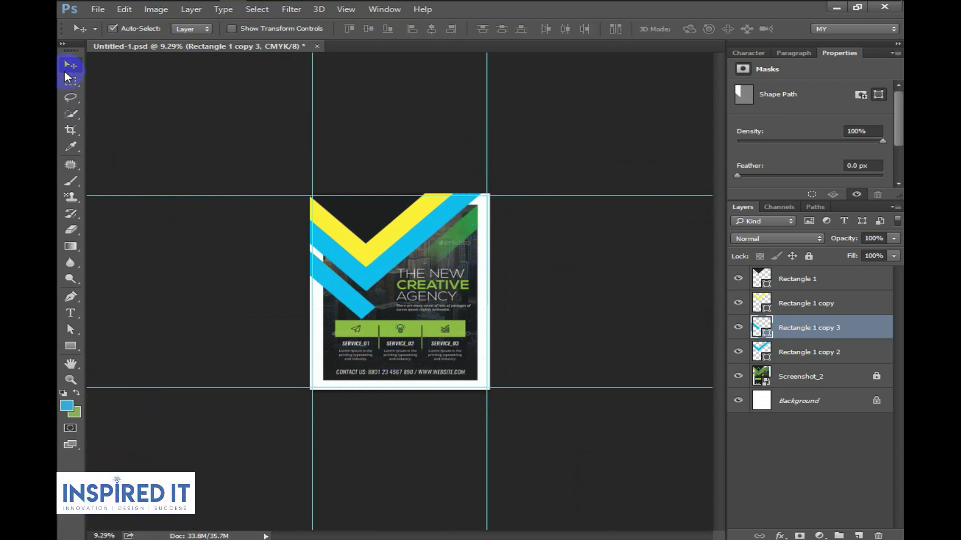
key("ctrl+s")
- Duplicate the cyan band into an inner diagonal stripe, position the copy, and save
scroll(391, 265, "up", 3)
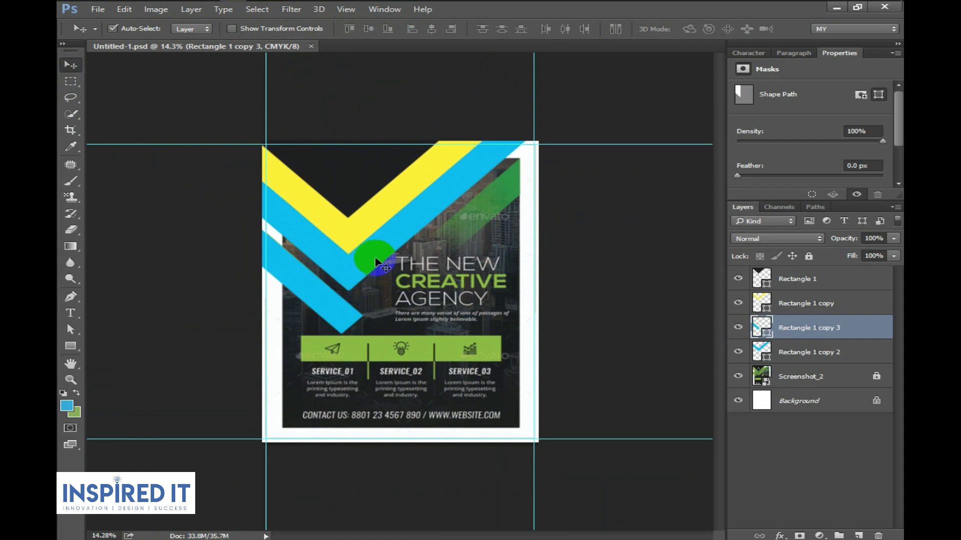
left_click_drag(415, 292, 408, 273)
scroll(492, 254, "up", 2)
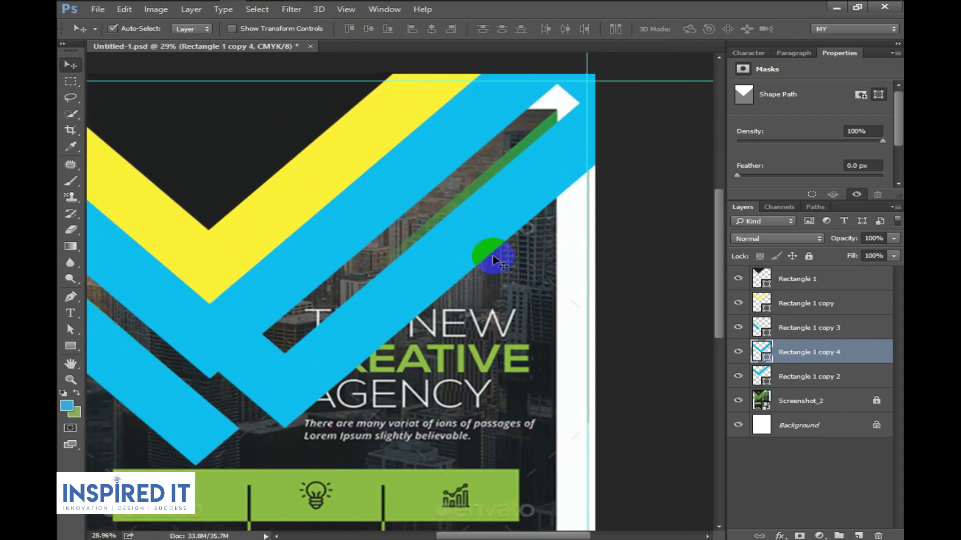
mouse_move(488, 253)
left_mouse_down()
mouse_move(470, 227)
mouse_move(494, 210)
left_mouse_up()
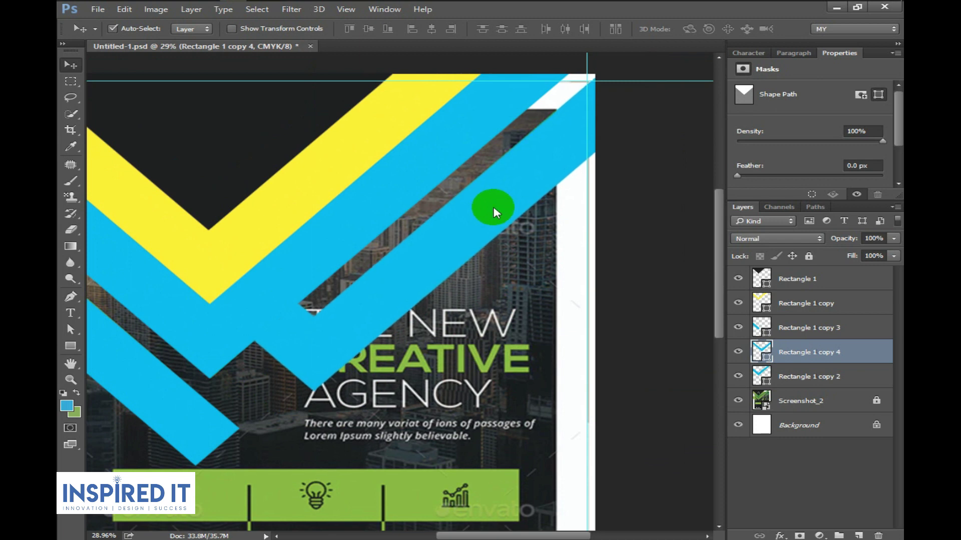
left_click_drag(482, 272, 494, 257)
key("a")
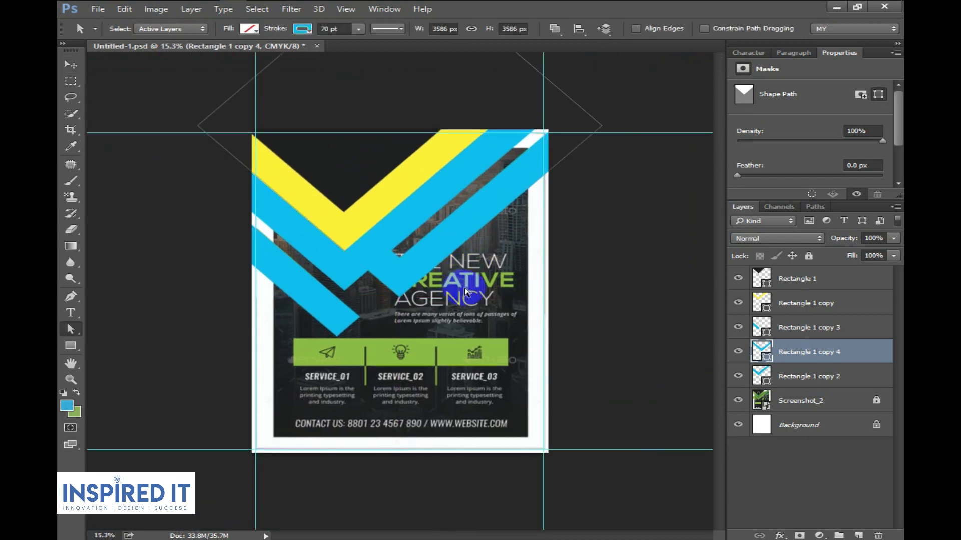
key("ctrl+minus")
left_click_drag(204, 143, 279, 231)
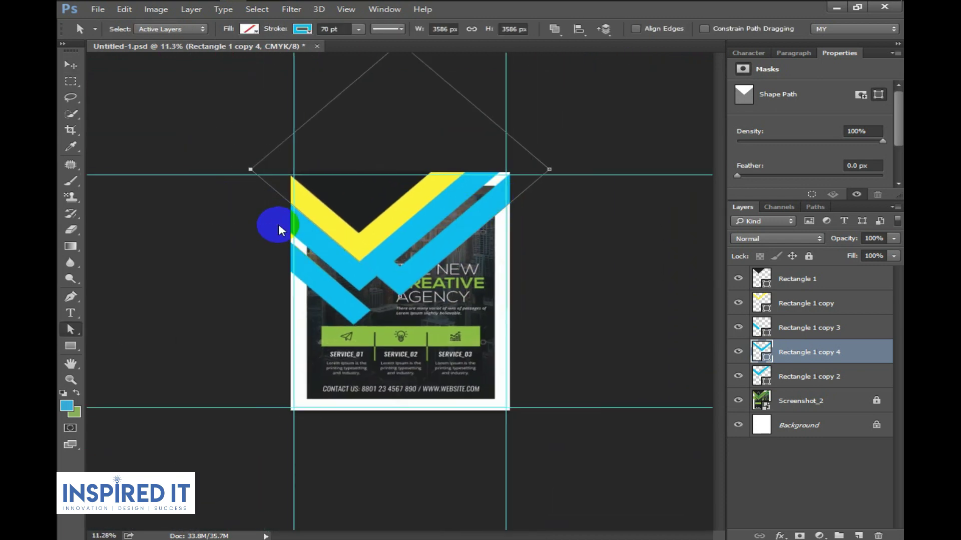
left_click(70, 65)
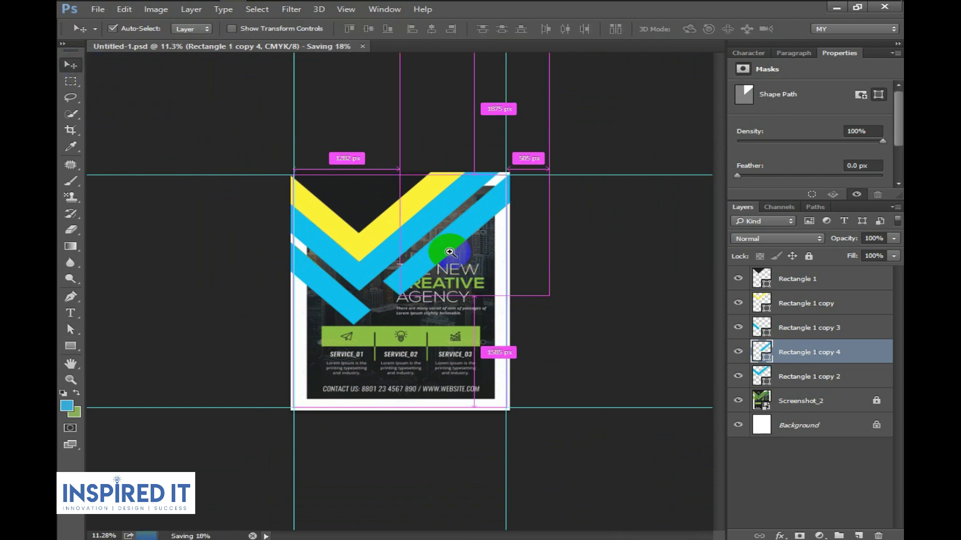
scroll(493, 334, "up", 3)
key("ctrl+s")
scroll(493, 334, "down", 2)
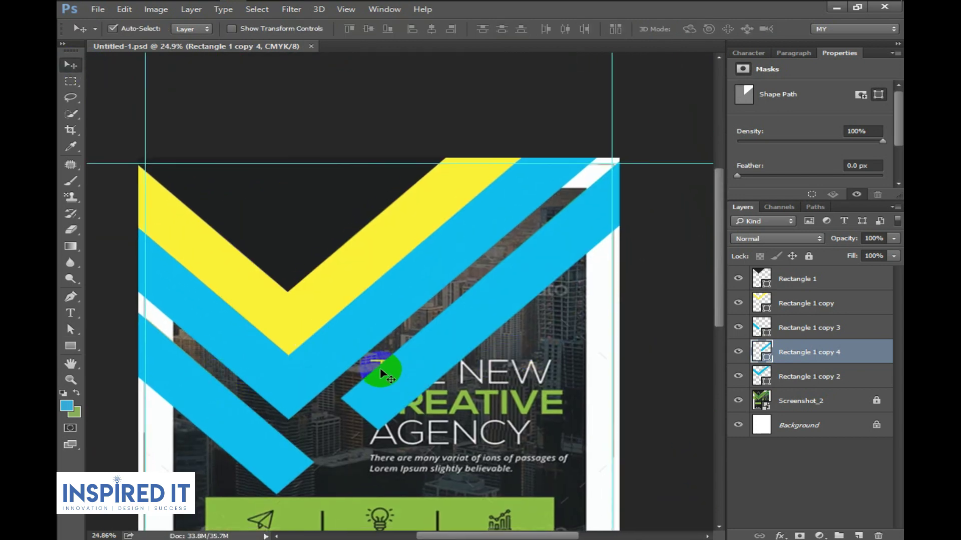
- Group the five stripe layers into Group 1 and hide the group
left_click(803, 376)
left_click(790, 279, "shift")
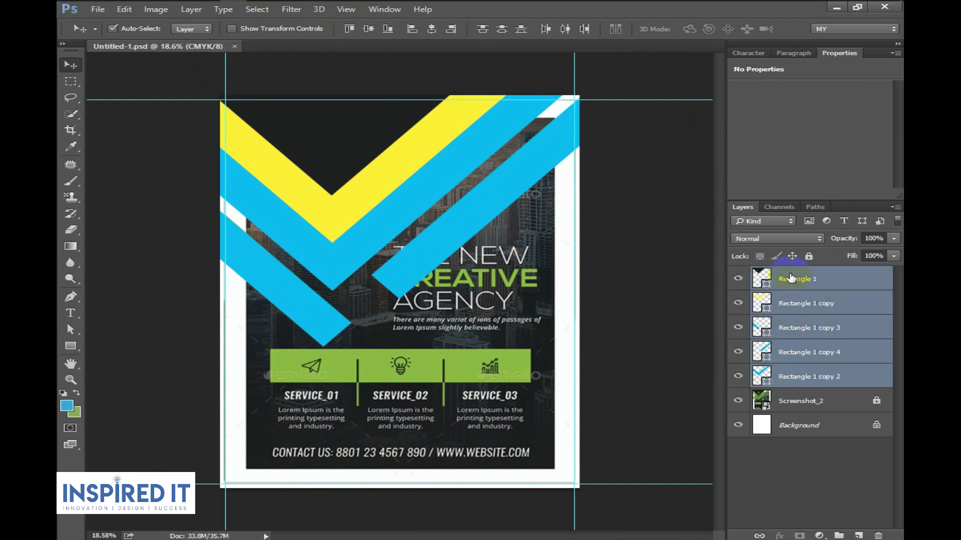
key("ctrl+g")
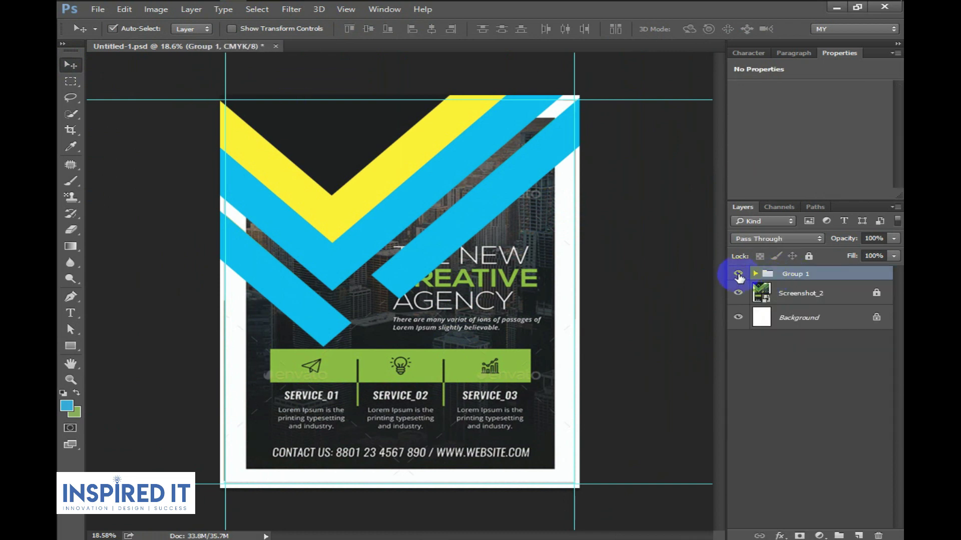
left_click(738, 273)
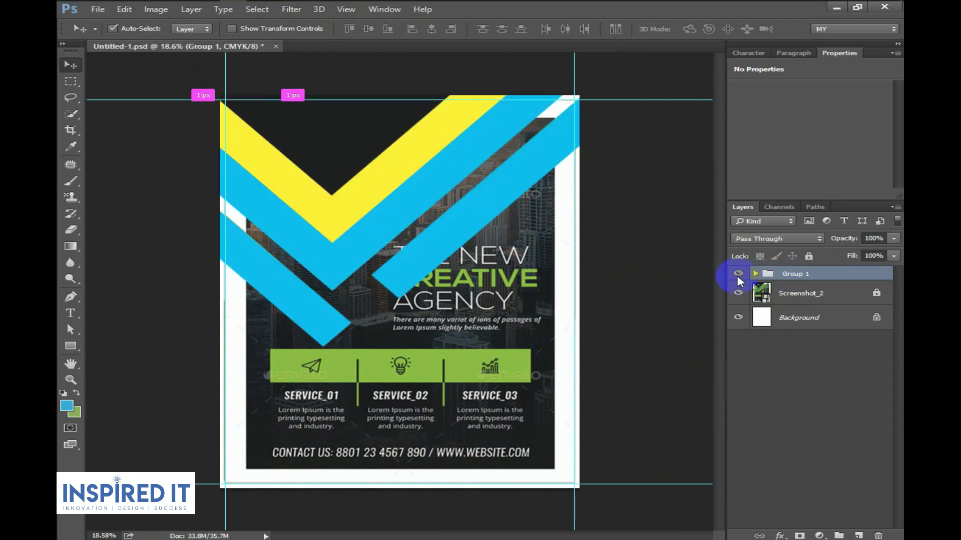
left_click(738, 274)
- Sample dark green 2e9546 from the reference stripe as the background colour
scroll(531, 285, "up", 3)
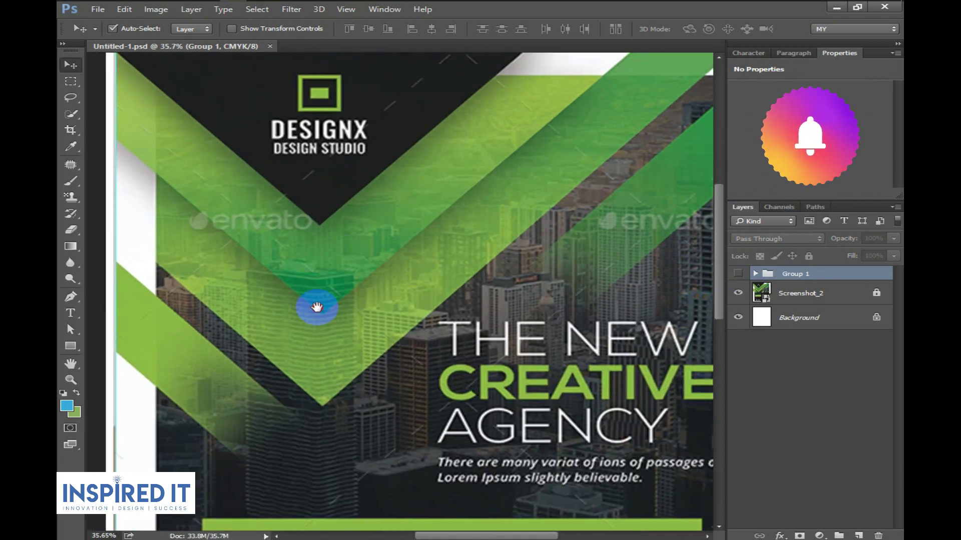
left_click_drag(316, 306, 407, 142)
left_click_drag(401, 389, 280, 316)
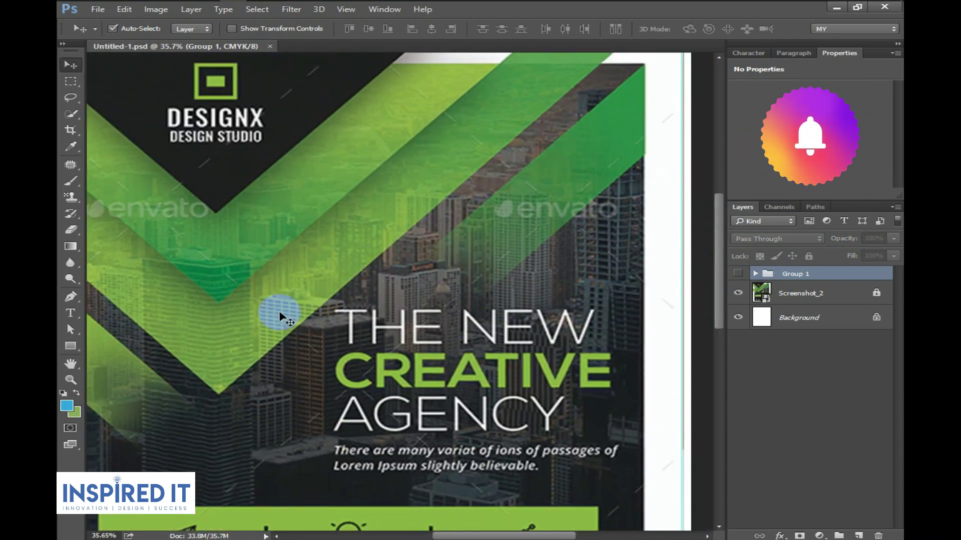
left_click(72, 413)
left_click_drag(565, 98, 516, 192)
left_click(635, 81)
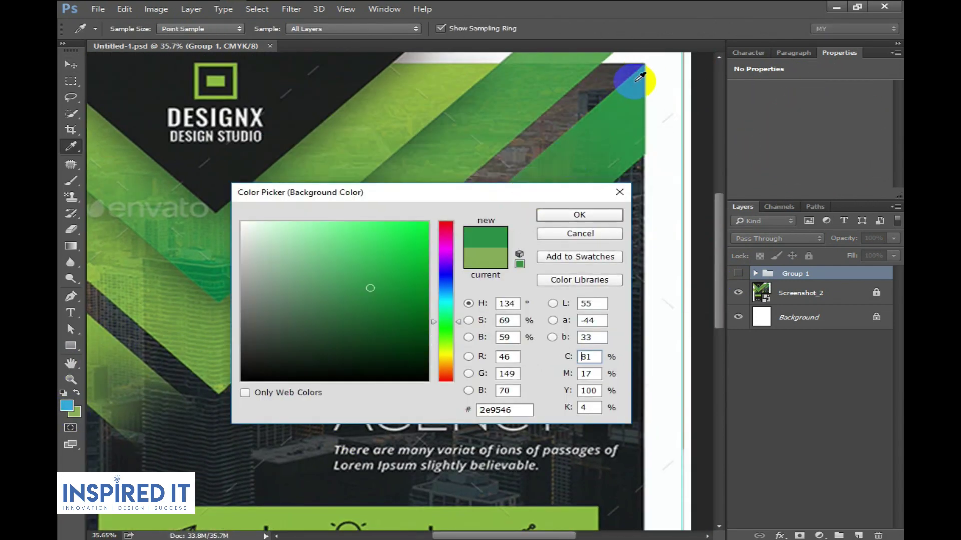
left_click(561, 221)
- Sample lime green 8abb40 from a service divider as the foreground colour
key("v")
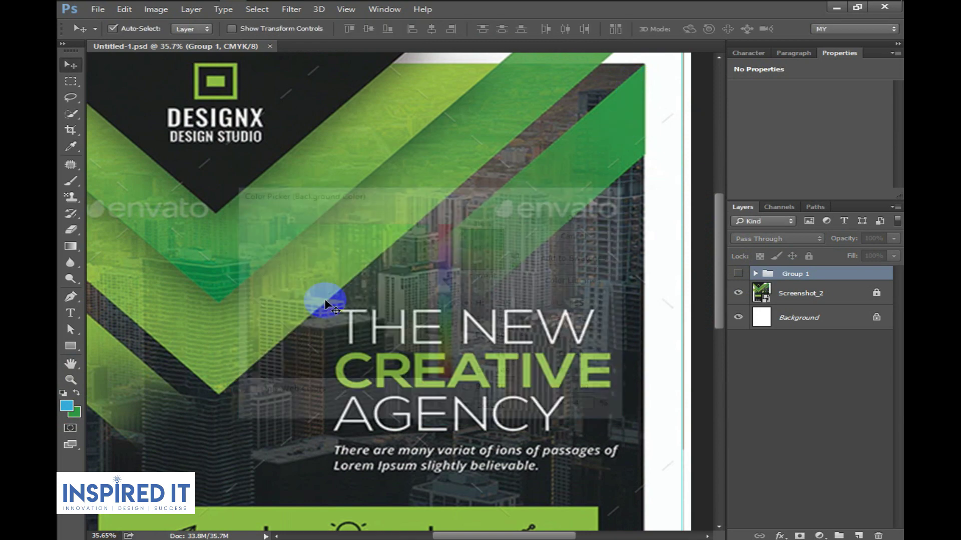
scroll(353, 403, "down", 2)
left_click_drag(332, 300, 314, 85)
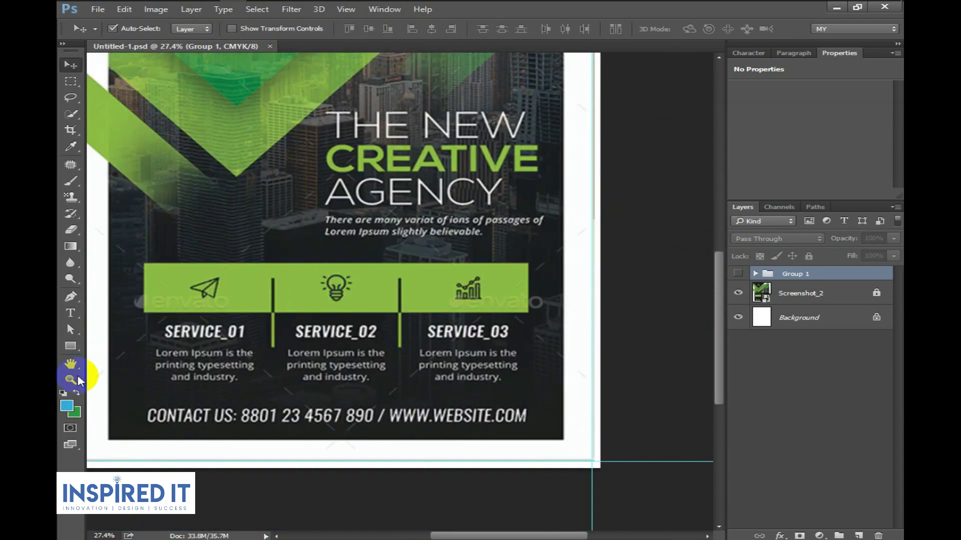
left_click(69, 409)
left_click_drag(253, 193, 336, 263)
left_click(286, 288)
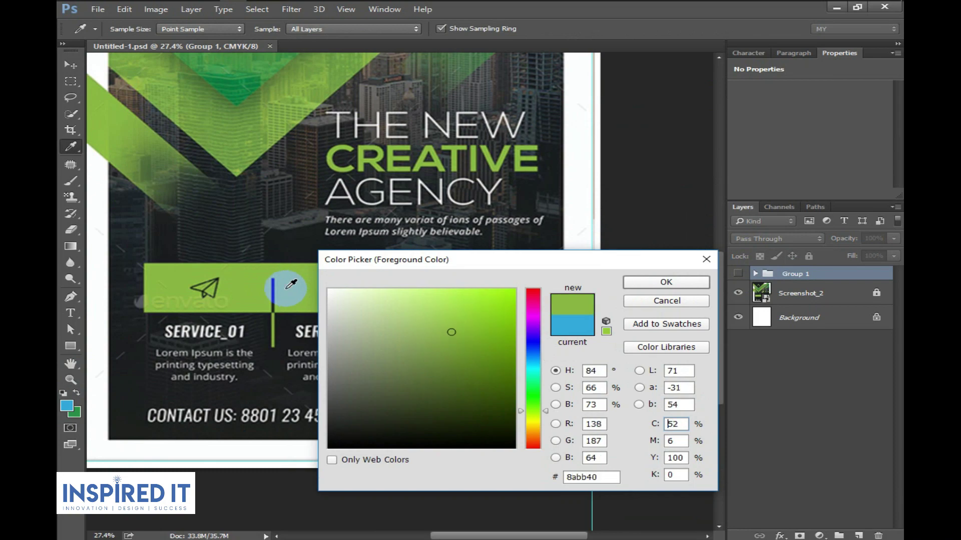
left_click(625, 281)
key("v")
scroll(515, 210, "down", 2)
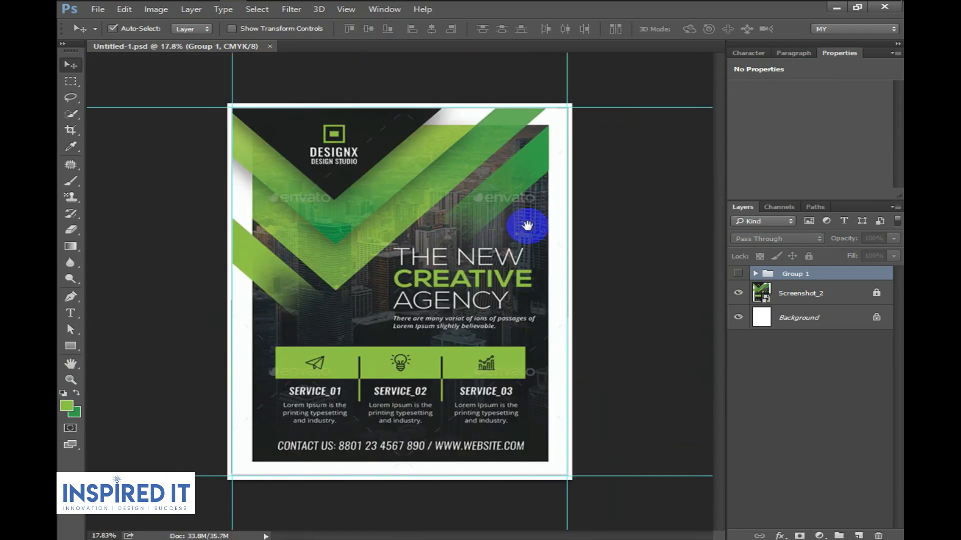
- Show Group 1 again and set the lower-left band's stroke to lime green
left_click(737, 273)
left_click_drag(368, 197, 345, 207)
scroll(345, 206, "up", 1)
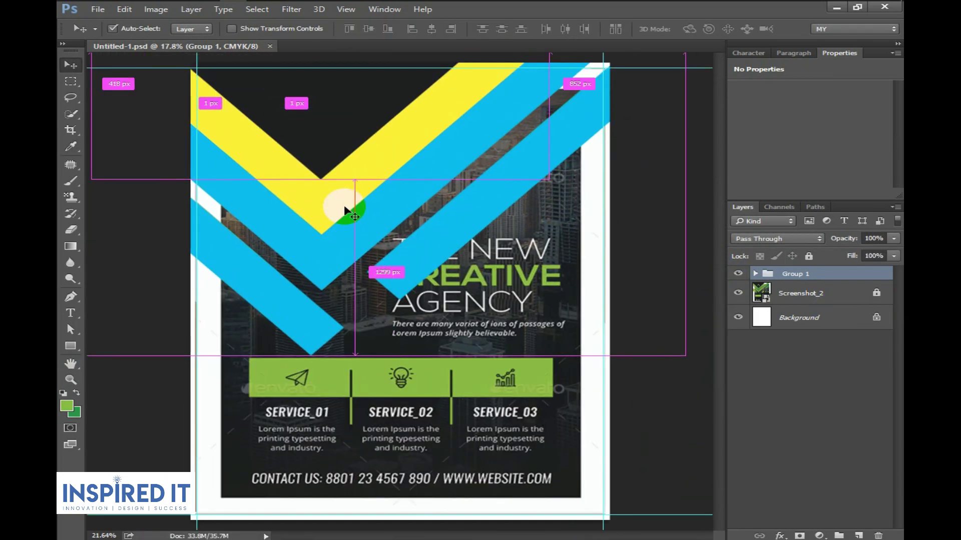
left_click(279, 296)
key("u")
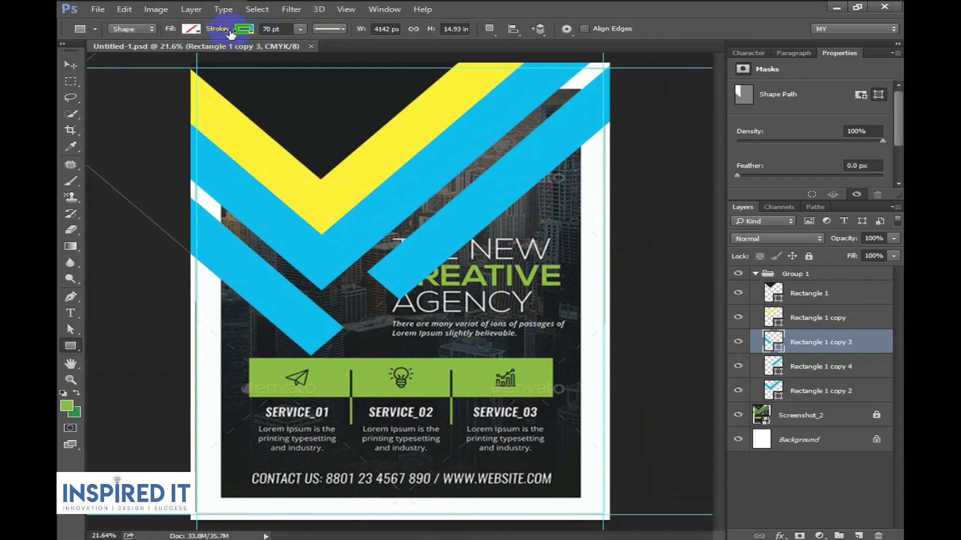
left_click(243, 29)
left_click(173, 95)
left_click(71, 65)
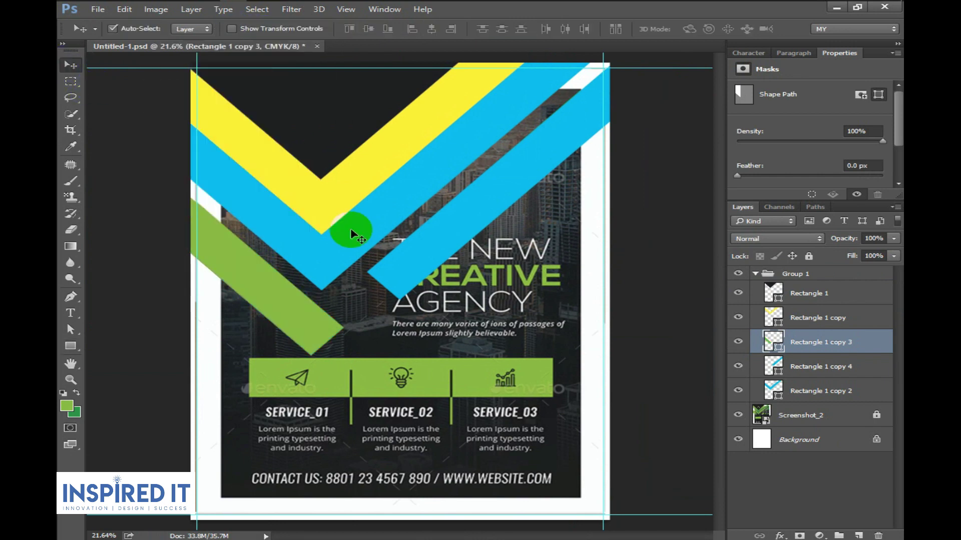
- Set the inner diagonal stripe's stroke to dark green and select the yellow stripe's layer
left_click(440, 230)
left_click(739, 367)
left_click(739, 367)
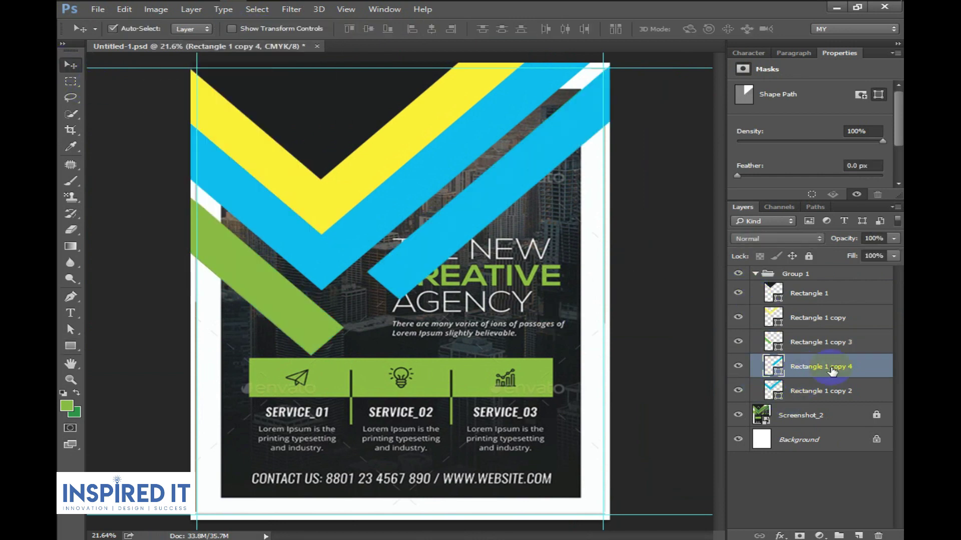
key("u")
left_click(245, 30)
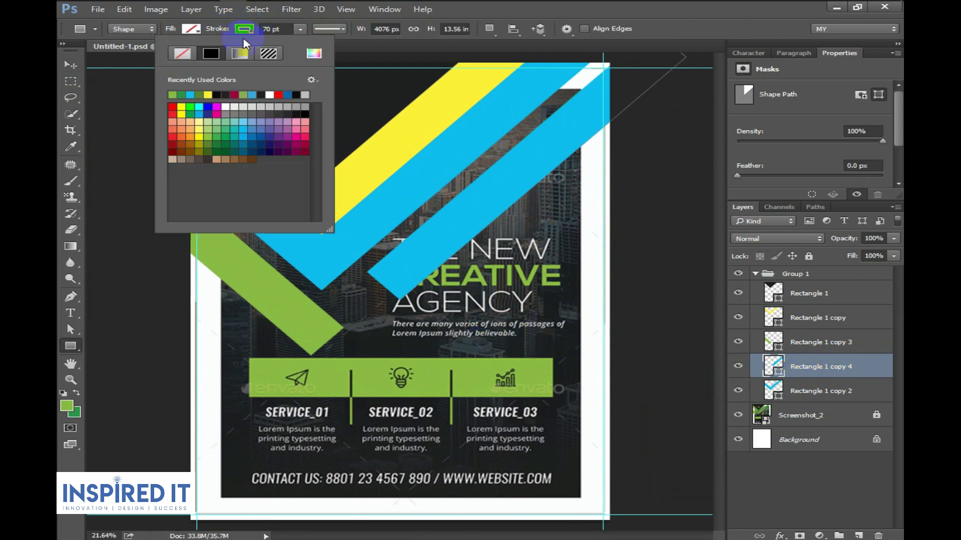
left_click(188, 94)
left_click(71, 65)
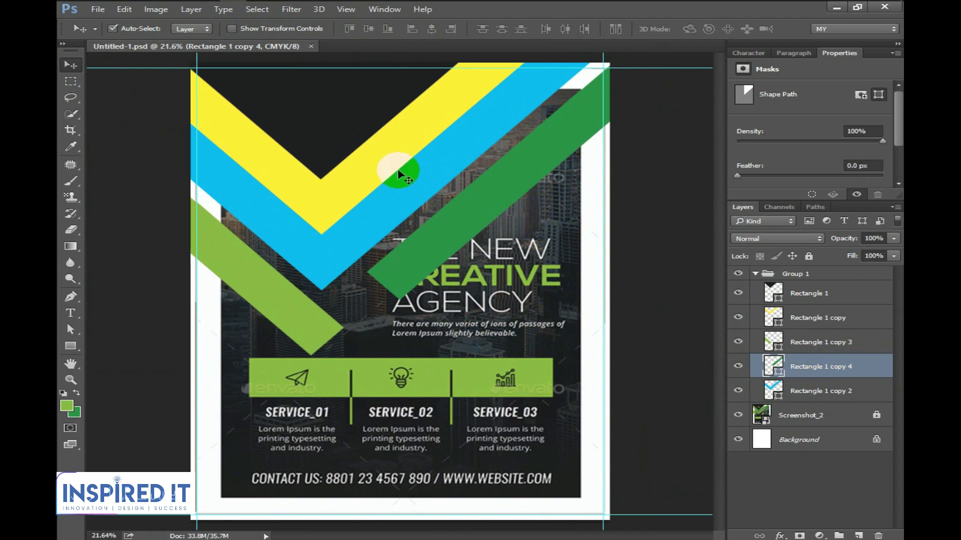
left_click(397, 168)
left_click(738, 317)
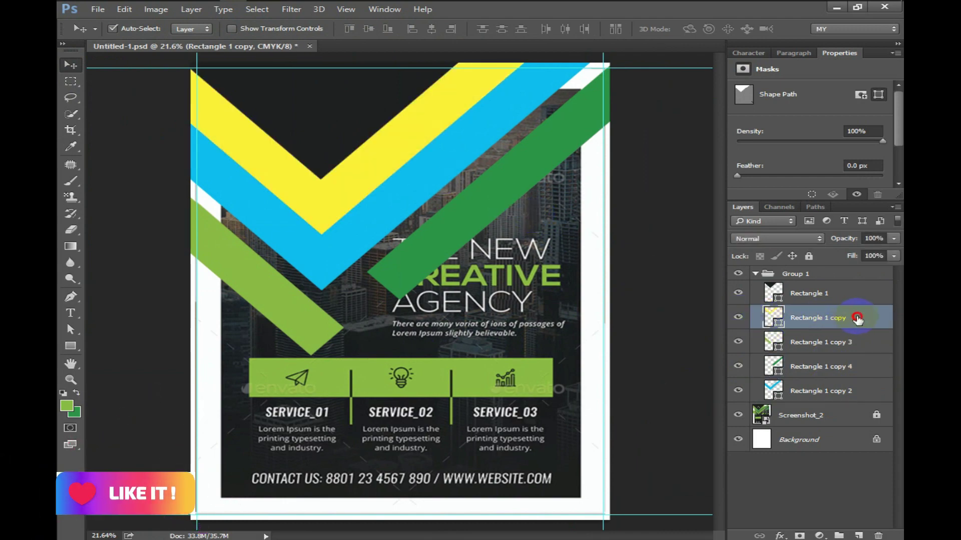
- Give the yellow stripe a Foreground to Background green Gradient Overlay at 10% scale
double_click(857, 317)
left_click_drag(564, 70, 826, 174)
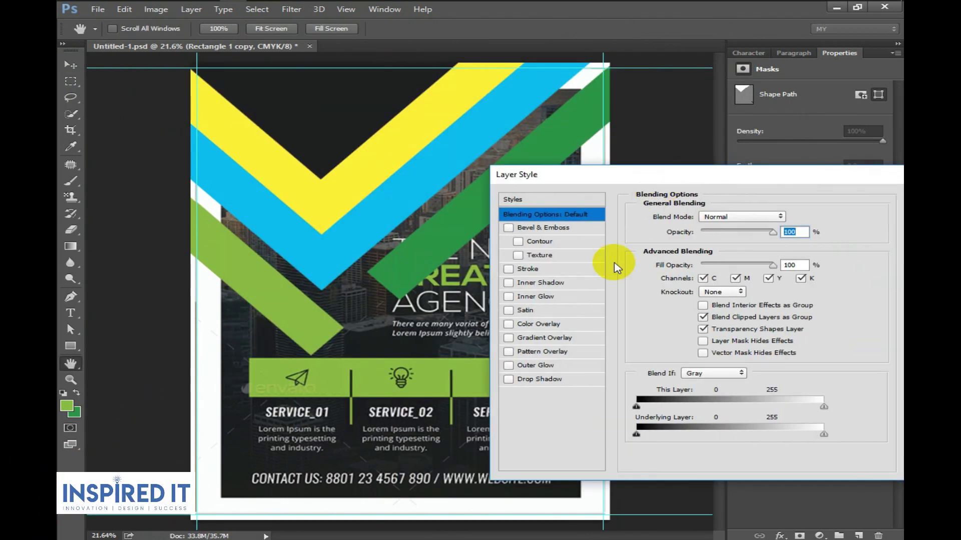
left_click(539, 340)
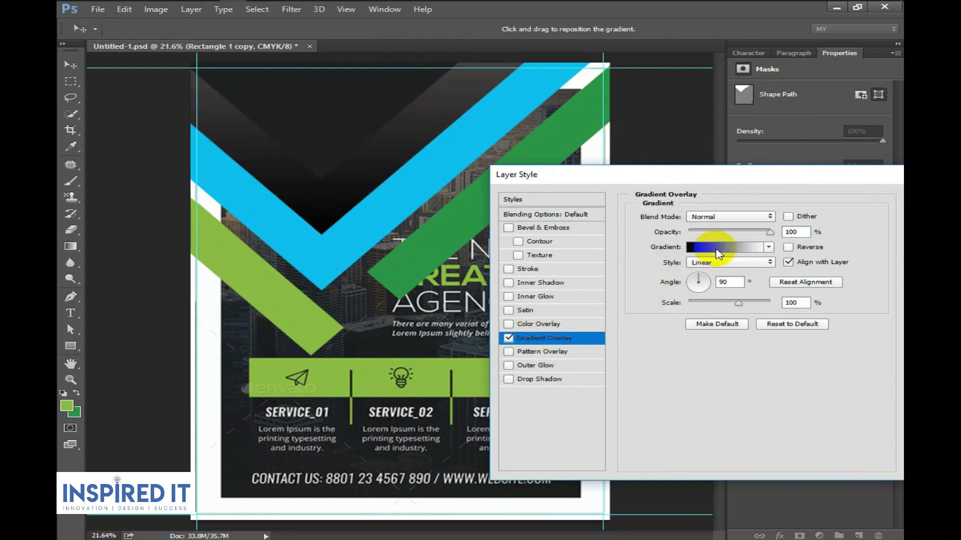
left_click(716, 249)
left_click(349, 113)
left_click(613, 99)
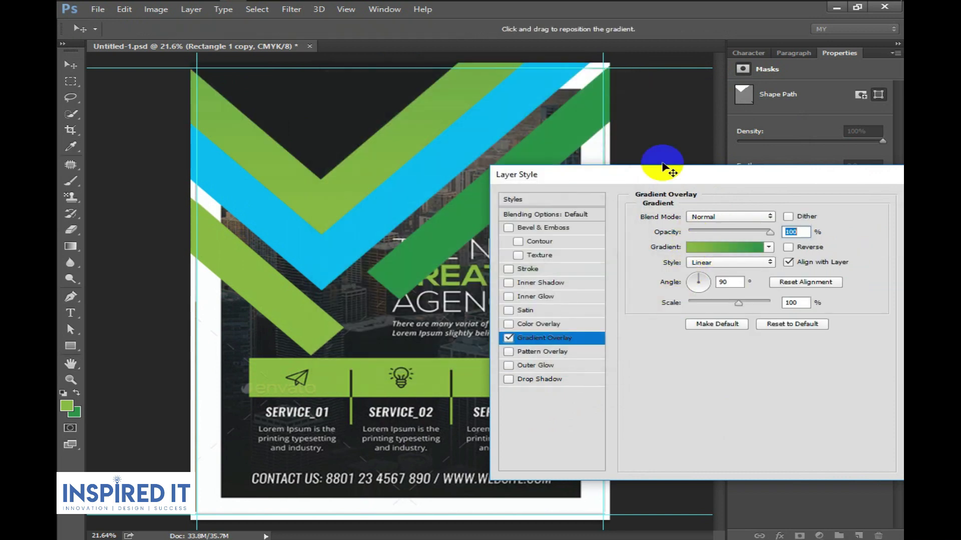
left_click_drag(682, 178, 626, 208)
left_click(694, 331)
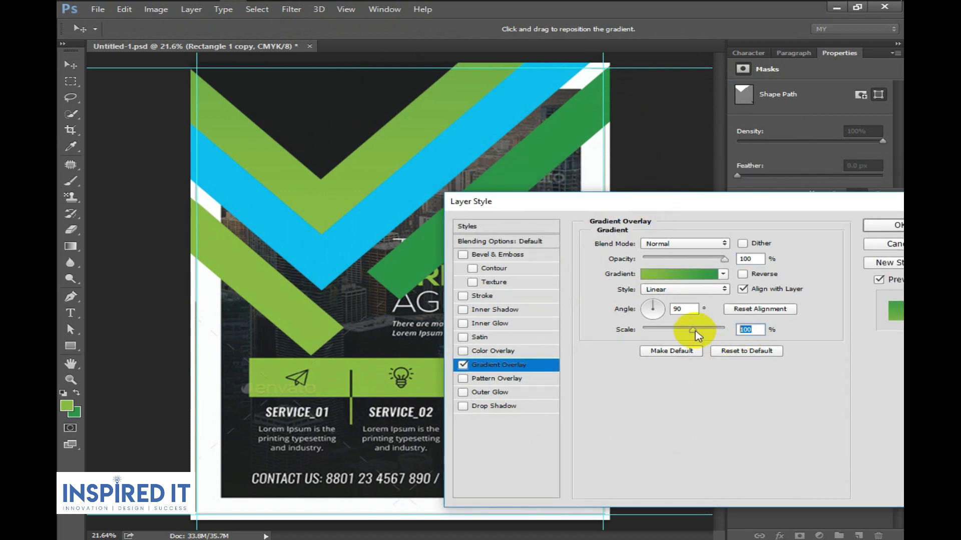
left_click(750, 329)
type("10")
- Reverse the gradient, reposition it on the band, and accept the layer style
left_click_drag(643, 202, 759, 230)
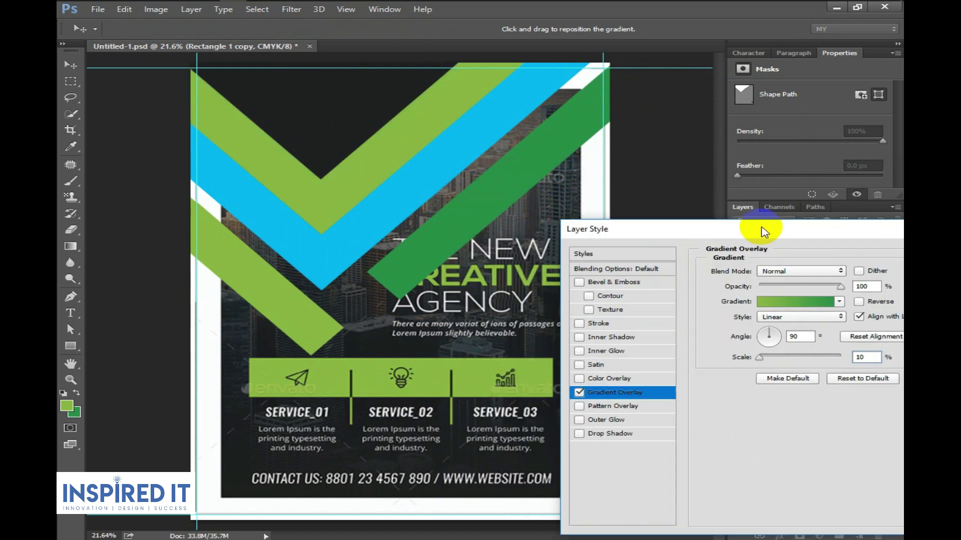
left_click(396, 183)
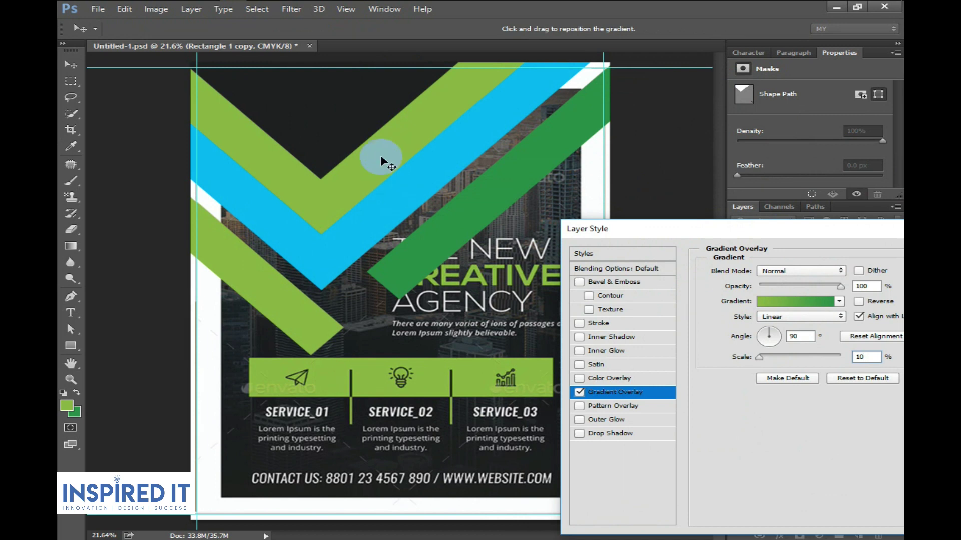
left_click_drag(381, 157, 375, 235)
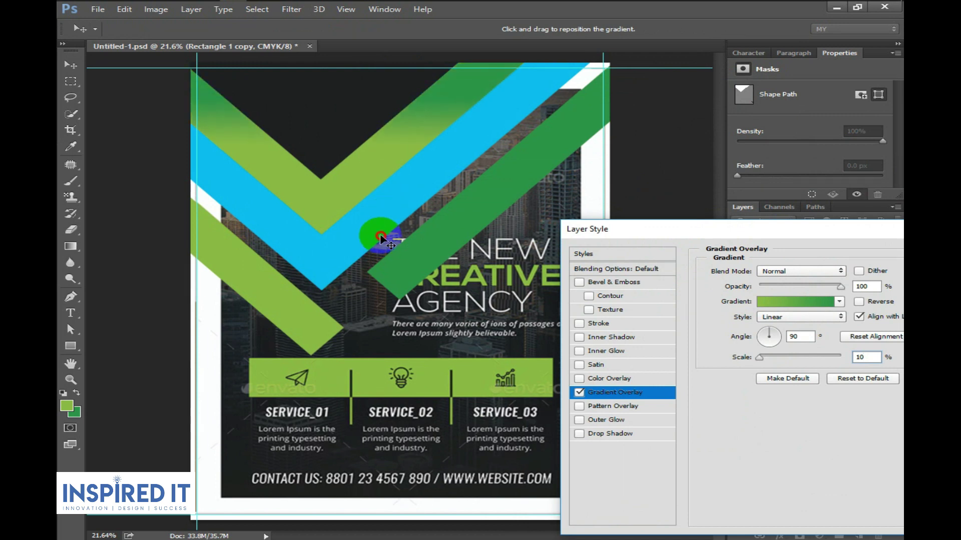
left_click(858, 302)
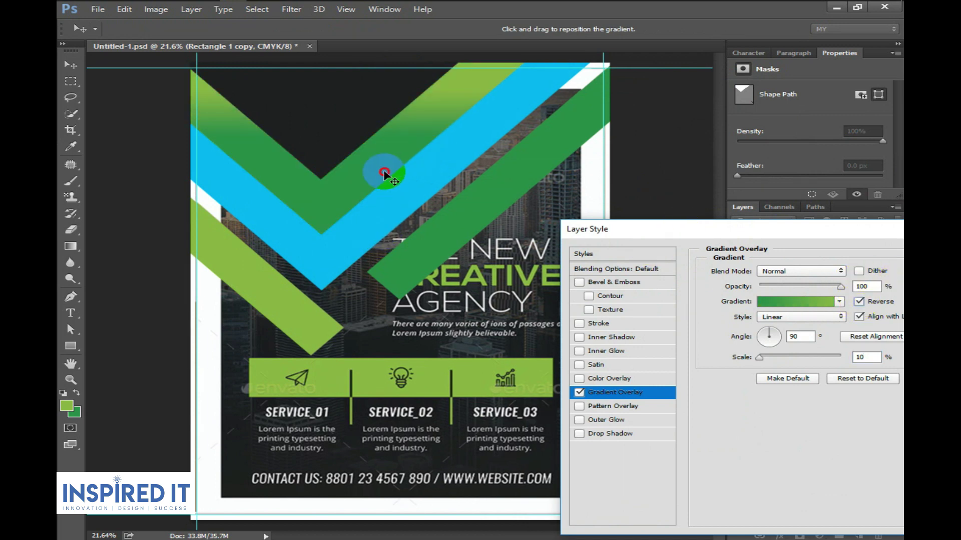
left_click_drag(384, 169, 369, 166)
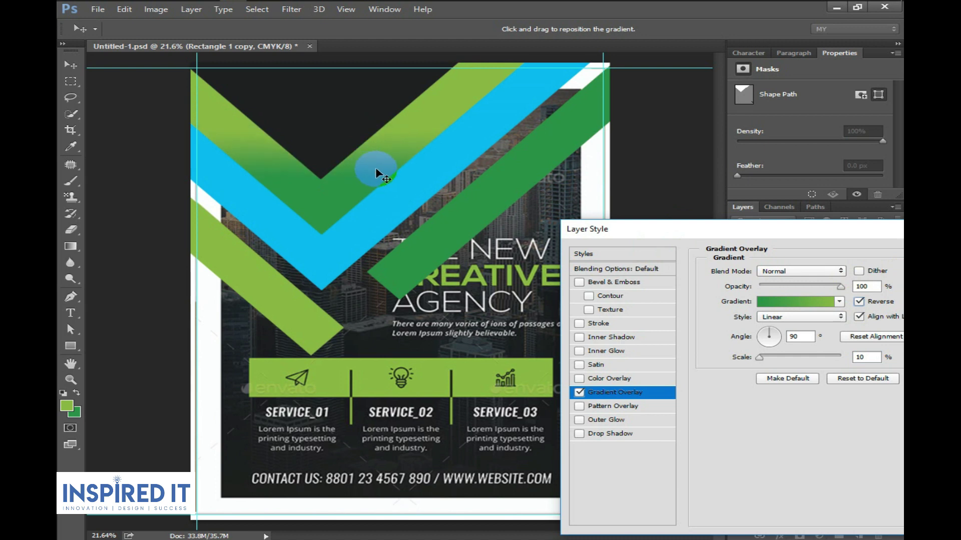
left_click_drag(742, 241, 598, 241)
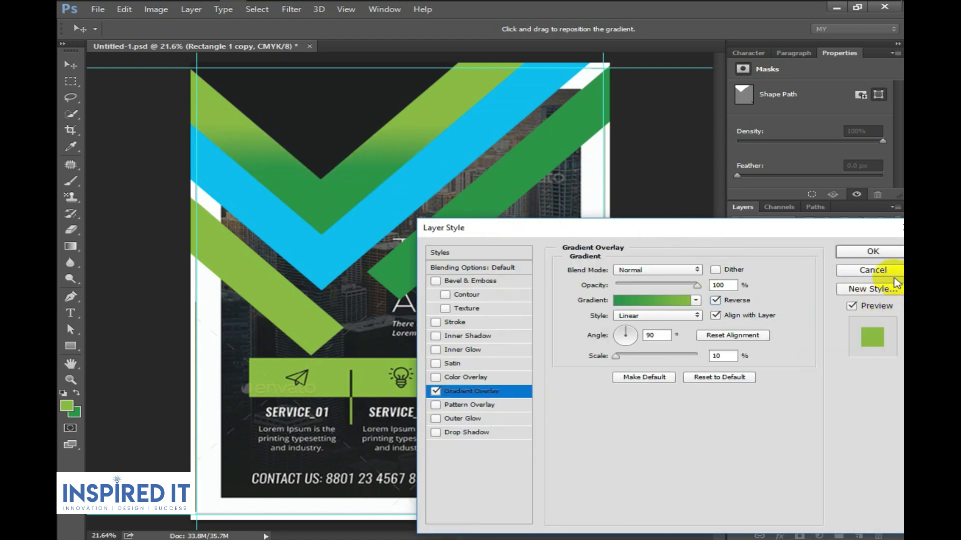
left_click(860, 251)
- Compare against the reference and lower the band's opacity to 80%
left_click(738, 274)
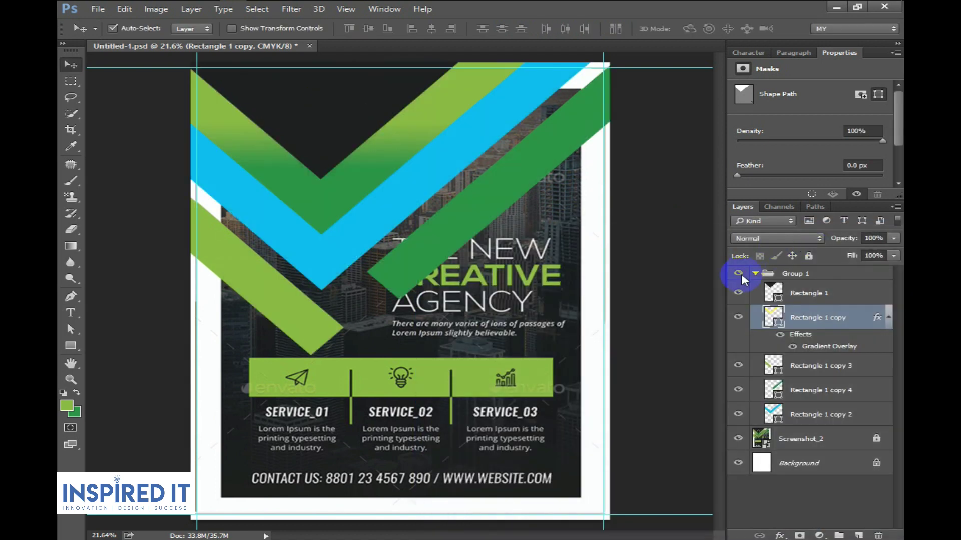
left_click(738, 274)
left_click(738, 274)
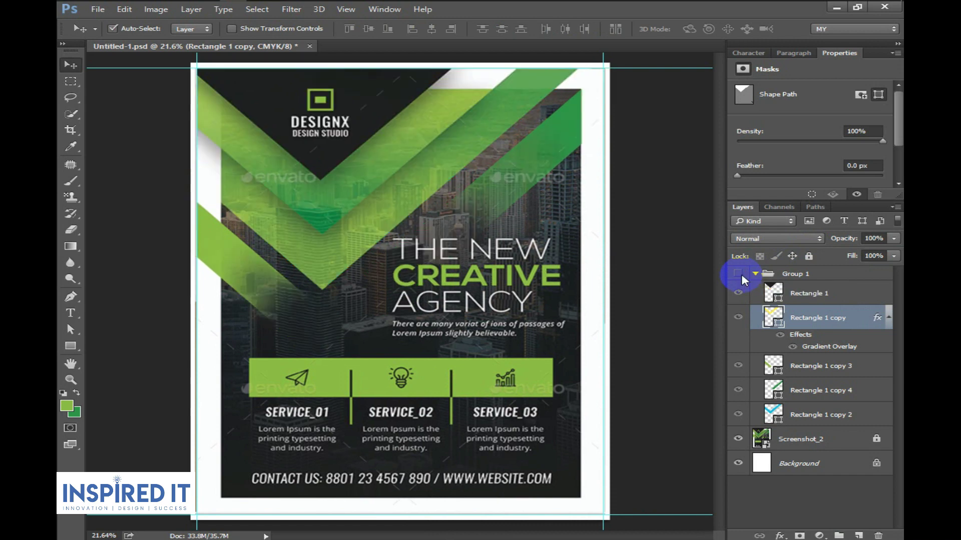
left_click(739, 274)
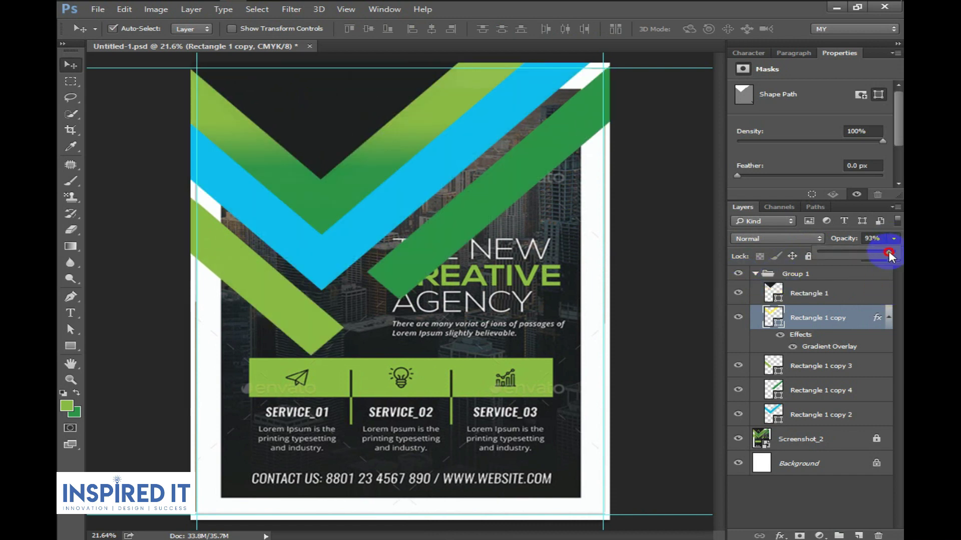
left_click_drag(879, 258, 880, 258)
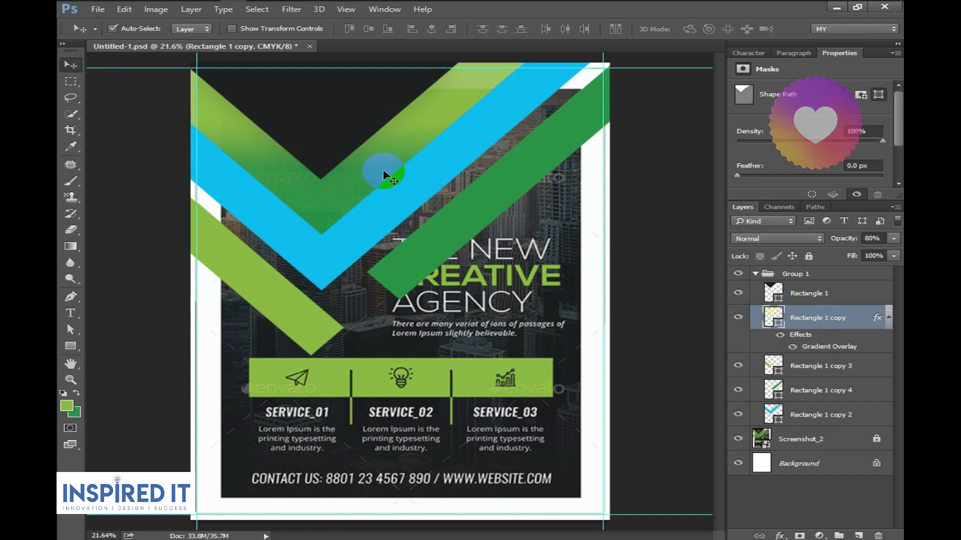
left_click(400, 213)
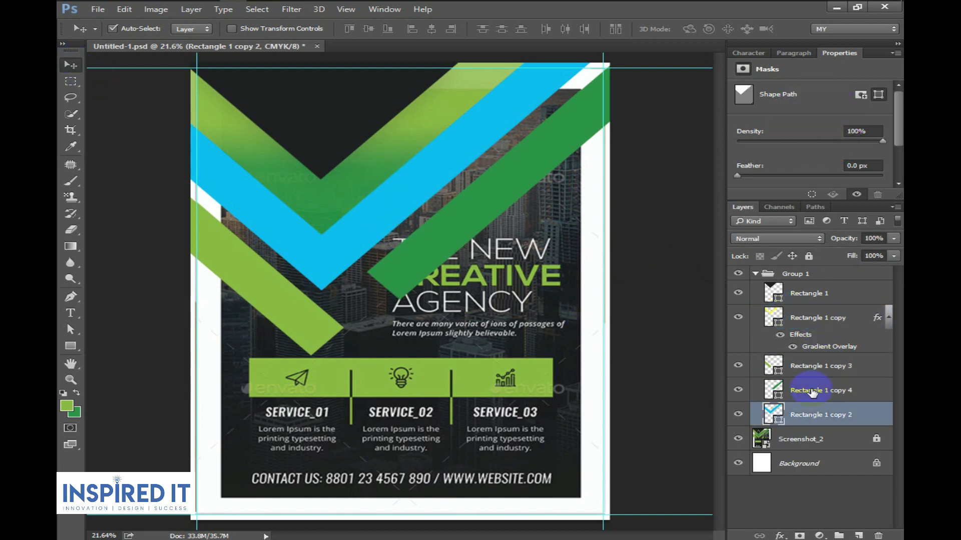
- Give the blue band a Foreground to Background green Gradient Overlay at 10% scale
left_click(737, 412)
left_click(738, 413)
double_click(868, 416)
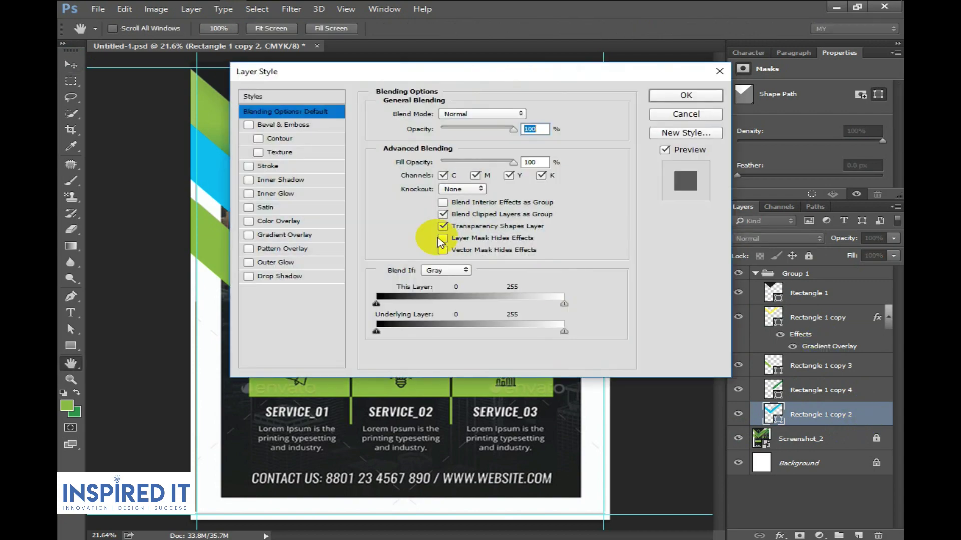
left_click_drag(305, 77, 594, 156)
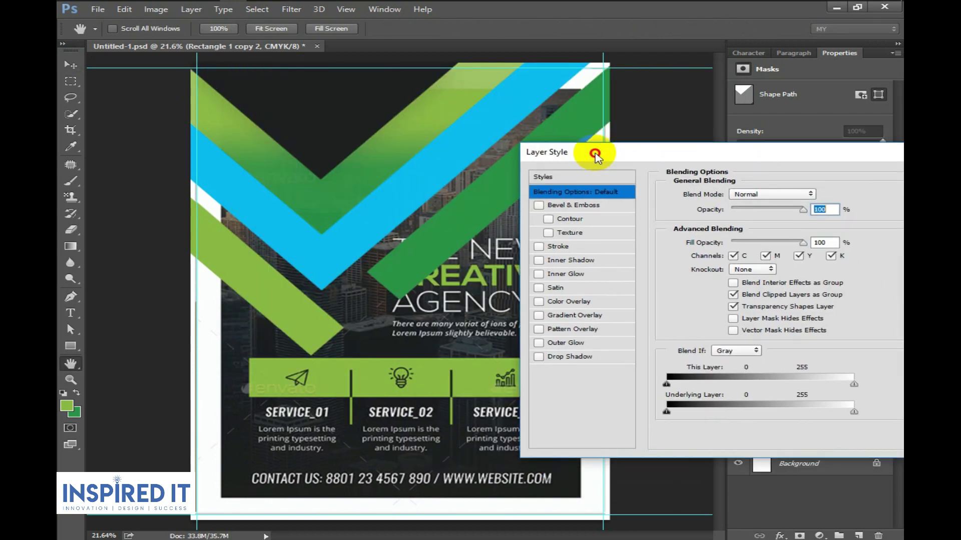
left_click(553, 314)
left_click(750, 224)
left_click(345, 113)
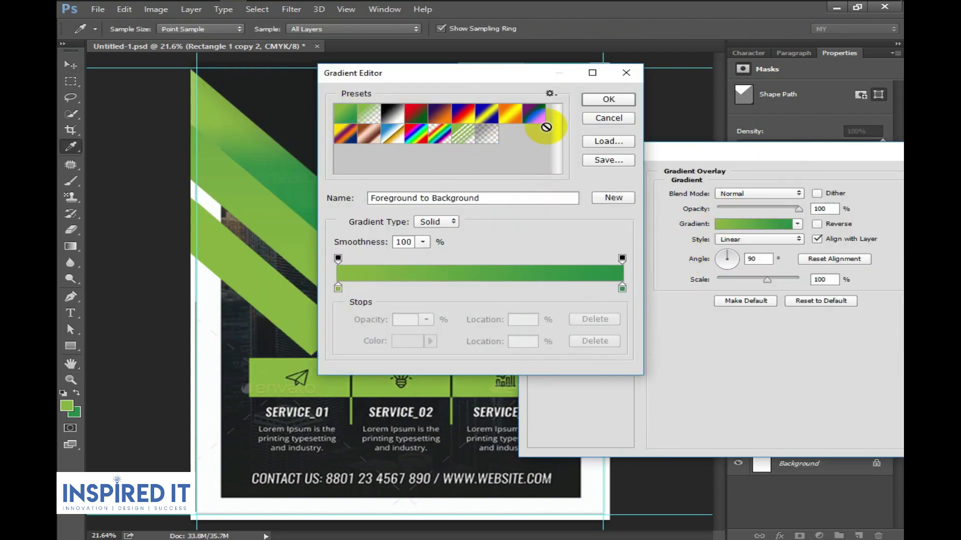
left_click(608, 99)
left_click_drag(718, 151, 635, 212)
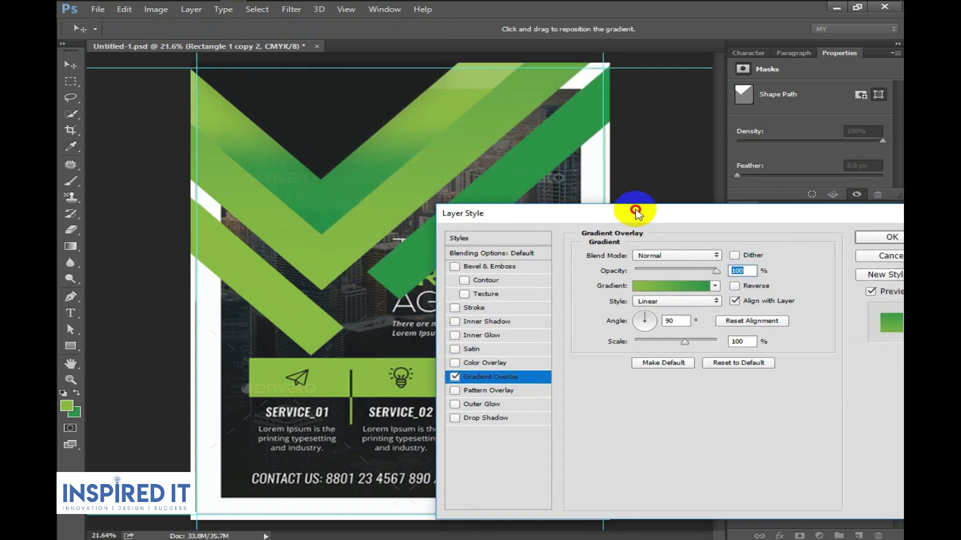
left_click(706, 338)
type("10")
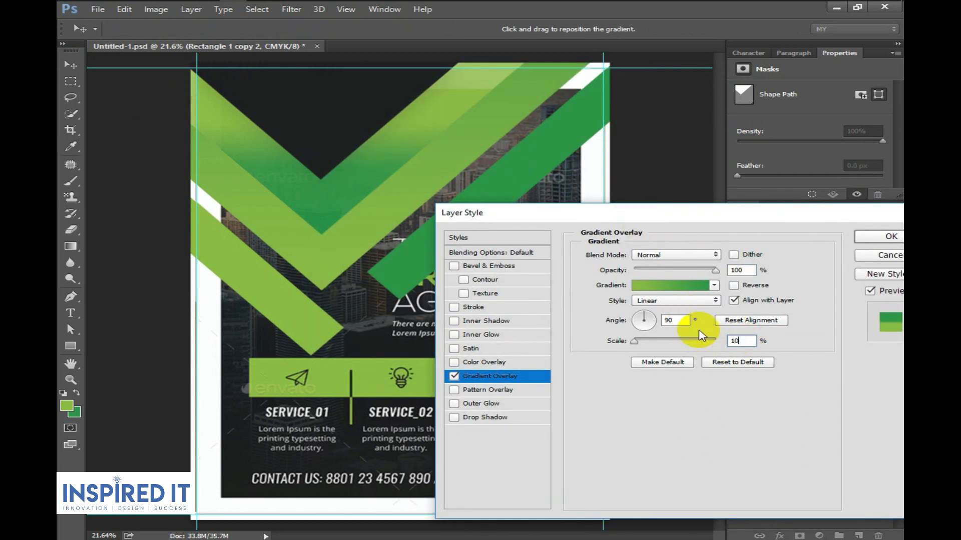
- Position the gradient on the band, accept it, and set opacity to about 80%
mouse_move(608, 217)
left_mouse_down()
mouse_move(742, 226)
mouse_move(711, 226)
left_mouse_up()
mouse_move(354, 225)
left_mouse_down()
mouse_move(365, 279)
mouse_move(382, 221)
mouse_move(386, 230)
left_mouse_up()
left_click_drag(727, 226, 564, 229)
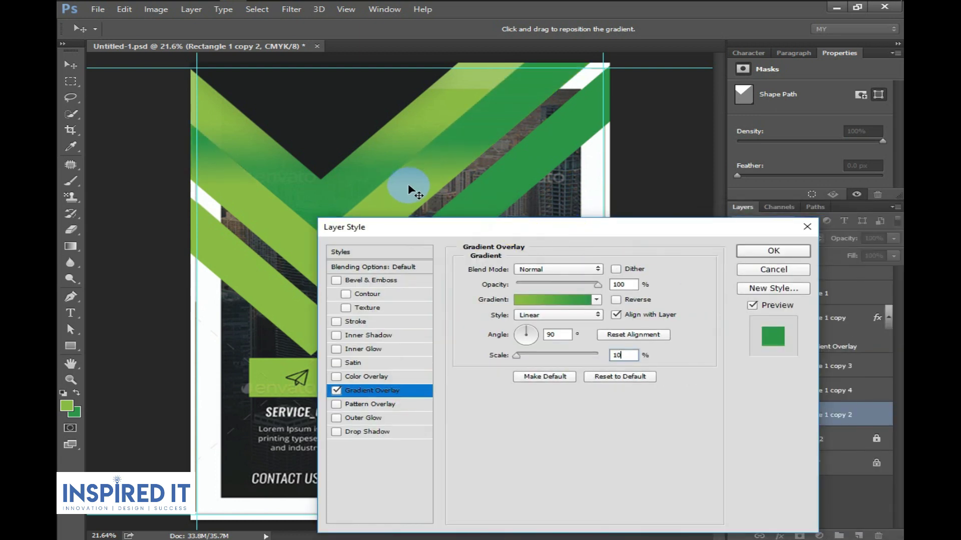
left_click_drag(409, 189, 408, 197)
left_click(758, 251)
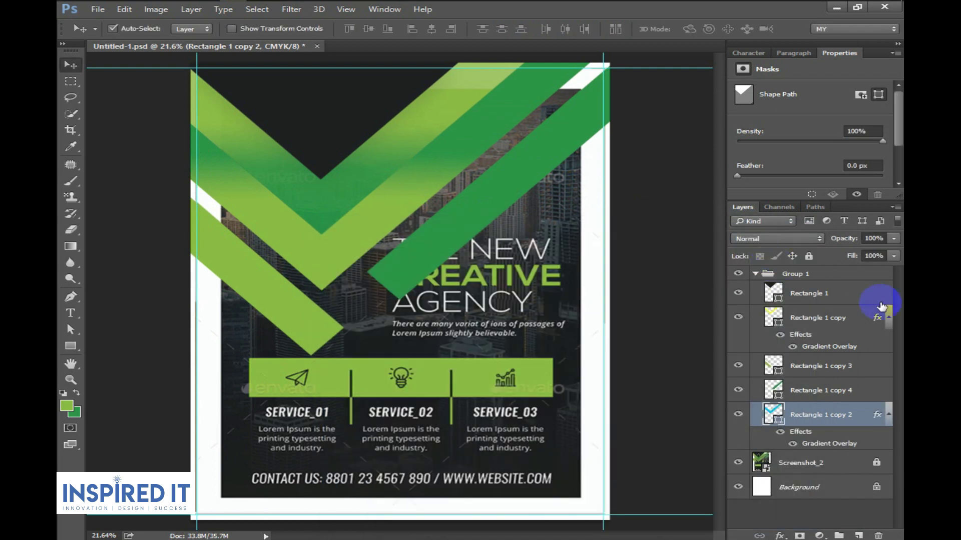
left_click_drag(886, 253, 878, 258)
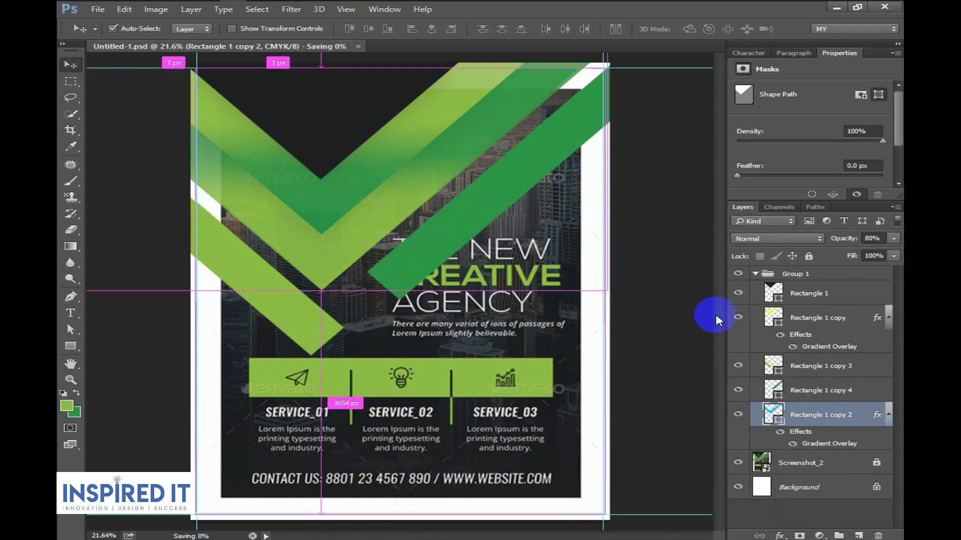
- Compare with the original, then add a blank layer mask to the dark green right-hand band
left_click(738, 274)
left_click(738, 274)
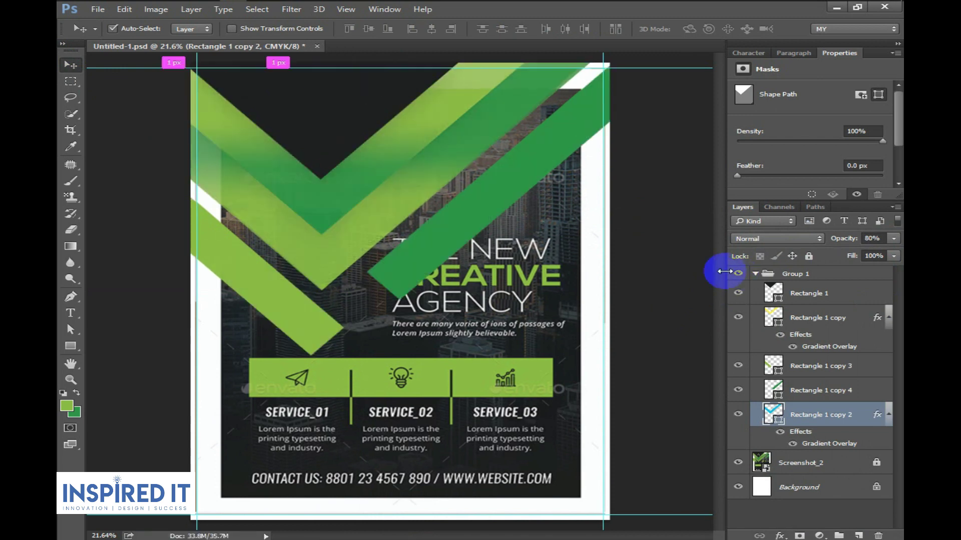
scroll(360, 210, "up", 2)
scroll(429, 247, "up", 1)
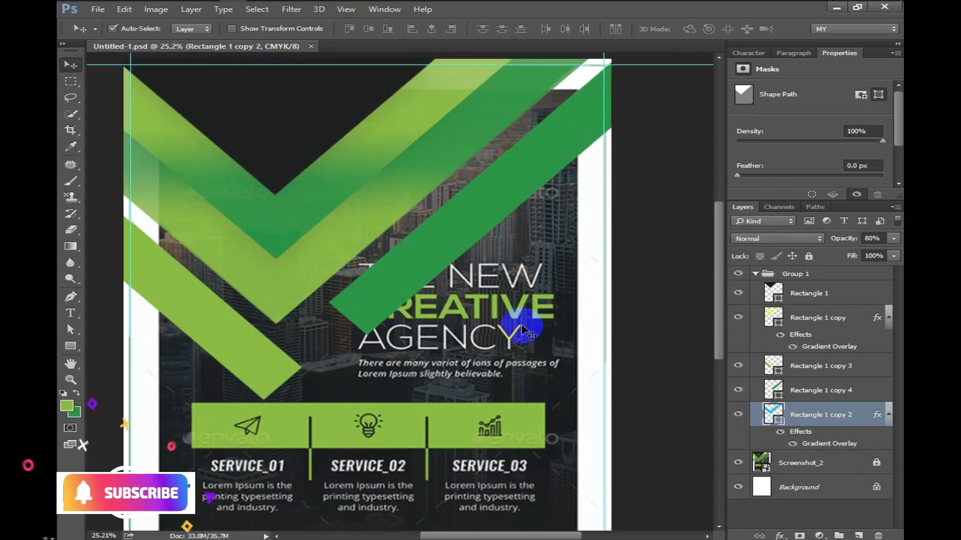
left_click(438, 242)
left_click(799, 534)
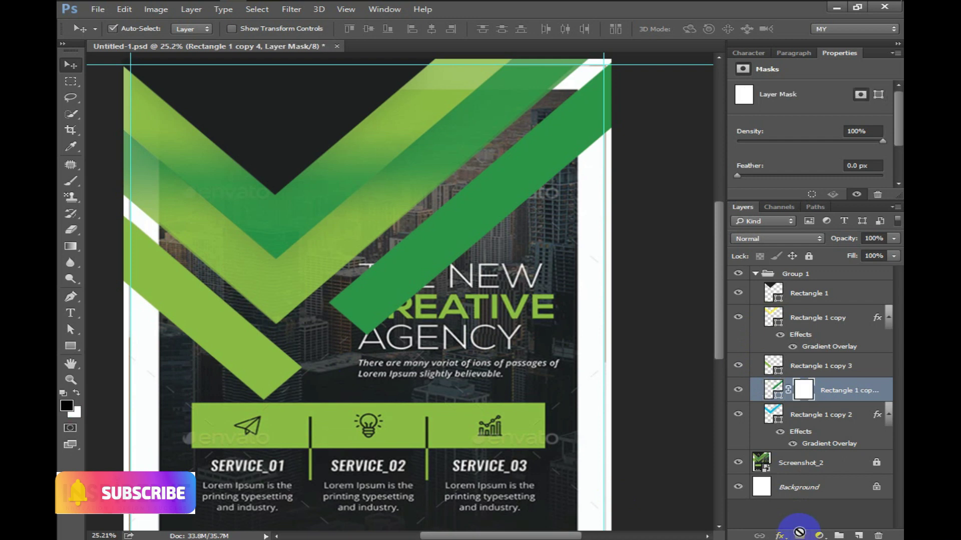
- Paint gradients into the right-hand band's mask to fade out its ends
left_click(70, 246)
left_click_drag(464, 225, 431, 250)
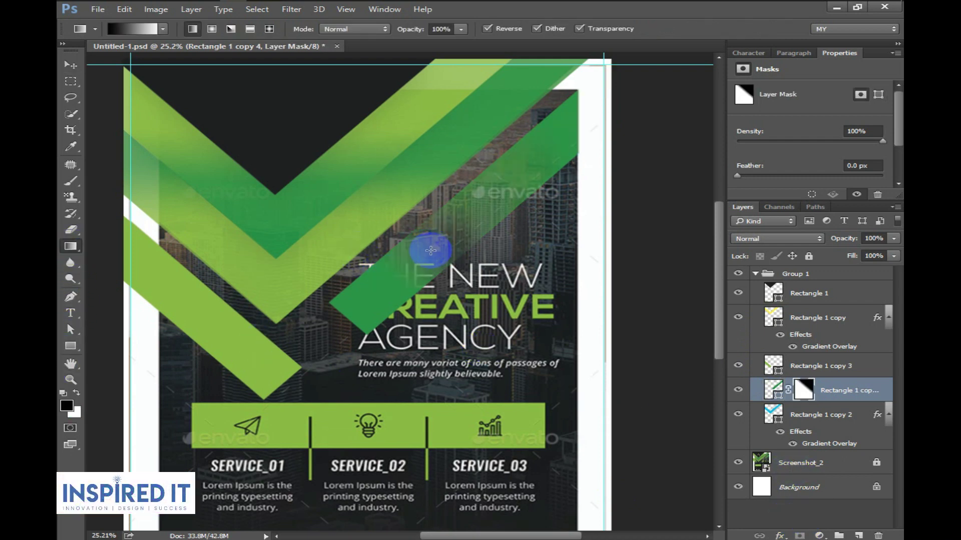
left_click(74, 406)
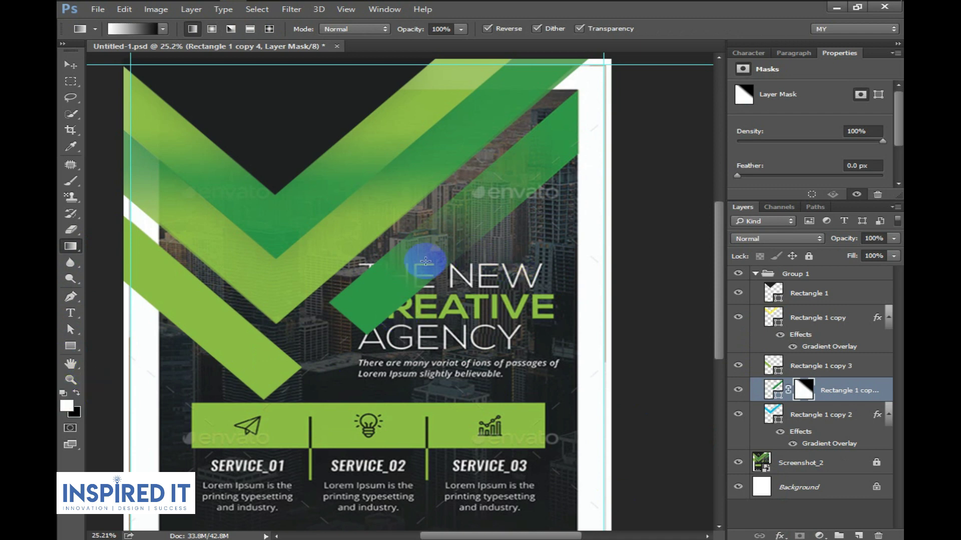
left_click_drag(525, 206, 477, 214)
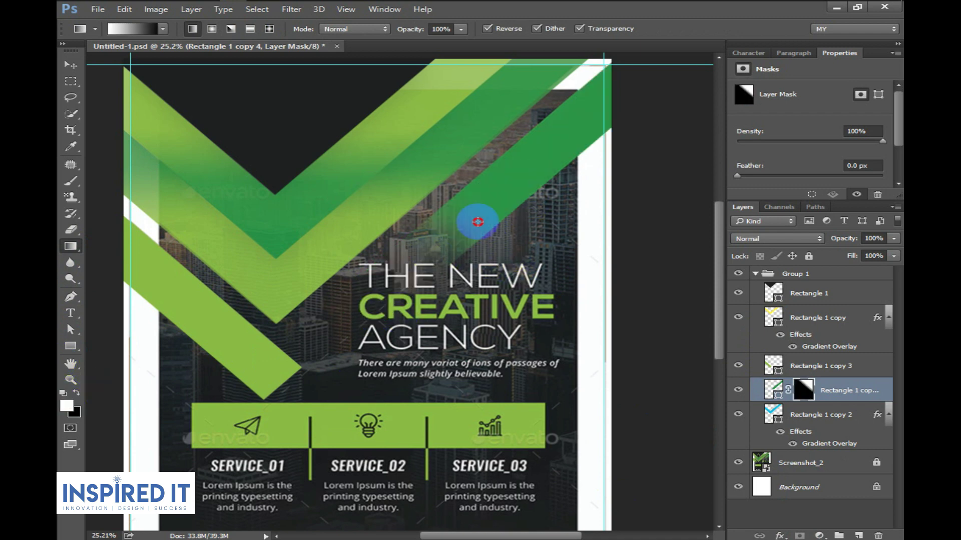
left_click(731, 274)
left_click(737, 274)
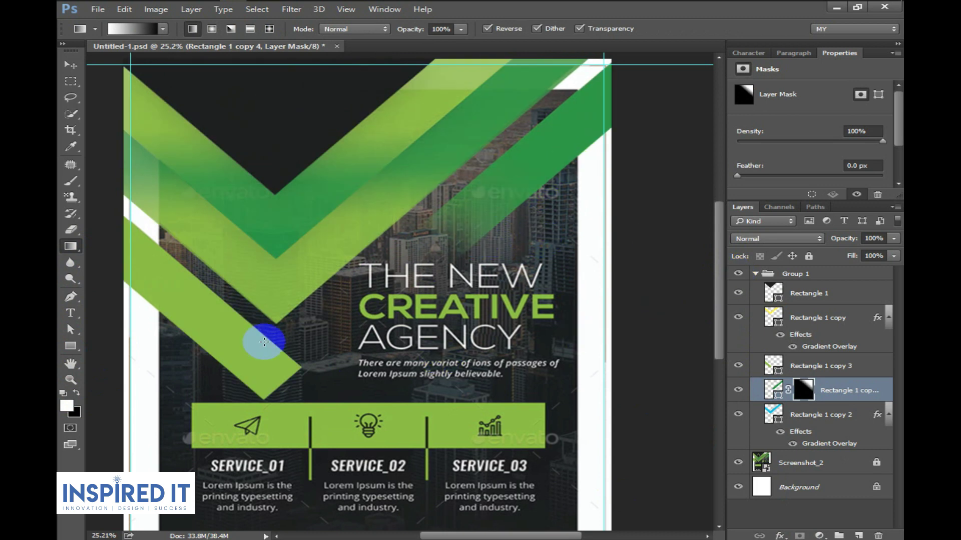
- Mask the lower-left green band with a gradient so it fades out earlier
left_click(70, 65)
left_click(317, 347)
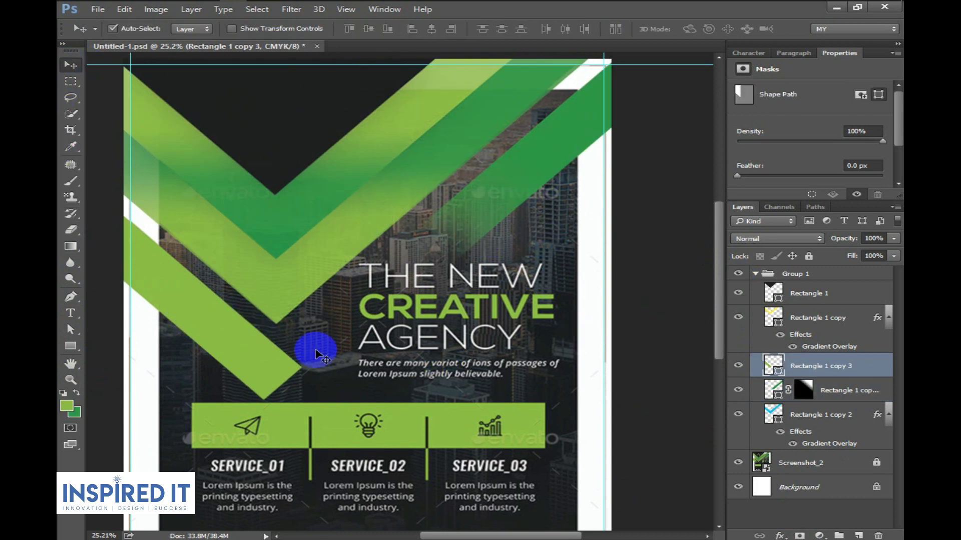
left_click(737, 366)
left_click(737, 366)
left_click(796, 537)
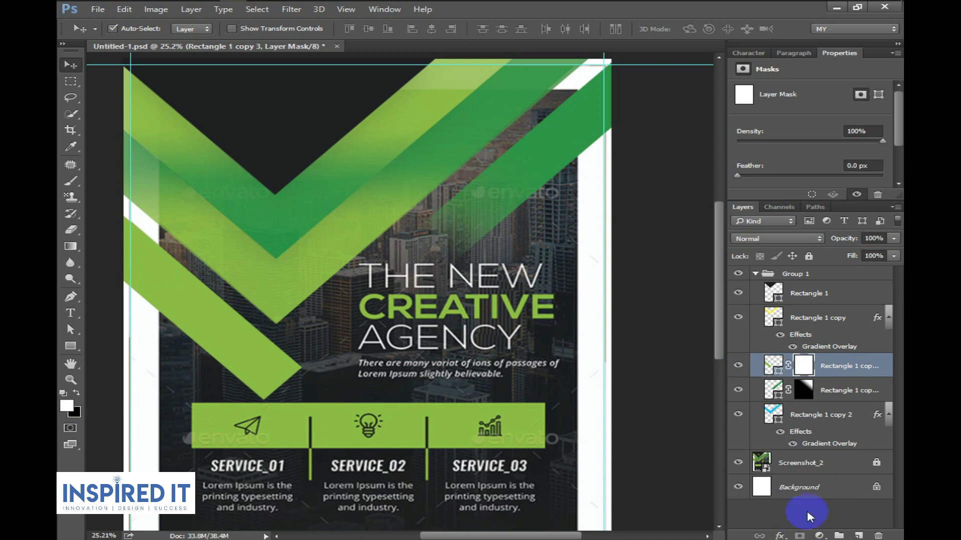
key("g")
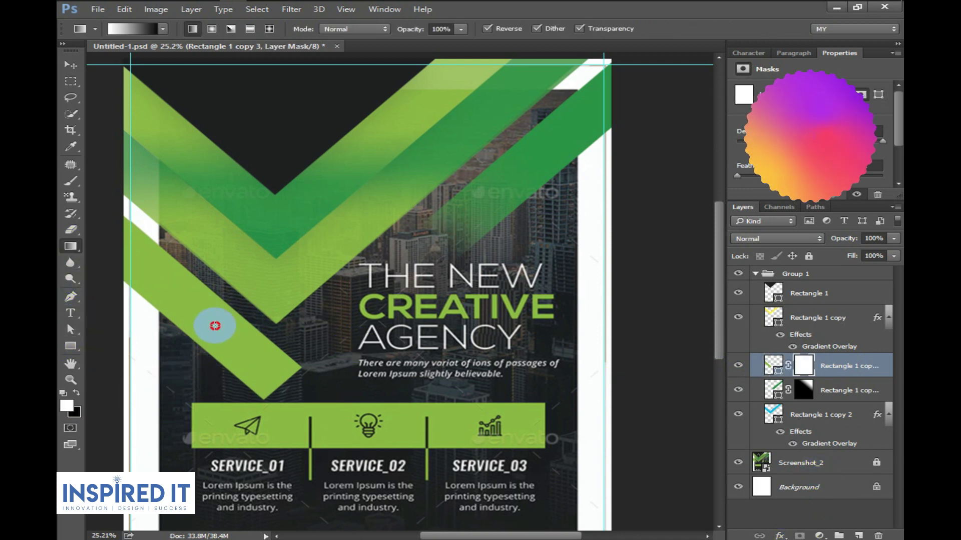
mouse_move(214, 325)
left_mouse_down()
mouse_move(223, 332)
mouse_move(196, 311)
left_mouse_up()
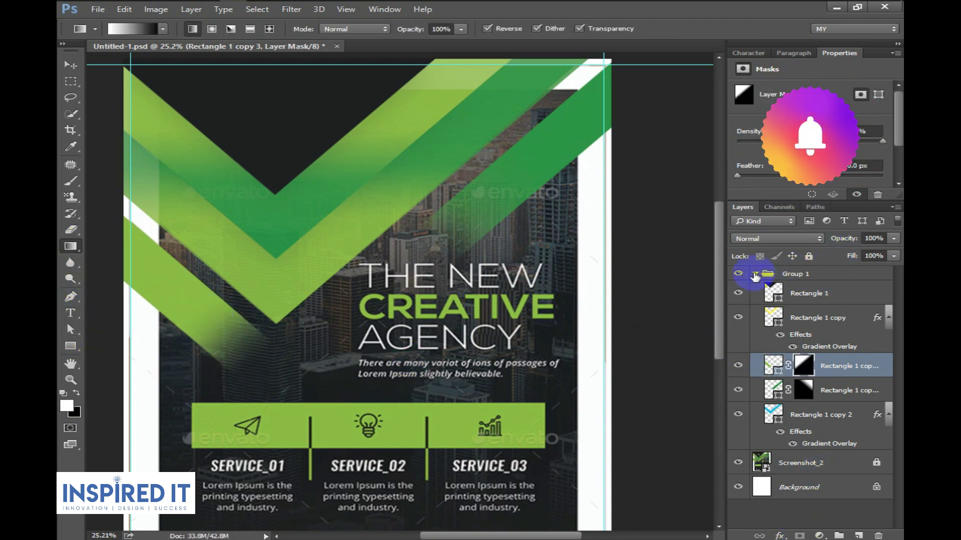
left_click(739, 274)
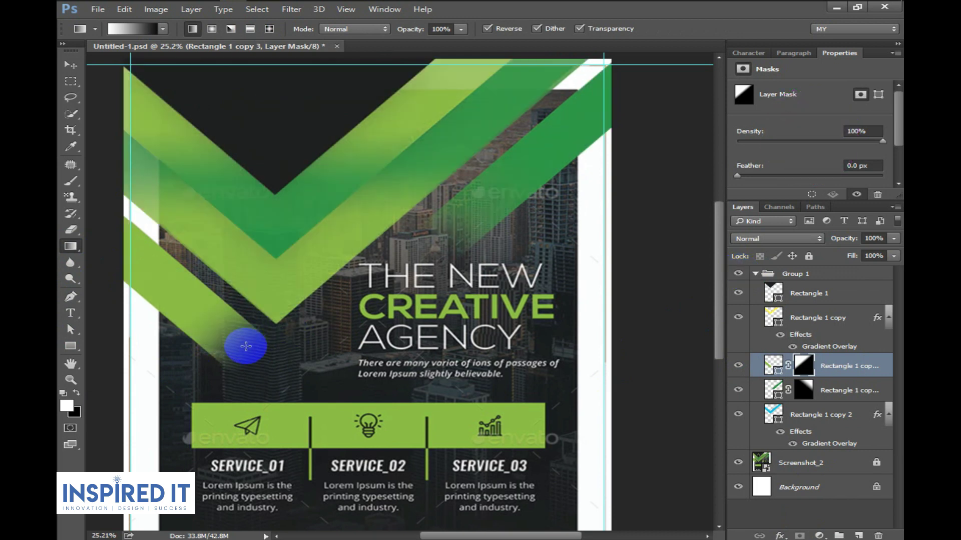
left_click_drag(247, 350, 205, 293)
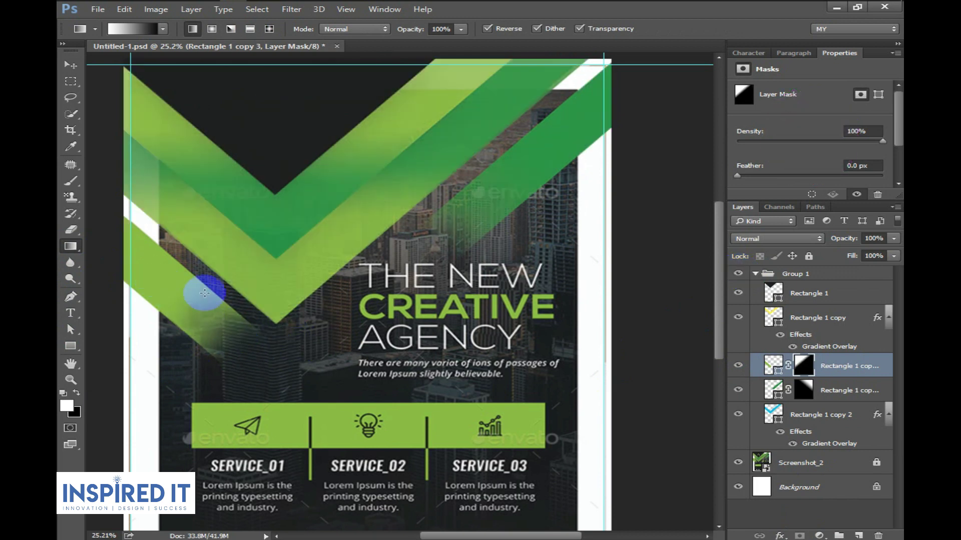
left_click(738, 273)
- Save the flyer, fit it on screen, and collapse Group 1
key("ctrl+s")
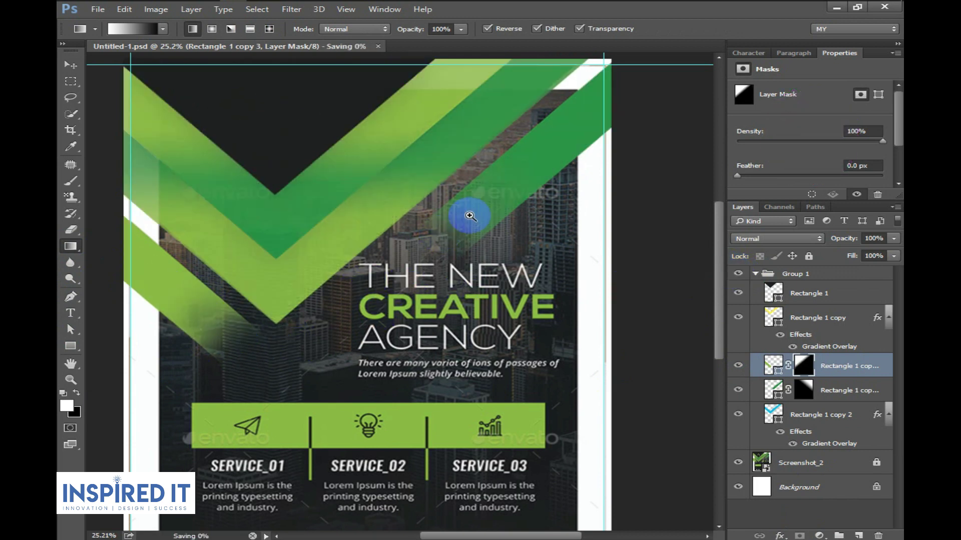
left_click_drag(470, 216, 446, 212)
left_click(71, 65)
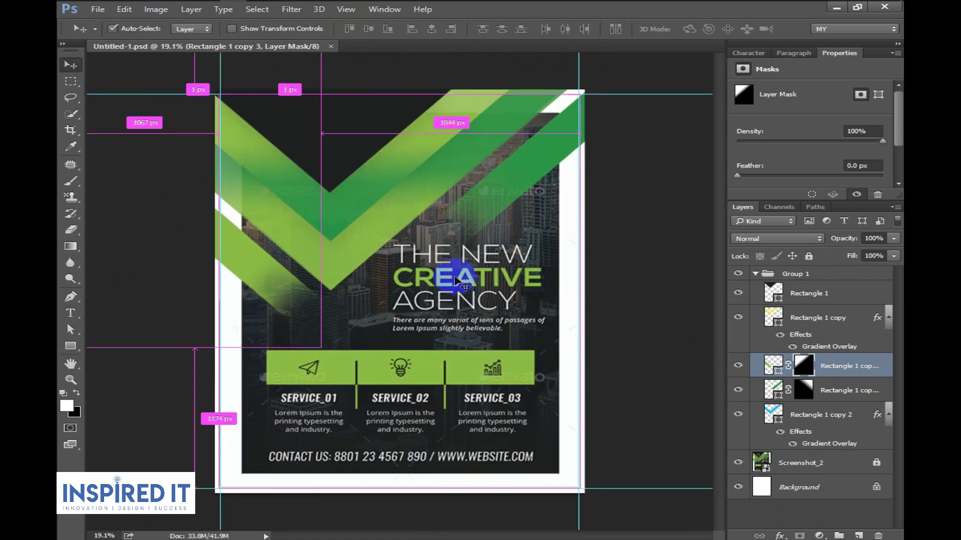
key("ctrl+0")
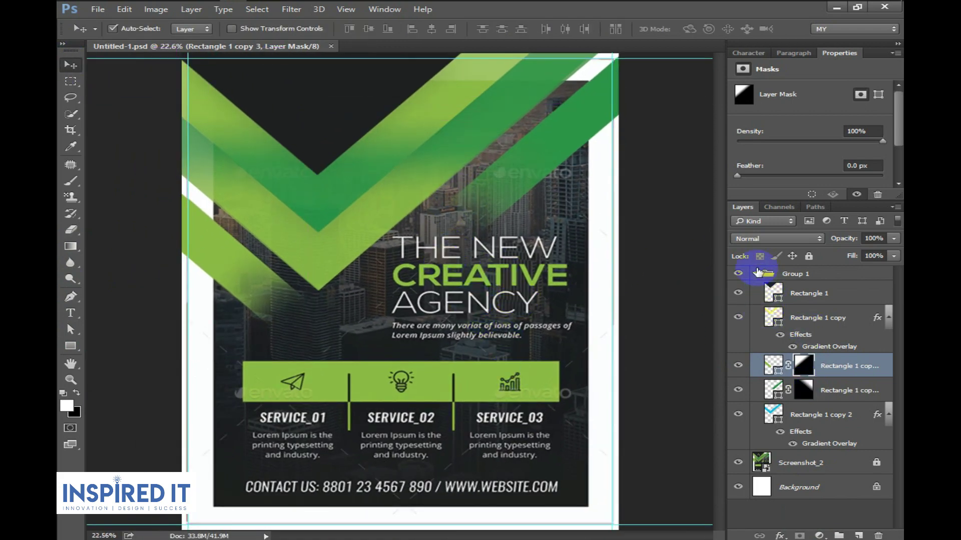
left_click(755, 276)
- Draw a rectangle over the flyer's inner area and check its alignment
left_click_drag(335, 308, 320, 308)
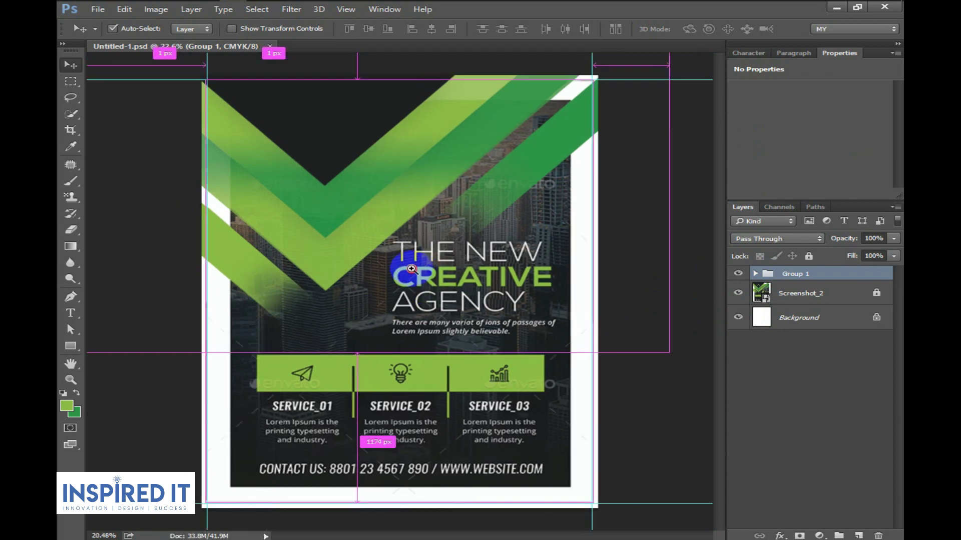
left_click(71, 351)
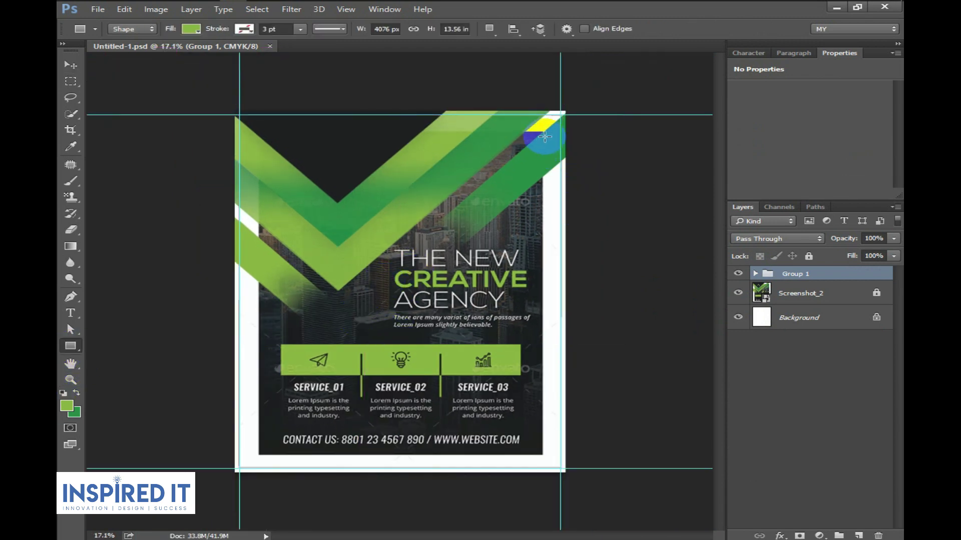
left_click(739, 273)
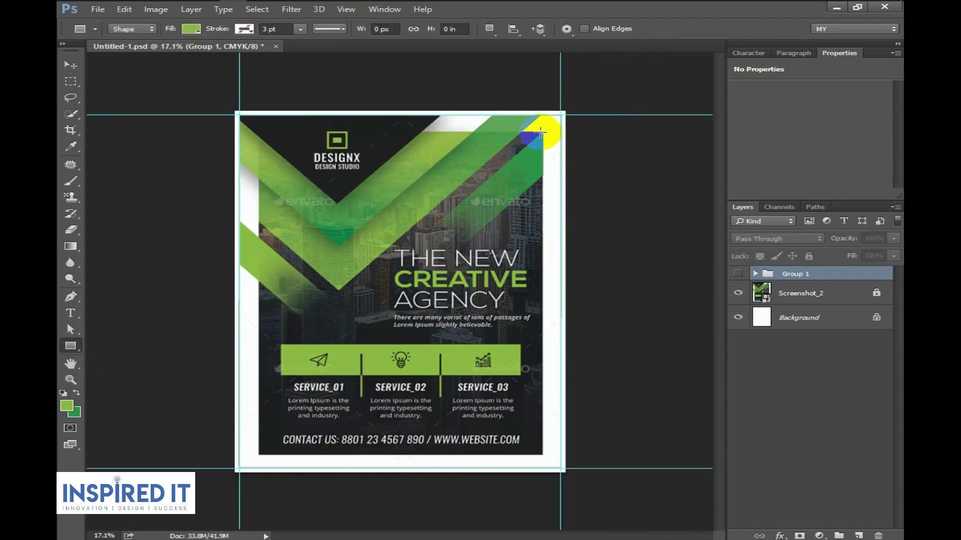
mouse_move(540, 133)
left_mouse_down()
mouse_move(369, 341)
mouse_move(259, 454)
left_mouse_up()
left_click(70, 66)
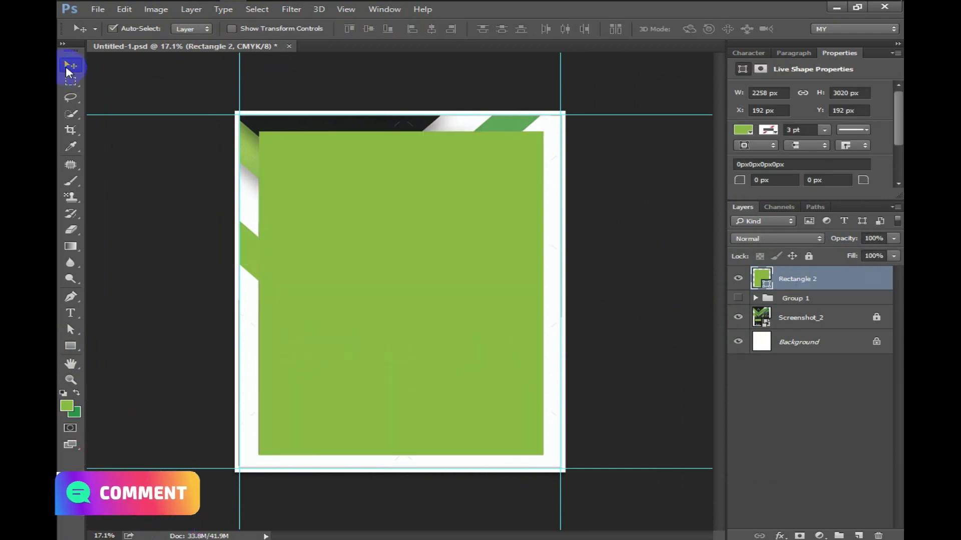
left_click_drag(547, 279, 546, 279)
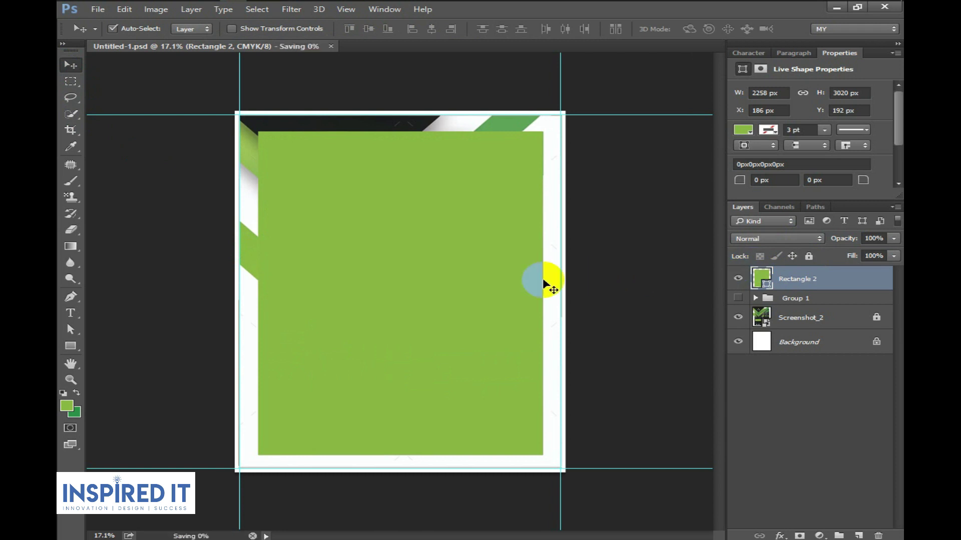
left_click(738, 279)
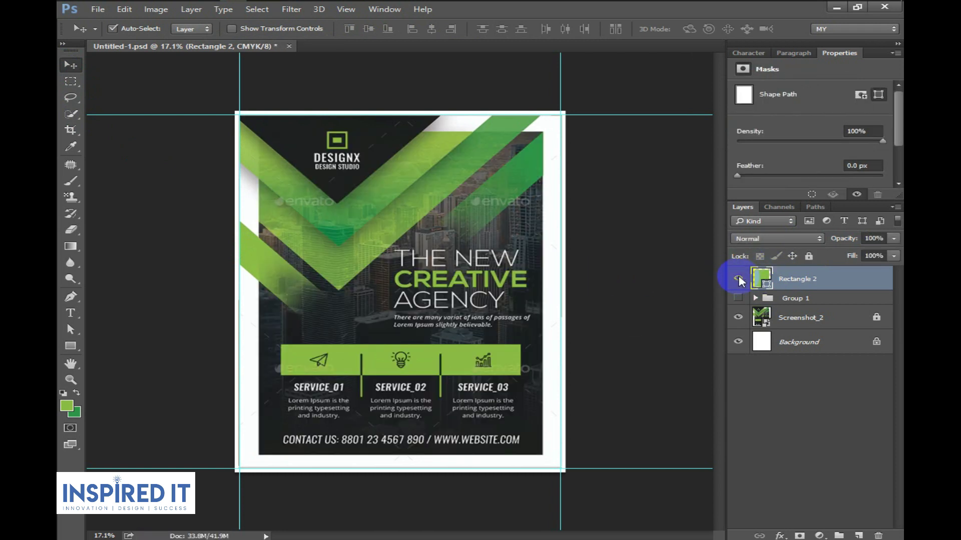
left_click(738, 278)
- Give the rectangle no fill and a white 91 pt stroke aligned Outside
left_click(70, 345)
left_click(192, 28)
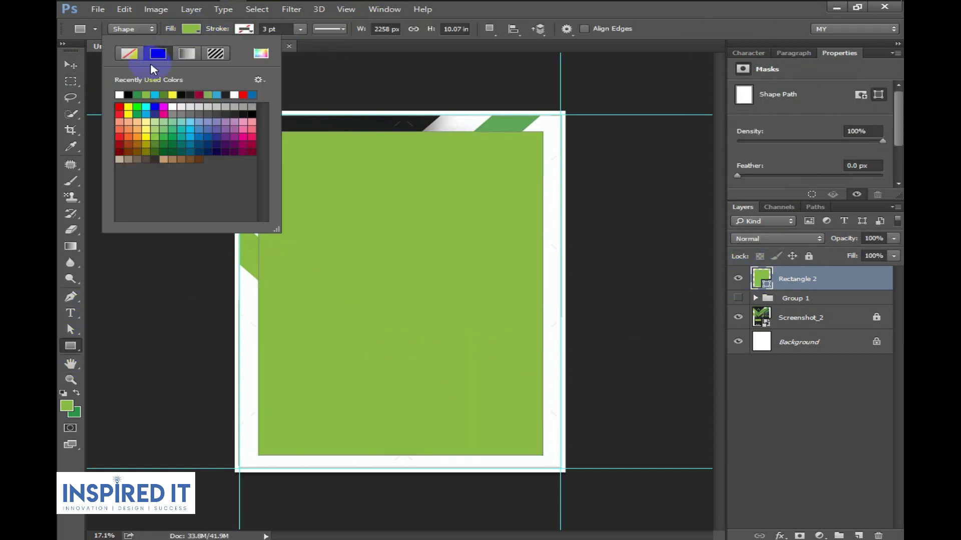
left_click(129, 53)
left_click(244, 29)
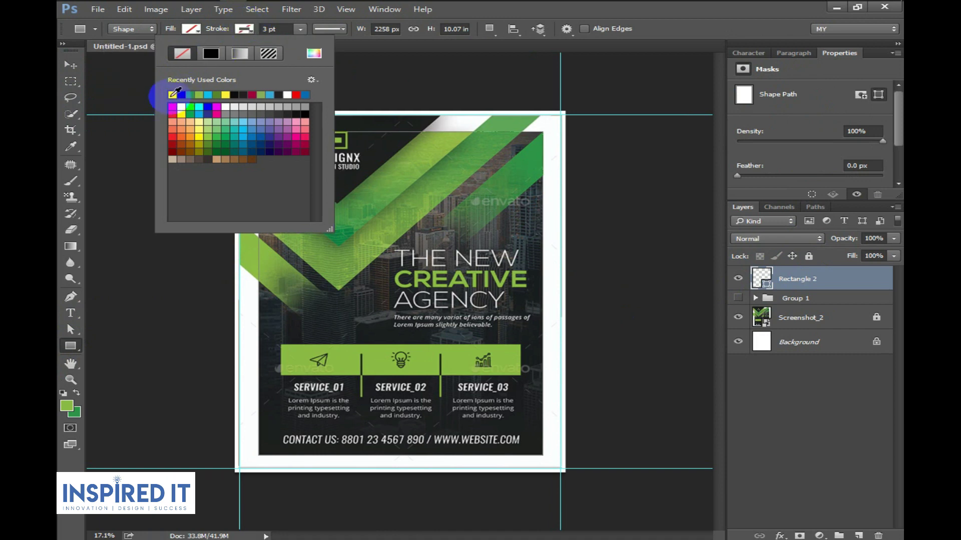
left_click(175, 93)
left_click(301, 28)
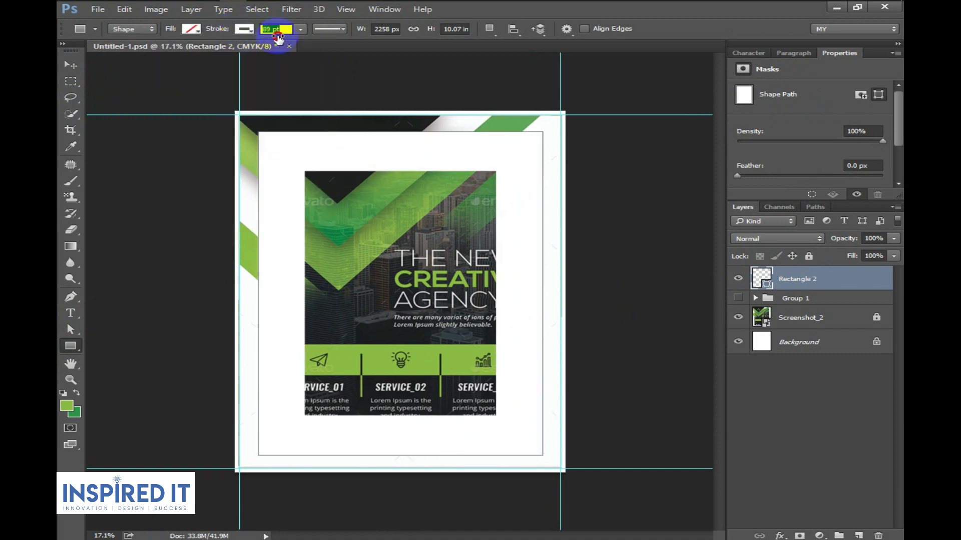
left_click(329, 29)
left_click(277, 163)
left_click(268, 194)
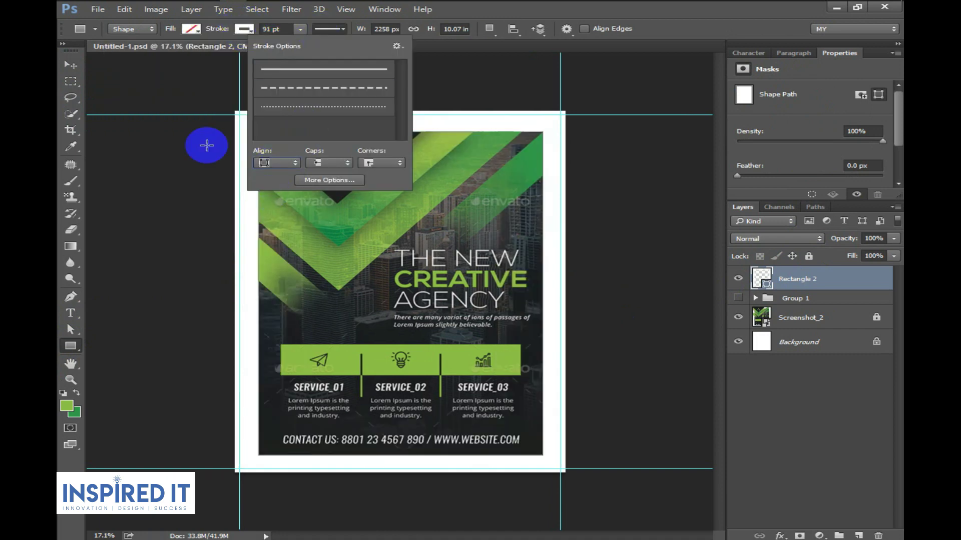
- Move Rectangle 2 into Group 1, then collapse and hide the group
left_click(68, 64)
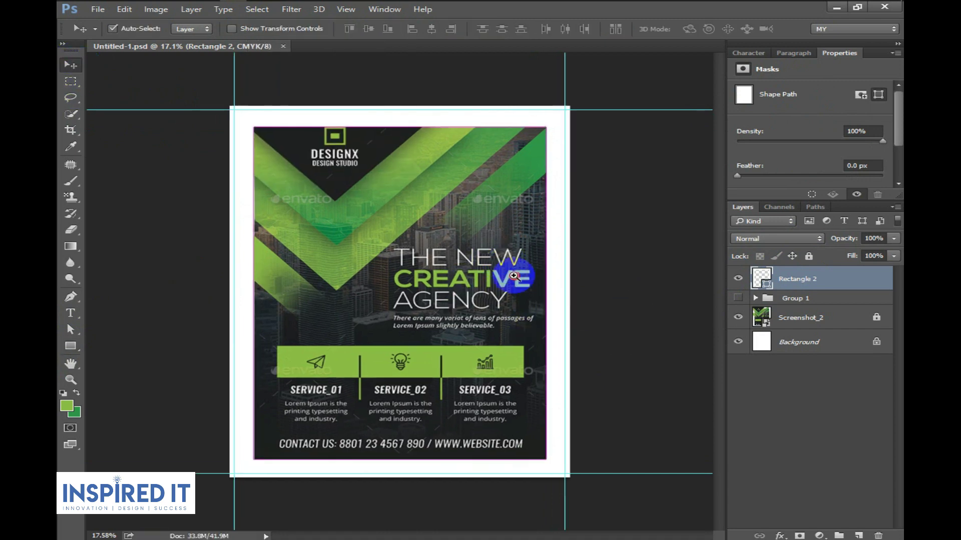
scroll(500, 300, "up", 3)
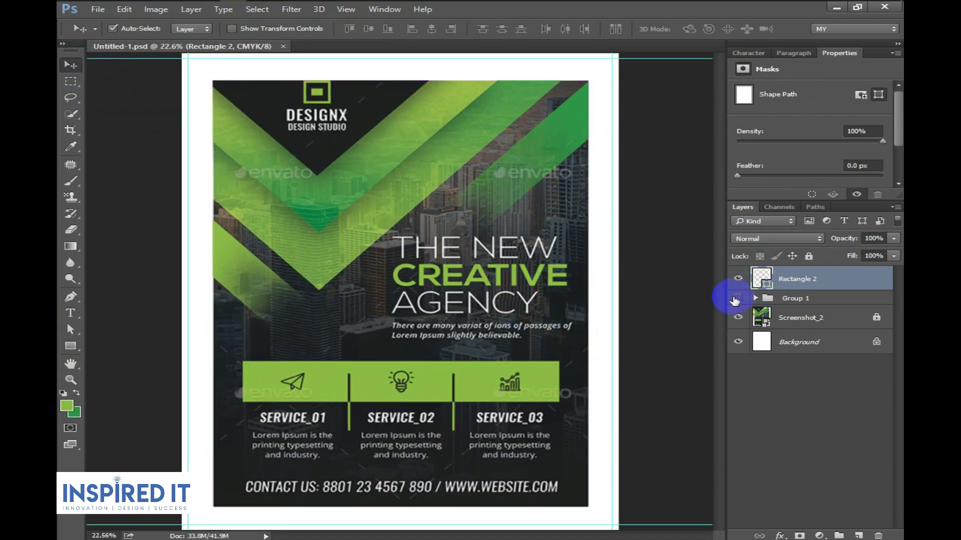
left_click(737, 298)
scroll(621, 275, "down", 1)
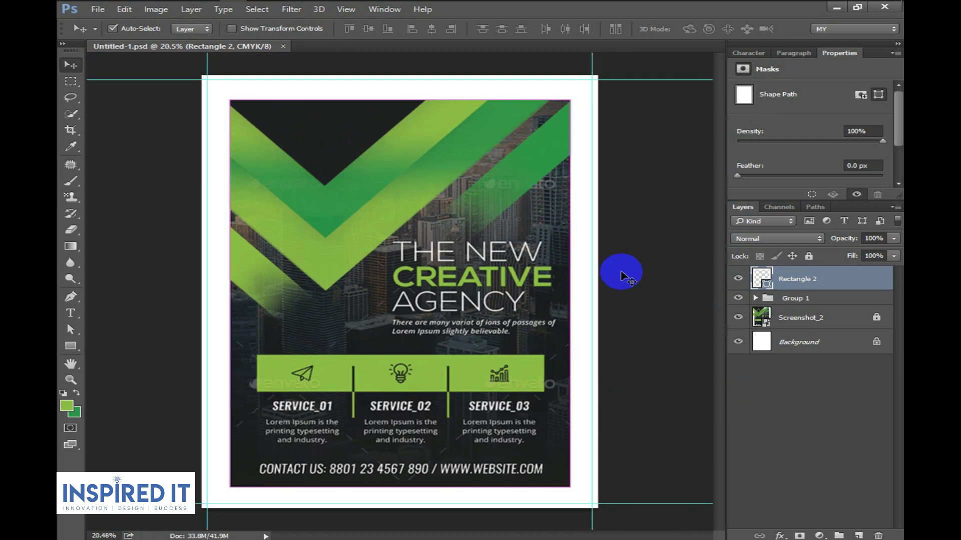
left_click(755, 299)
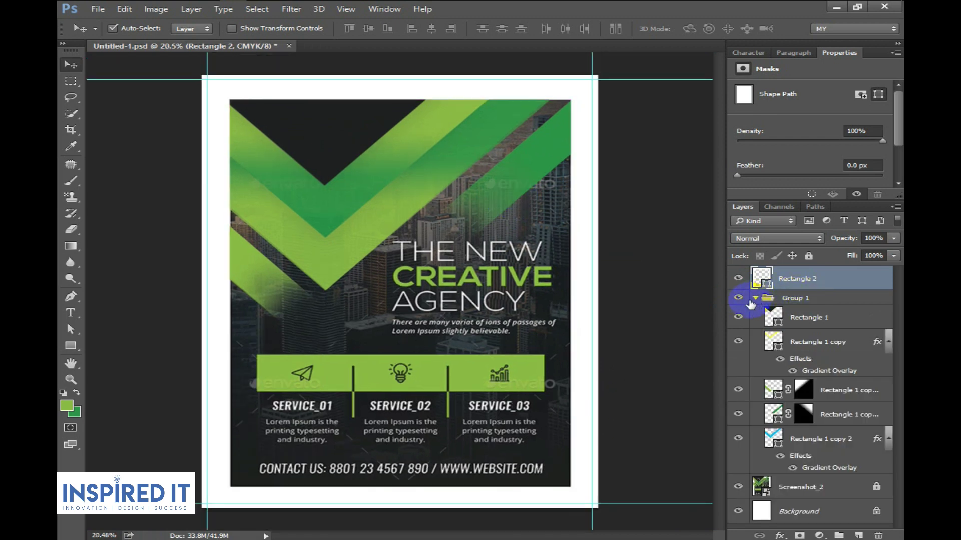
left_click(738, 278)
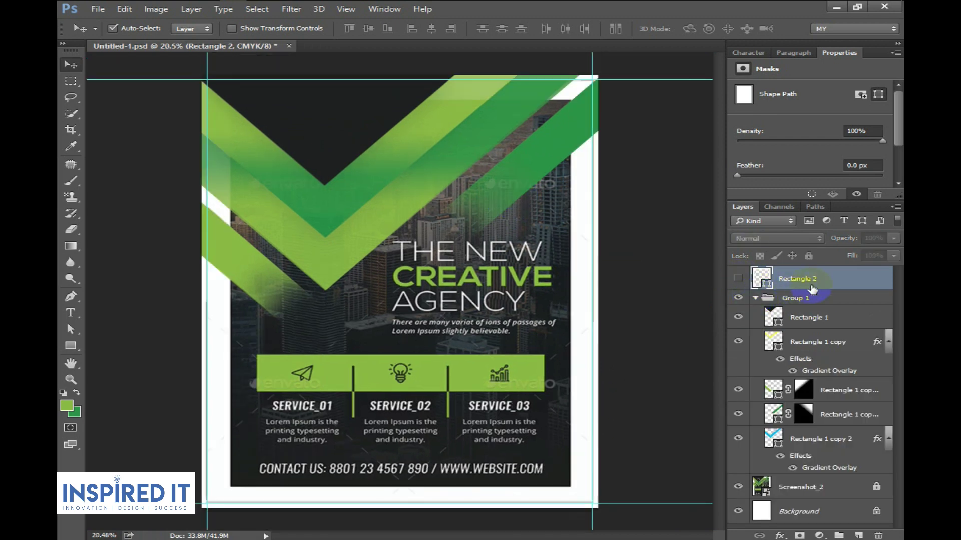
left_click_drag(849, 286, 847, 303)
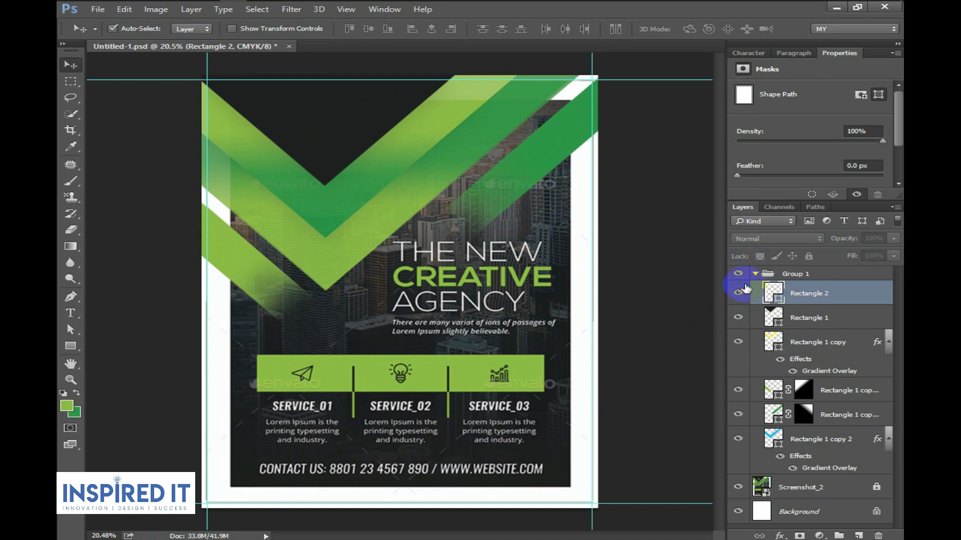
left_click(755, 273)
left_click(738, 274)
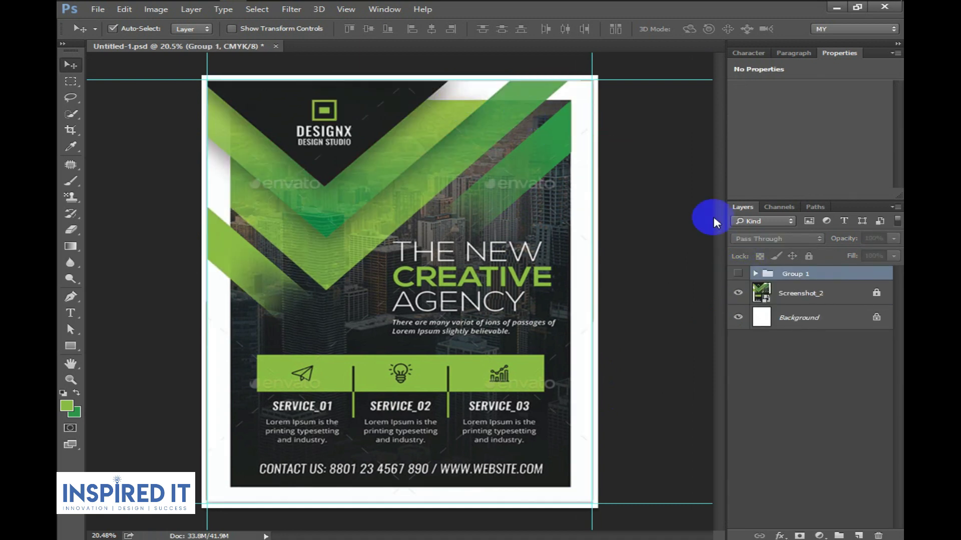
- Restack Group 1's stripes, moving Rectangle 1 copy 2 to the top, then reshow the white frame
left_click(738, 273)
left_click(470, 149)
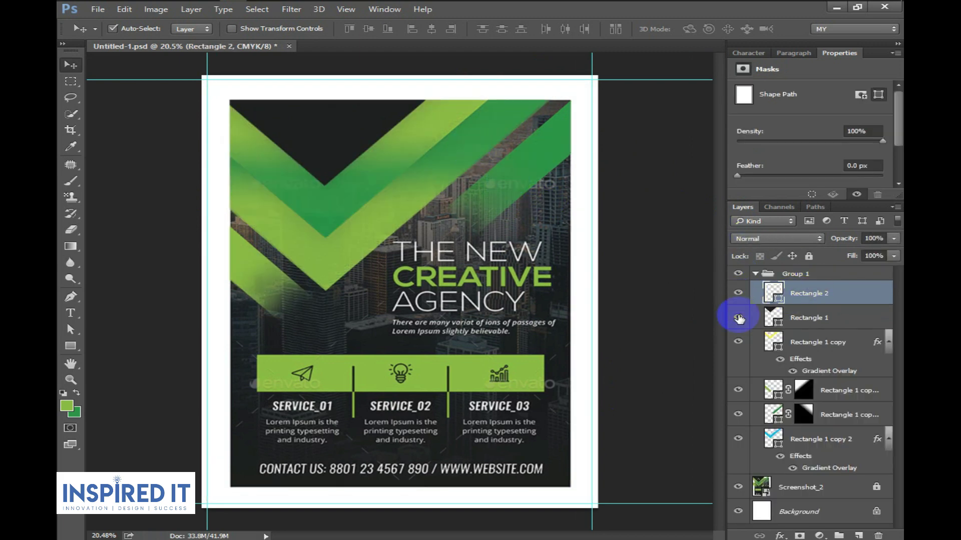
left_click(738, 292)
left_click(471, 161)
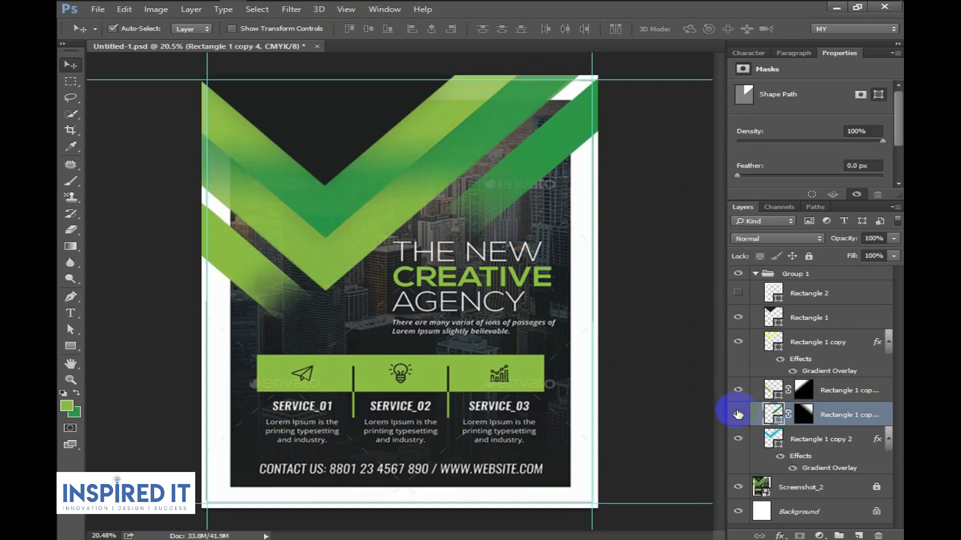
double_click(739, 391)
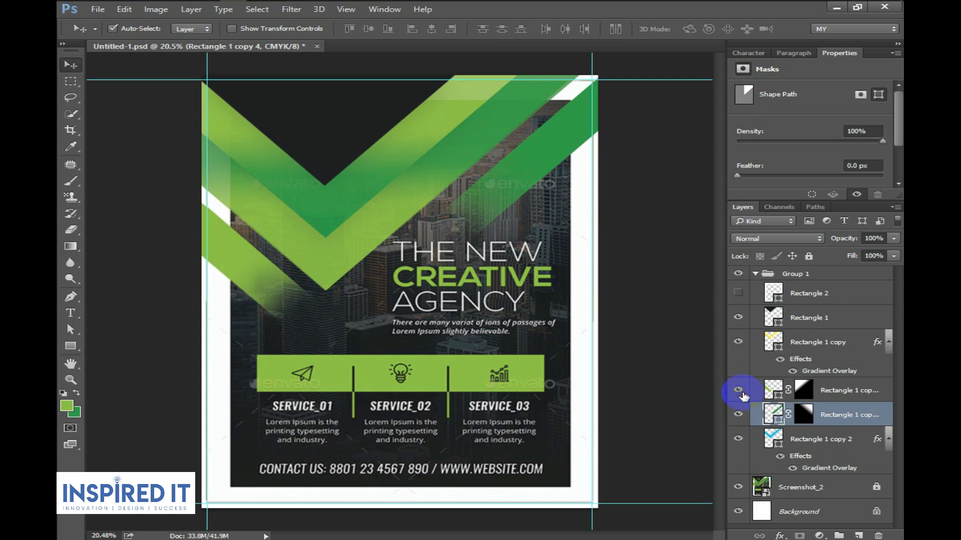
left_click(738, 439)
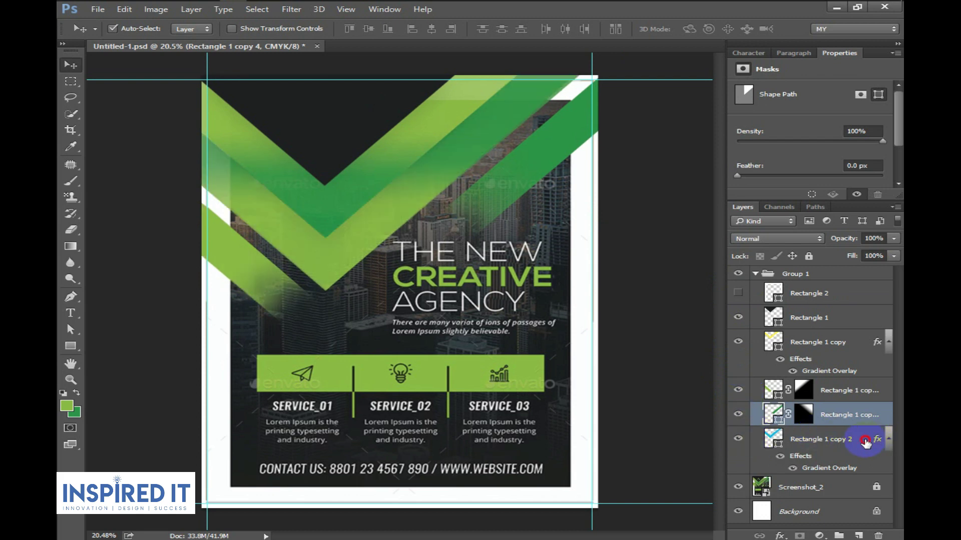
left_click_drag(865, 442, 885, 281)
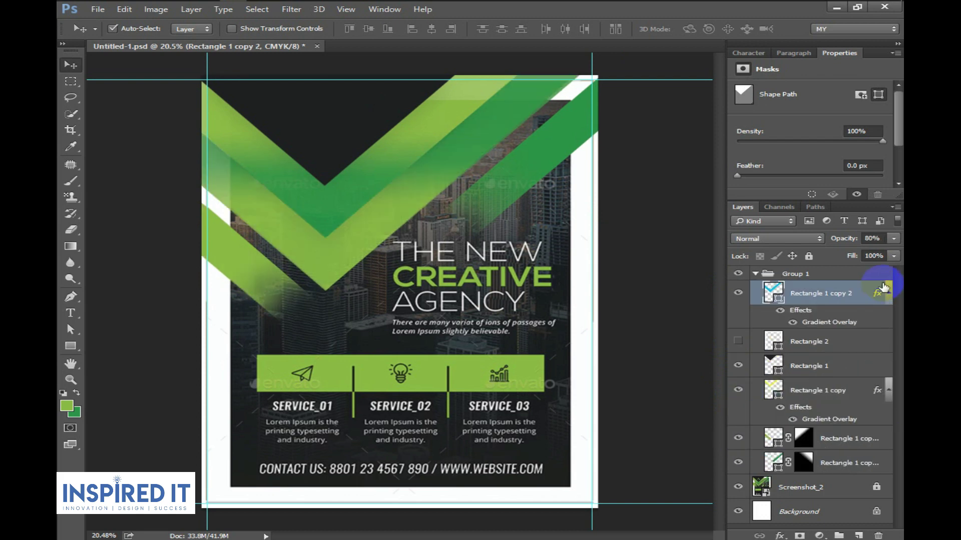
left_click(738, 341)
- Make Rectangle 1 visible, move it above Rectangle 2, and save the flyer
left_click(738, 274)
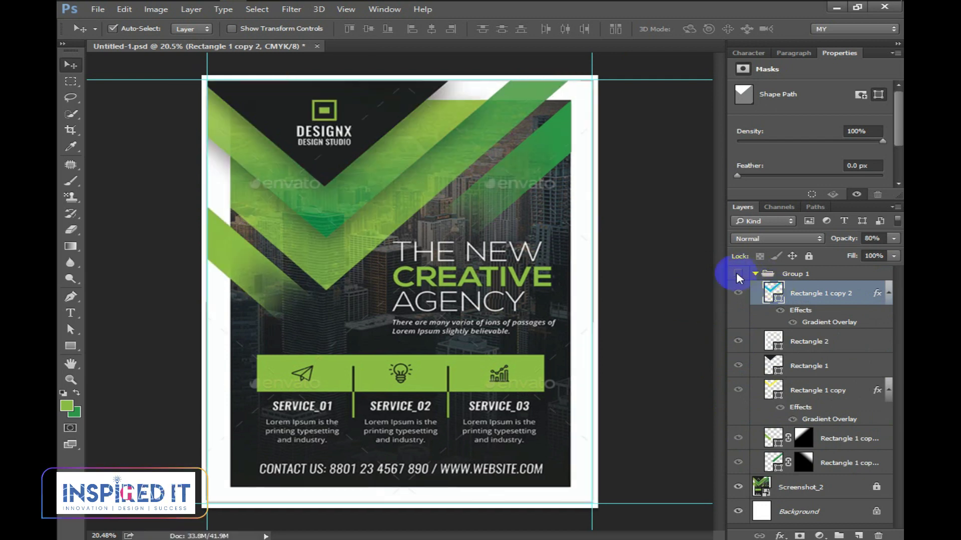
left_click(738, 274)
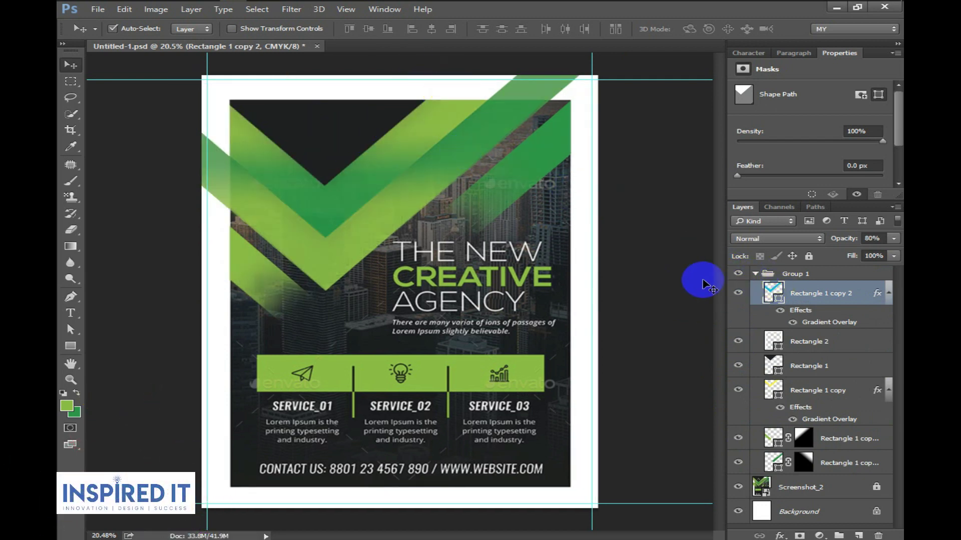
left_click(738, 366)
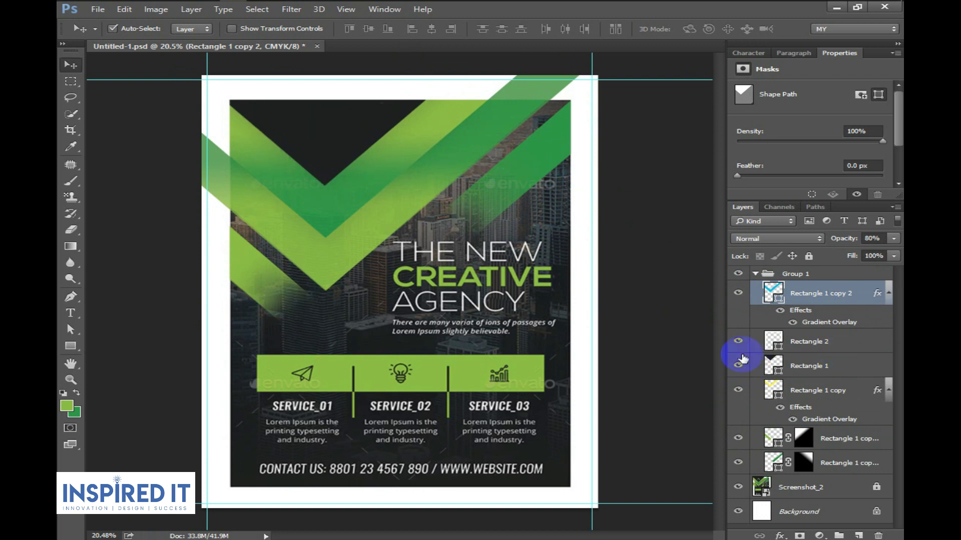
left_click_drag(833, 365, 875, 327)
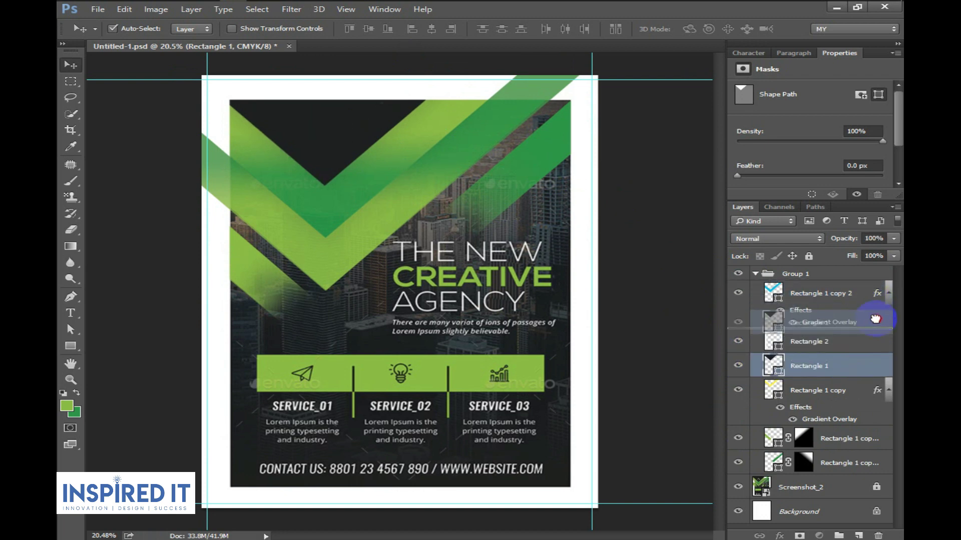
key("ctrl+s")
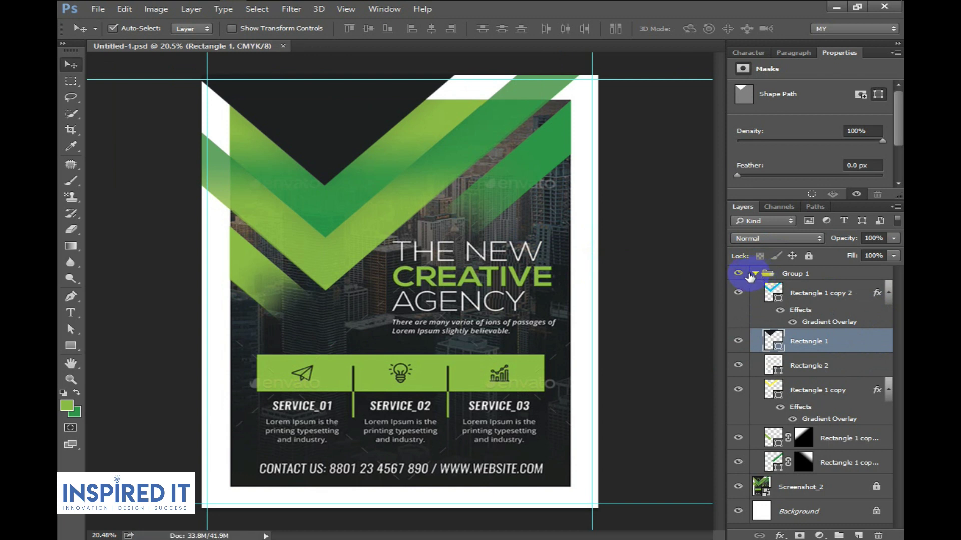
- Hide the guides and toggle Group 1 to compare with the reference, leaving the group expanded
left_click(753, 274)
left_click(738, 275)
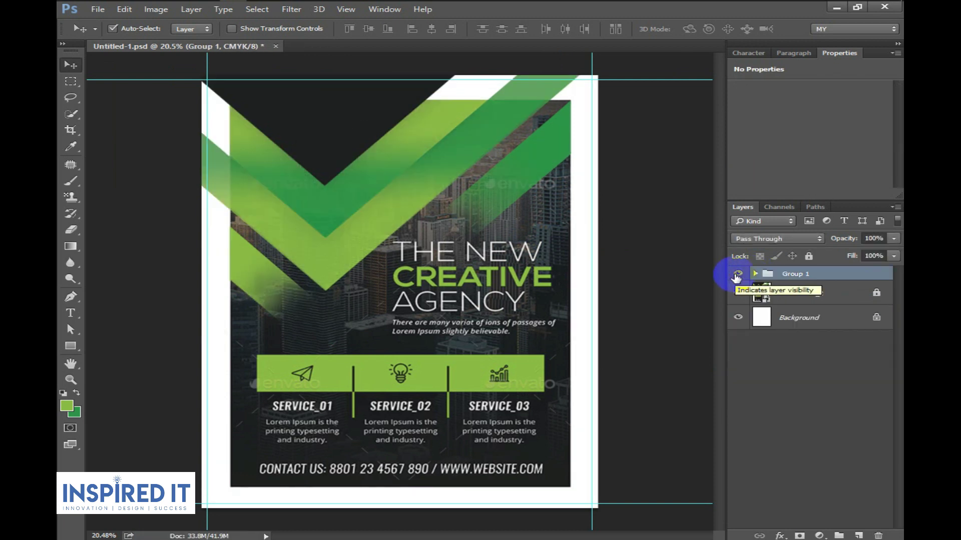
key("ctrl+semicolon")
left_click(738, 274)
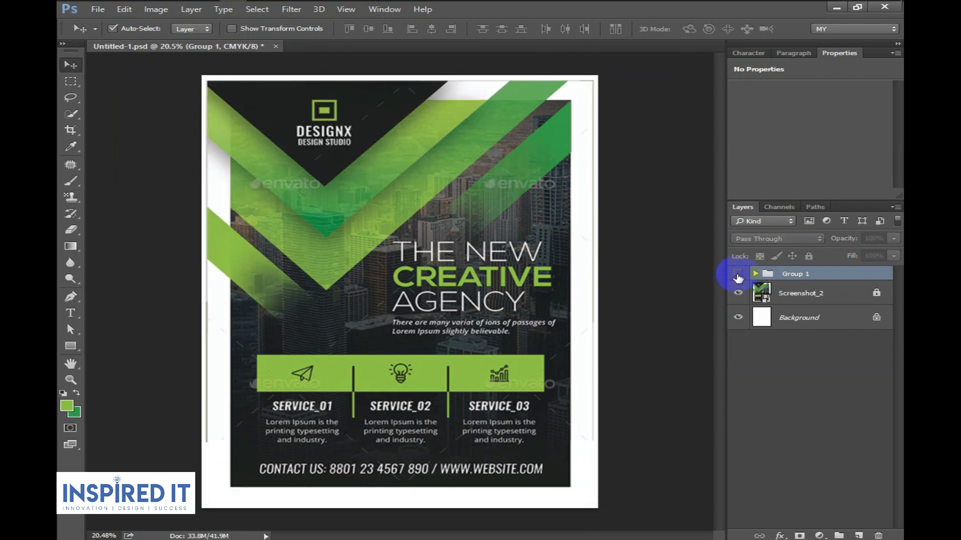
left_click(738, 274)
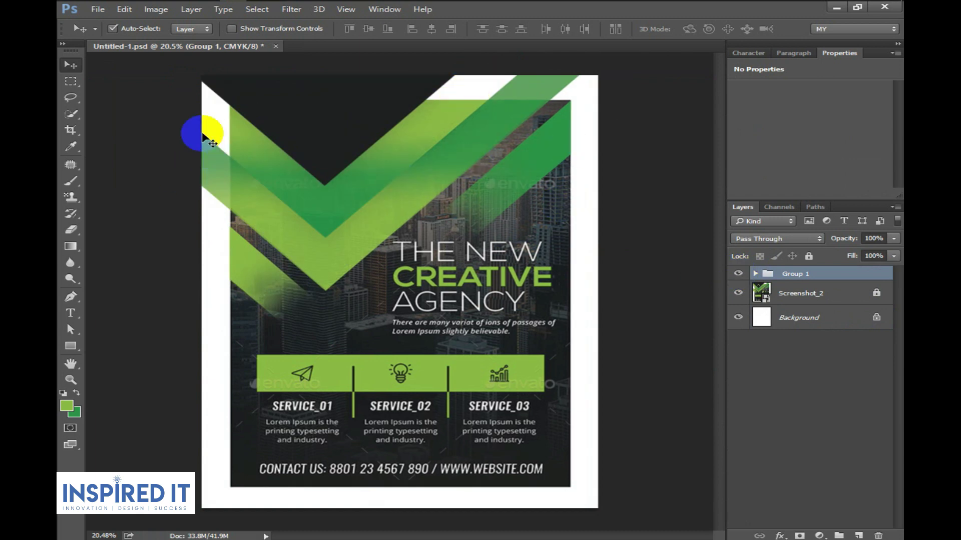
left_click(737, 274)
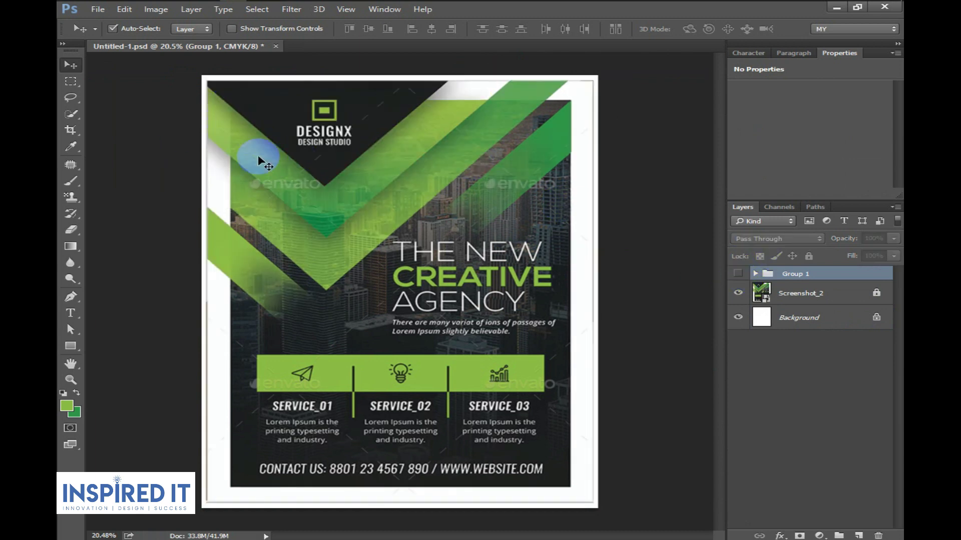
left_click(738, 274)
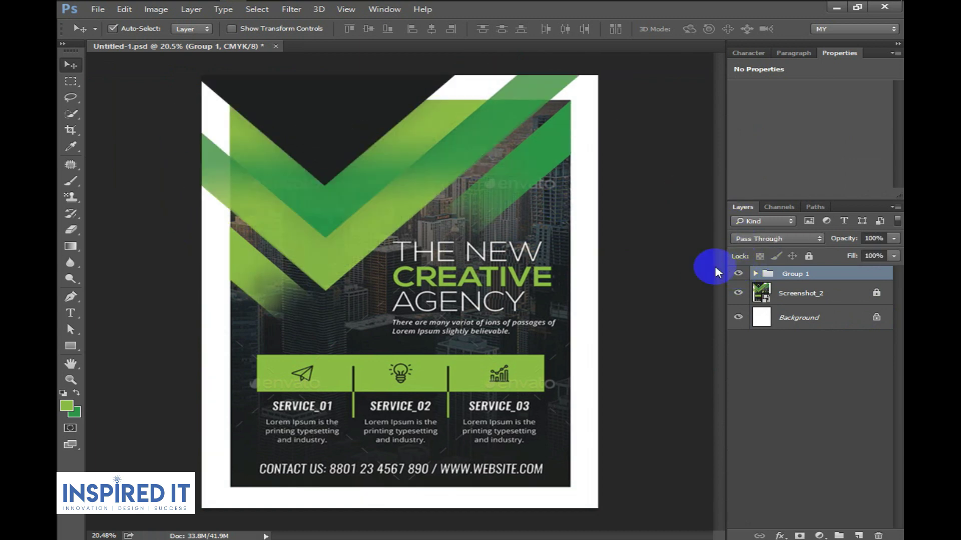
left_click(755, 274)
- Select the whole Rectangle 2 white frame path with Path Selection
left_click(793, 369)
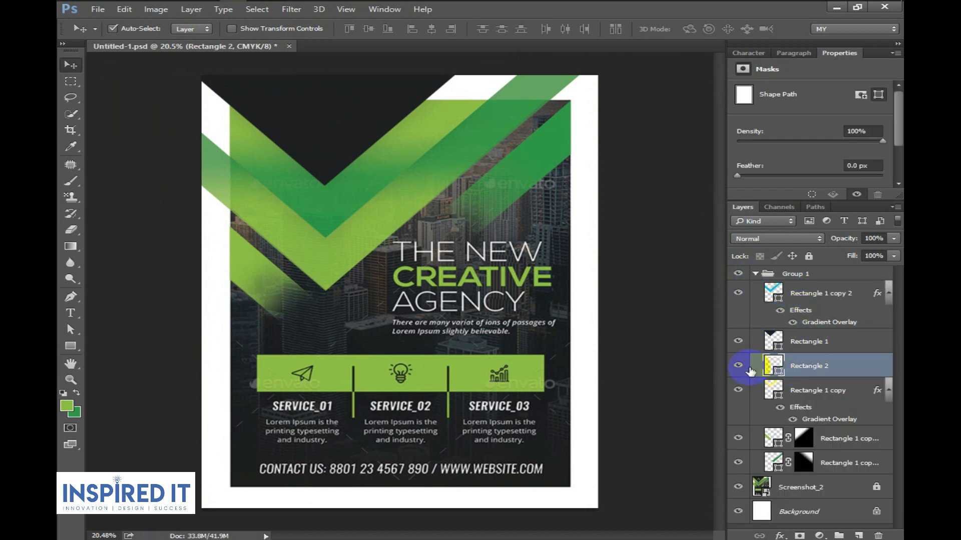
scroll(401, 291, "down", 2)
key("a")
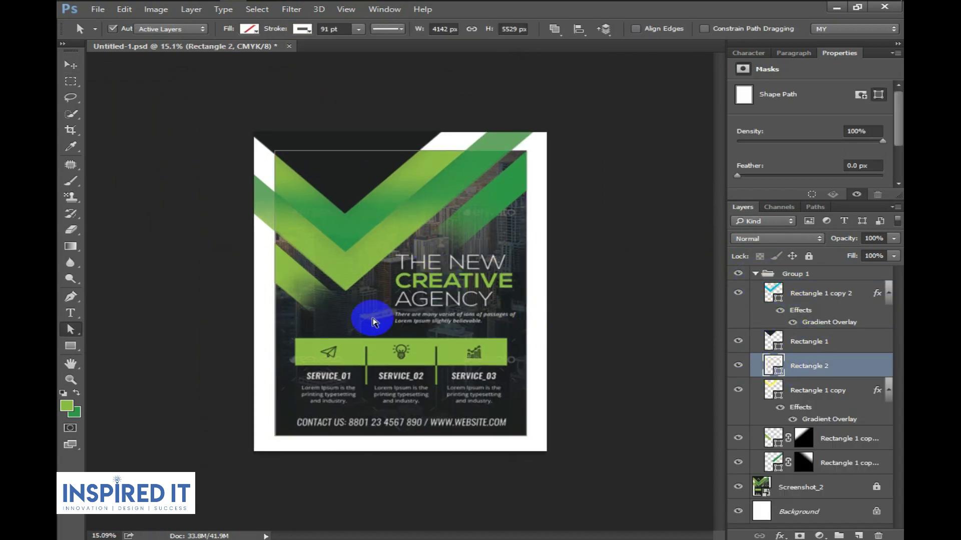
left_click_drag(206, 121, 580, 460)
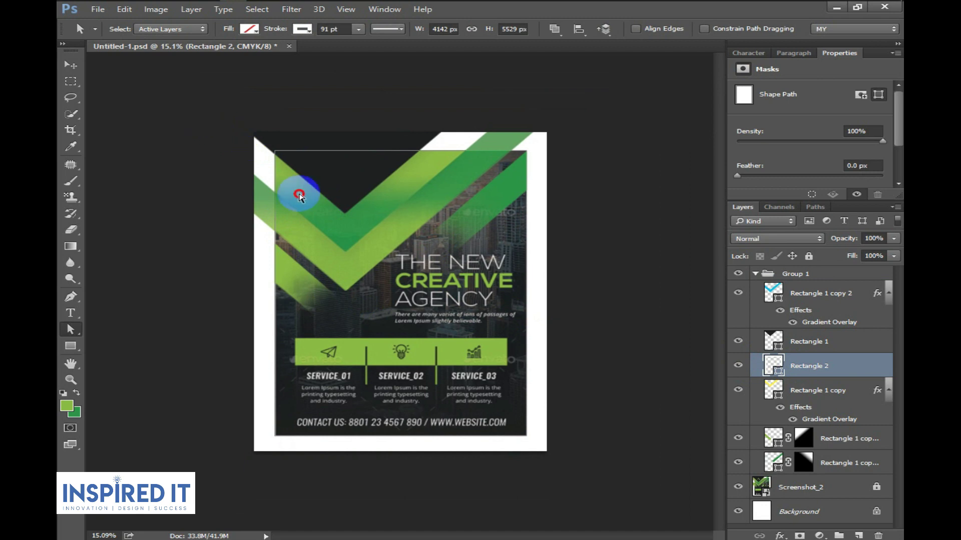
- Add an anchor on the frame's top edge and drag its top-left and bottom-left corners outward
left_click(71, 297)
left_click(327, 151)
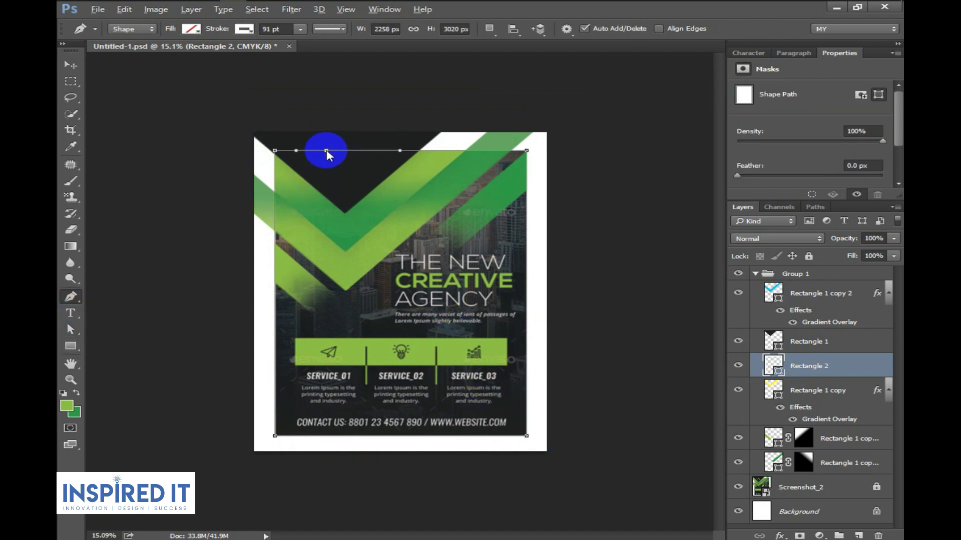
key("a")
mouse_move(256, 136)
left_mouse_down()
mouse_move(295, 170)
mouse_move(243, 120)
left_mouse_up()
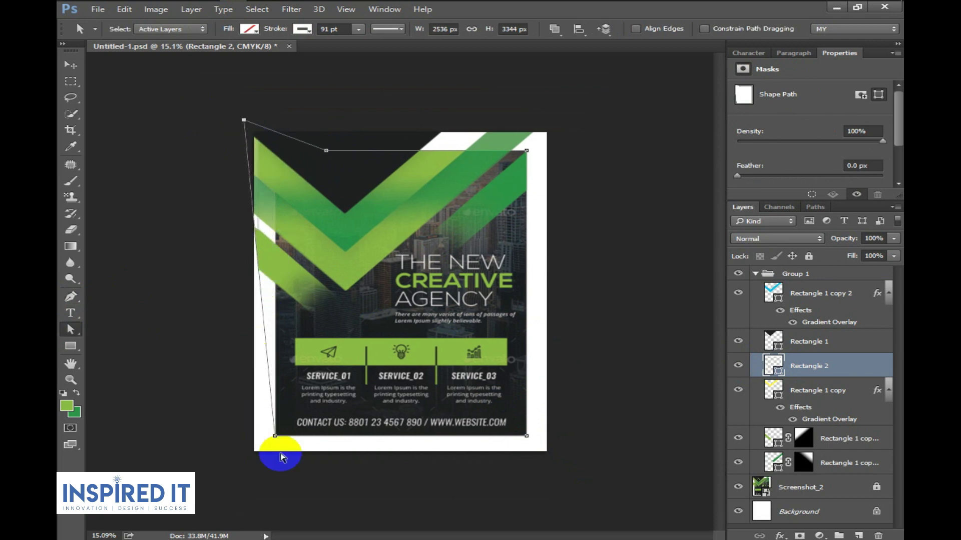
left_click(275, 436)
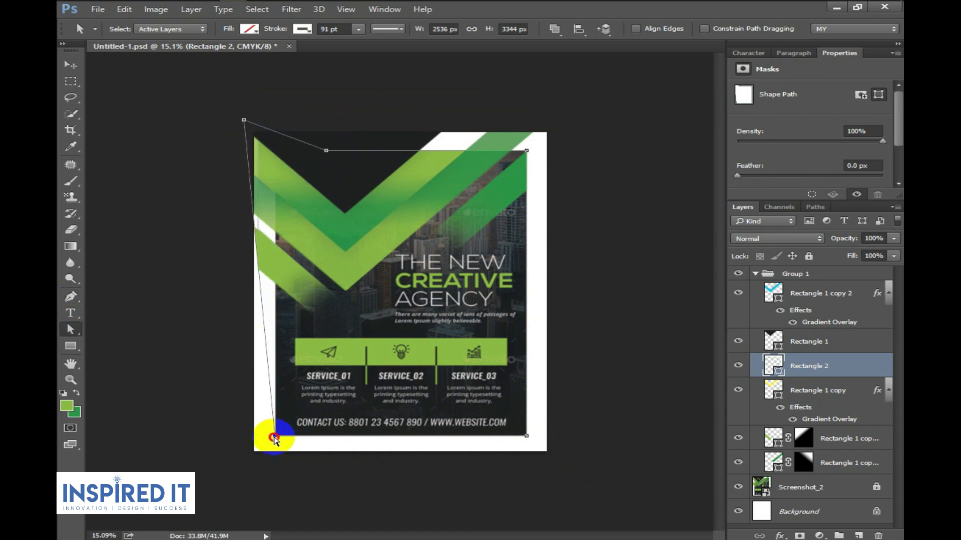
left_click_drag(274, 436, 231, 436)
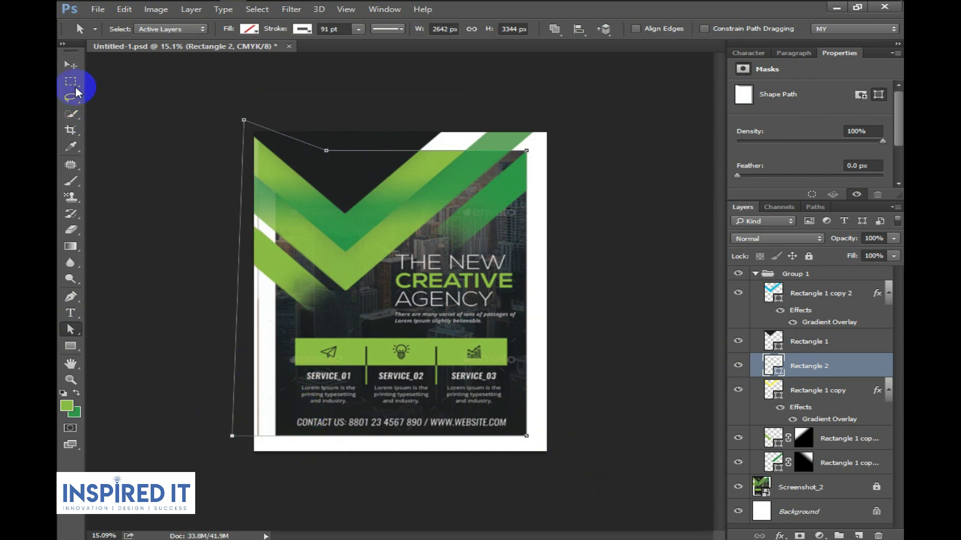
left_click(70, 66)
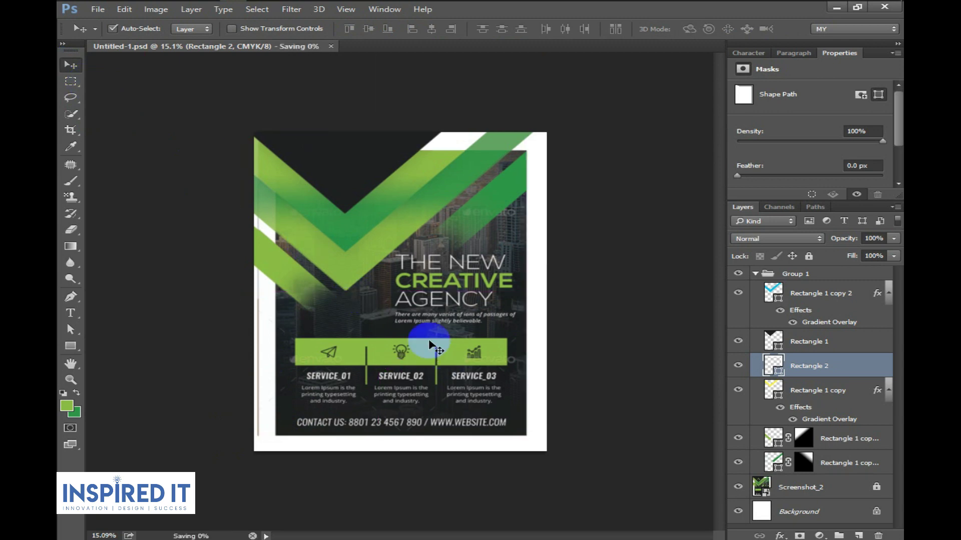
- Zoom out, preview the flyer without Screenshot_2, restore it, and save
key("ctrl+plus")
key("ctrl+plus")
key("ctrl+minus")
key("ctrl+minus")
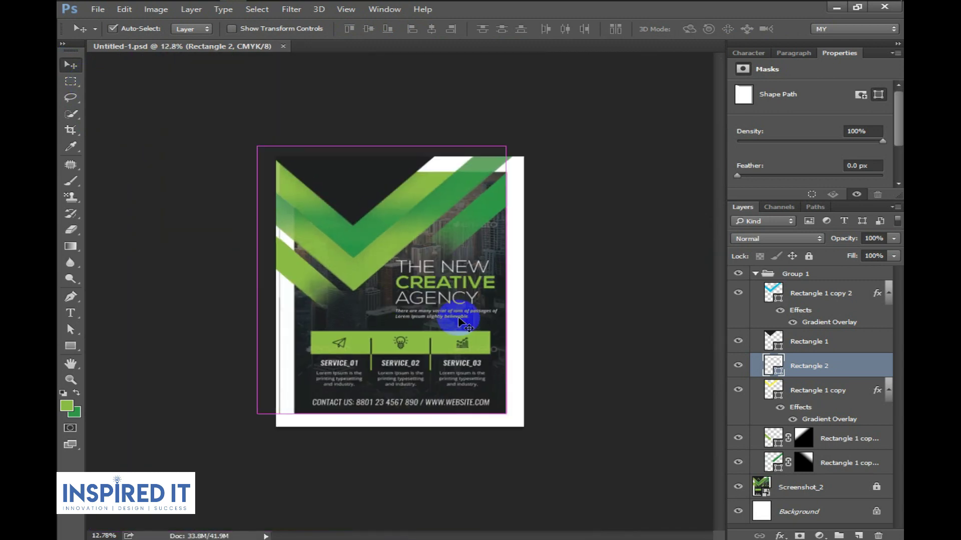
left_click(755, 273)
left_click(738, 292)
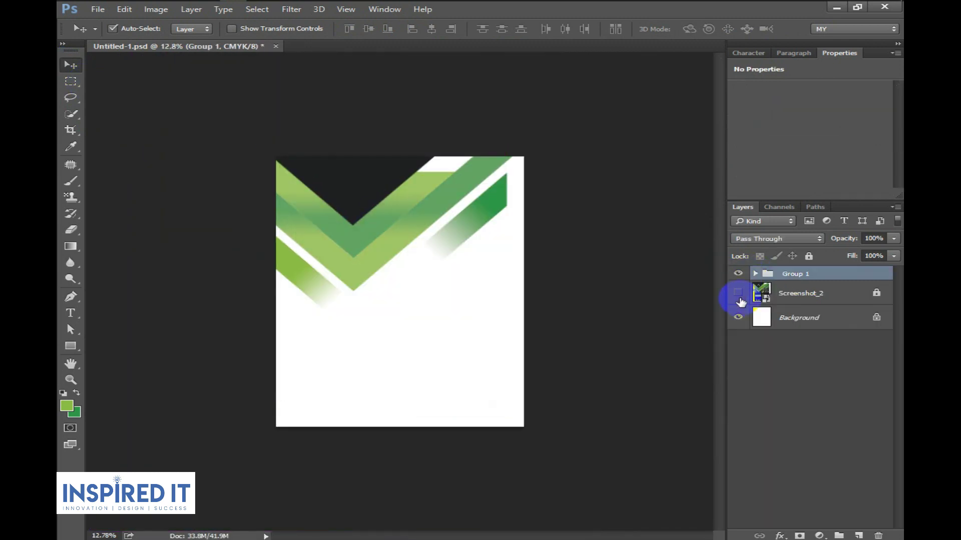
key("ctrl+s")
scroll(419, 284, "up", 2)
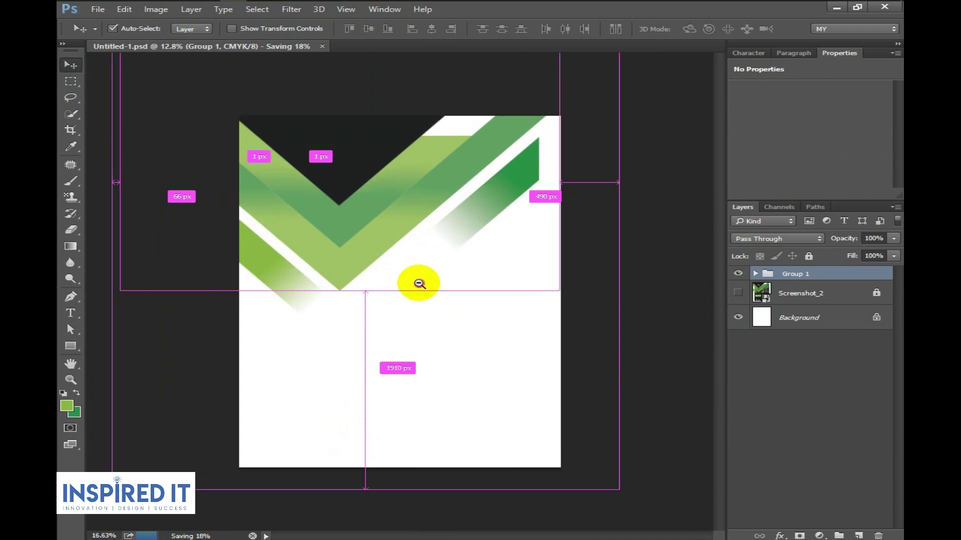
left_click(738, 293)
left_click(737, 274)
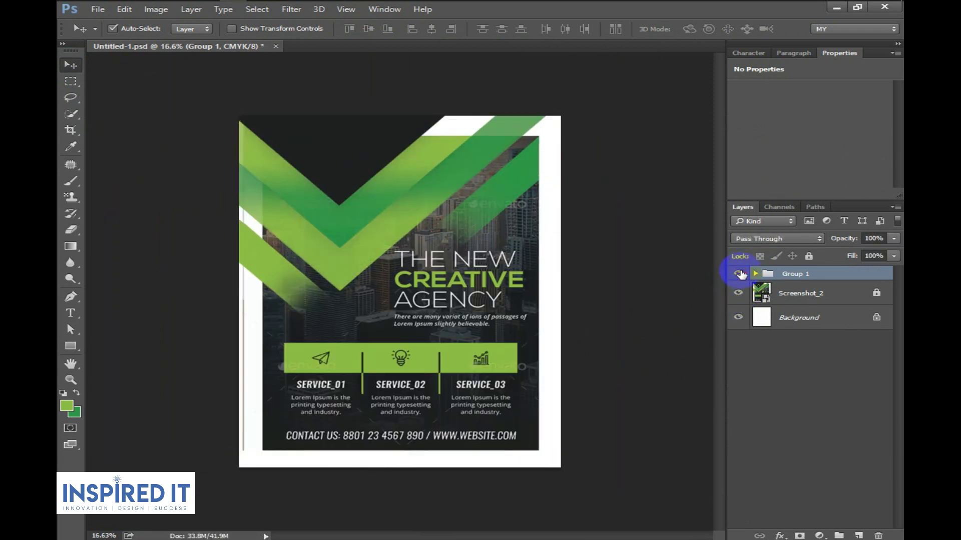
key("ctrl+s")
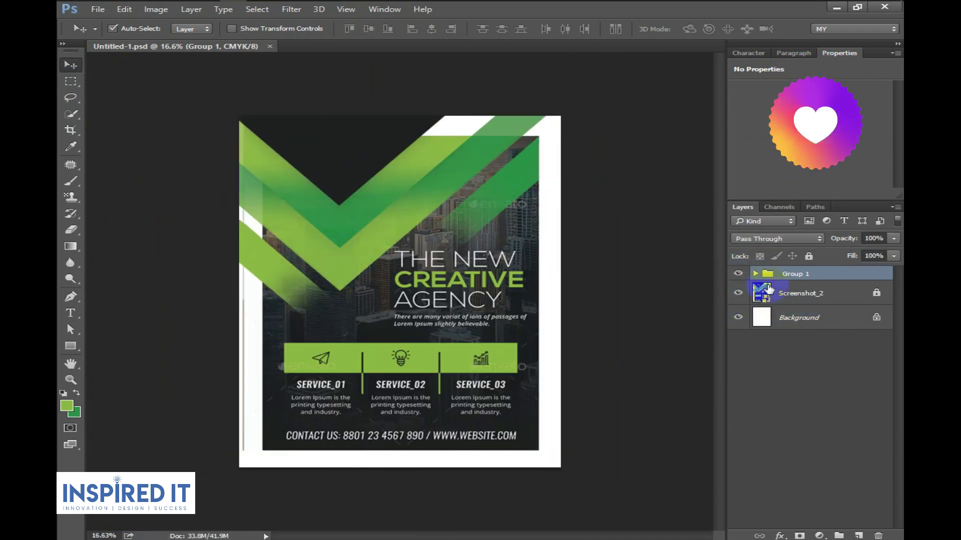
- Toggle the Rectangle 2 white frame to compare, then collapse Group 1
left_click(756, 274)
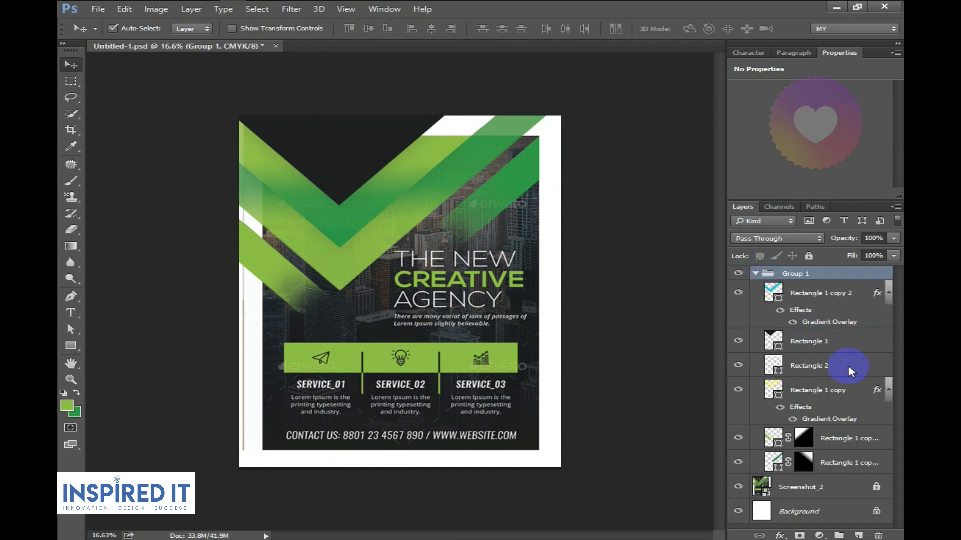
left_click(885, 369)
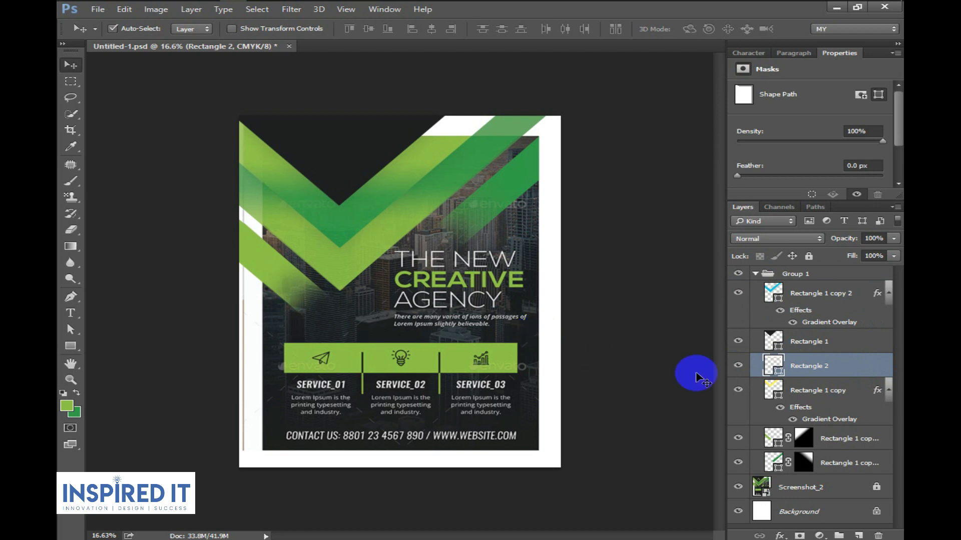
left_click(736, 367)
left_click(736, 367)
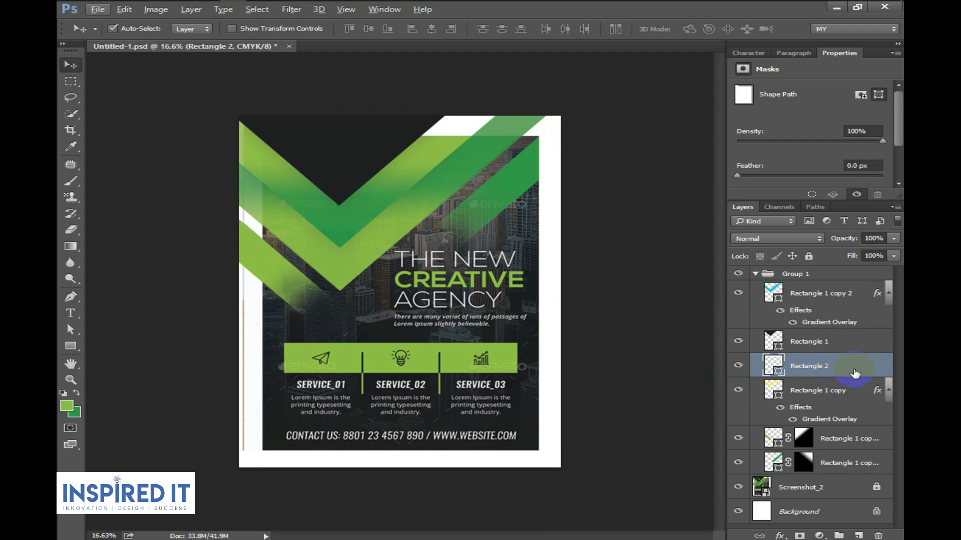
left_click(755, 274)
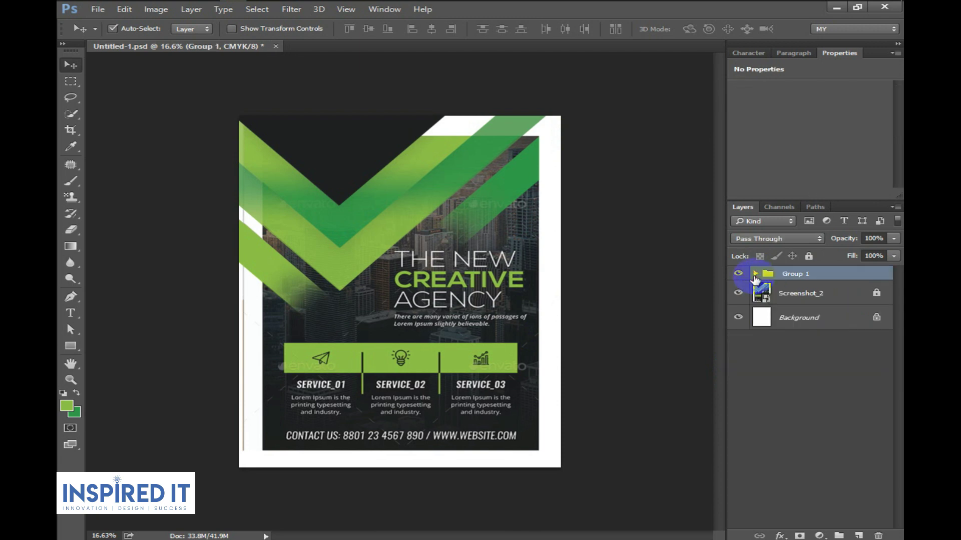
left_click(755, 274)
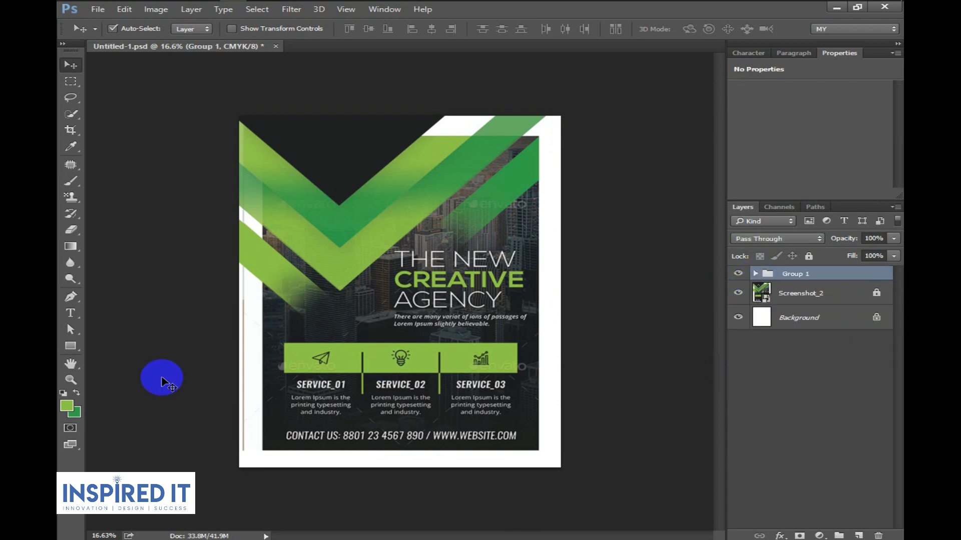
- Draw Rectangle 3, about 2265 × 3015 px, over the flyer's inner area
left_click(71, 346)
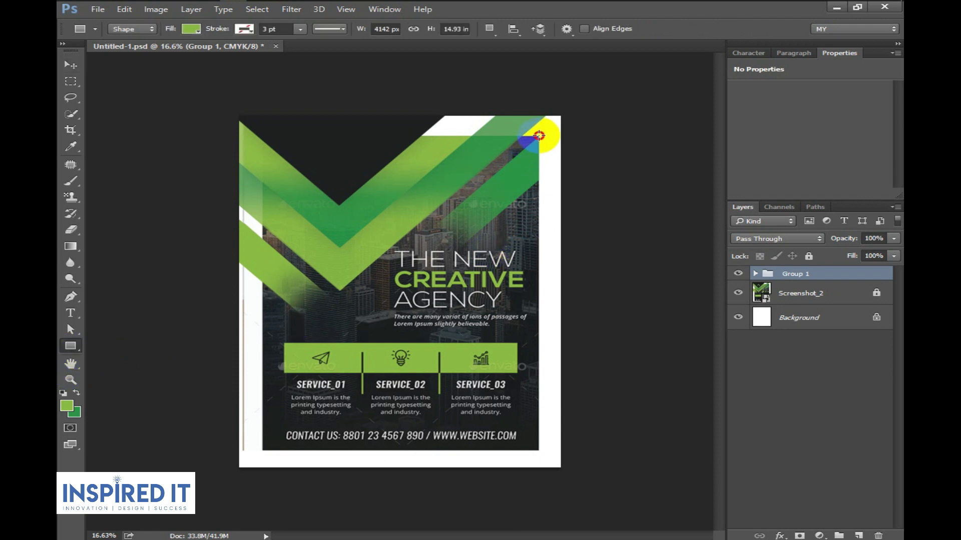
left_click_drag(539, 136, 260, 438)
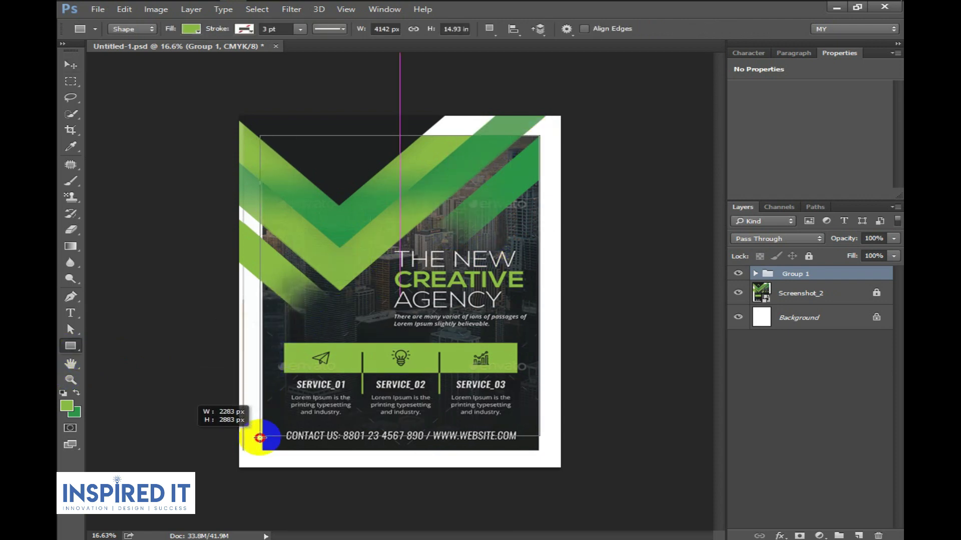
left_click_drag(260, 438, 262, 449)
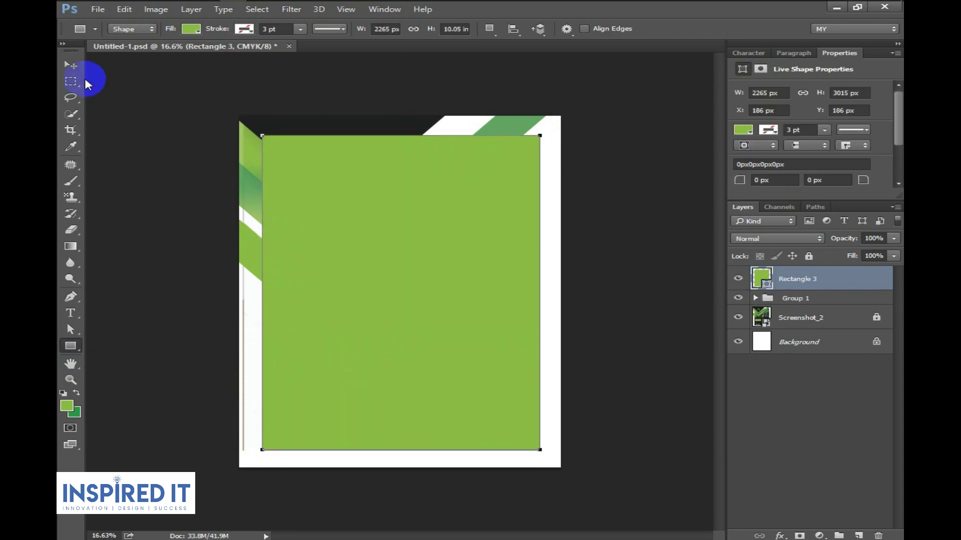
left_click(73, 67)
left_click_drag(431, 272, 429, 272)
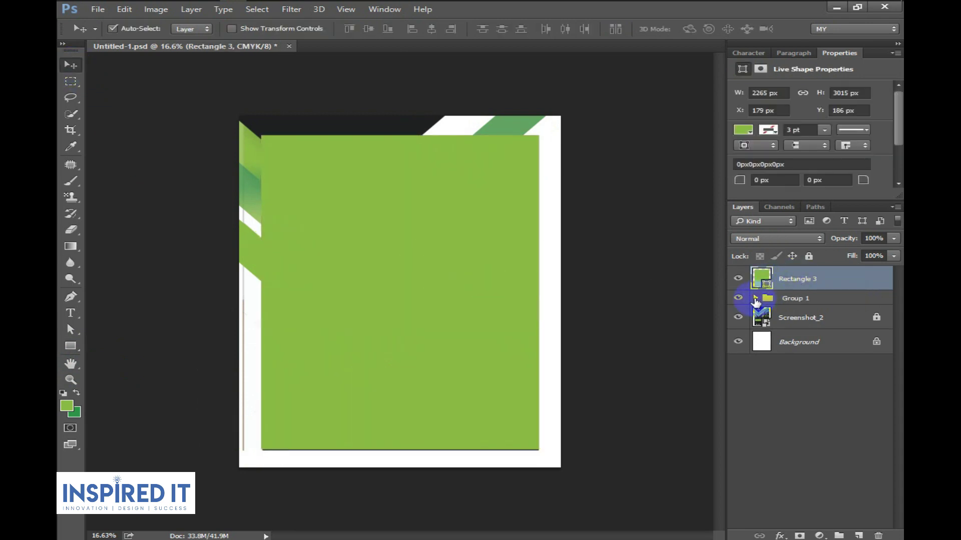
- Move Rectangle 3 to Group 1's bottom, fill it light green a6d65d, and hide the group
left_click(755, 299)
left_click_drag(865, 280, 853, 500)
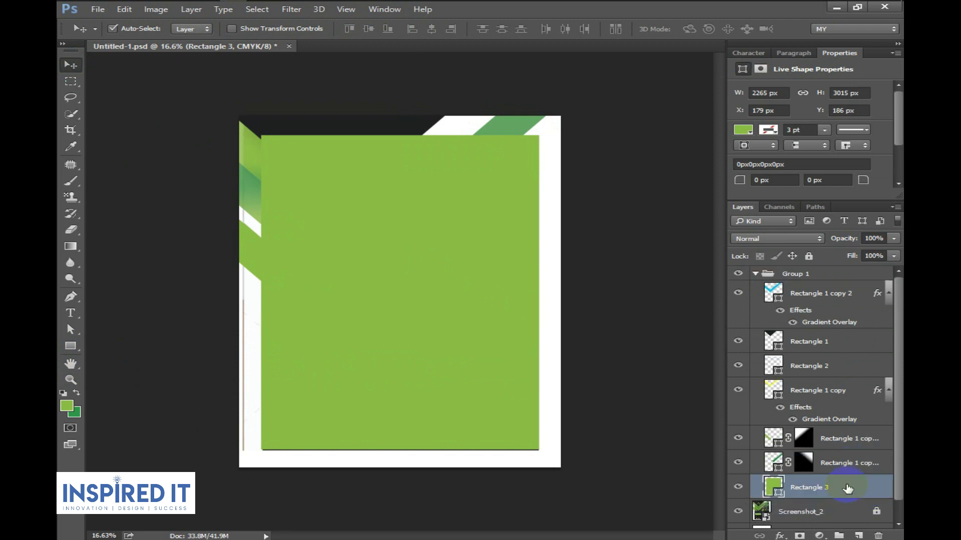
double_click(774, 487)
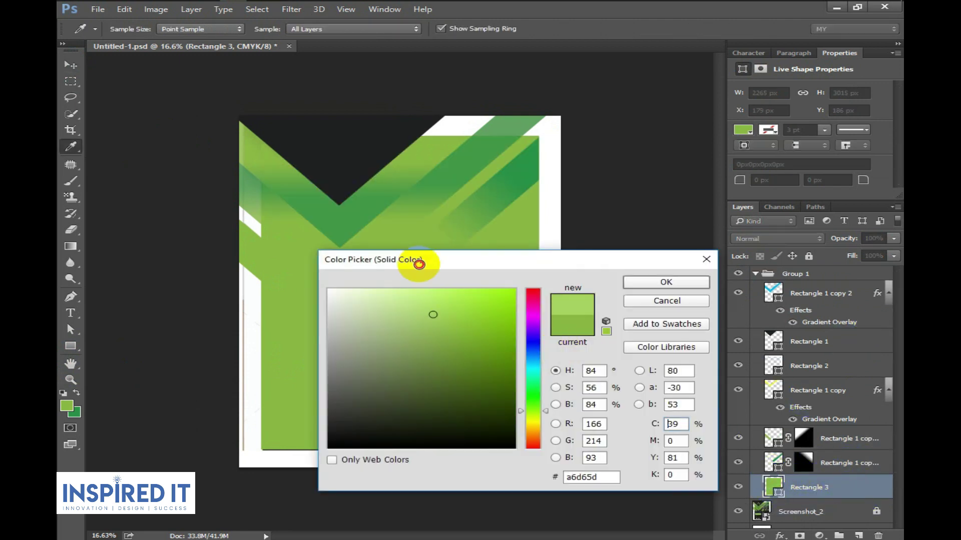
left_click(414, 288)
left_click(635, 280)
left_click(738, 273)
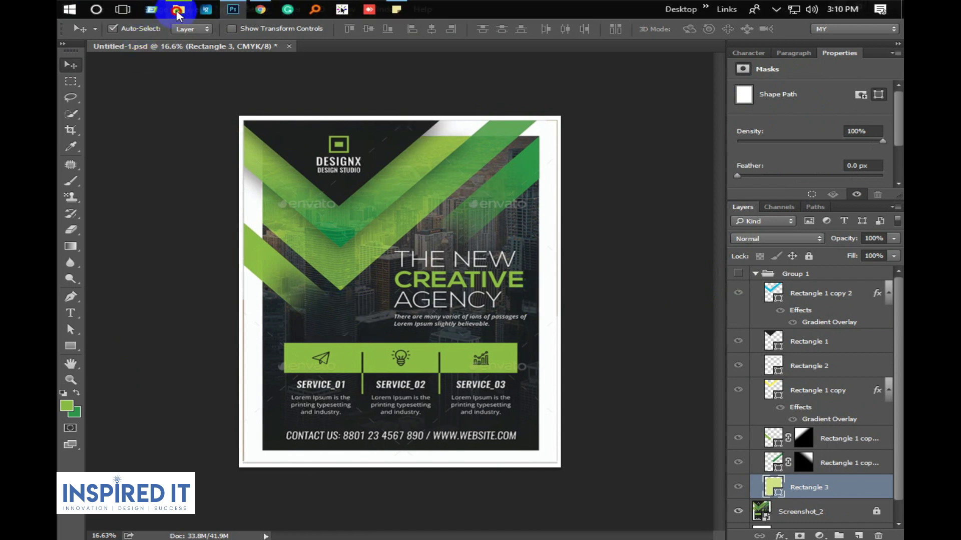
- Place the city skyline photo from Explorer into the document and enlarge it
left_click(177, 11)
mouse_move(500, 340)
left_mouse_down()
mouse_move(235, 8)
mouse_move(439, 339)
left_mouse_up()
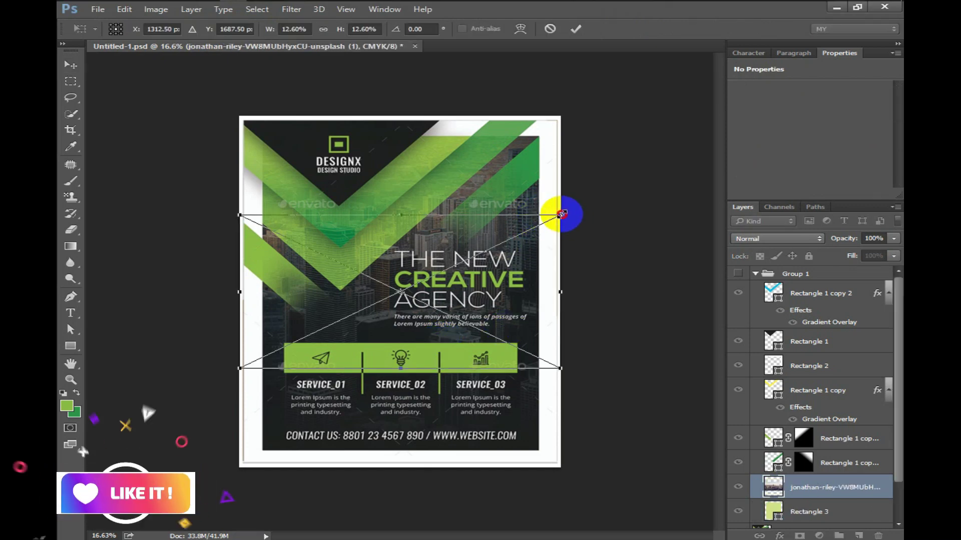
mouse_move(555, 214)
left_mouse_down()
mouse_move(654, 82)
mouse_move(708, 52)
left_mouse_up()
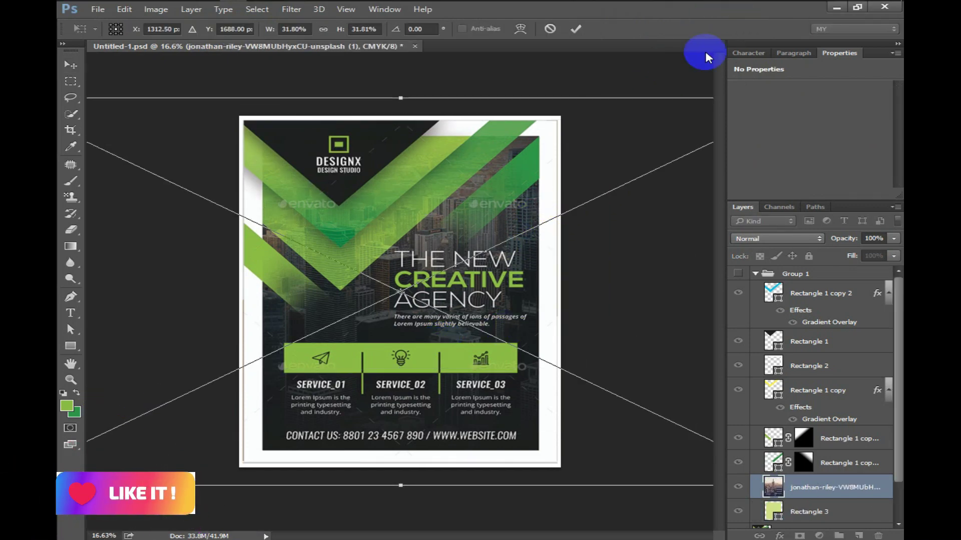
key("Return")
left_click(737, 274)
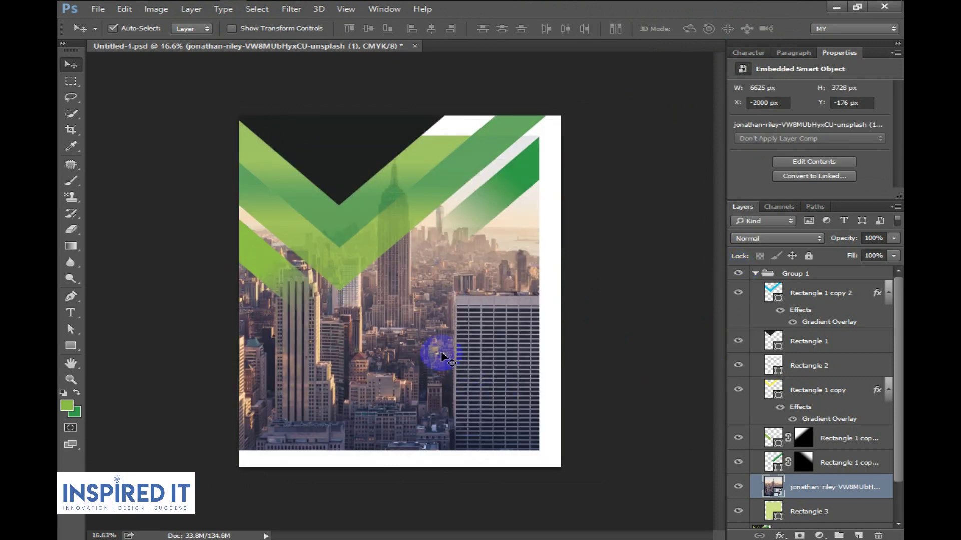
left_click_drag(437, 332, 437, 310)
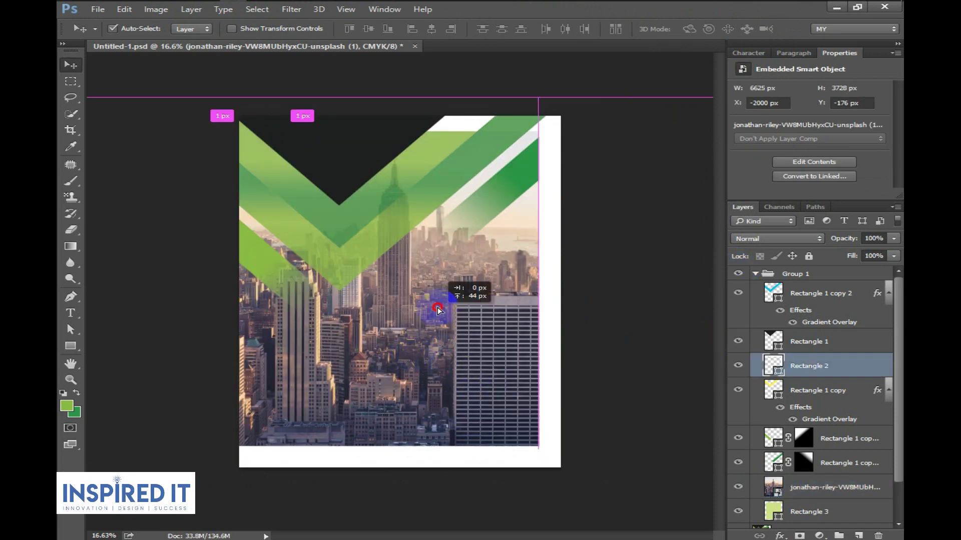
left_click(812, 392)
mouse_move(339, 342)
left_mouse_down()
mouse_move(414, 339)
mouse_move(391, 356)
left_mouse_up()
- Scale the city photo to about 38.57% over the frame and save
left_click(822, 483)
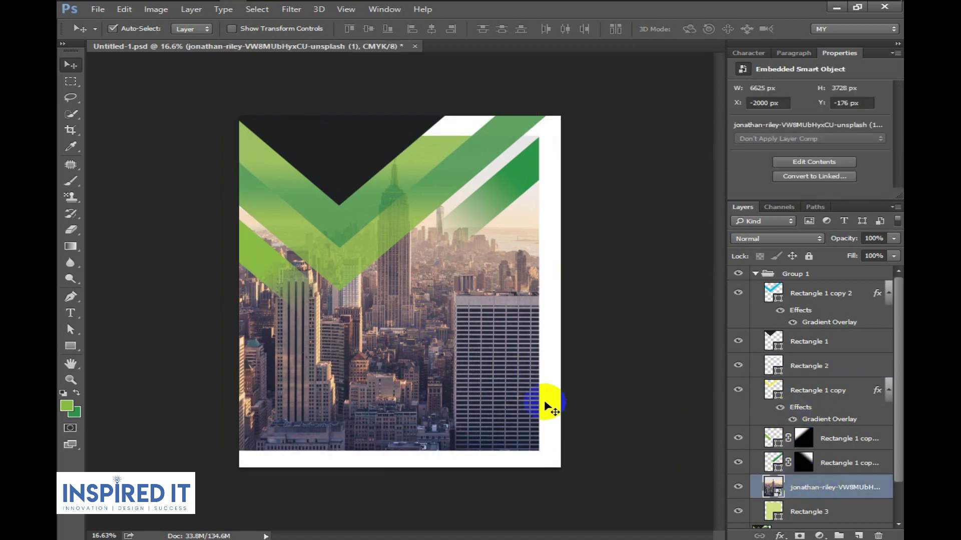
key("ctrl+t")
key("ctrl+minus")
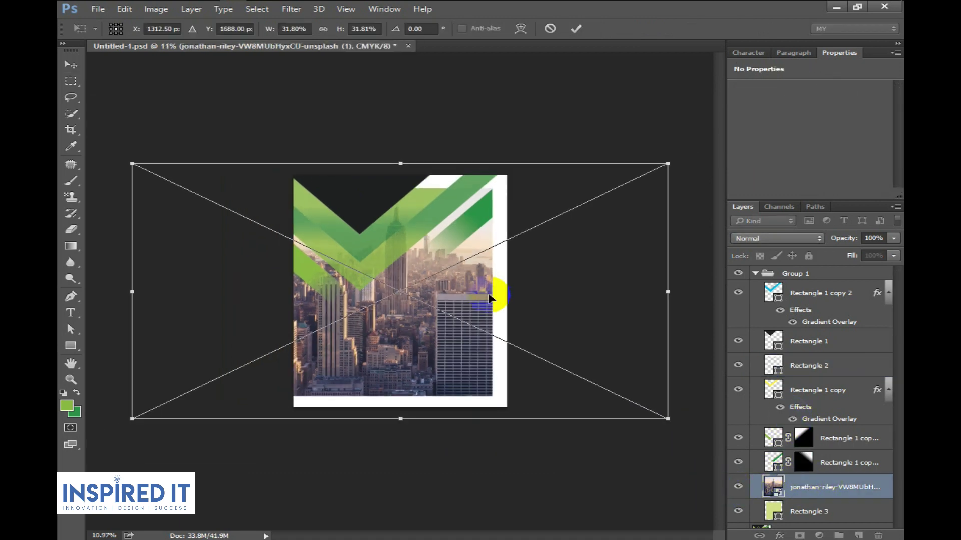
left_click_drag(497, 293, 511, 274)
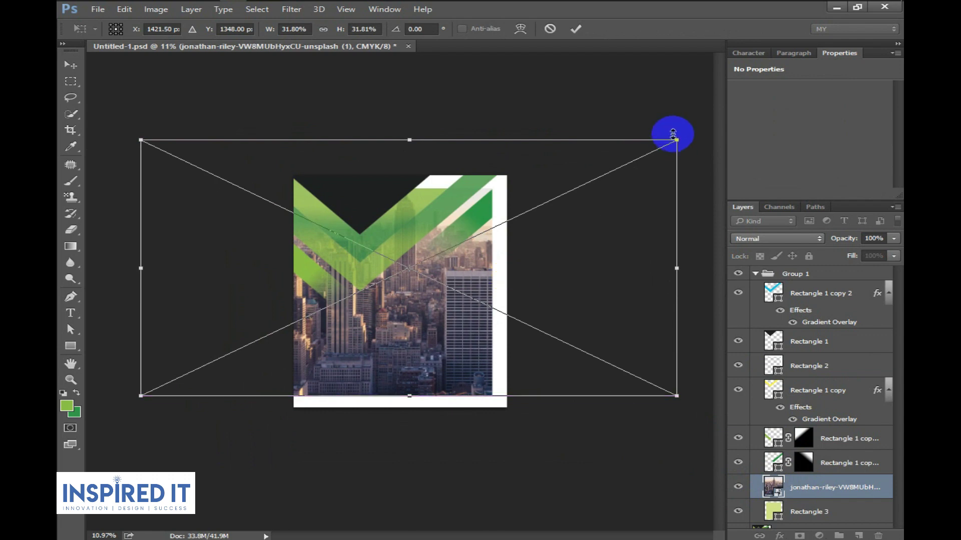
left_click_drag(678, 140, 725, 96)
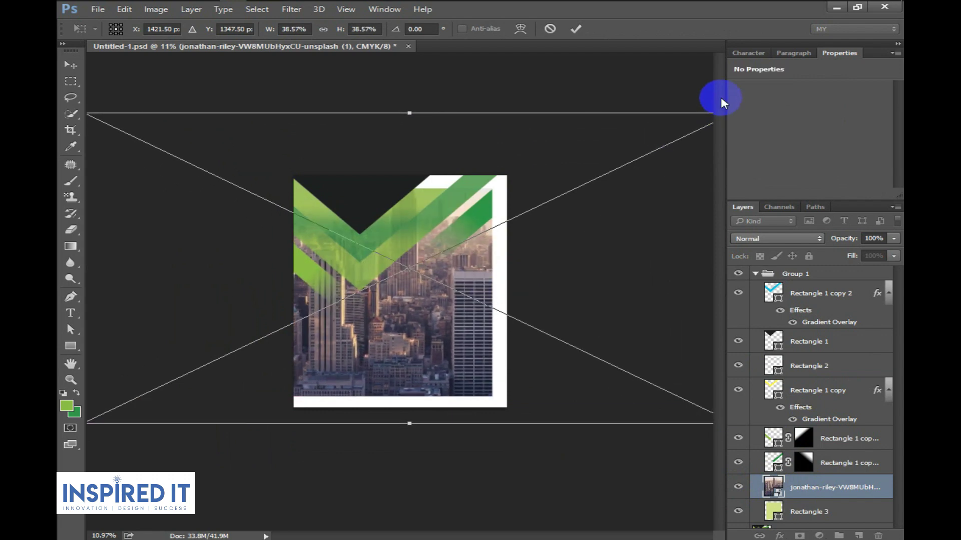
mouse_move(554, 285)
left_mouse_down()
mouse_move(564, 278)
mouse_move(555, 280)
left_mouse_up()
left_click_drag(521, 306, 514, 322)
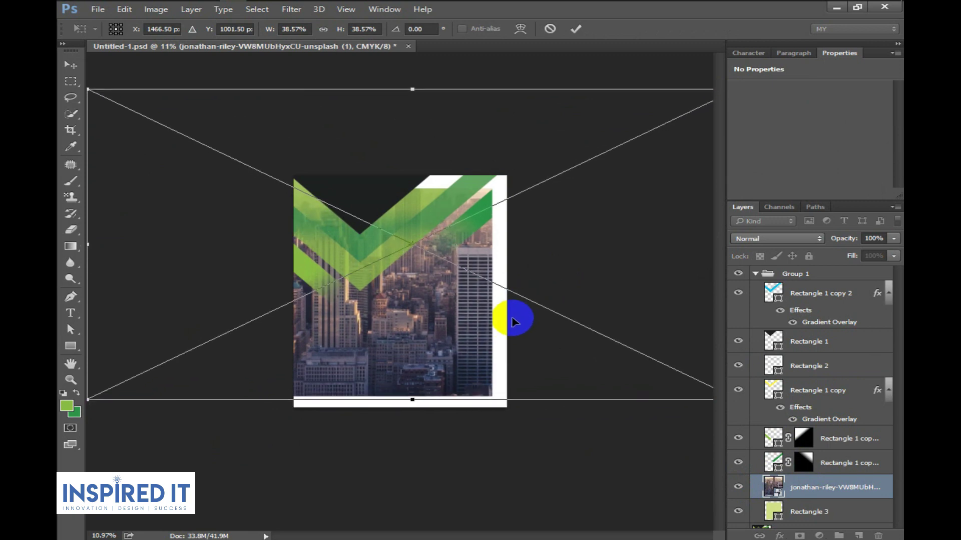
key("Return")
key("ctrl+s")
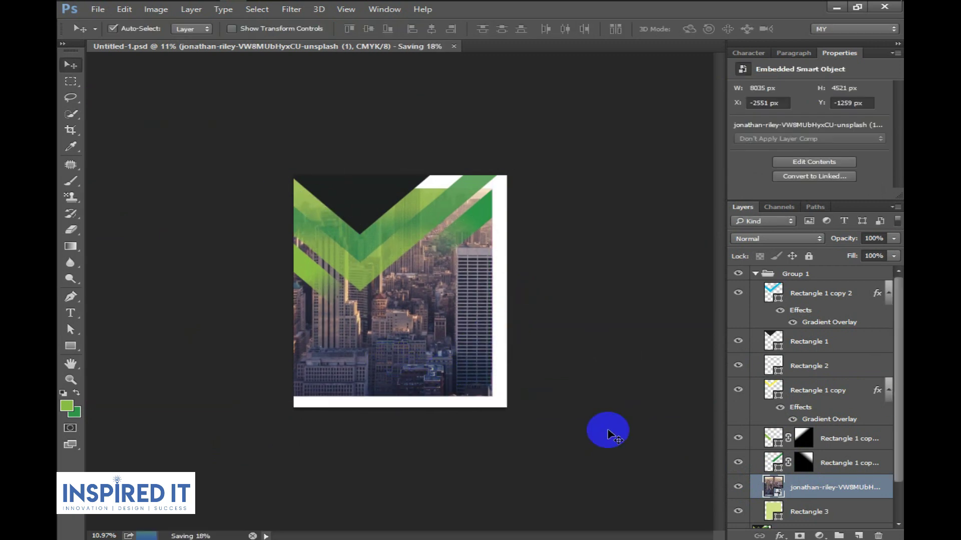
- Clip the city photo to Rectangle 3 and hide Group 1 again
left_click(755, 274)
left_click(837, 490)
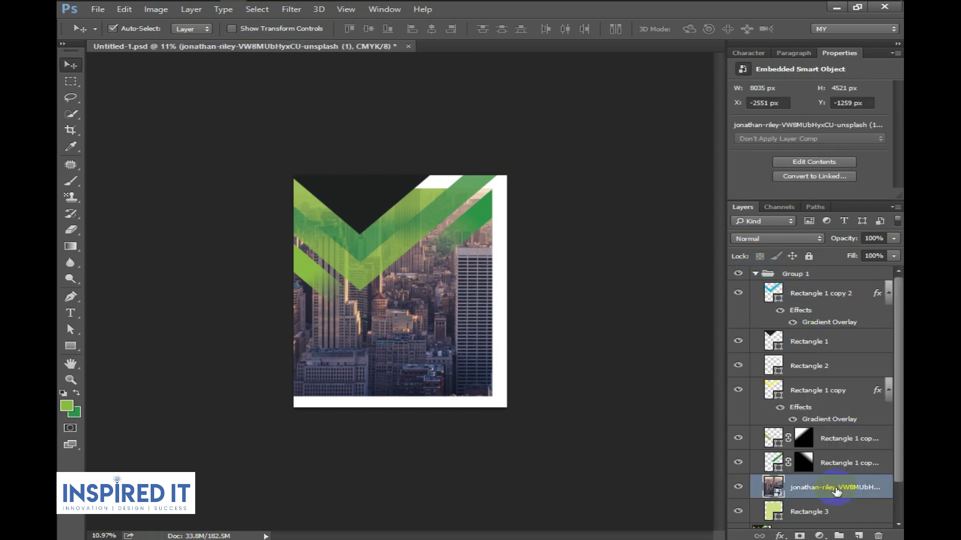
right_click(871, 488)
left_click(643, 234)
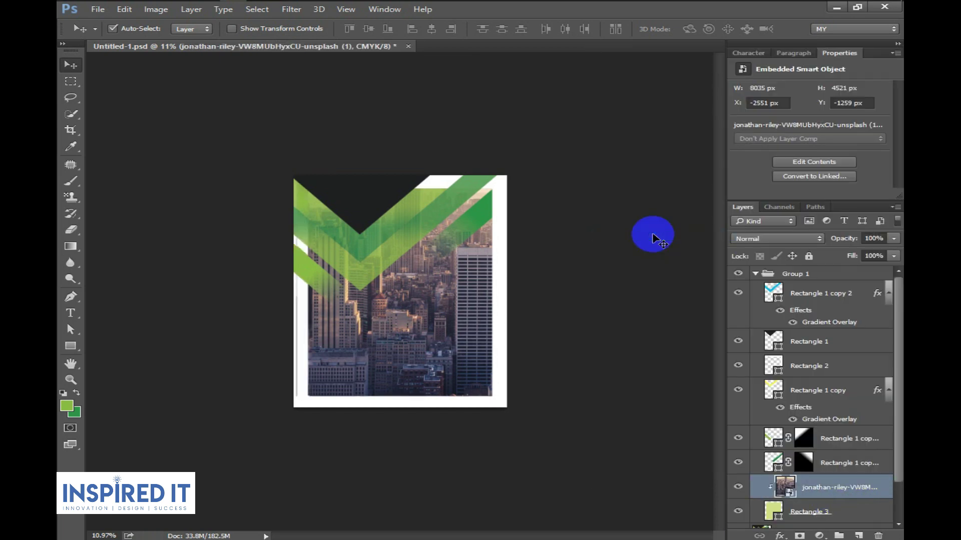
left_click_drag(379, 385, 379, 385)
key("ctrl+0")
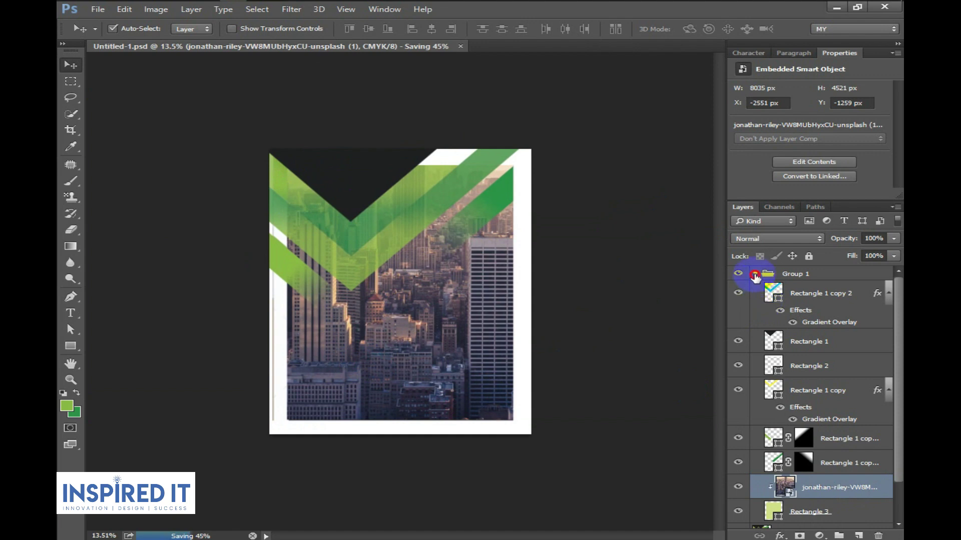
left_click(755, 275)
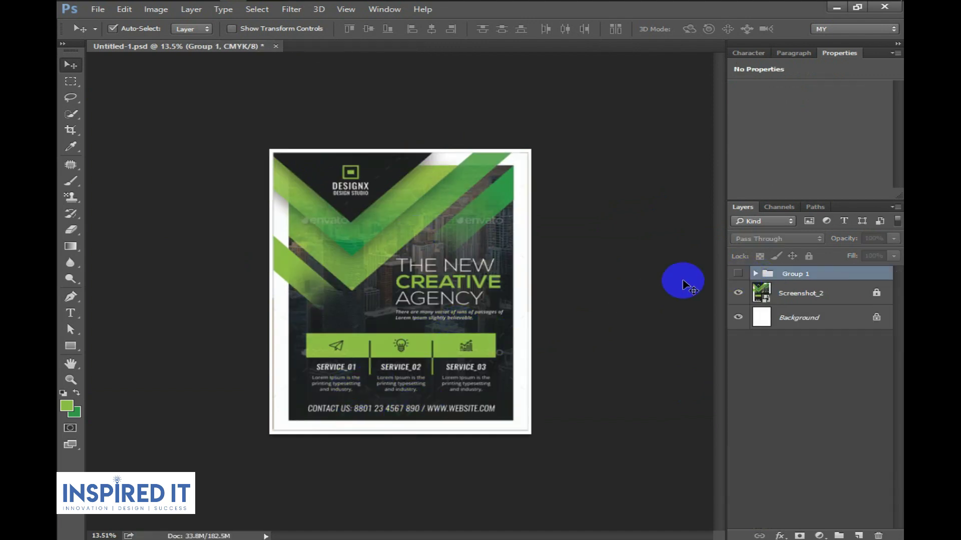
- Sample a colour from the reference flyer as the background colour
key("ctrl+plus")
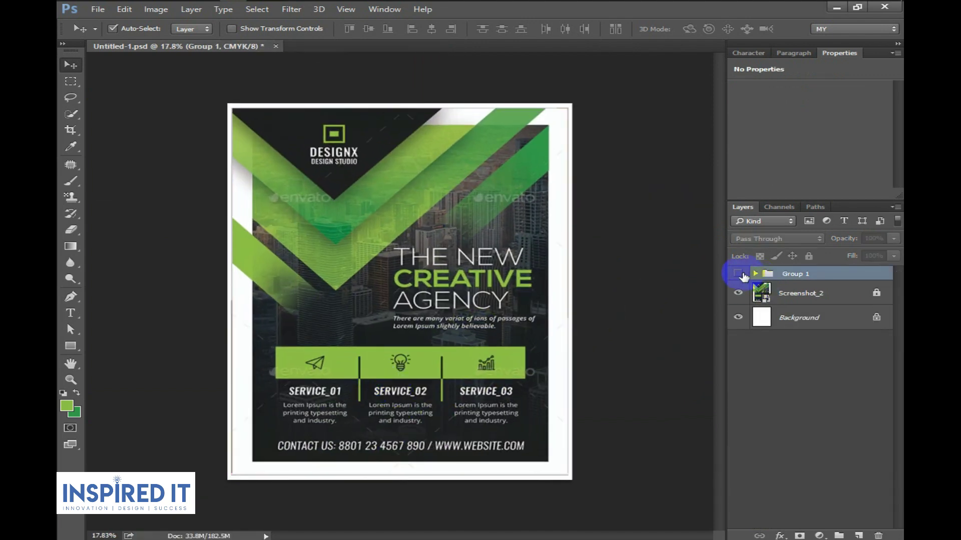
left_click(76, 417)
left_click_drag(500, 261, 647, 381)
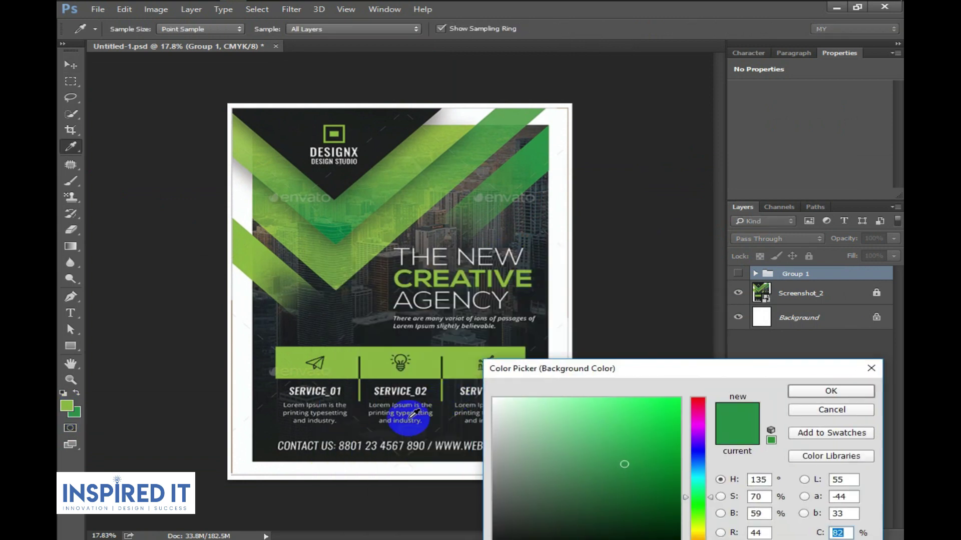
left_click(429, 452)
left_click(831, 391)
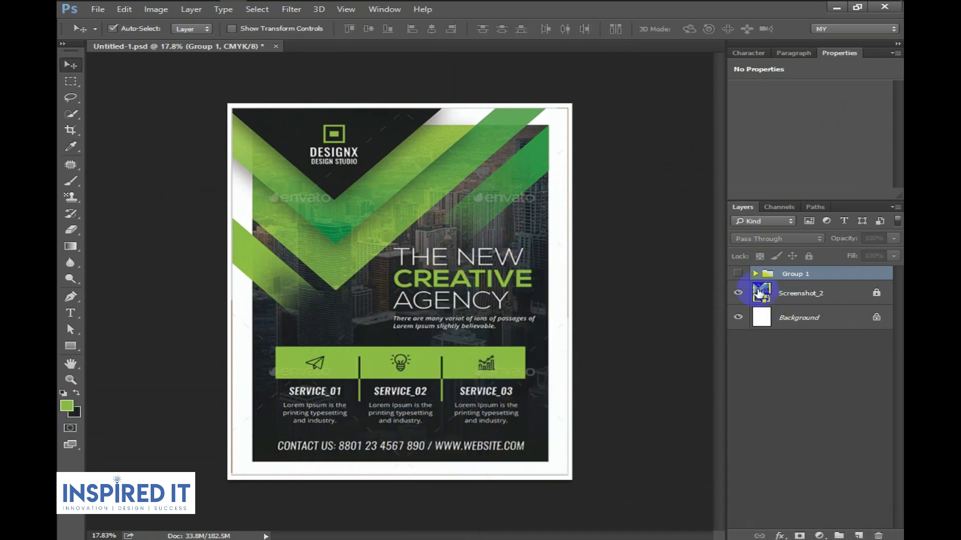
- Fill Rectangle 3 copy with the reference's dark background colour
left_click(738, 274)
left_click(756, 274)
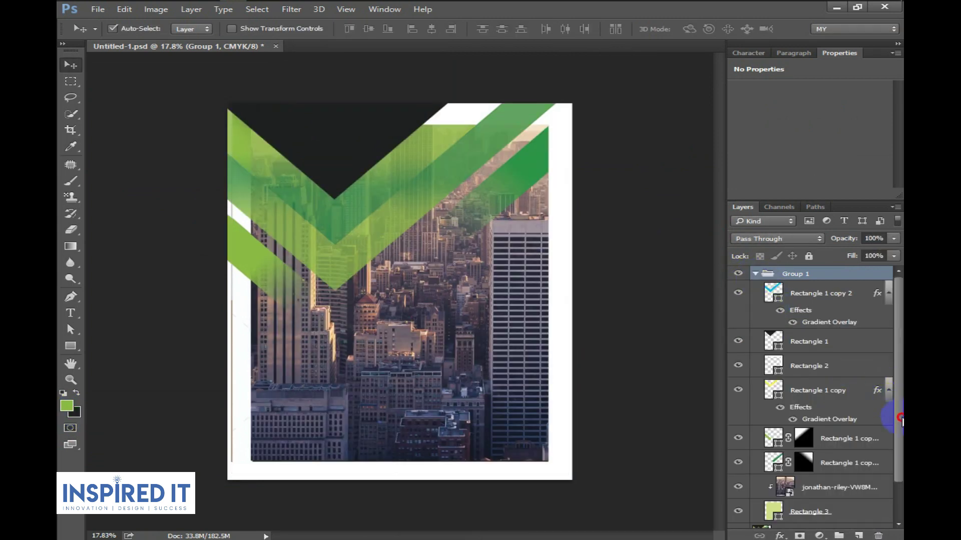
scroll(898, 419, "down", 2)
left_click_drag(857, 468, 862, 439)
double_click(769, 440)
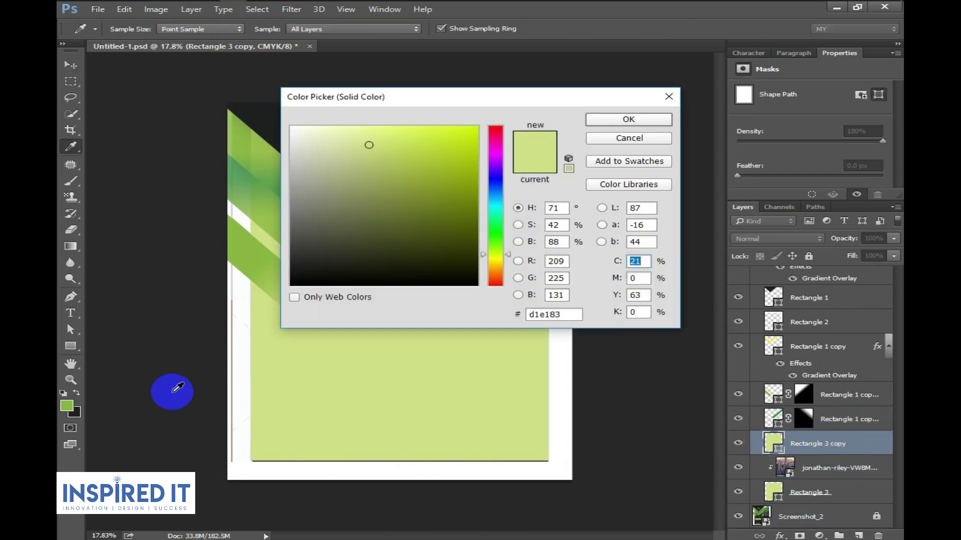
left_click(84, 414)
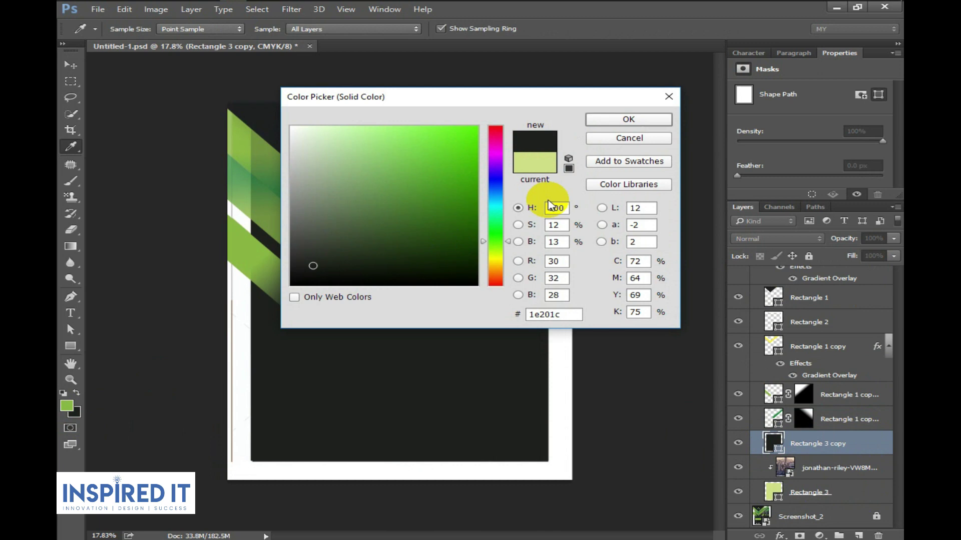
left_click(628, 119)
- Mask the dark rectangle with a gradient fade revealing the city, at 90% opacity
left_click(796, 534)
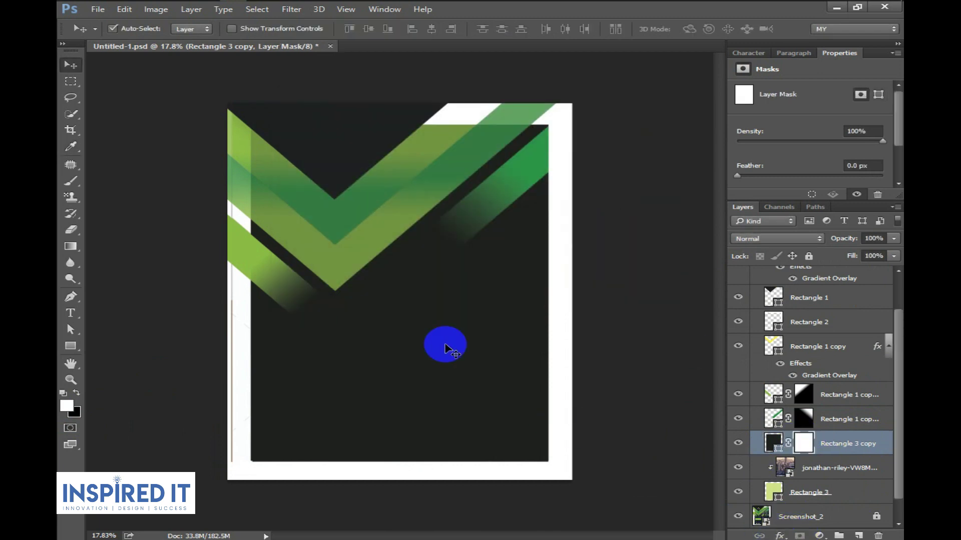
left_click(79, 245)
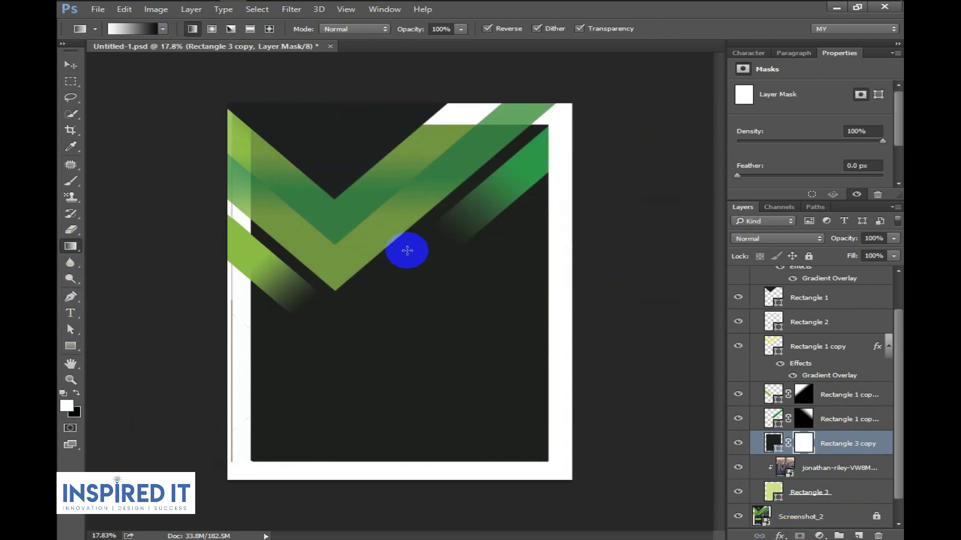
left_click_drag(405, 251, 403, 367)
left_click_drag(421, 290, 424, 315)
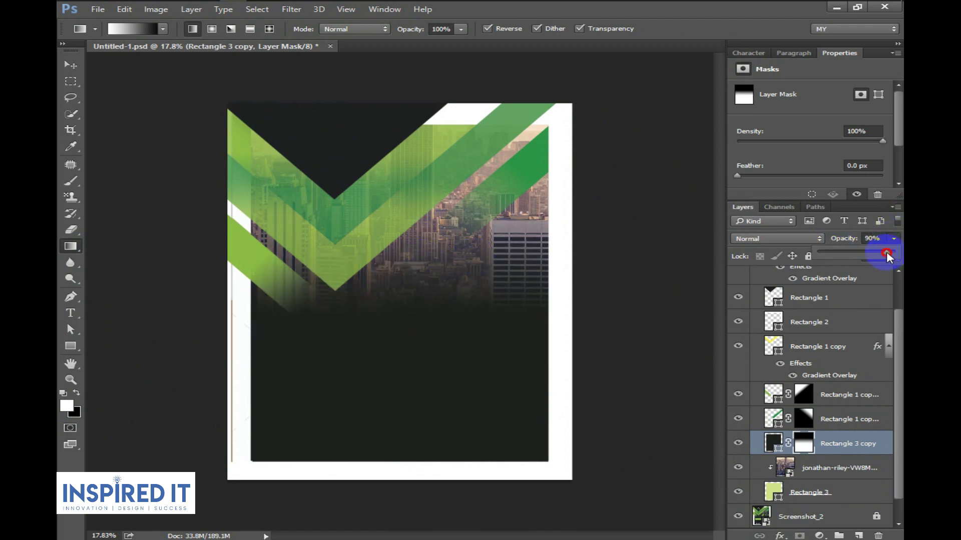
left_click_drag(402, 312, 395, 354)
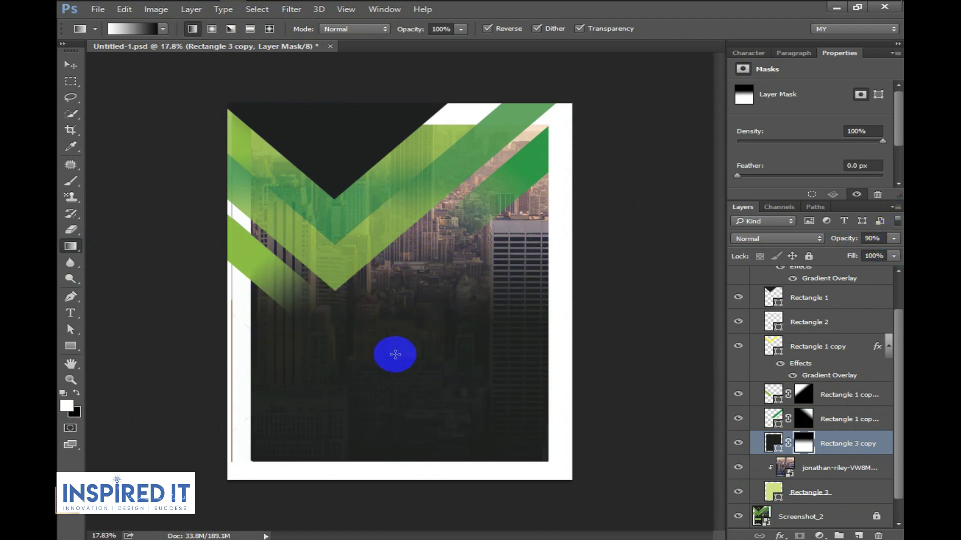
left_click_drag(397, 204, 397, 347)
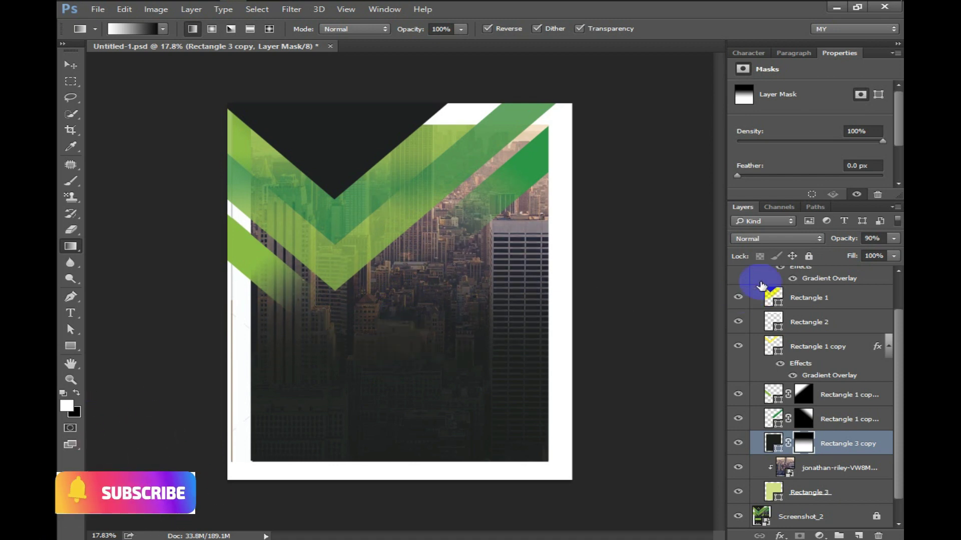
left_click_drag(893, 369, 883, 278)
- Compare with the reference flyer and redraw the mask's fade to dark
left_click(738, 273)
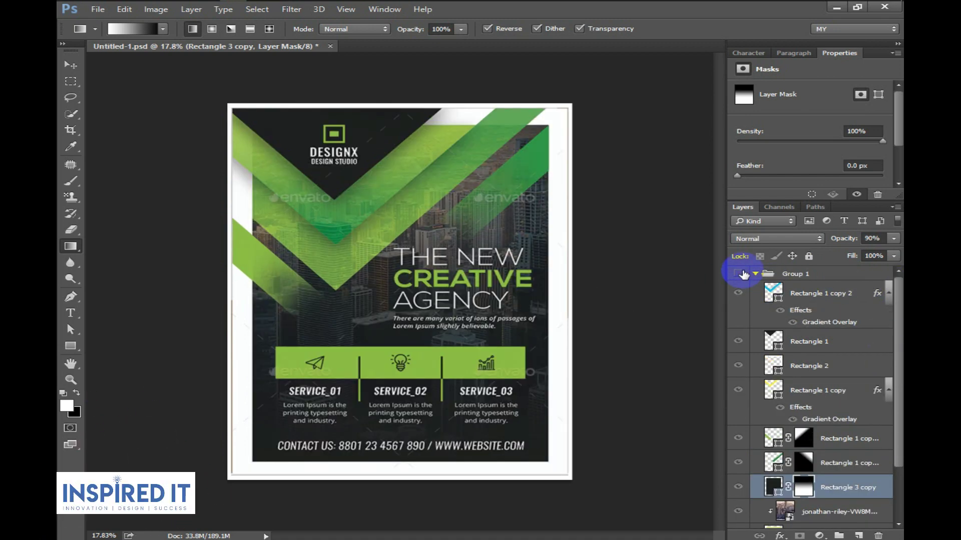
left_click(738, 274)
left_click(738, 274)
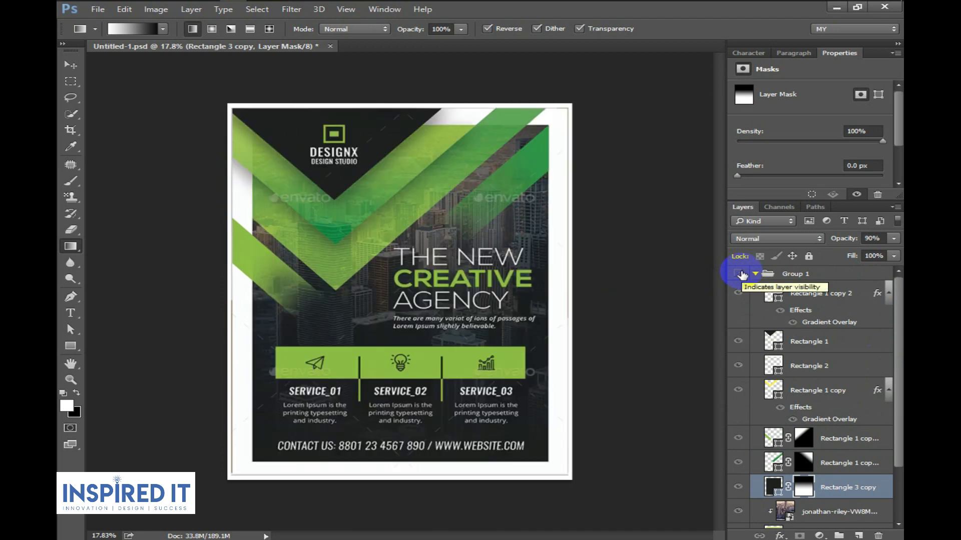
left_click(738, 274)
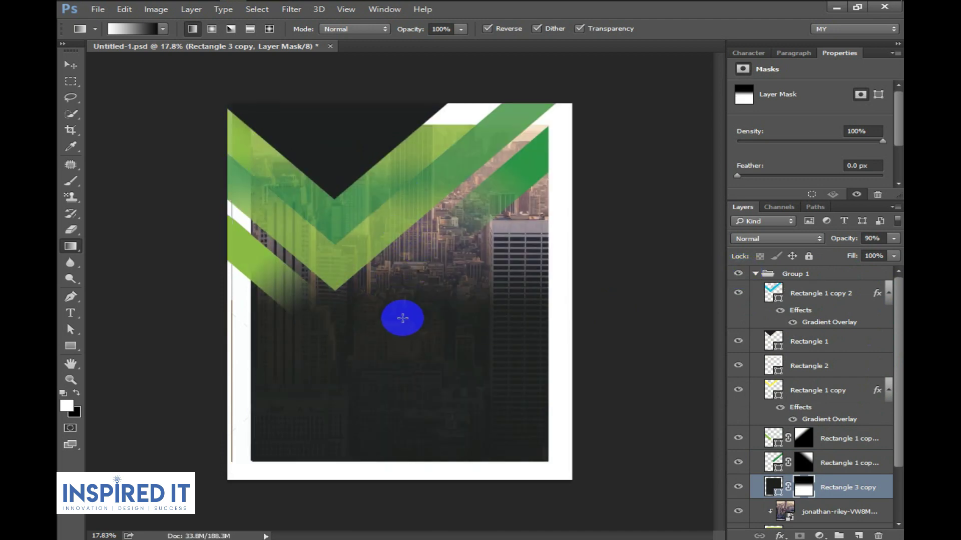
left_click_drag(397, 258, 393, 345)
left_click_drag(408, 253, 417, 299)
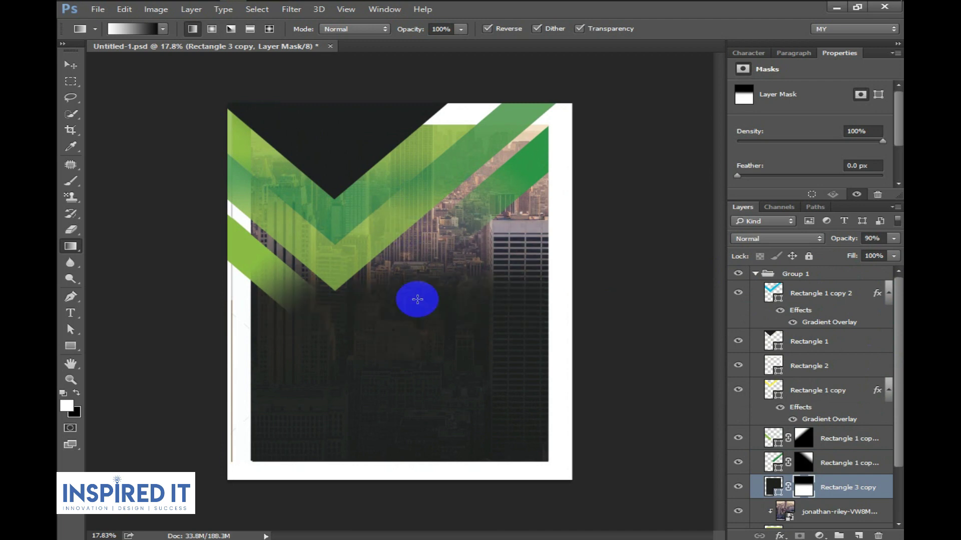
left_click(767, 280)
left_click(739, 275)
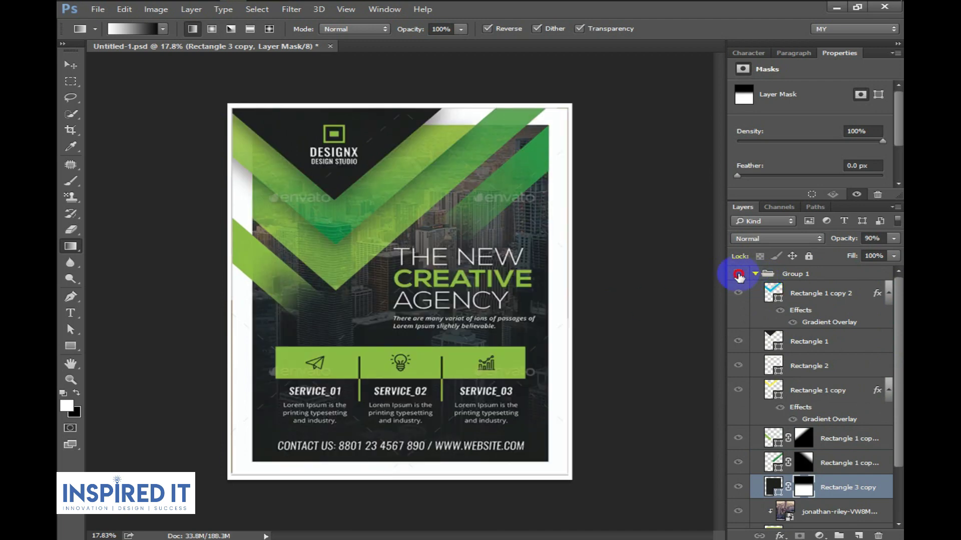
left_click(739, 274)
- Redraw the fade to start higher and end lower, save, and recheck against the reference
left_click_drag(395, 222, 407, 359)
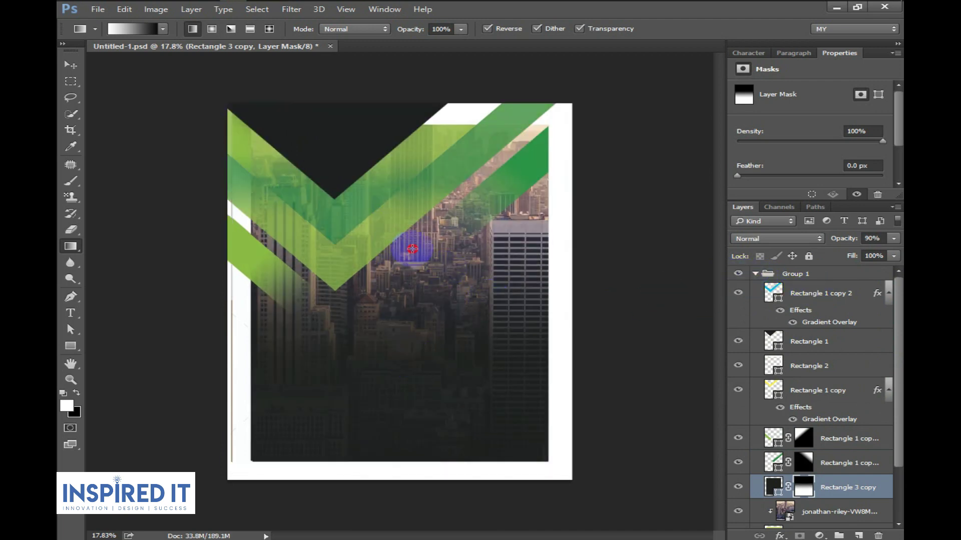
left_click_drag(412, 249, 408, 320)
left_click(738, 275)
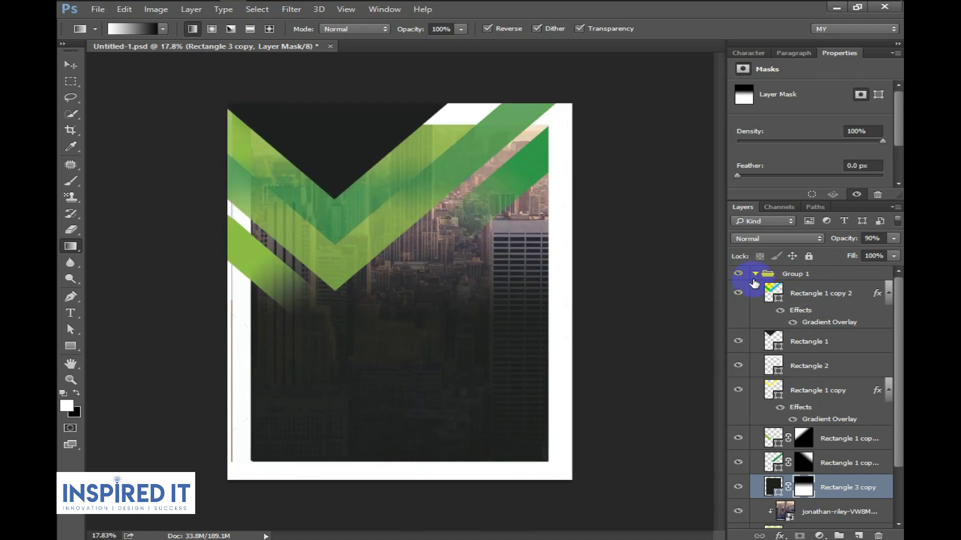
left_click(755, 274)
key("ctrl+s")
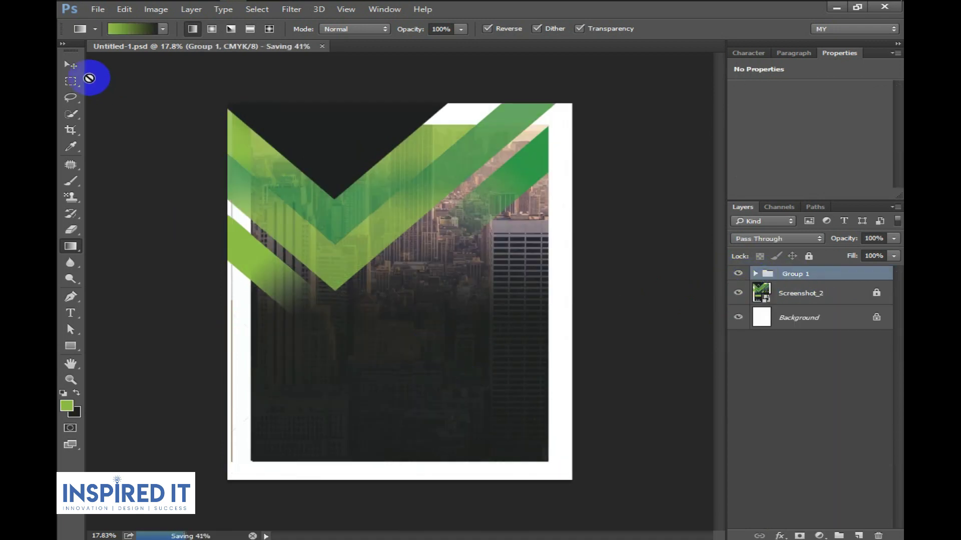
left_click(70, 65)
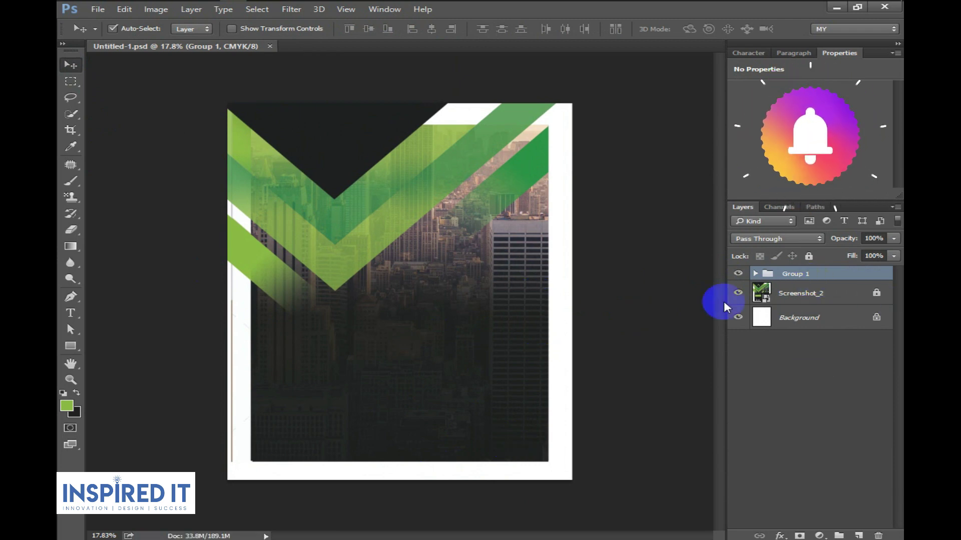
left_click(738, 273)
left_click(739, 273)
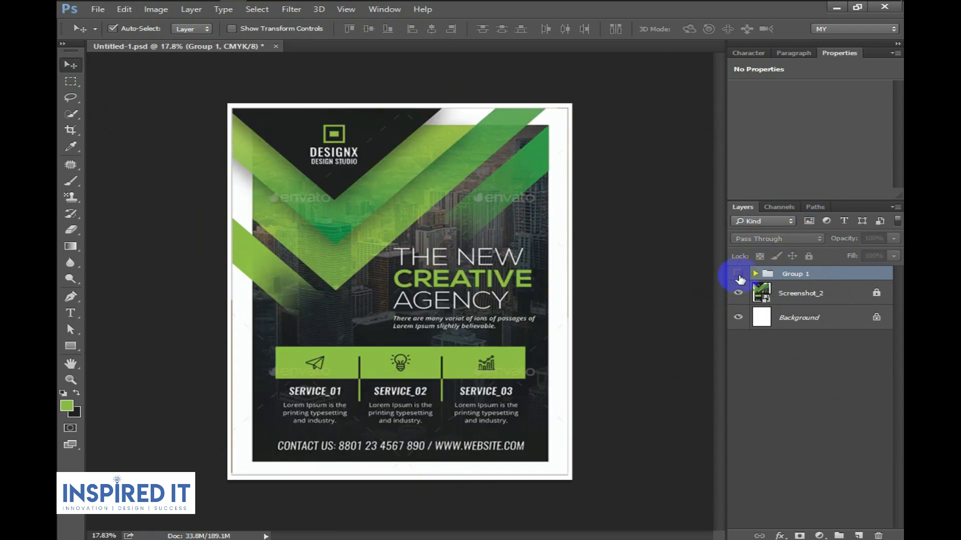
- Draw a 1903 × 287 px green rectangle over the reference's service bar and save
key("ctrl+s")
scroll(364, 365, "up", 3)
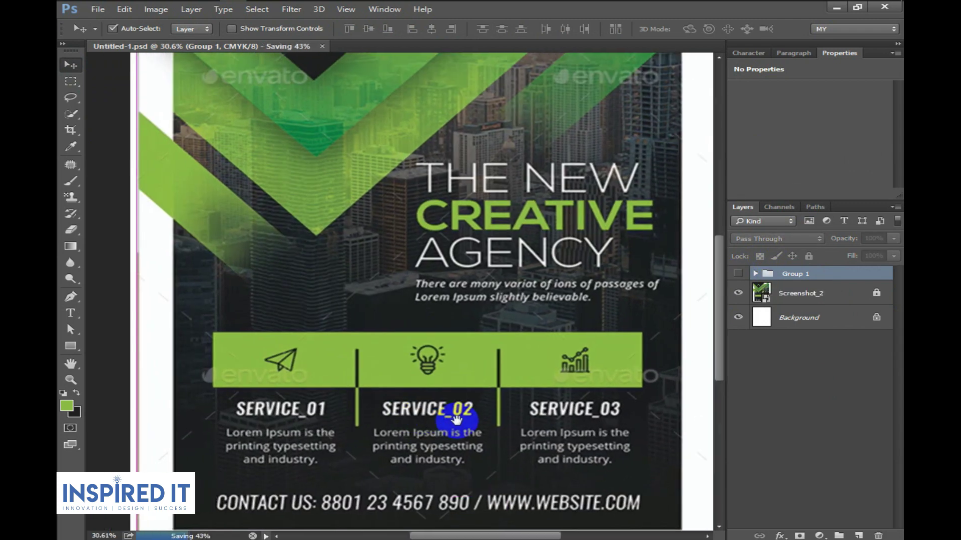
left_click_drag(451, 408, 472, 376)
left_click(70, 345)
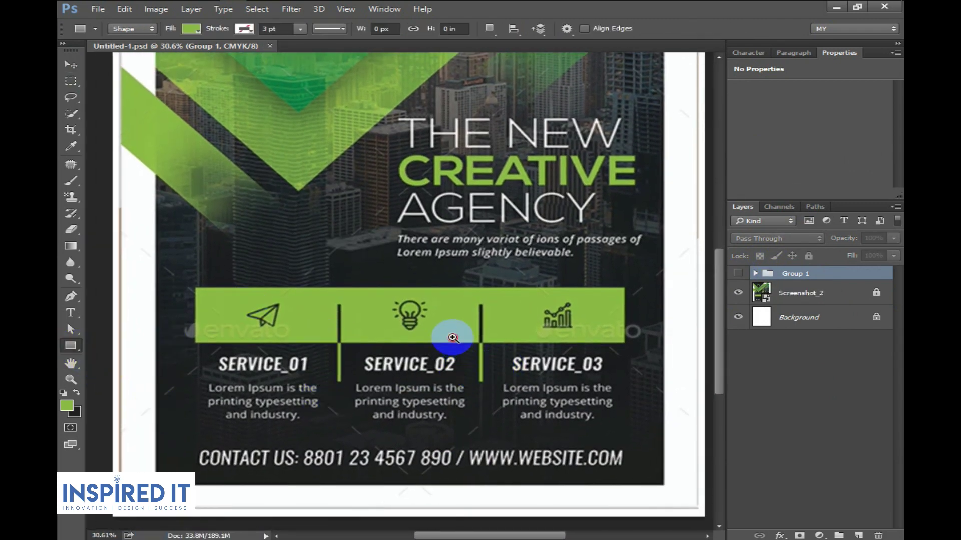
scroll(450, 337, "up", 1)
left_click_drag(141, 278, 357, 343)
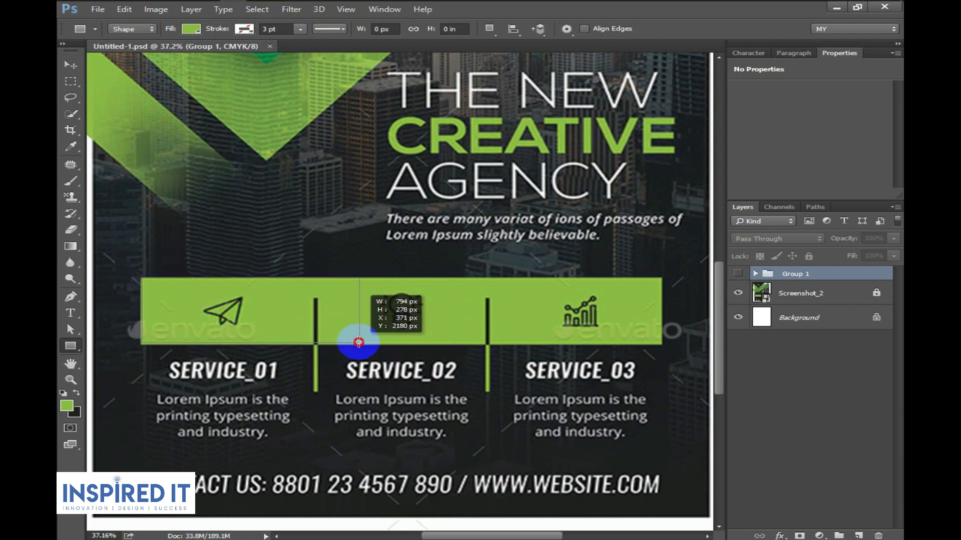
left_click_drag(357, 342, 659, 344)
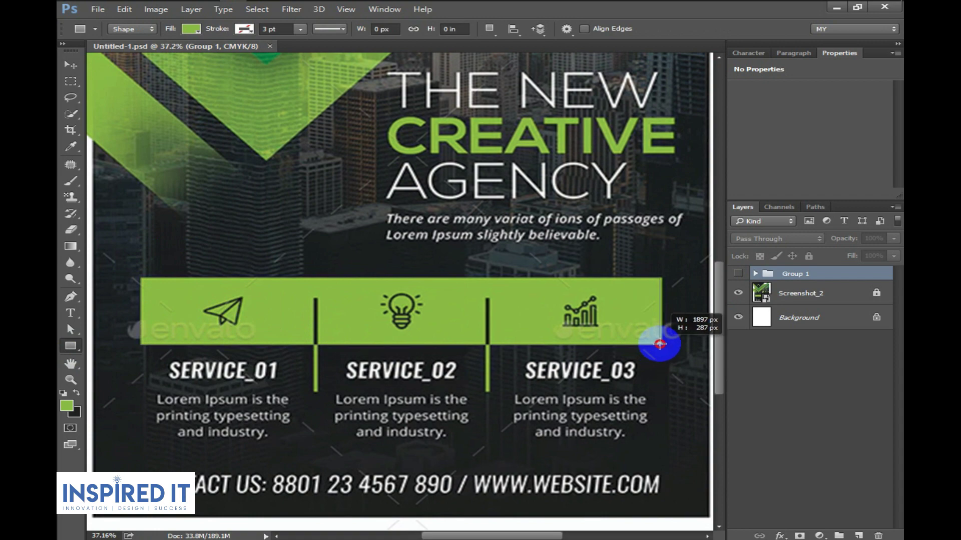
left_click_drag(660, 344, 661, 344)
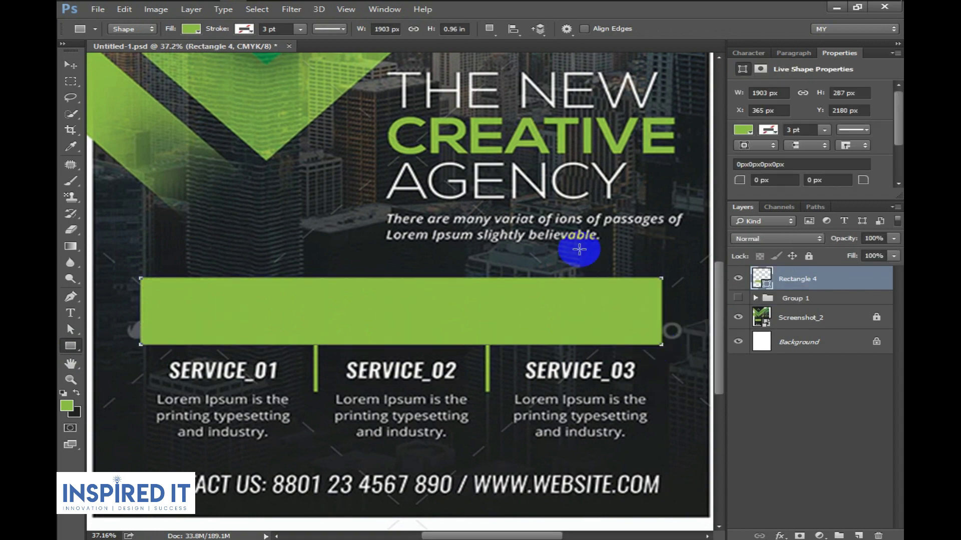
left_click(70, 62)
scroll(365, 390, "up", 2)
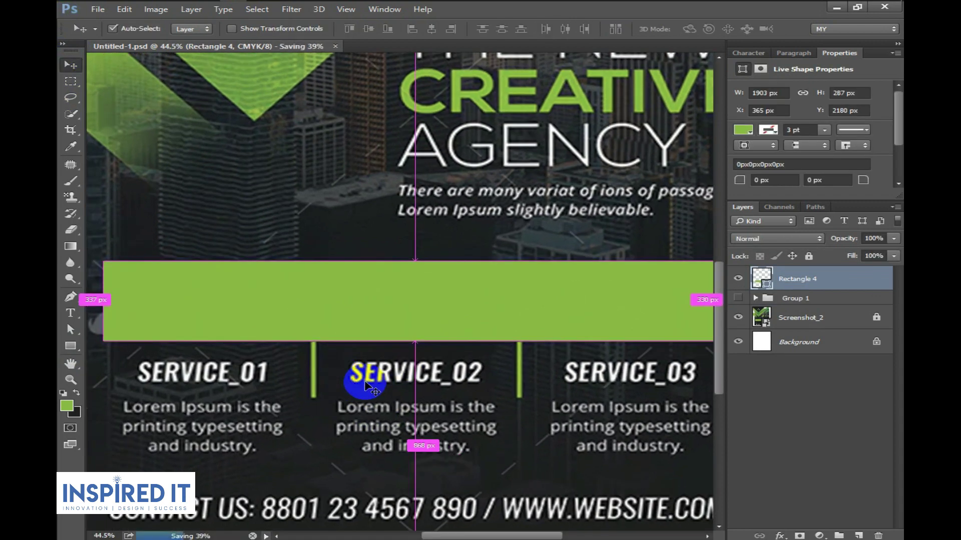
key("ctrl+s")
- Draw a thin divider rectangle over the bar's left green line
left_click(70, 346)
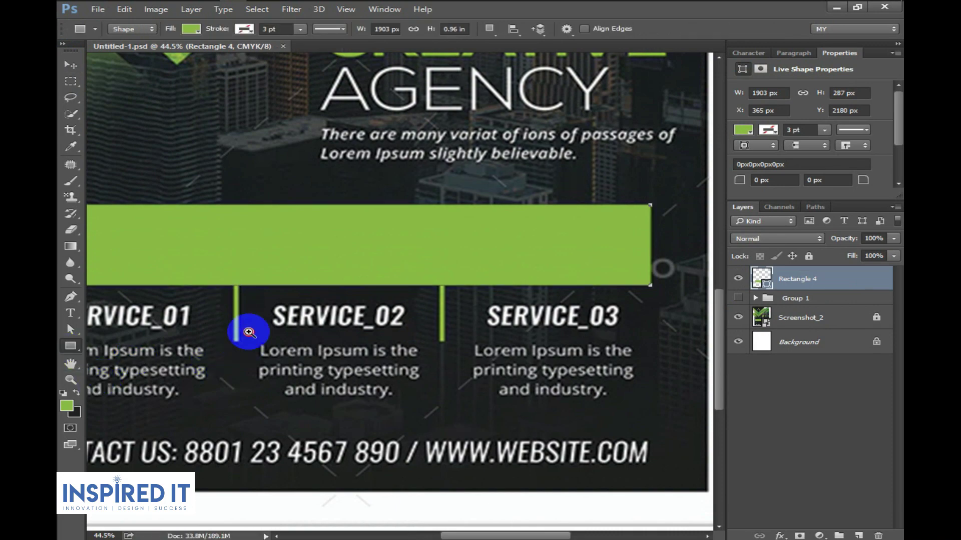
scroll(248, 332, "up", 3)
scroll(276, 393, "up", 1)
left_click_drag(240, 274, 242, 387)
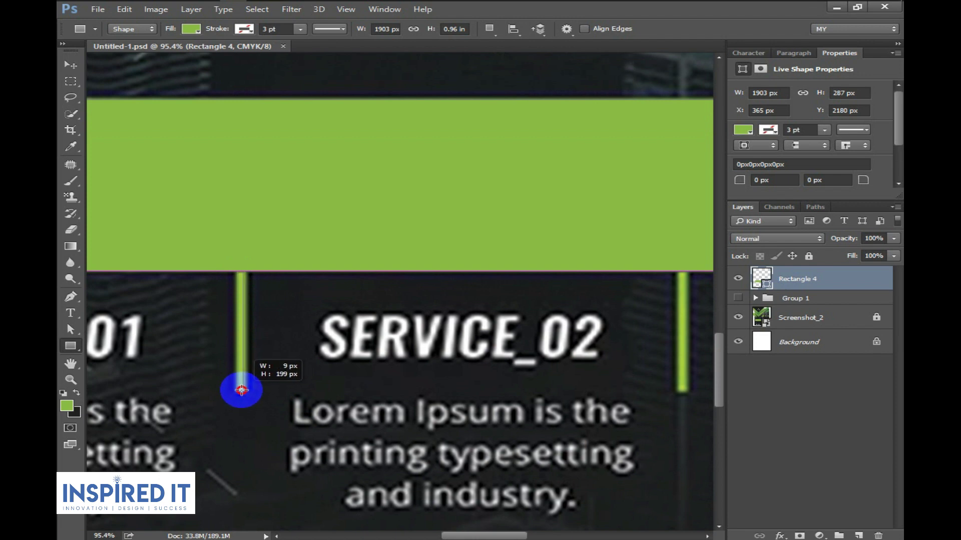
- Draw a 10 px green Rectangle divider and align it with the first column gap
left_click_drag(243, 390, 243, 389)
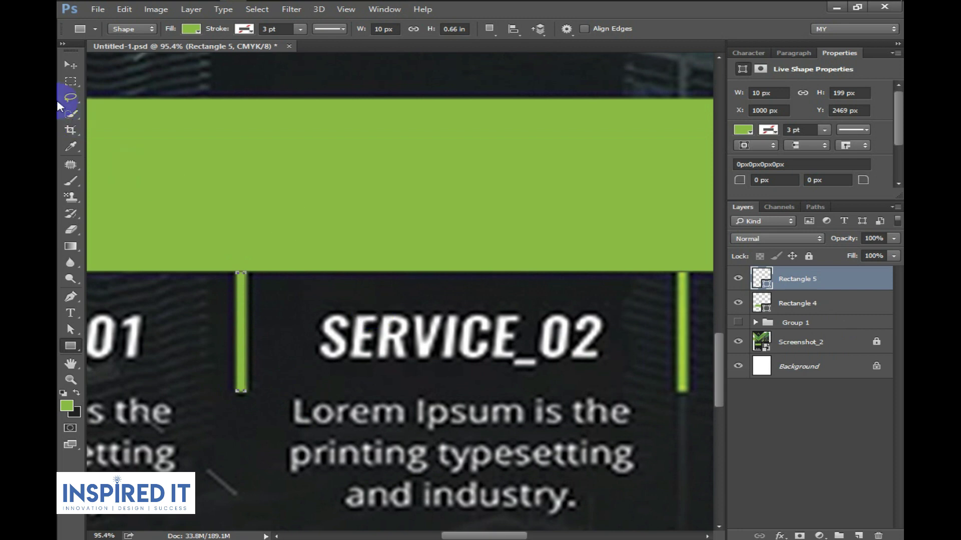
left_click(71, 65)
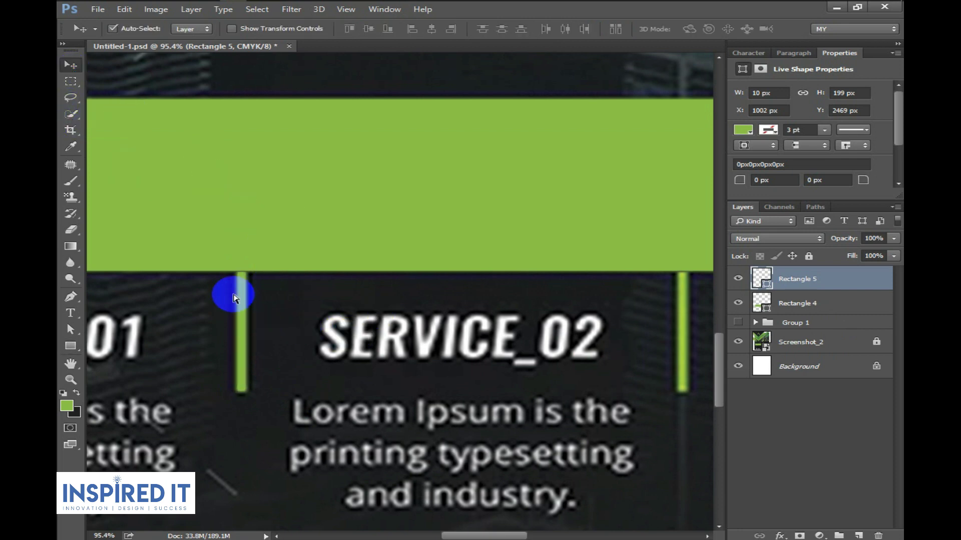
scroll(229, 285, "up", 5)
left_click_drag(278, 379, 282, 377)
scroll(381, 395, "down", 5)
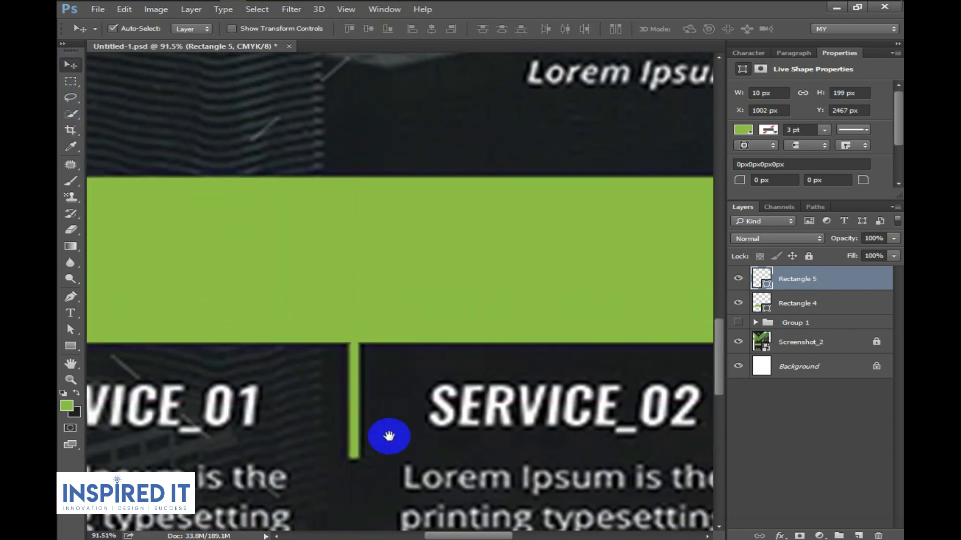
left_click_drag(386, 439, 256, 370)
scroll(221, 392, "up", 3)
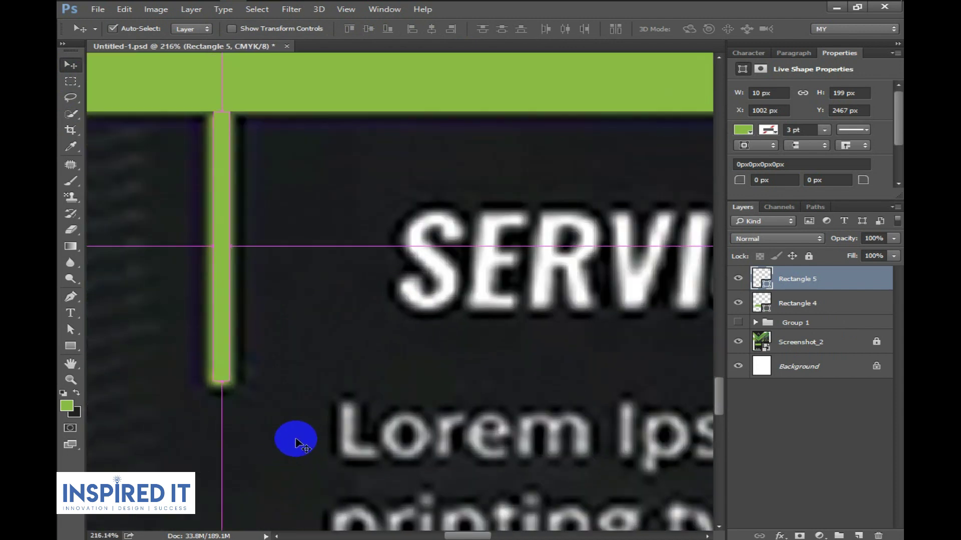
- Free Transform the divider to 10 × 201 px and save the document
key("ctrl+t")
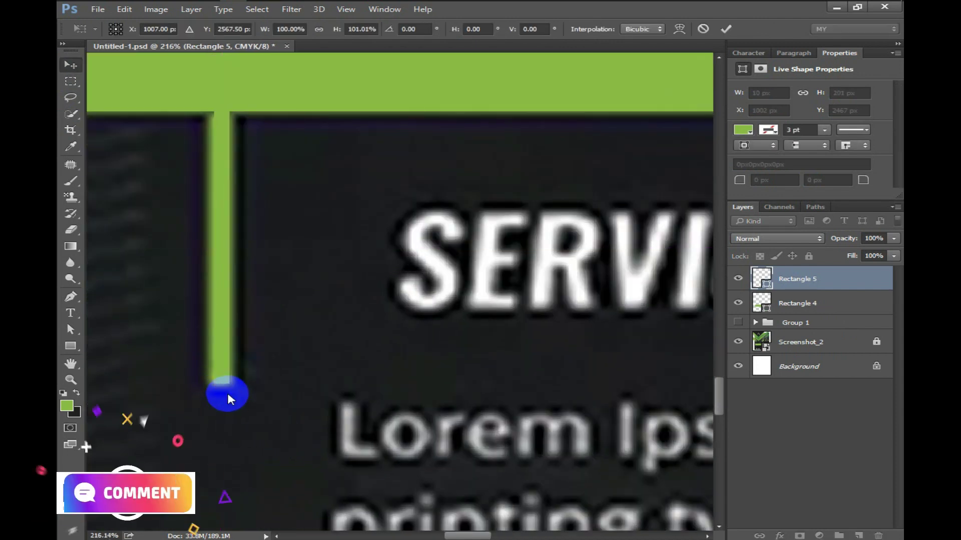
key("Return")
scroll(337, 327, "down", 5)
key("ctrl+s")
scroll(352, 320, "down", 3)
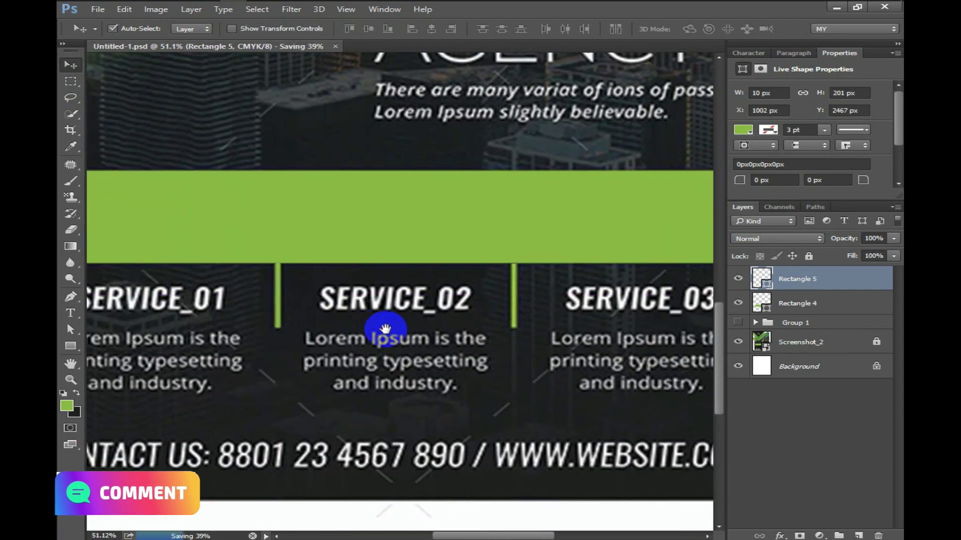
- Copy the divider into the second gap, save, then duplicate both dividers together
key("shift+alt+Right")
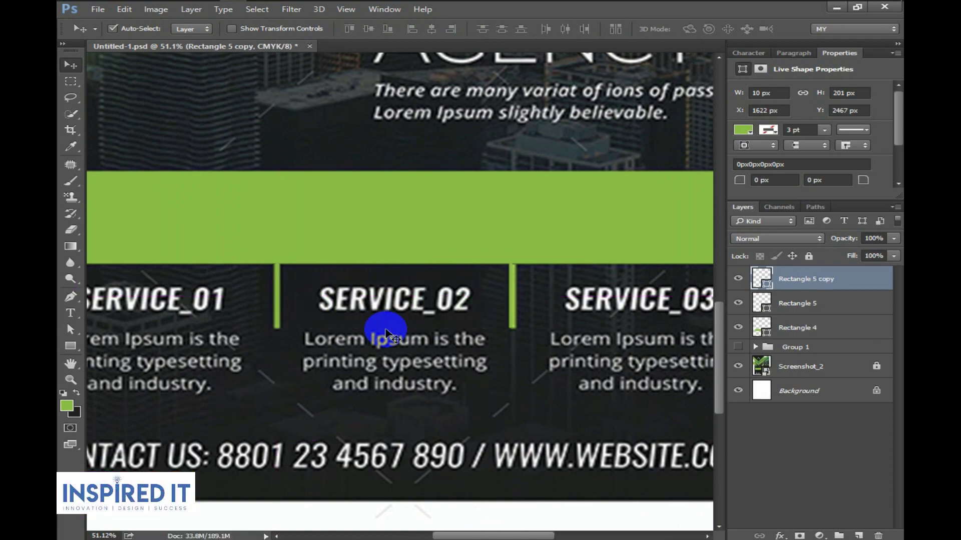
key("shift+Right")
scroll(526, 325, "up", 5)
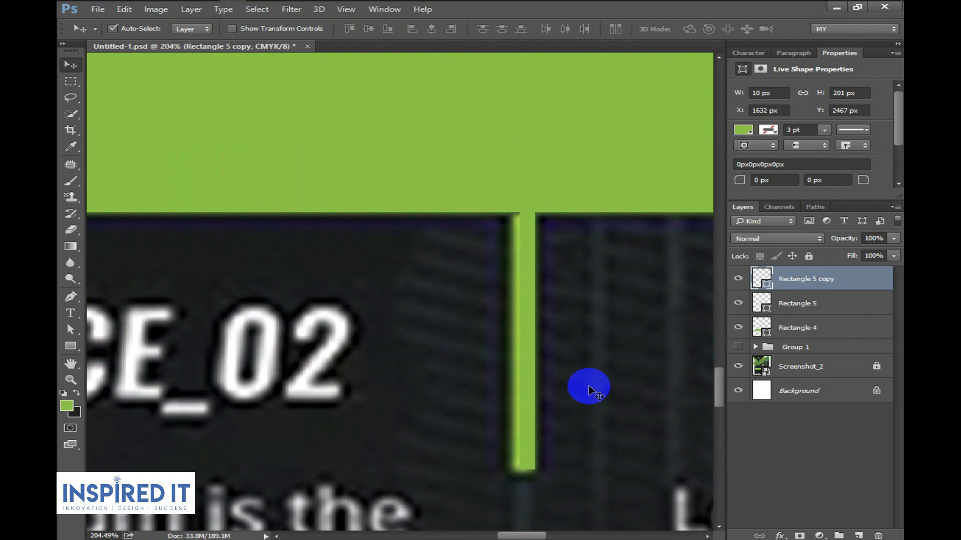
key("Left")
scroll(515, 240, "down", 5)
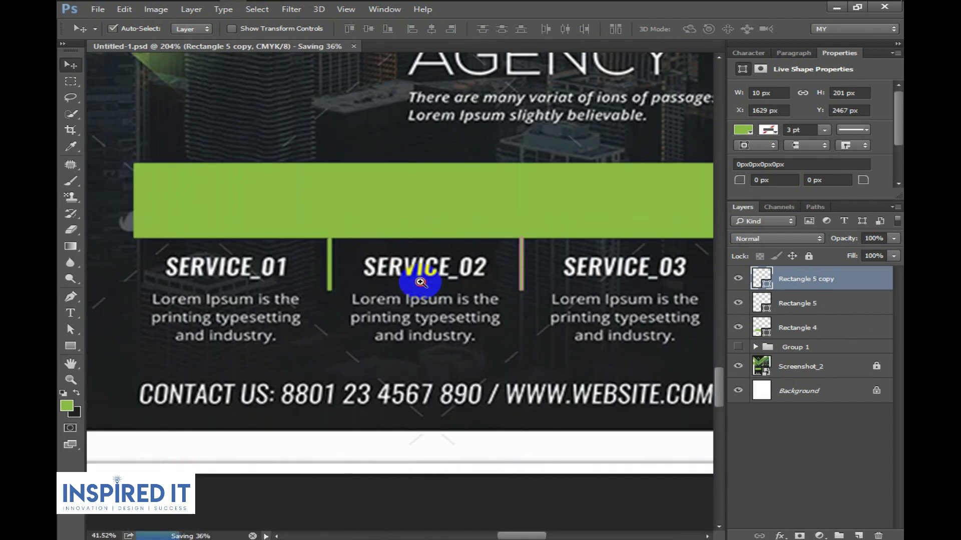
key("ctrl+s")
left_click(825, 304, "shift")
left_click_drag(580, 300, 586, 295)
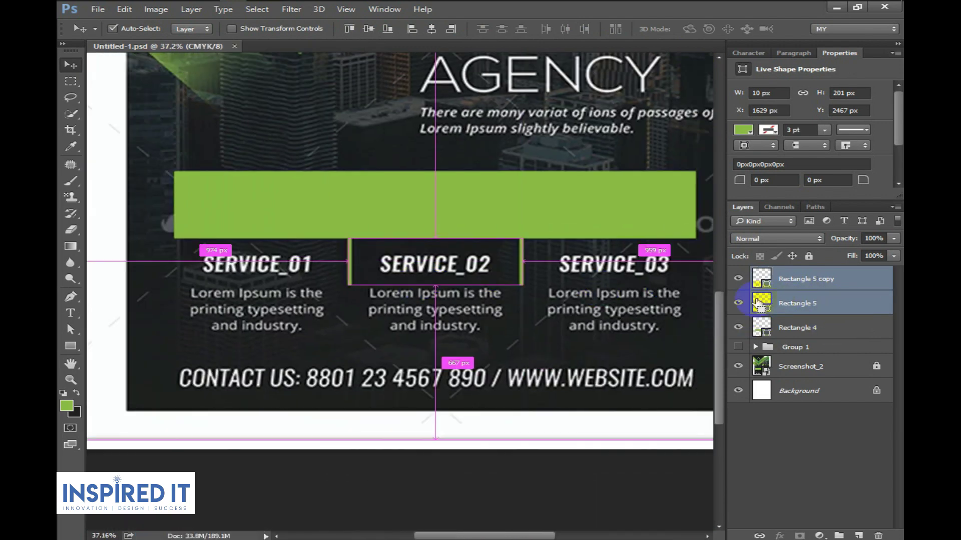
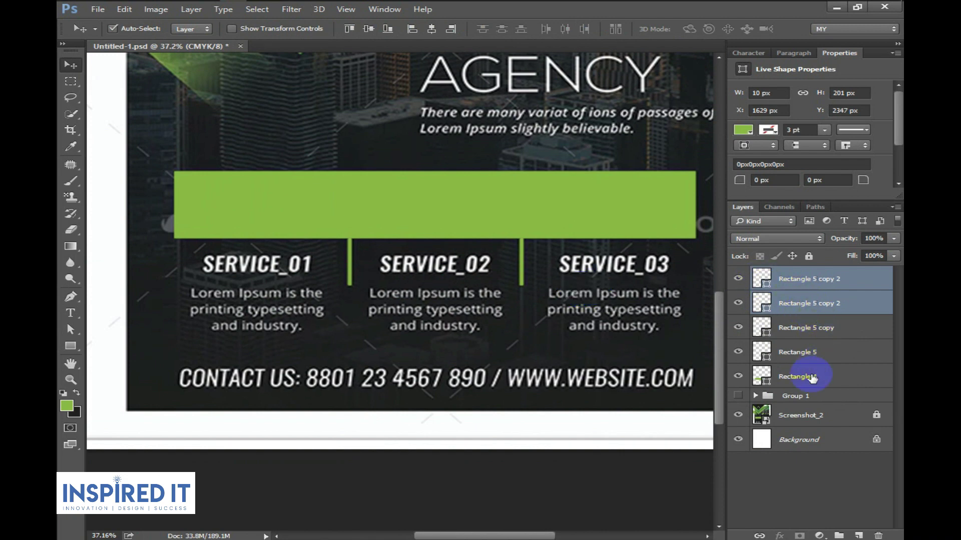
- Show Group 1 and set the background colour to dark charcoal #1e2021
left_click(738, 395)
scroll(499, 245, "down", 4)
scroll(499, 246, "down", 2)
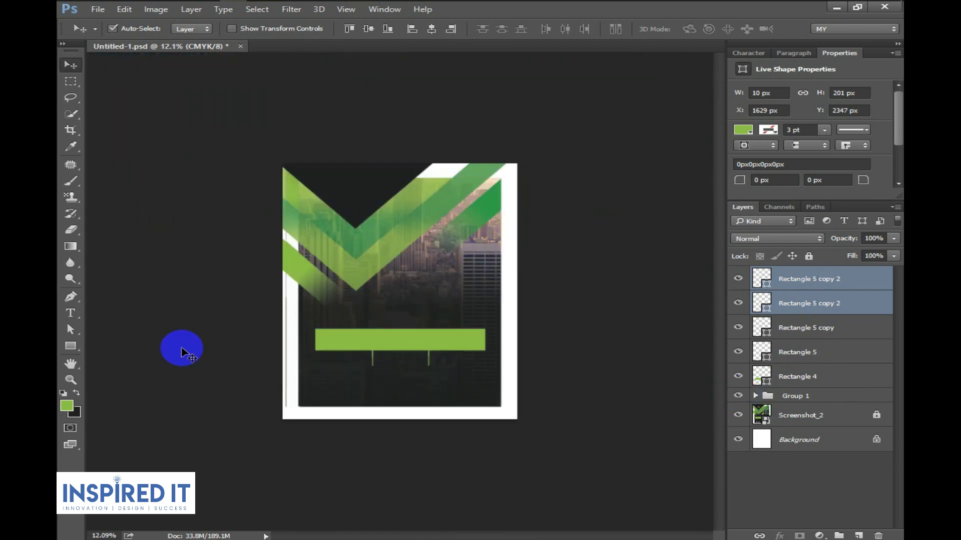
left_click(73, 412)
left_click_drag(455, 107, 526, 229)
left_click(381, 183)
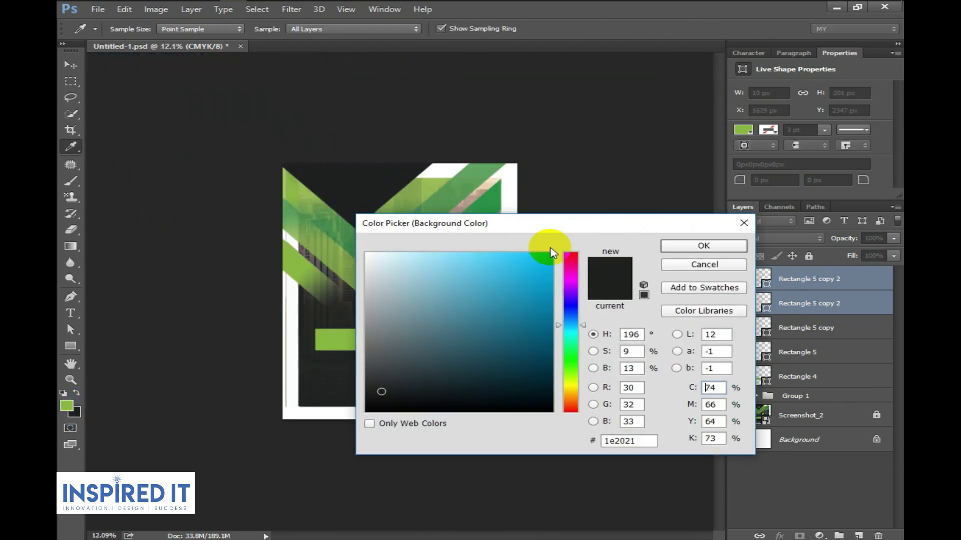
left_click(693, 247)
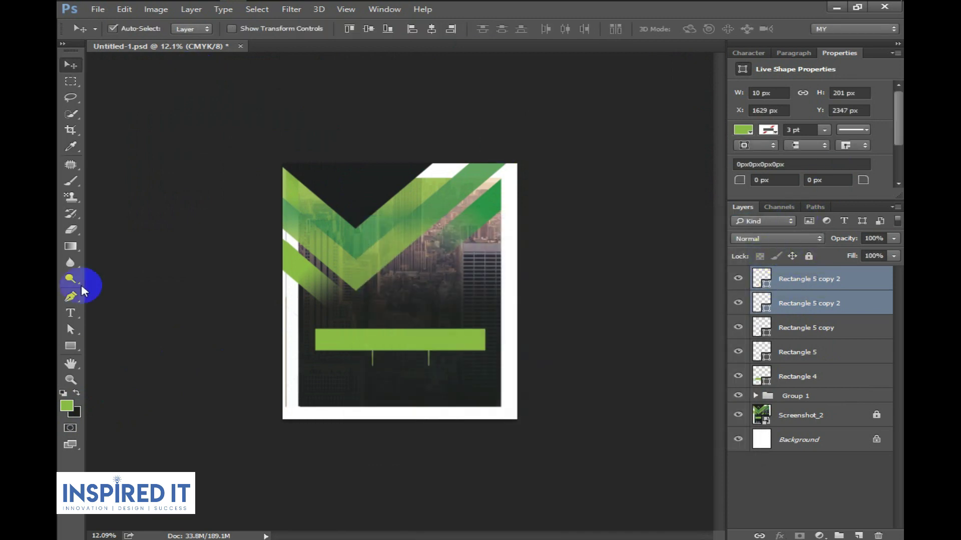
- Move the vertical divider lines up into the green bar, save, and select the rectangle layers
left_click(70, 346)
left_click(190, 29)
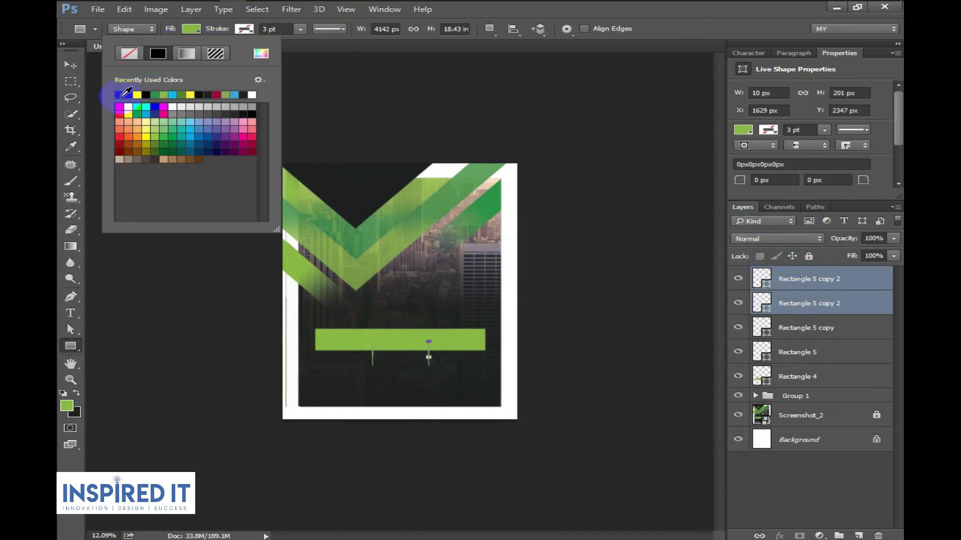
left_click(69, 64)
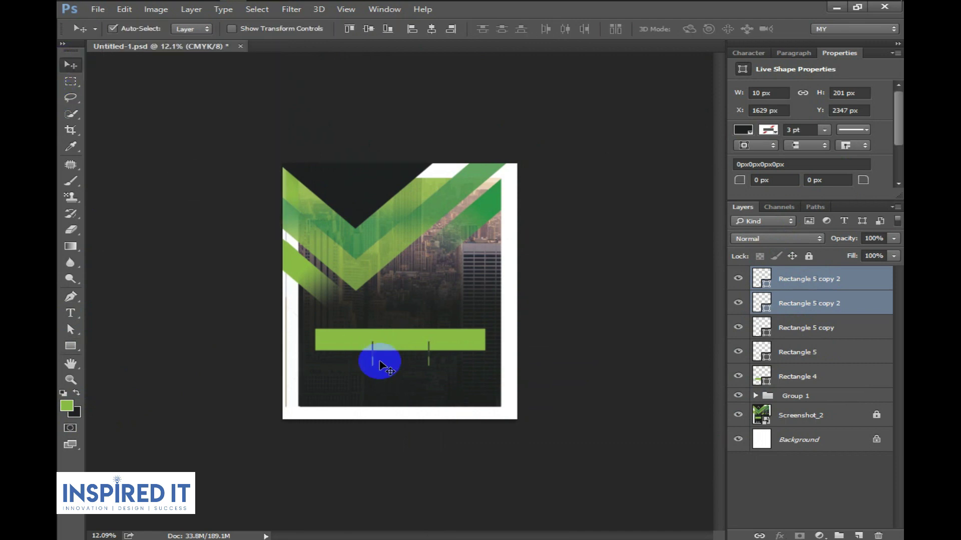
left_click_drag(377, 361, 463, 426)
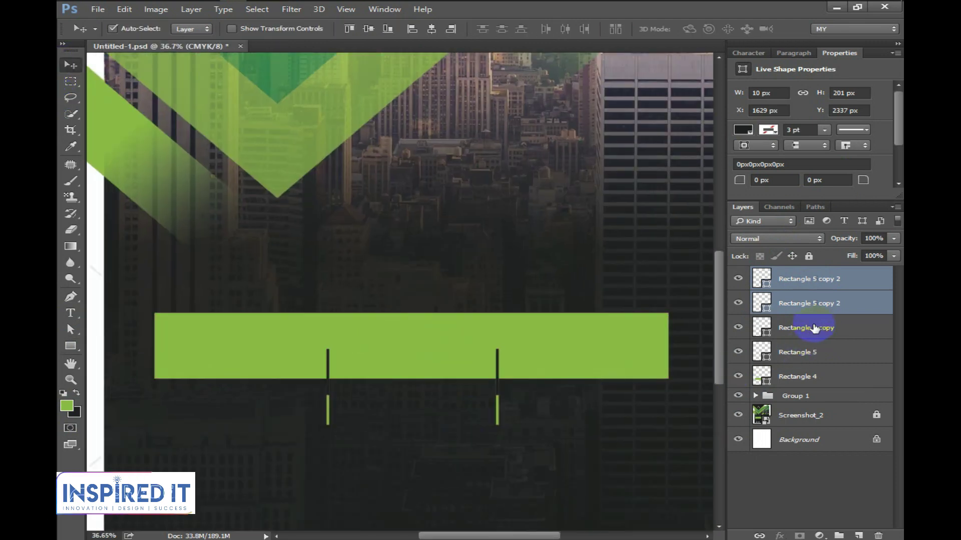
left_click_drag(328, 420, 327, 407)
scroll(326, 415, "up", 10)
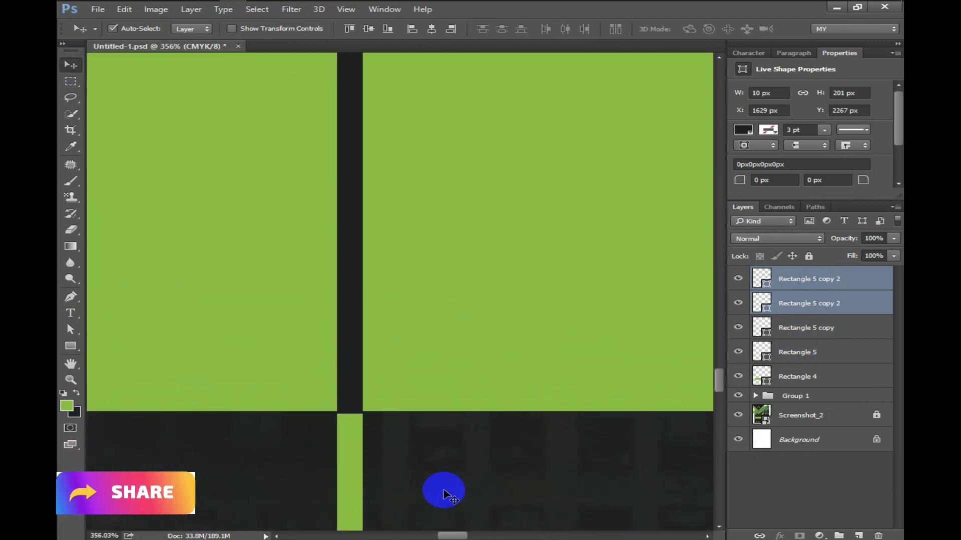
scroll(410, 467, "down", 4)
scroll(320, 373, "down", 6)
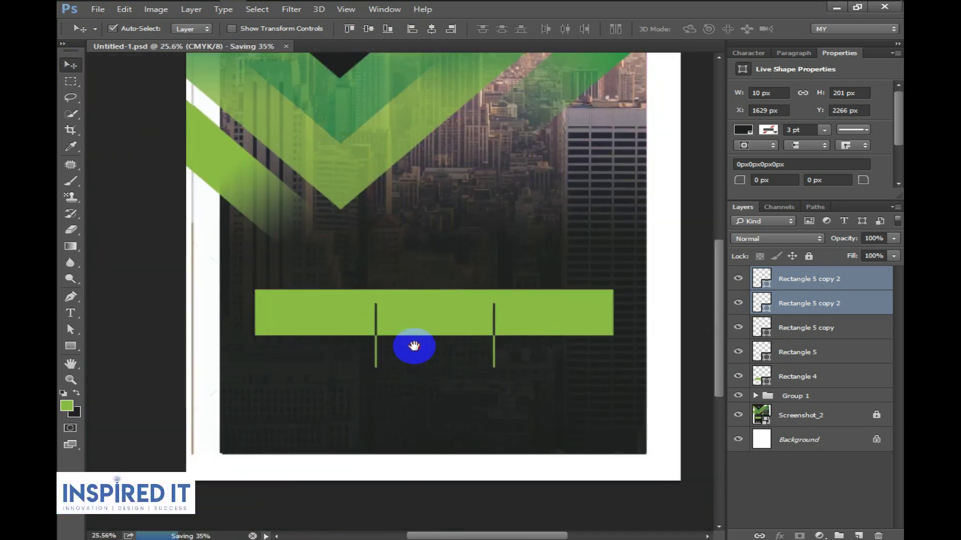
key("ctrl+s")
left_click(833, 376)
left_click(820, 290, "shift")
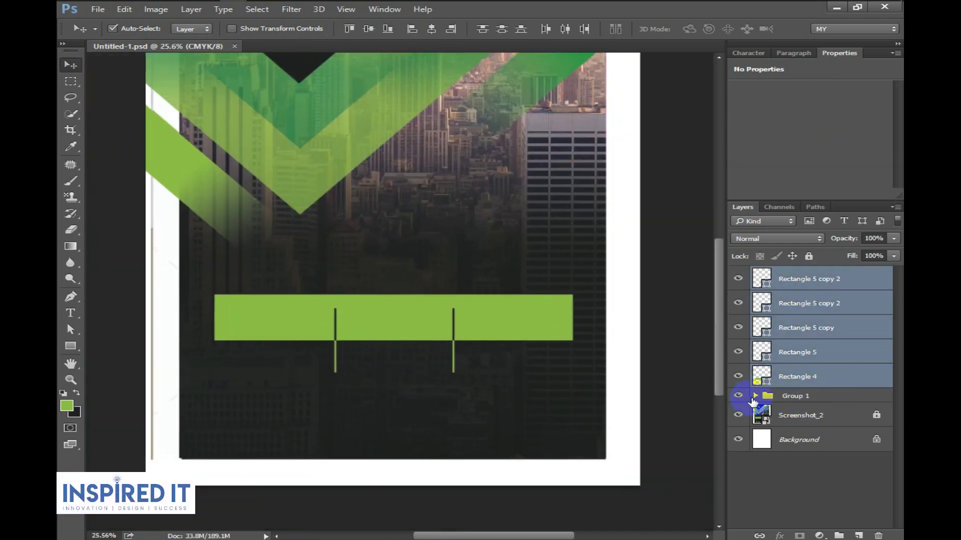
- Move the rectangle layers into the collapsed Group 1 and save the flyer
left_click(754, 396)
left_click_drag(815, 376, 821, 399)
left_click(755, 274)
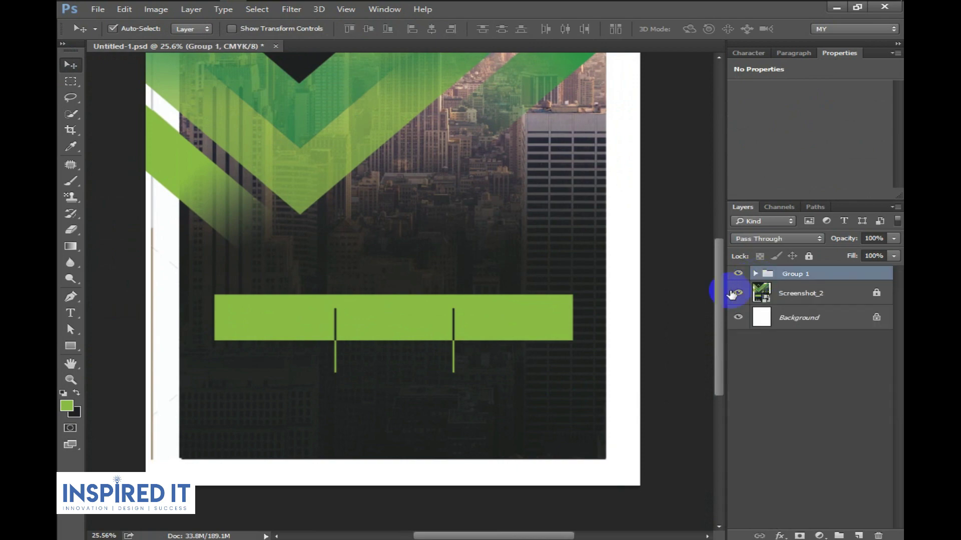
scroll(449, 260, "down", 2)
key("ctrl+s")
- Toggle Group 1 to compare with the reference screenshot, leaving it hidden
left_click(737, 274)
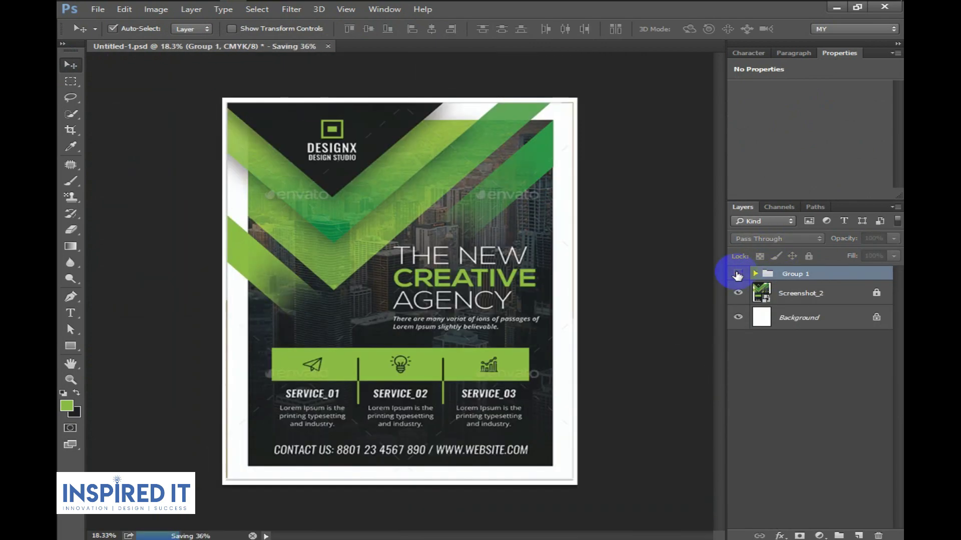
left_click(738, 274)
left_click(737, 275)
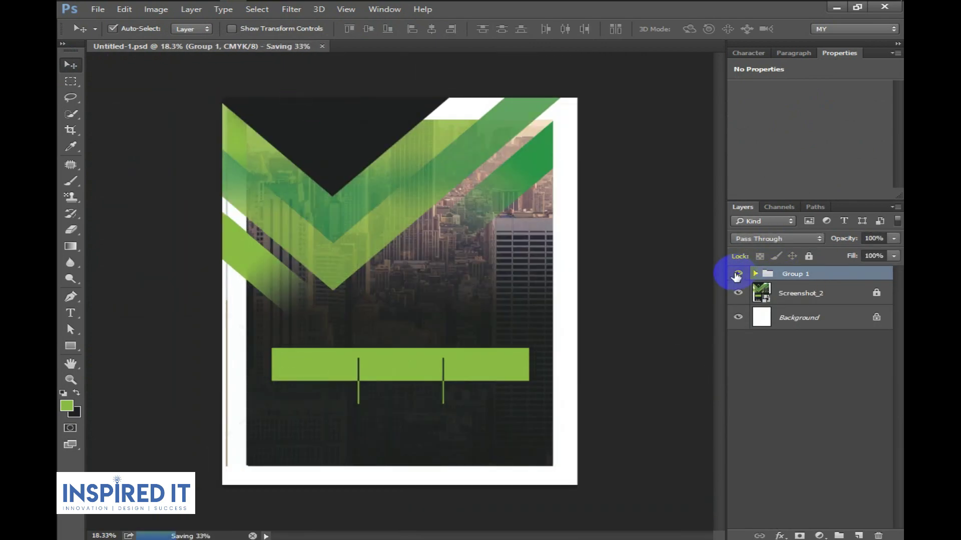
left_click(737, 274)
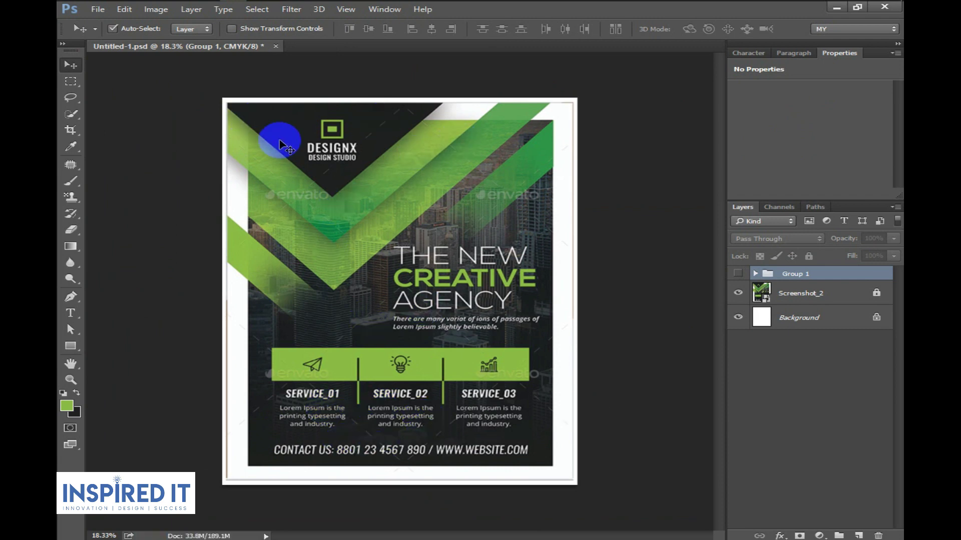
left_click(737, 274)
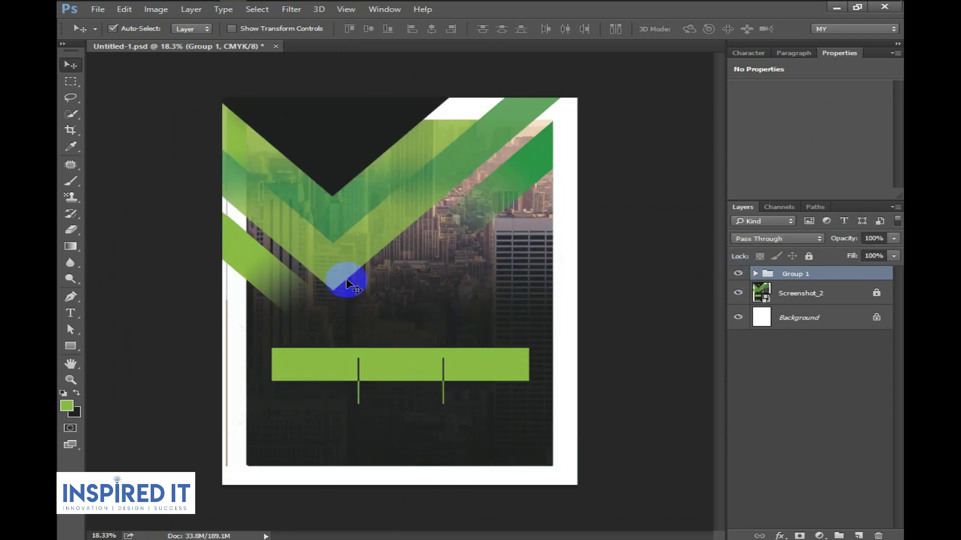
left_click(740, 273)
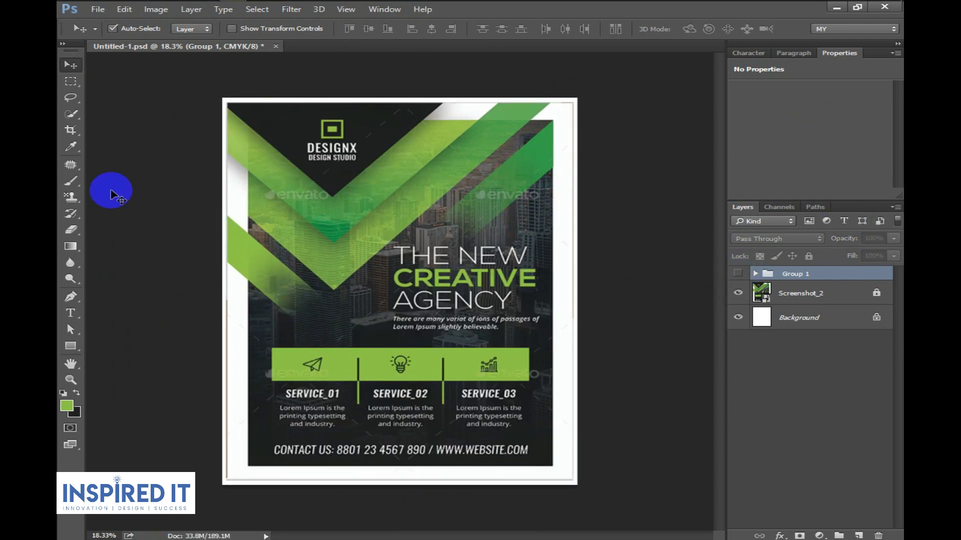
left_click(270, 9)
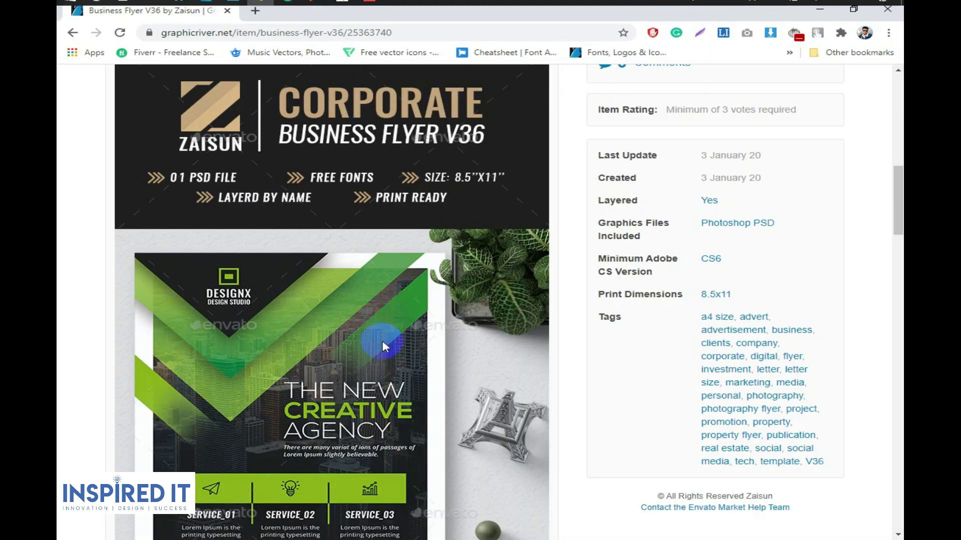
- Scroll the GraphicRiver page to its fonts (Oswald, Nexa, open sans), then return to Photoshop
scroll(633, 381, "down", 5)
scroll(681, 403, "down", 5)
scroll(681, 403, "down", 3)
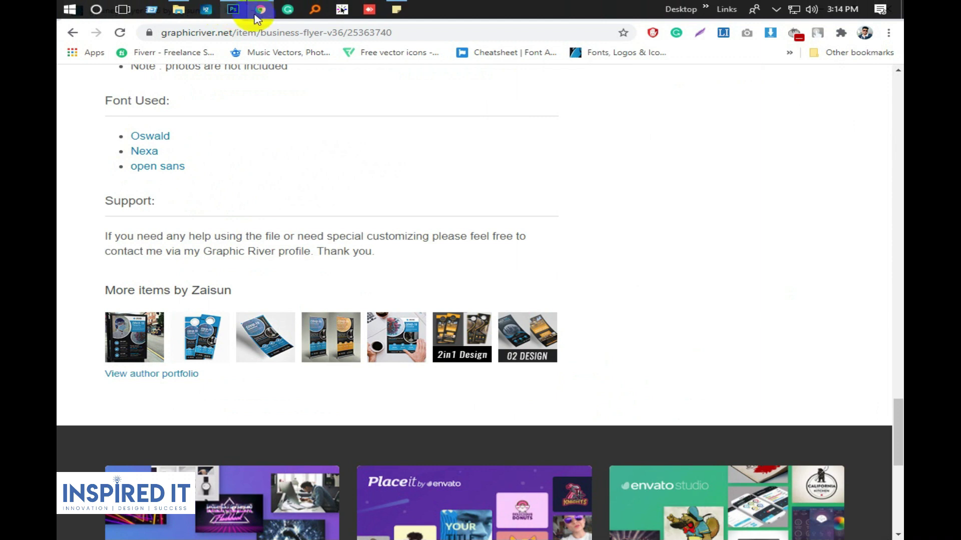
mouse_move(260, 10)
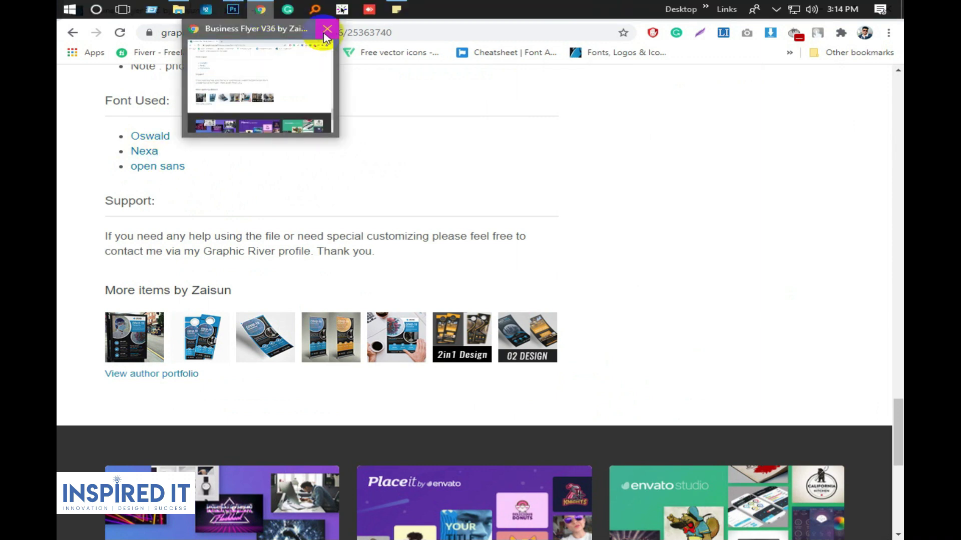
left_click(232, 10)
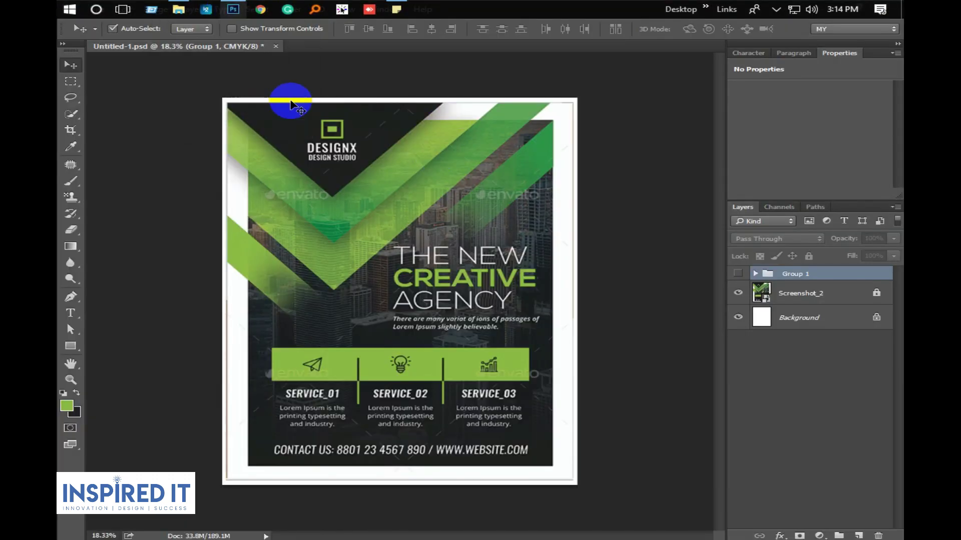
- Copy DESIGNX from the notes and paste it as a new text layer on the flyer
left_click(396, 9)
left_click(511, 166)
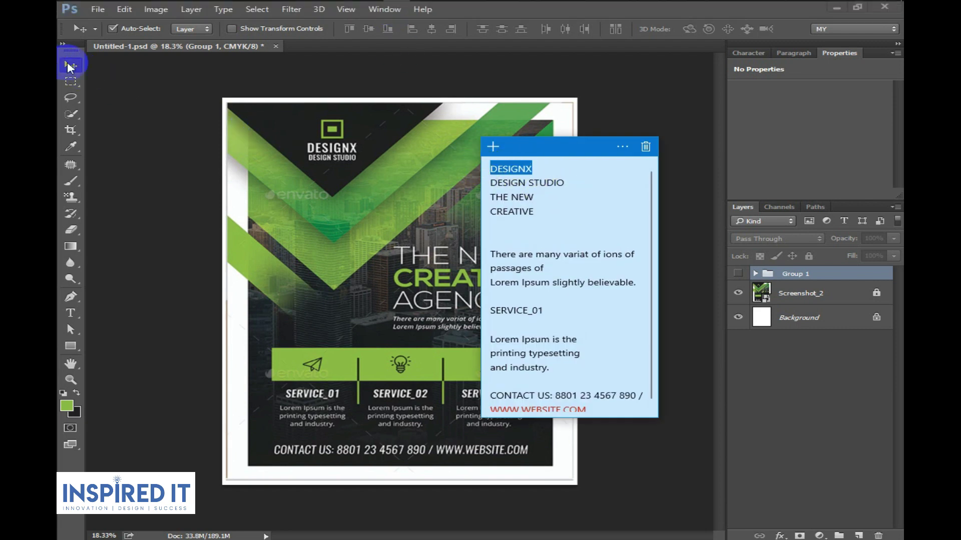
left_click(70, 64)
left_click(70, 313)
left_click(358, 144)
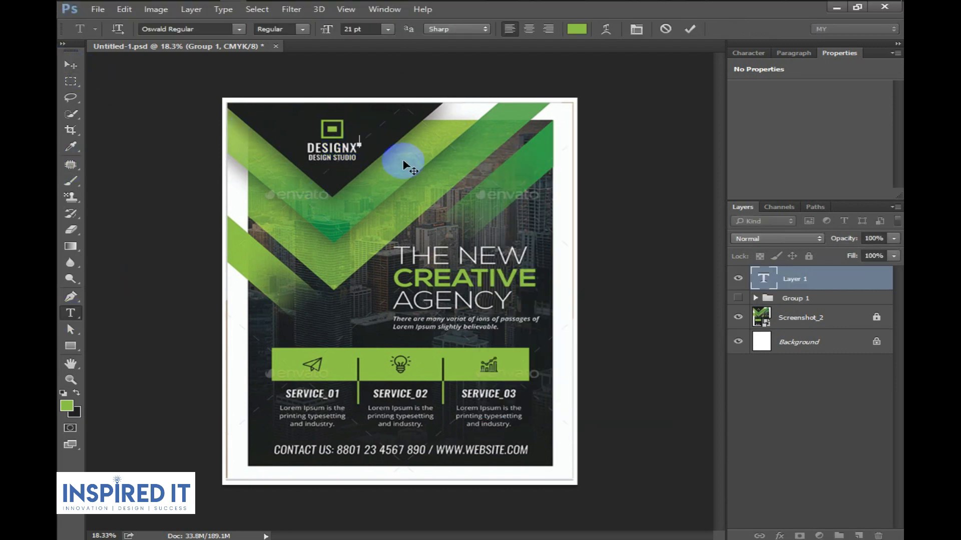
key("ctrl+v")
left_click(71, 64)
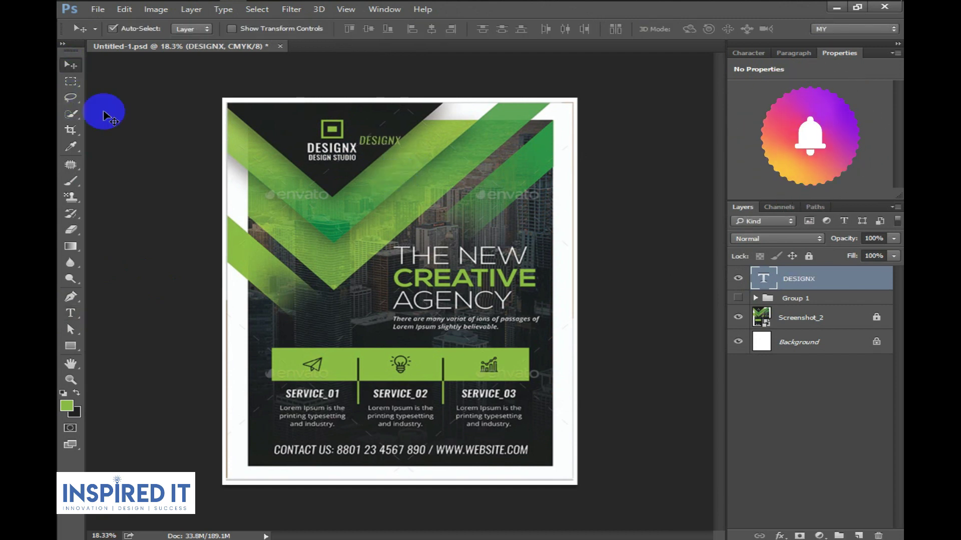
- Make the DESIGNX text red and move it below DESIGN STUDIO
left_click(66, 405)
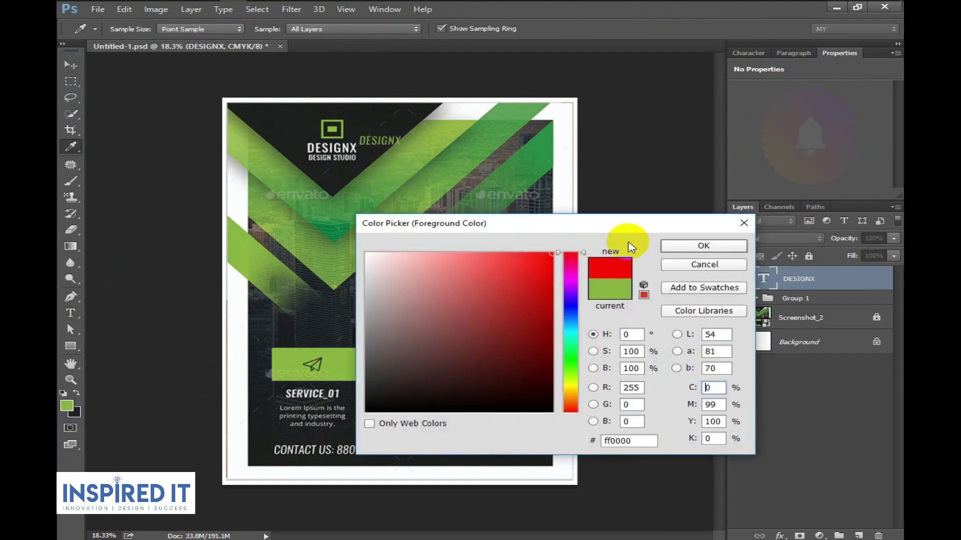
left_click(684, 246)
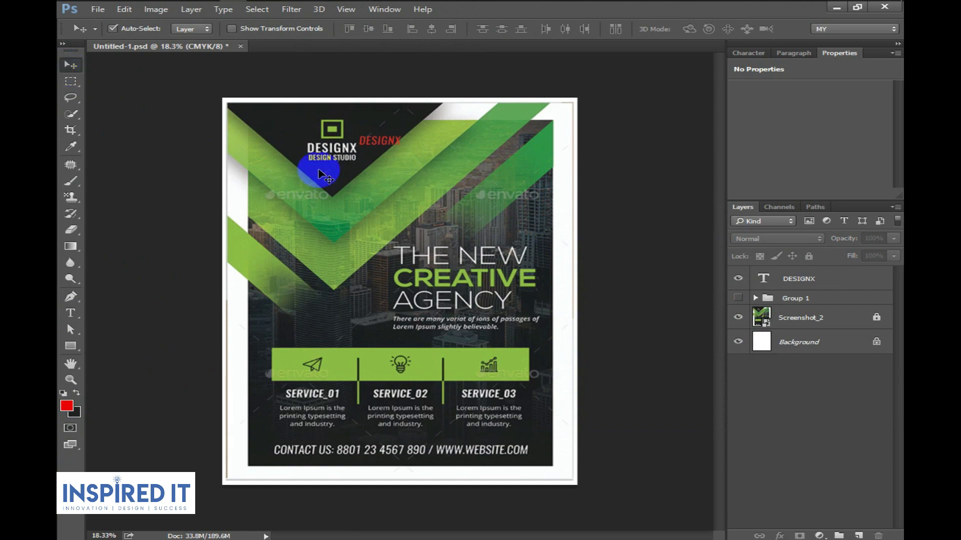
scroll(425, 175, "up", 5)
mouse_move(425, 175)
left_mouse_down()
mouse_move(349, 231)
mouse_move(325, 228)
left_mouse_up()
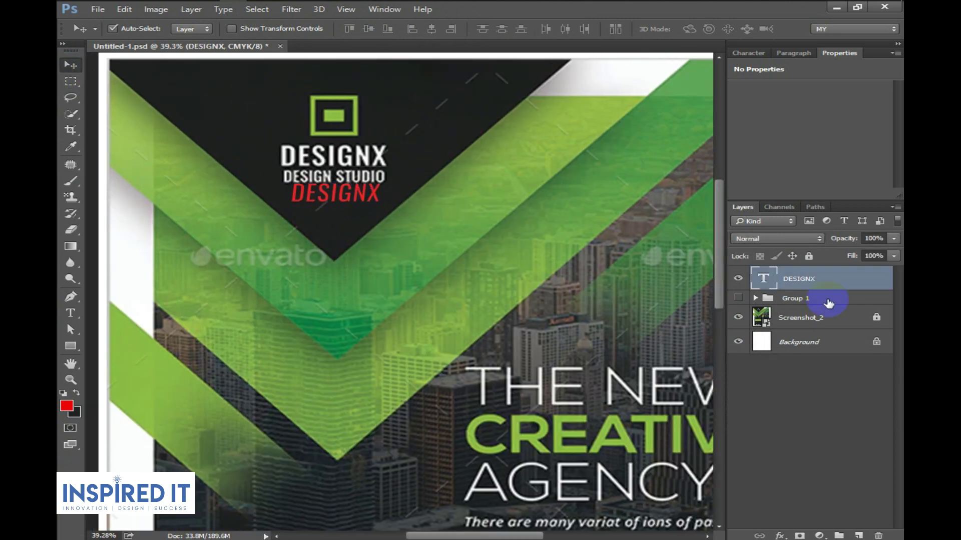
- Format DESIGNX as Oswald Medium 25 pt with Optical kerning
double_click(764, 279)
left_click(739, 56)
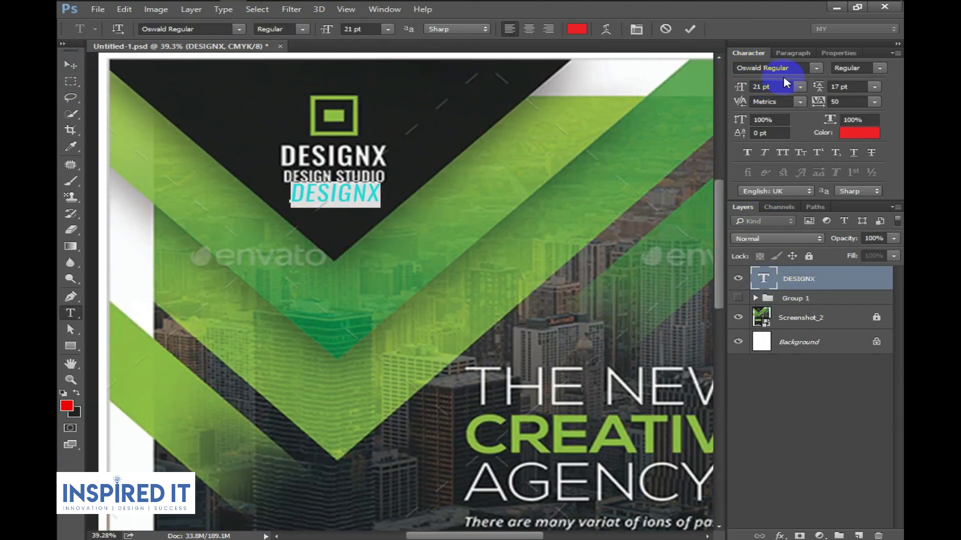
left_click(800, 87)
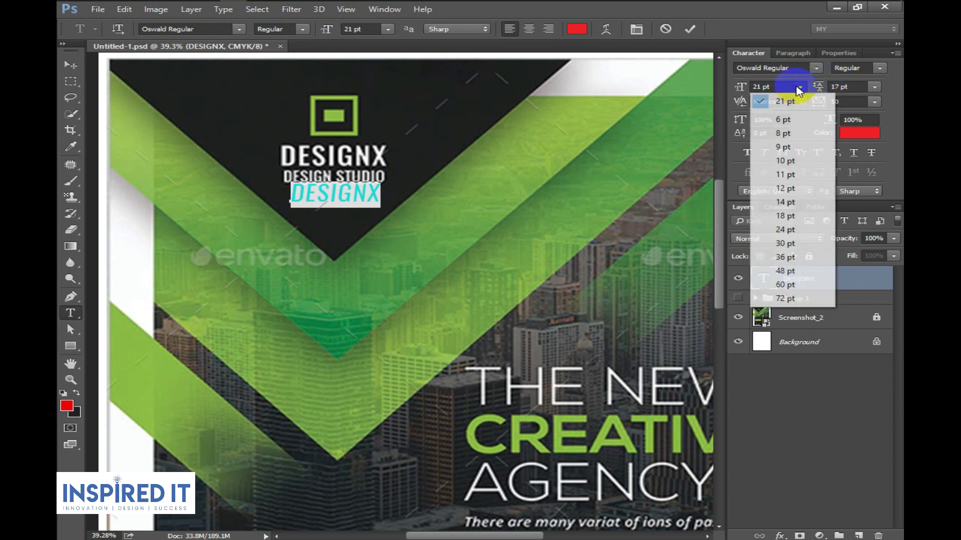
left_click(783, 213)
scroll(761, 86, "up", 1)
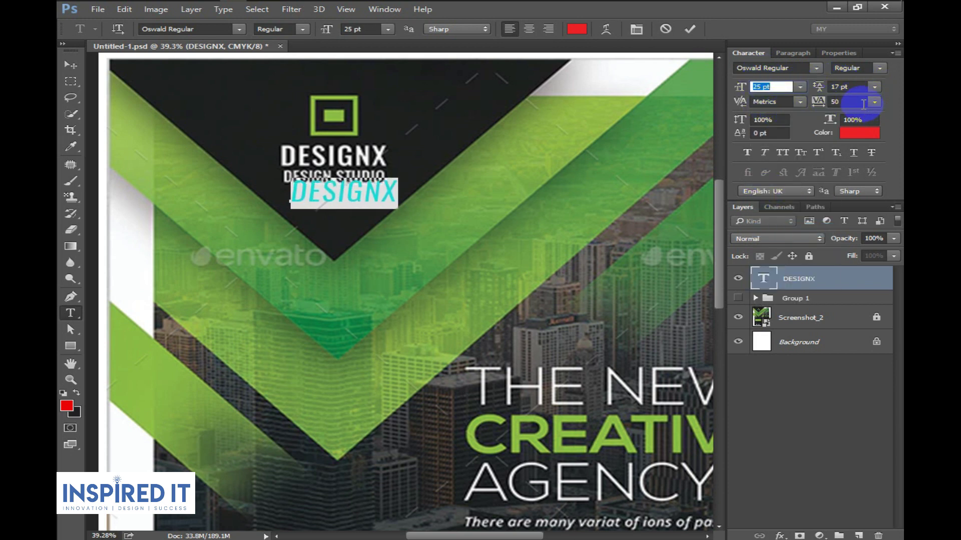
left_click(880, 69)
left_click(853, 128)
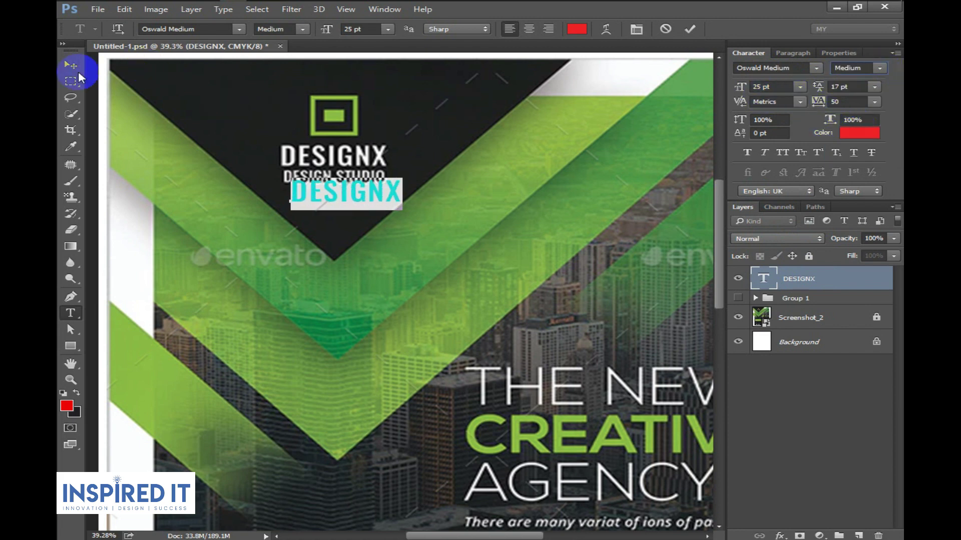
left_click(800, 102)
left_click(783, 130)
left_click(71, 65)
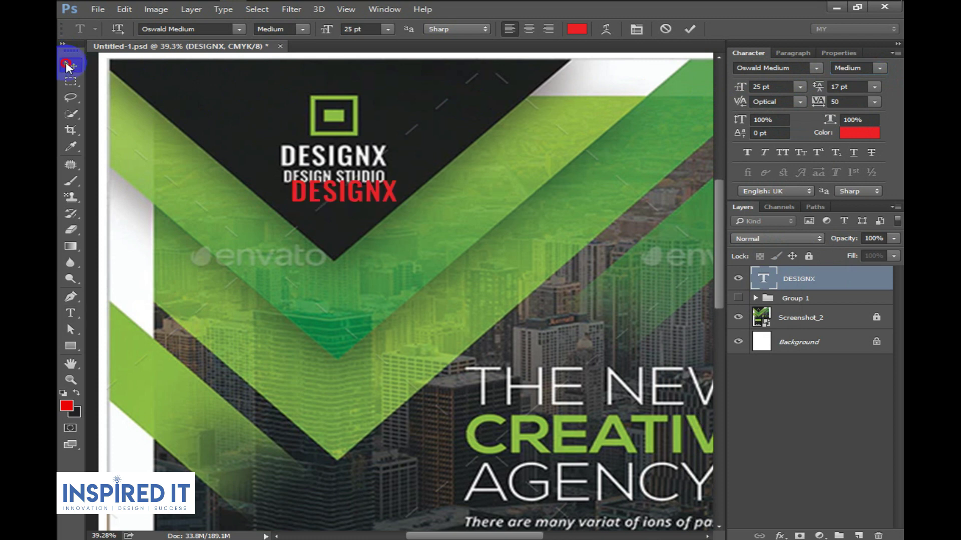
- Position the red DESIGNX exactly over the white DESIGNX title
left_click_drag(322, 189, 312, 154)
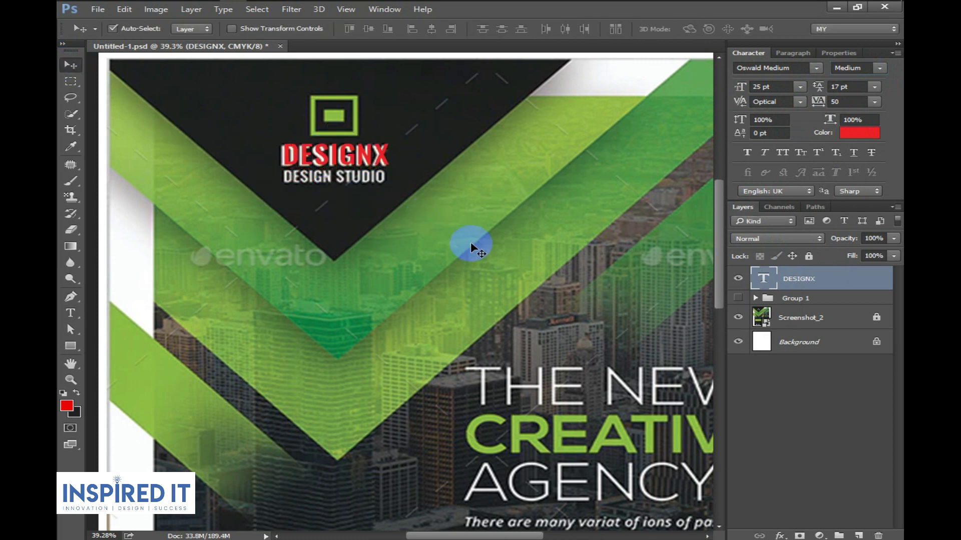
left_click(785, 288)
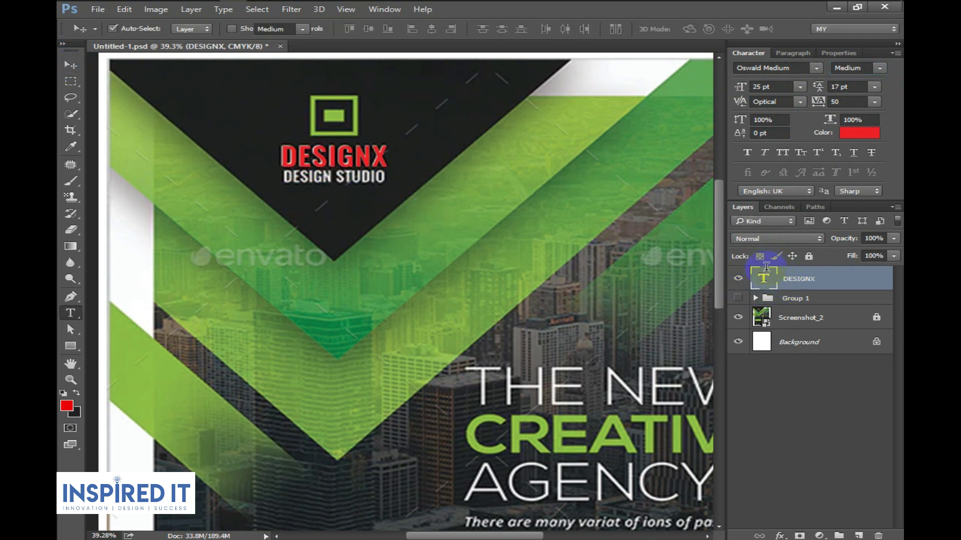
left_click(519, 25)
left_click(71, 65)
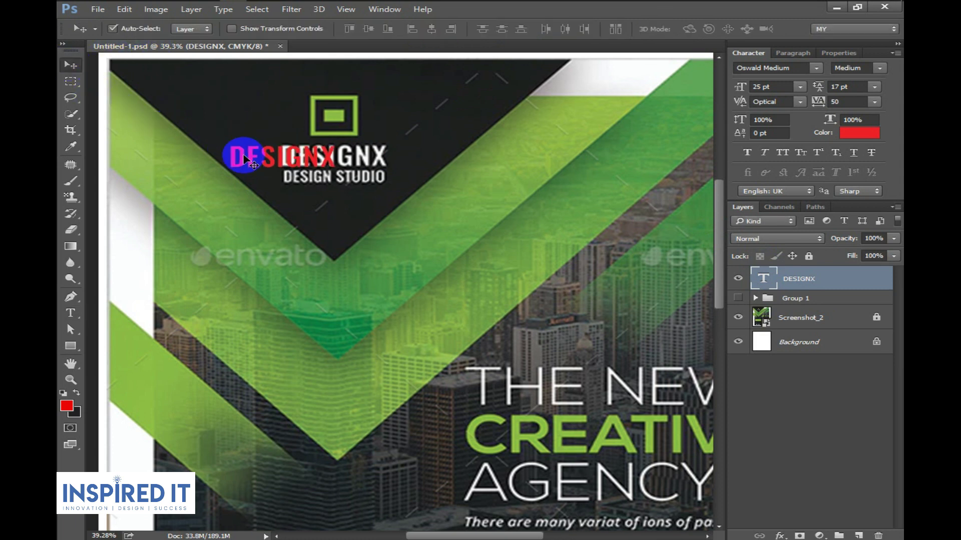
left_click_drag(245, 159, 254, 166)
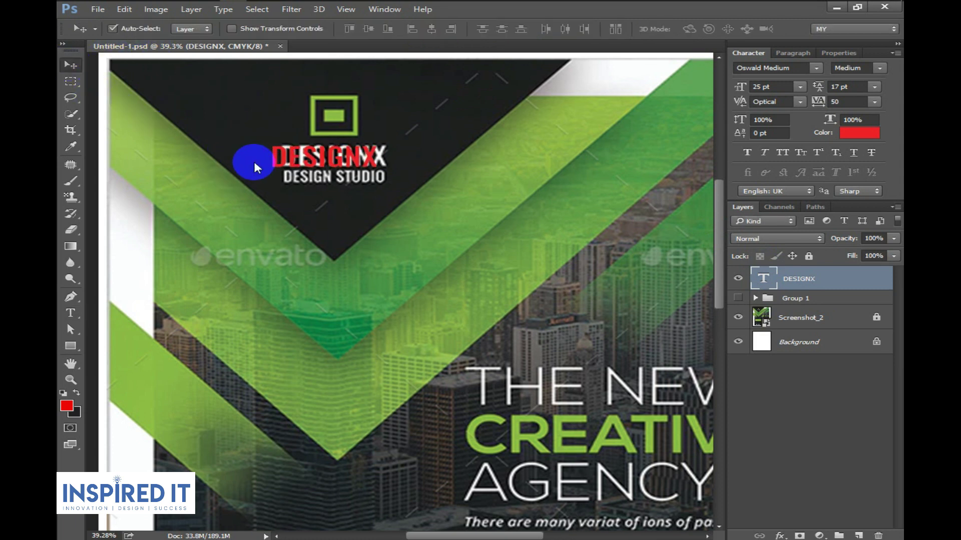
key("shift+Right")
key("shift+Right")
key("shift+Right")
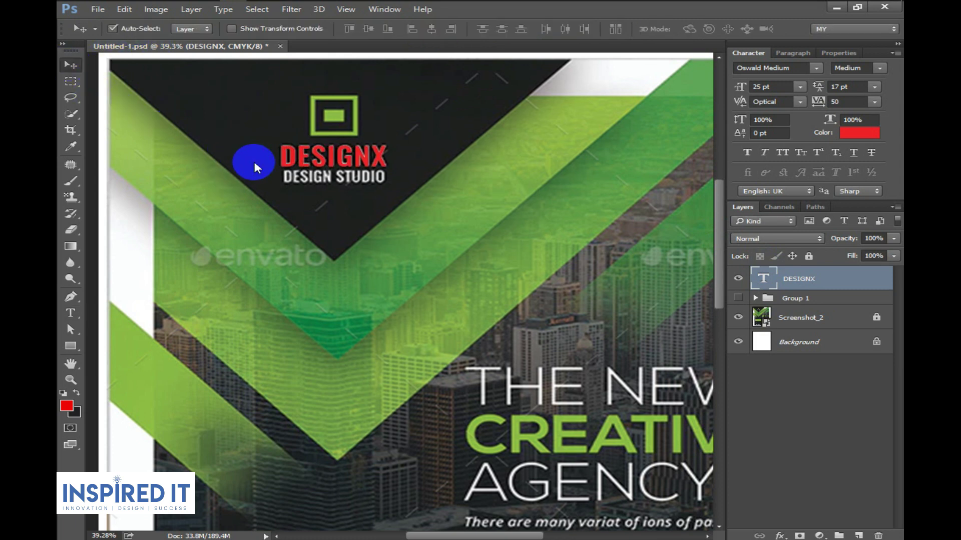
- Cut DESIGN STUDIO from the sticky note and paste it into a DESIGNX duplicate below
left_click(395, 4)
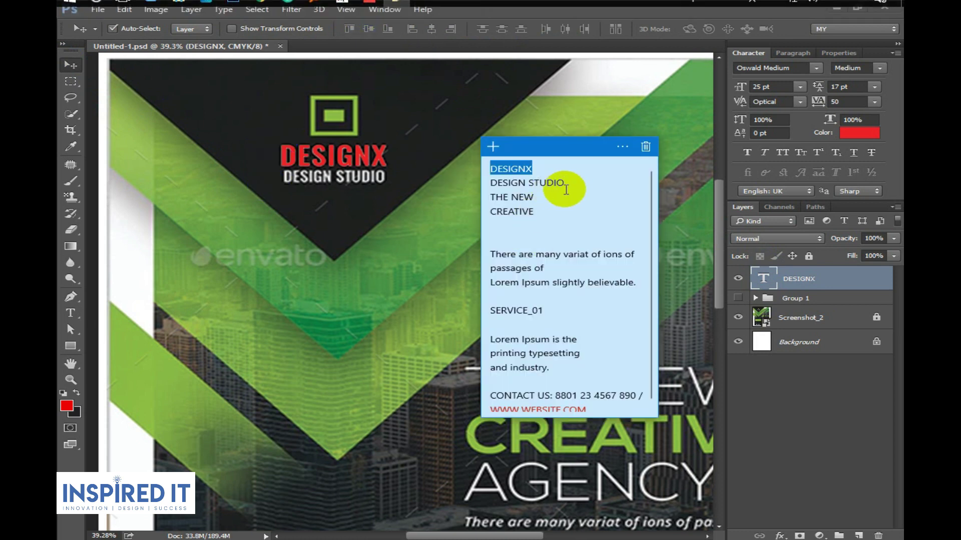
left_click(565, 186)
key("ctrl+x")
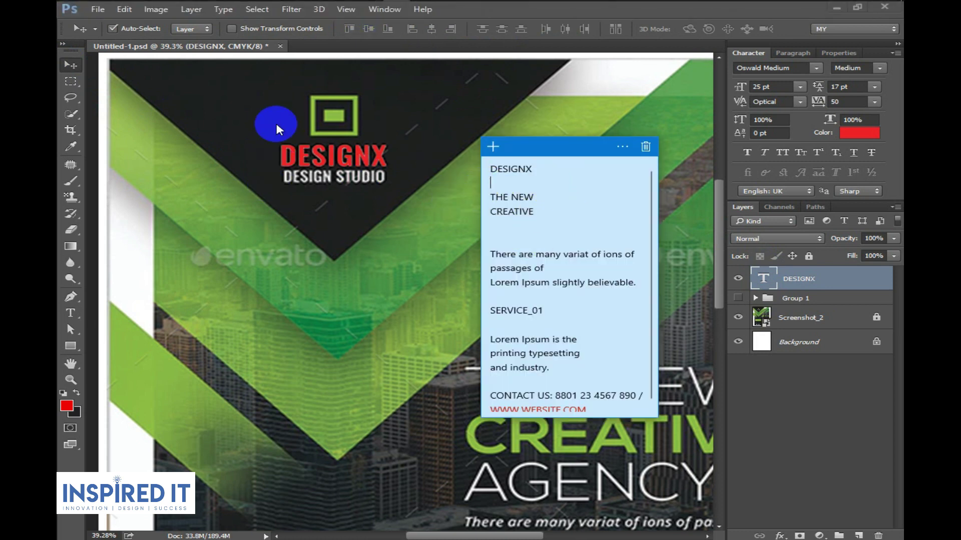
left_click(69, 65)
left_click_drag(340, 168, 340, 209)
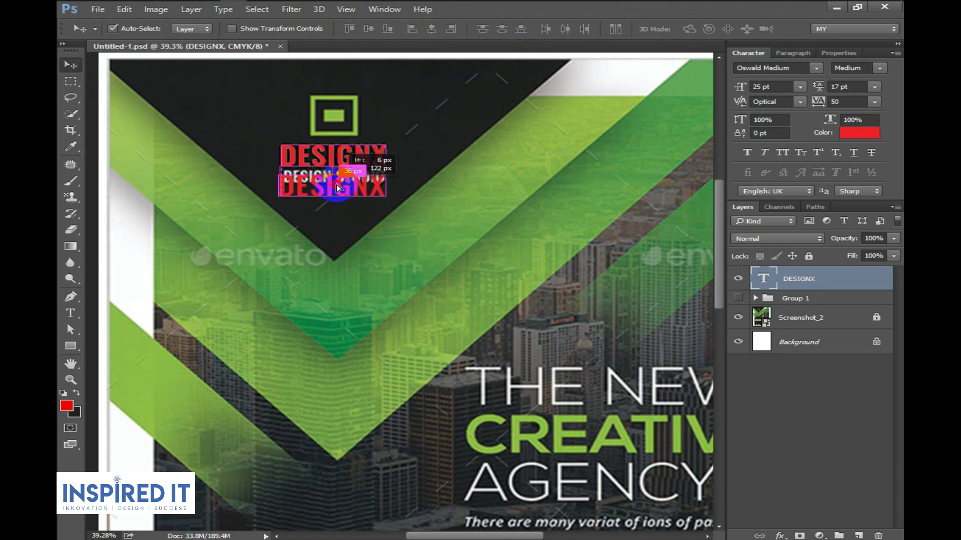
double_click(755, 283)
key("ctrl+v")
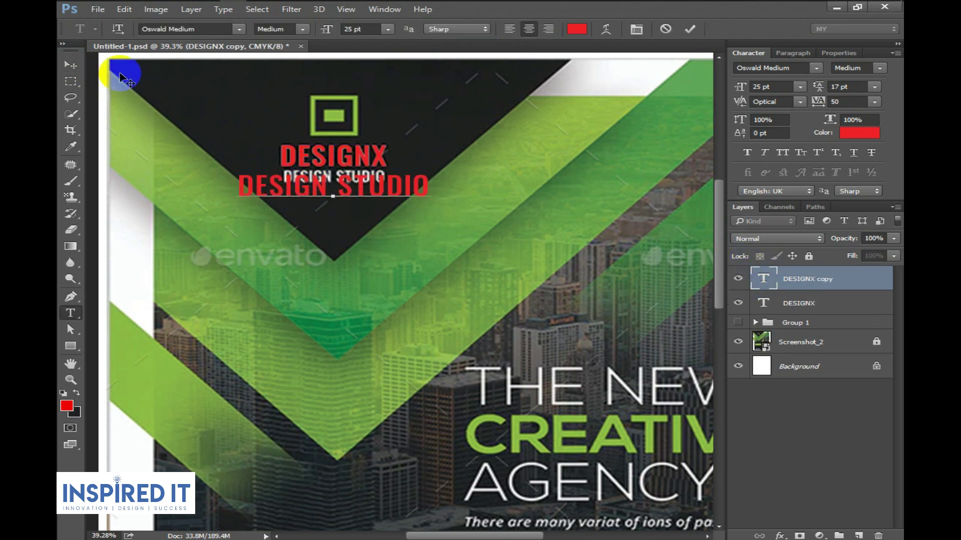
left_click(70, 65)
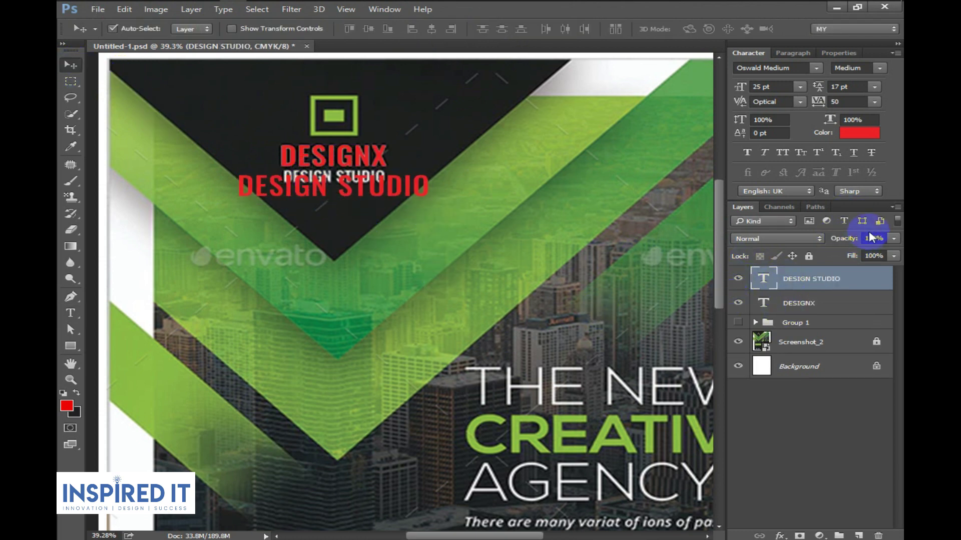
- Set DESIGN STUDIO to 14 pt and save the flyer
double_click(763, 279)
left_click(799, 87)
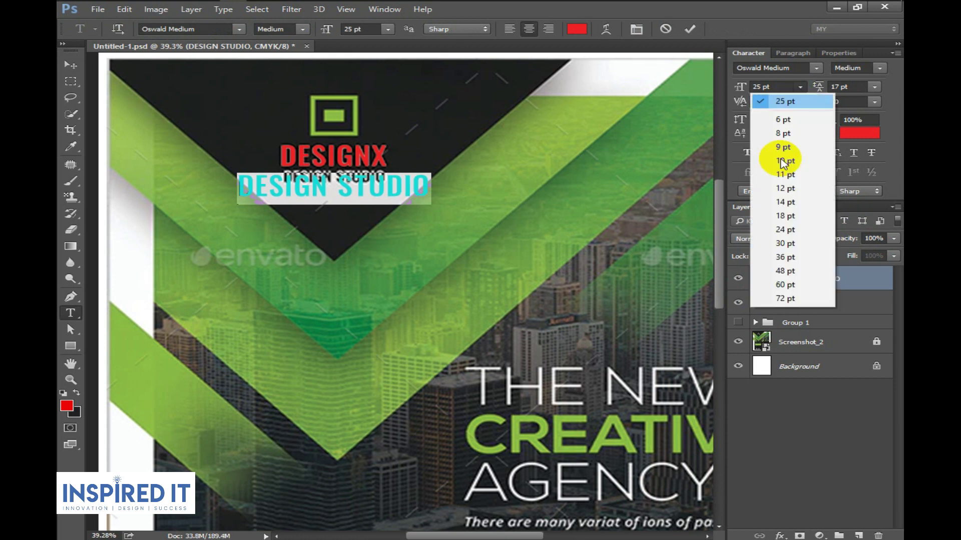
left_click(785, 205)
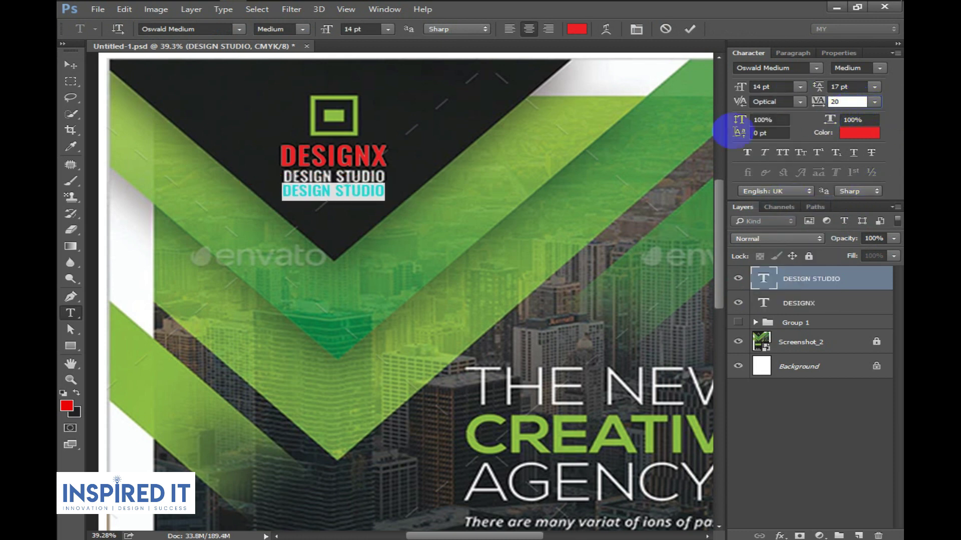
left_click(70, 65)
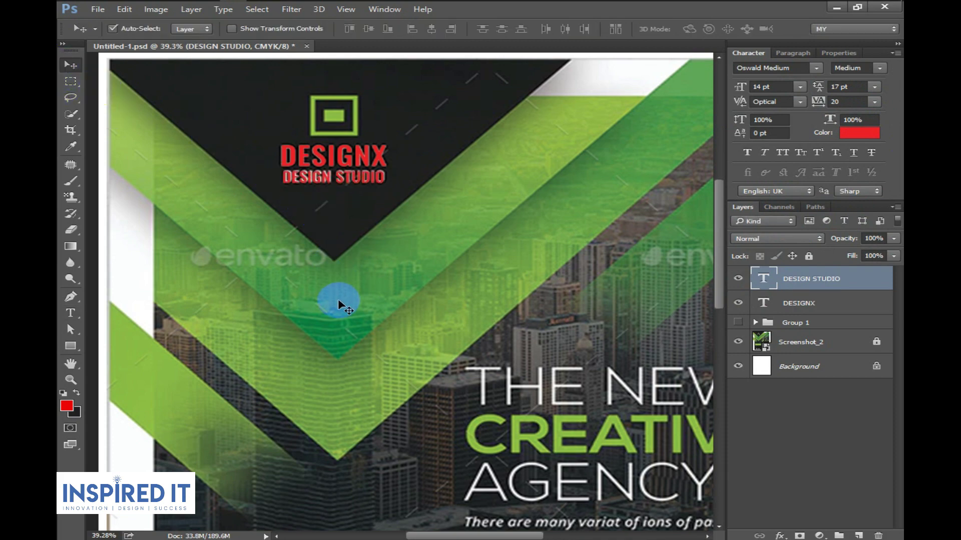
scroll(348, 257, "up", 3)
key("ctrl+s")
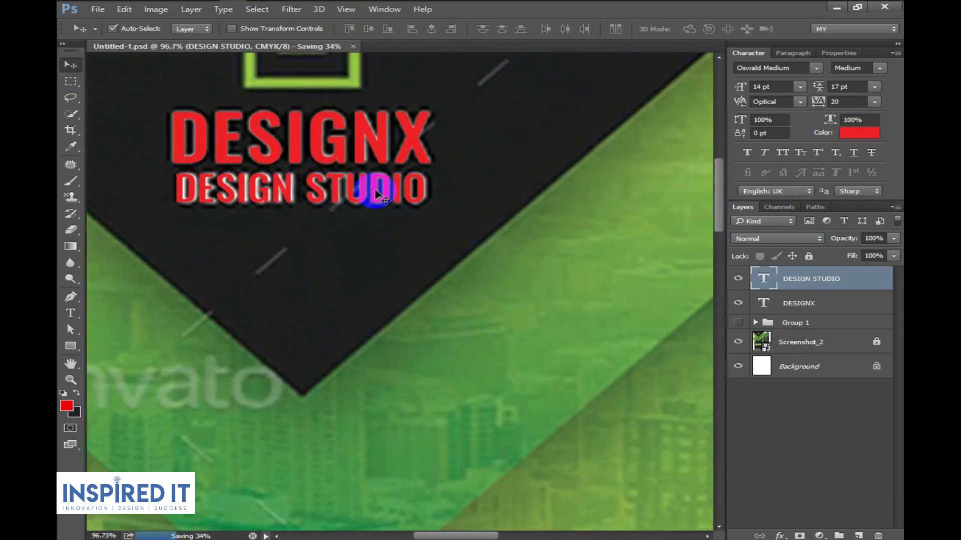
- Horizontally centre DESIGNX and DESIGN STUDIO, then draw a small rectangle inside the logo square
left_click(387, 164, "shift")
left_click(431, 28)
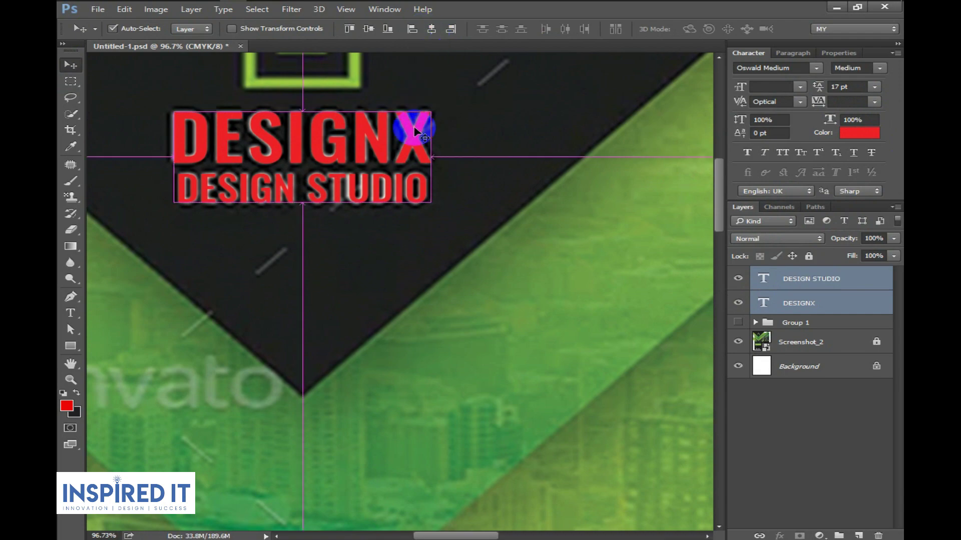
scroll(423, 219, "down", 3)
scroll(643, 290, "down", 2)
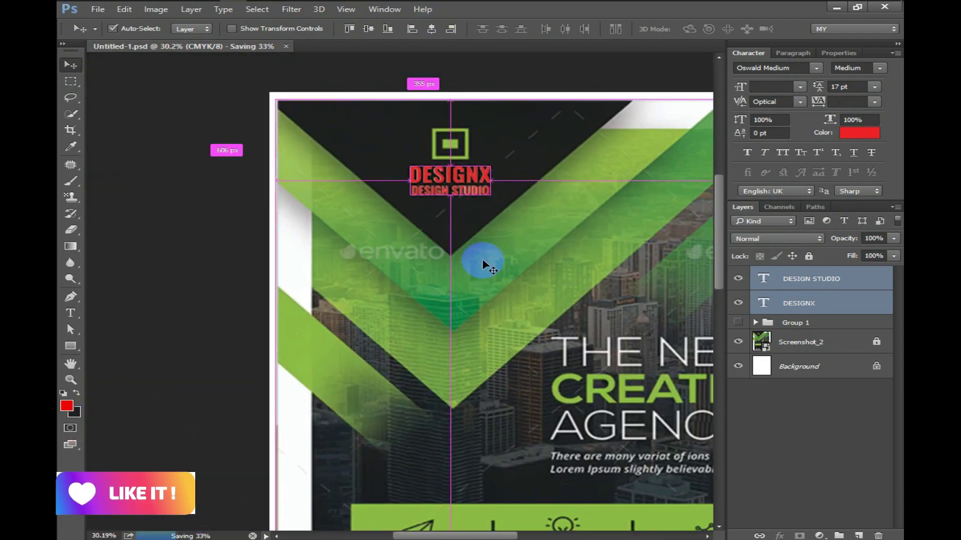
scroll(482, 262, "up", 1)
scroll(644, 268, "down", 2)
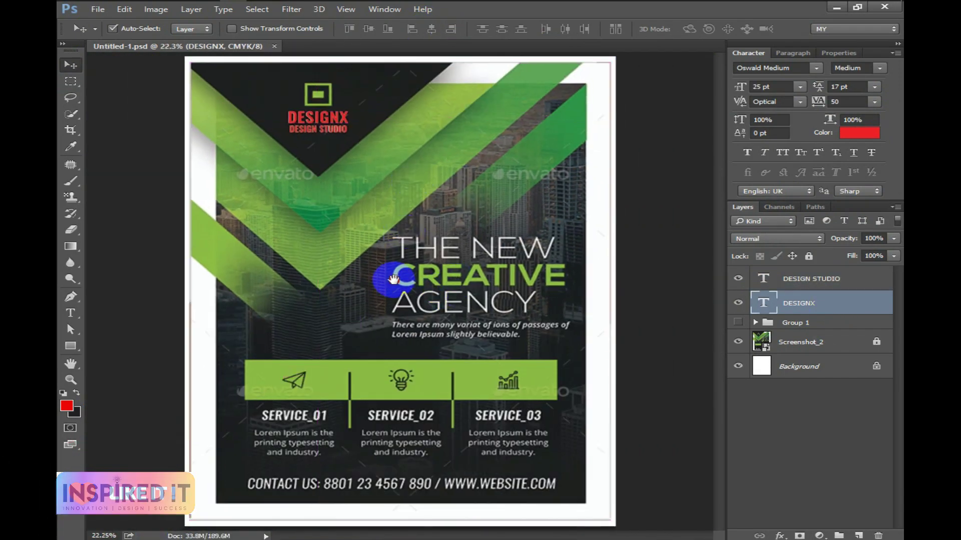
scroll(309, 87, "up", 3)
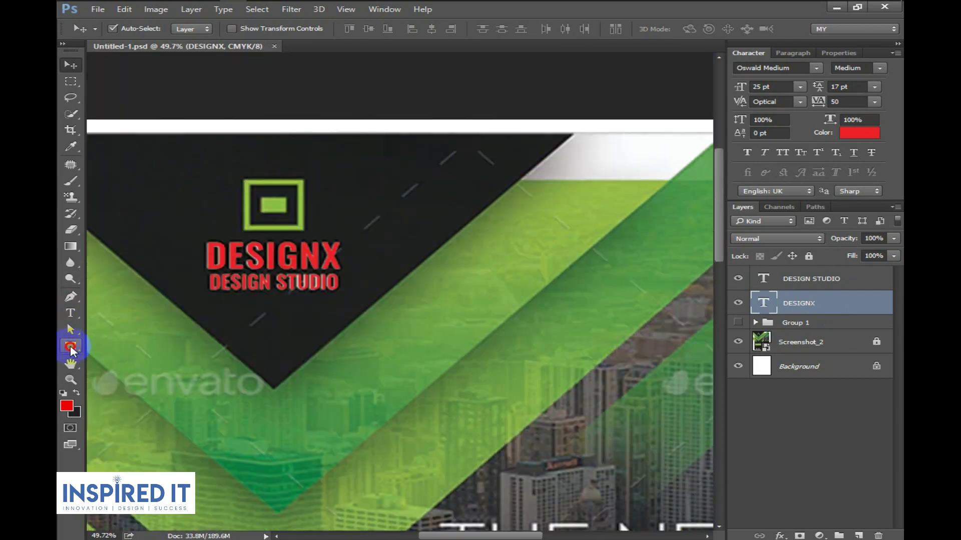
left_click(71, 346)
left_click_drag(269, 200, 292, 210)
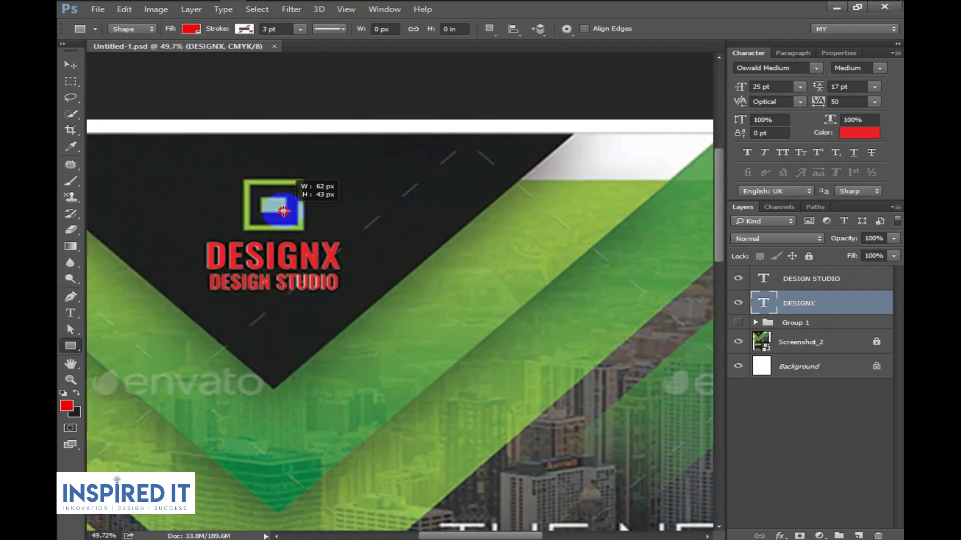
- Finish the inner rectangle and draw a square enlarged to 166 px over the logo frame
left_click_drag(285, 211, 284, 211)
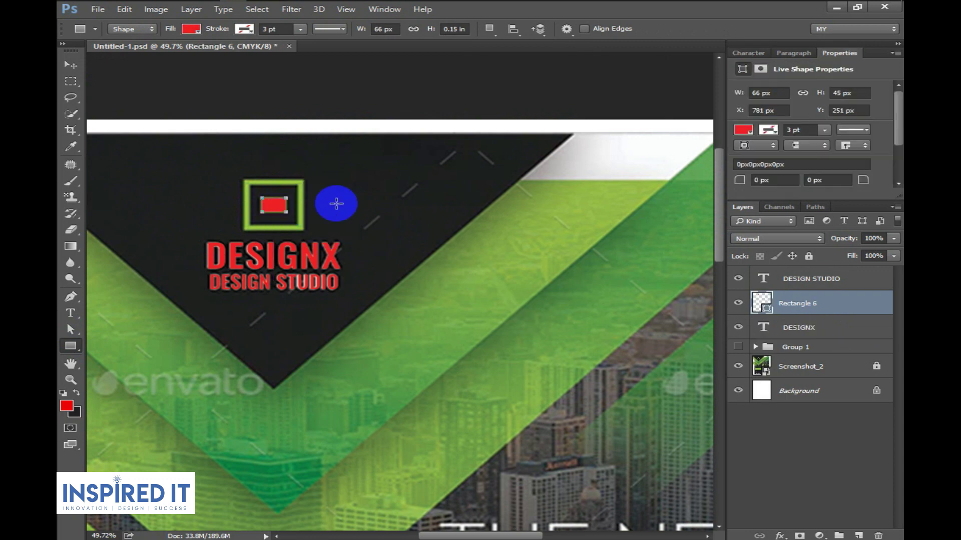
left_click(70, 65)
scroll(332, 300, "up", 2)
scroll(333, 300, "up", 1)
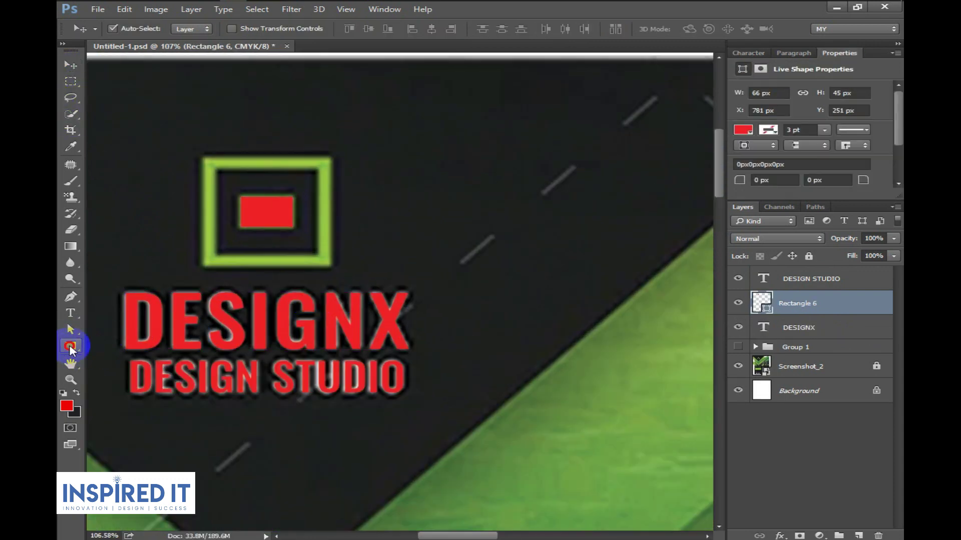
left_click(71, 346)
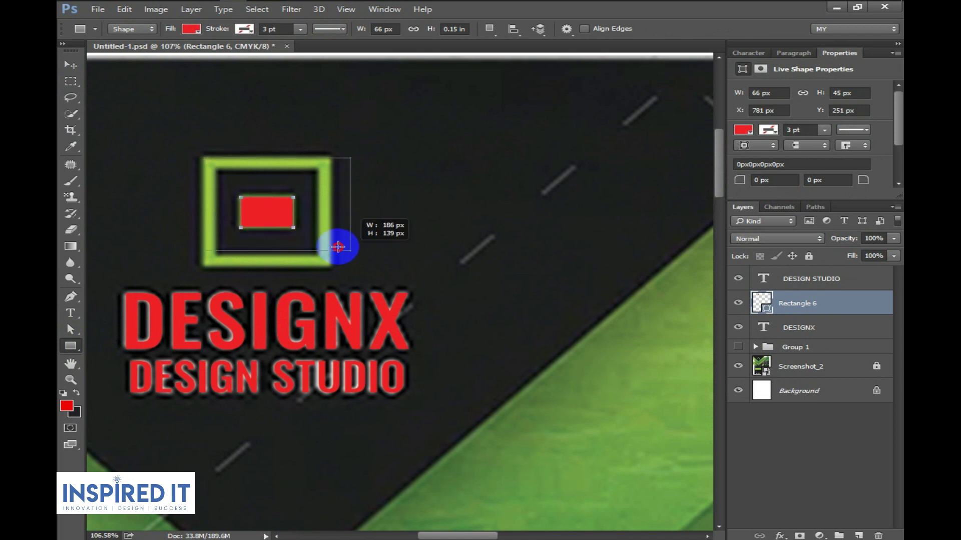
left_click_drag(205, 158, 333, 264)
left_click(70, 65)
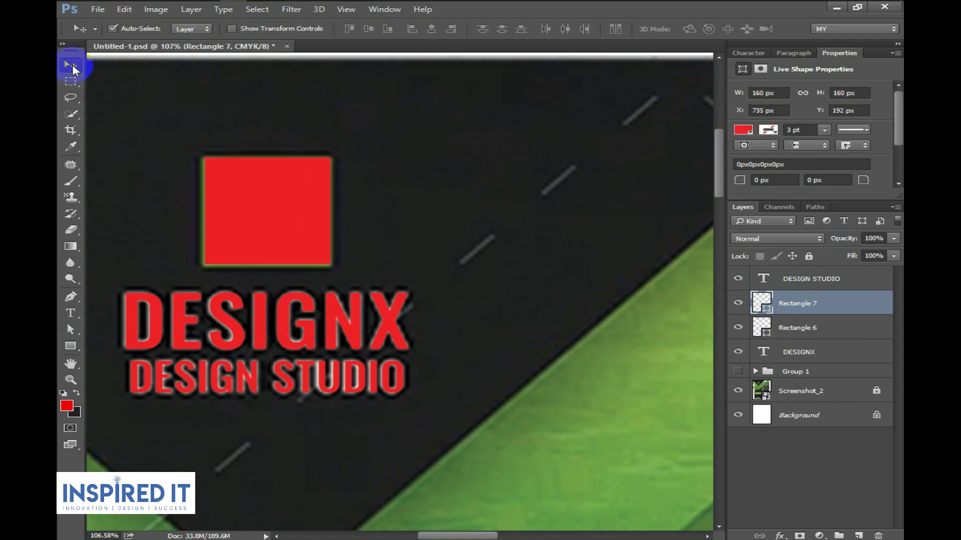
key("ctrl+t")
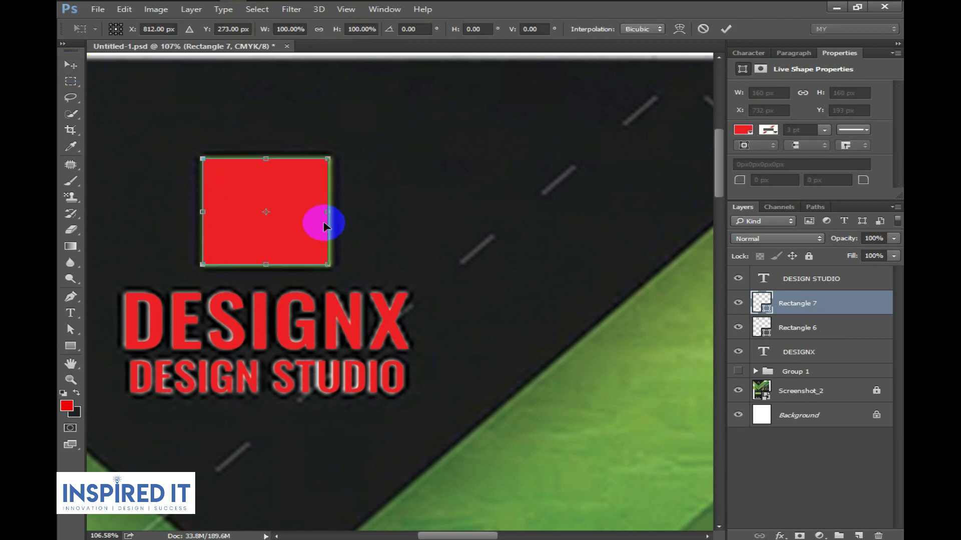
left_click_drag(327, 265, 333, 268)
key("Return")
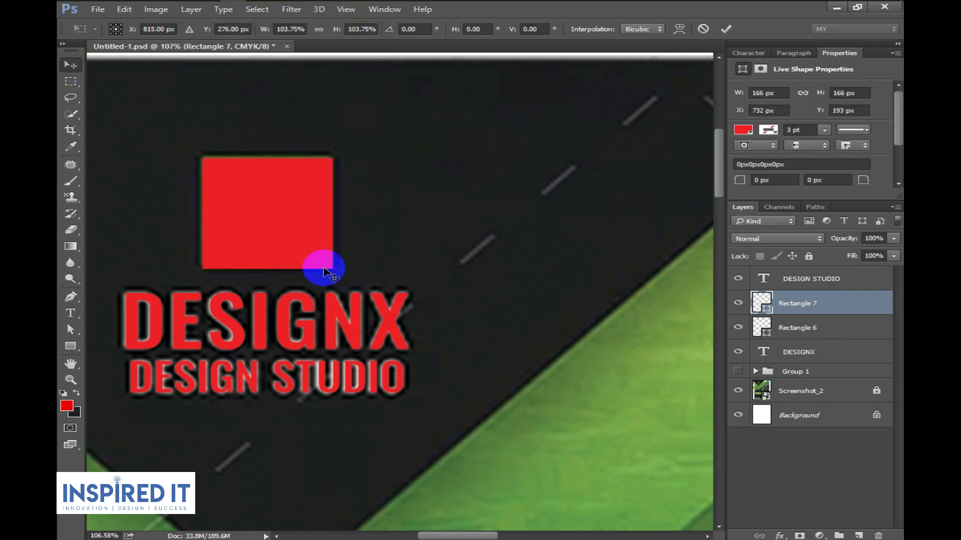
- Make the square an unfilled green outline with a 4 pt stroke
left_click(70, 346)
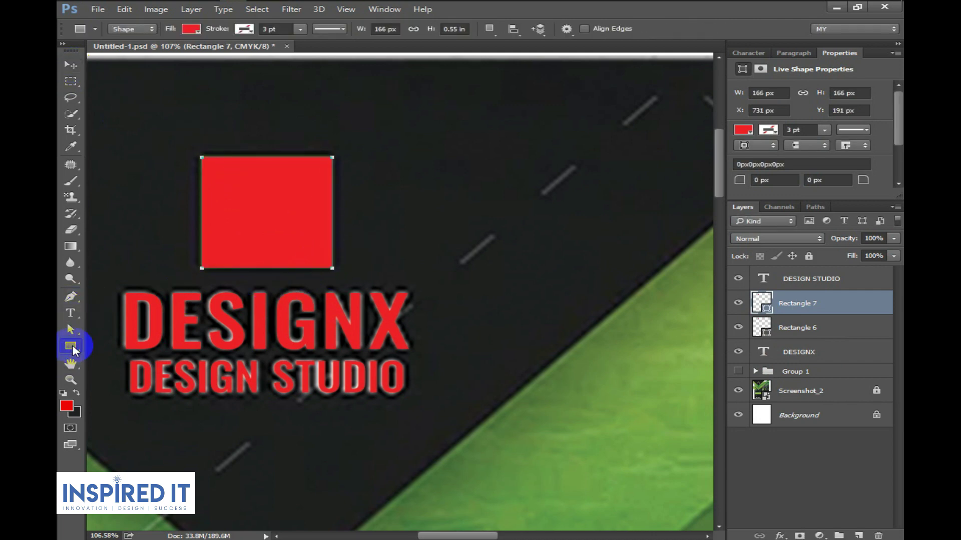
left_click(191, 28)
left_click(139, 55)
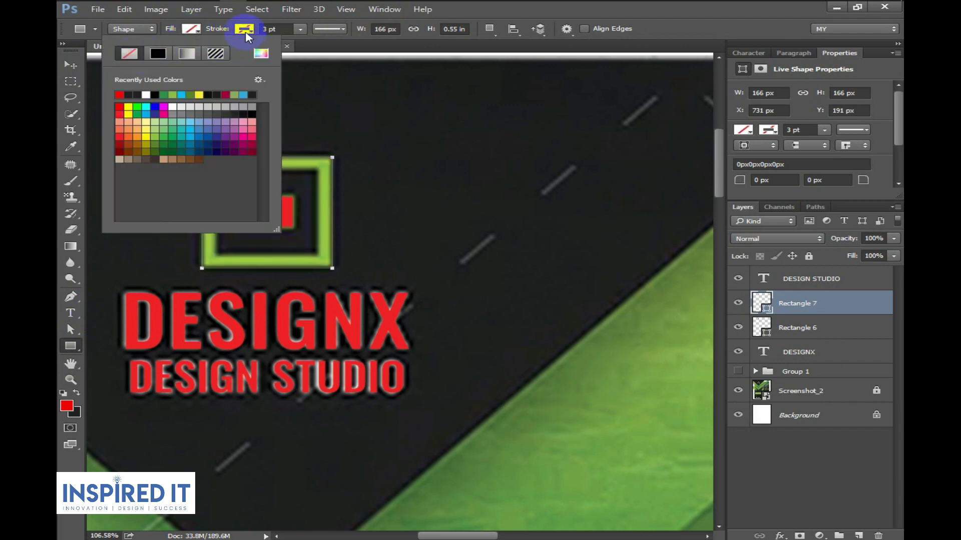
left_click(243, 30)
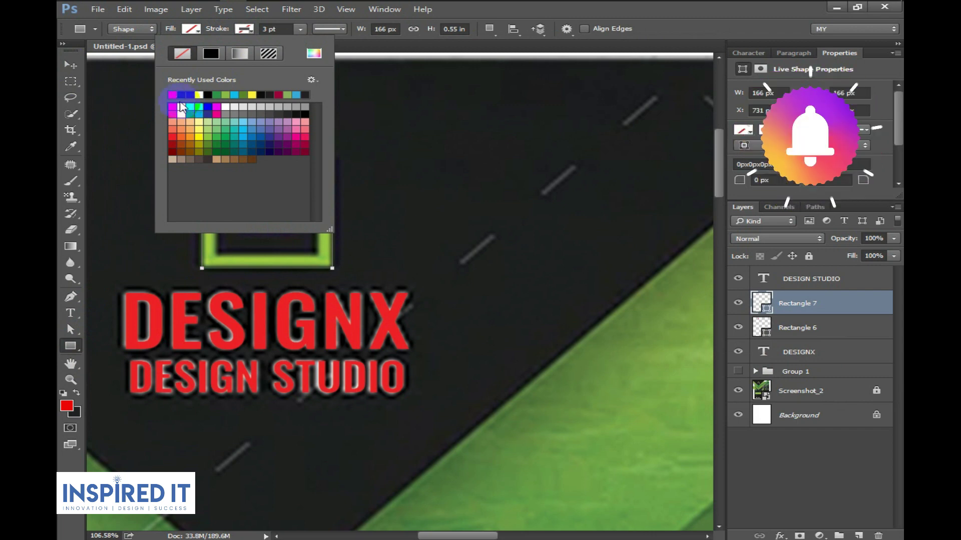
left_click(189, 114)
left_click(71, 65)
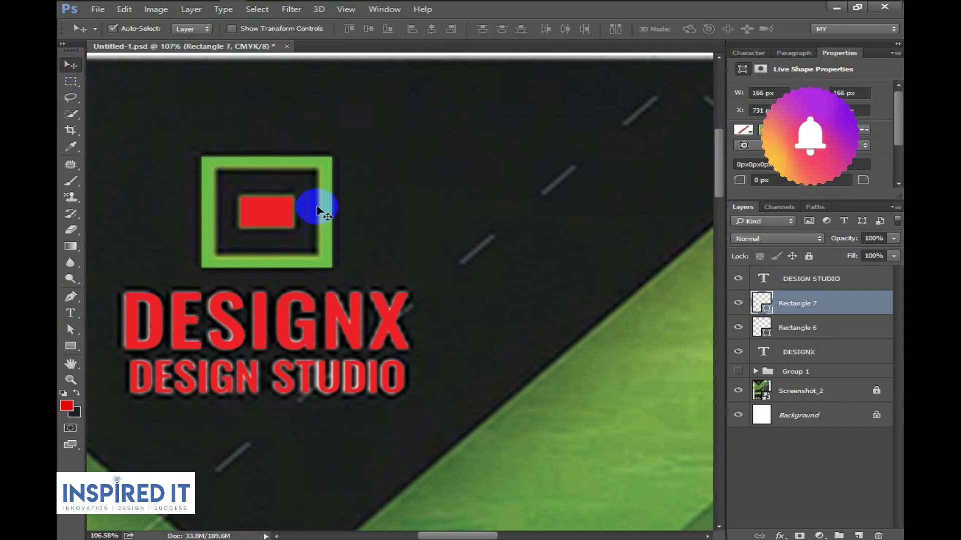
scroll(314, 207, "up", 3)
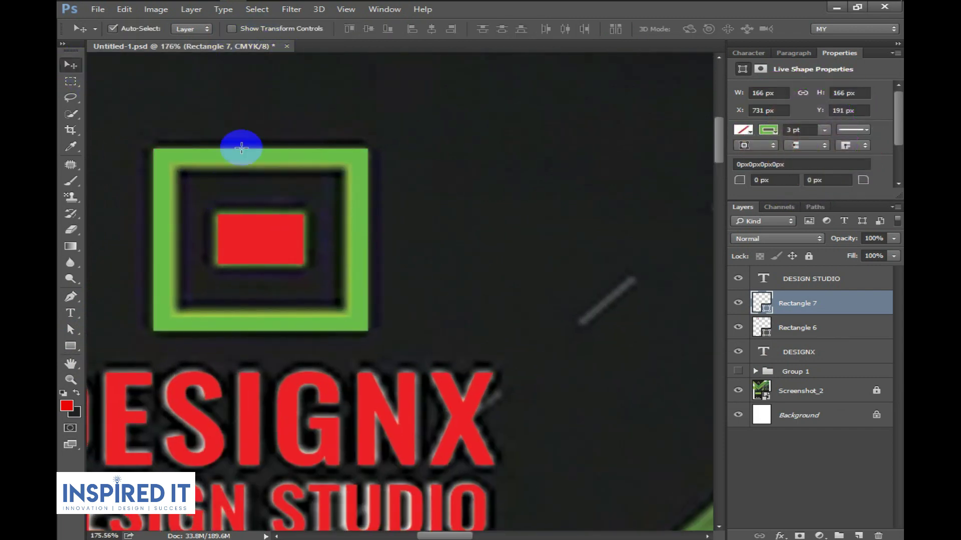
key("u")
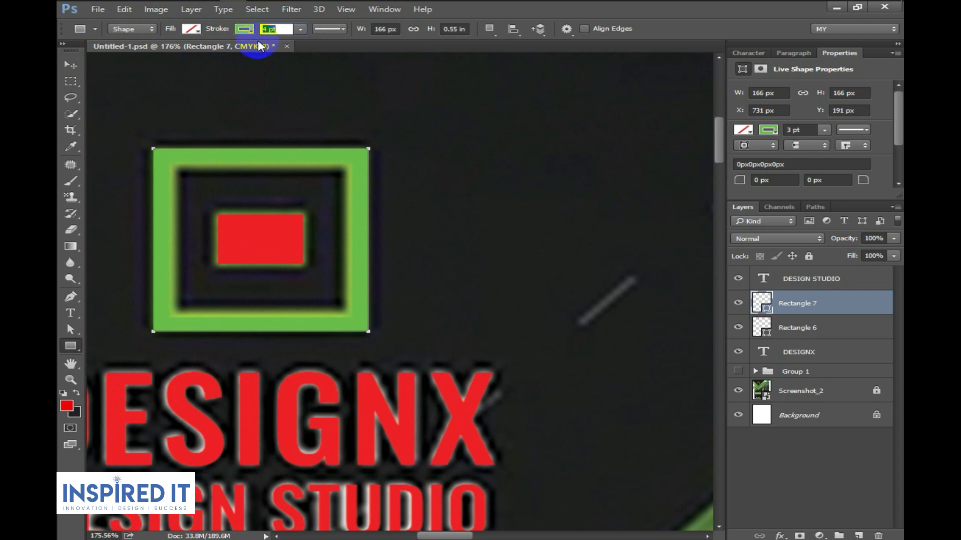
key("Return")
left_click(71, 64)
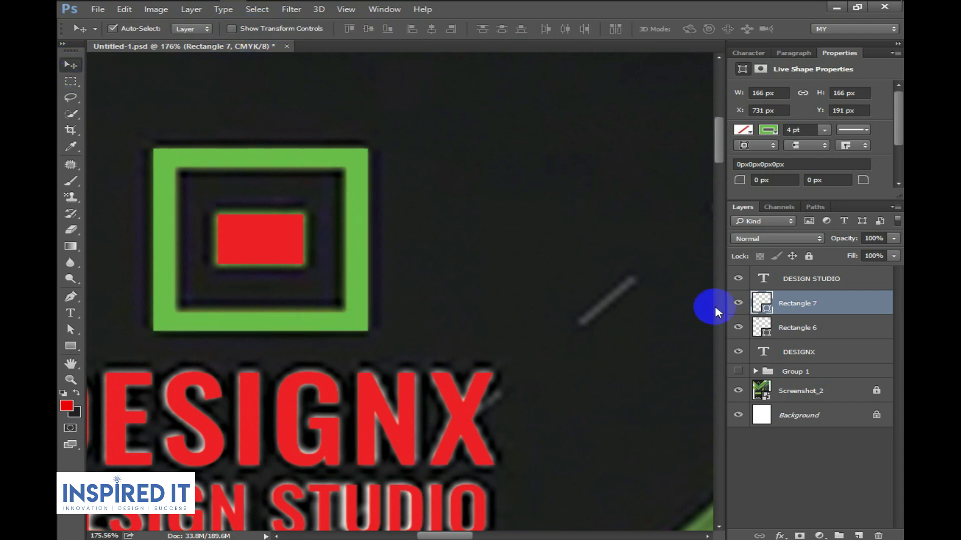
- Colour Rectangle 7 and the inner Rectangle 6 with green sampled from the flyer
double_click(761, 302)
left_click(257, 157)
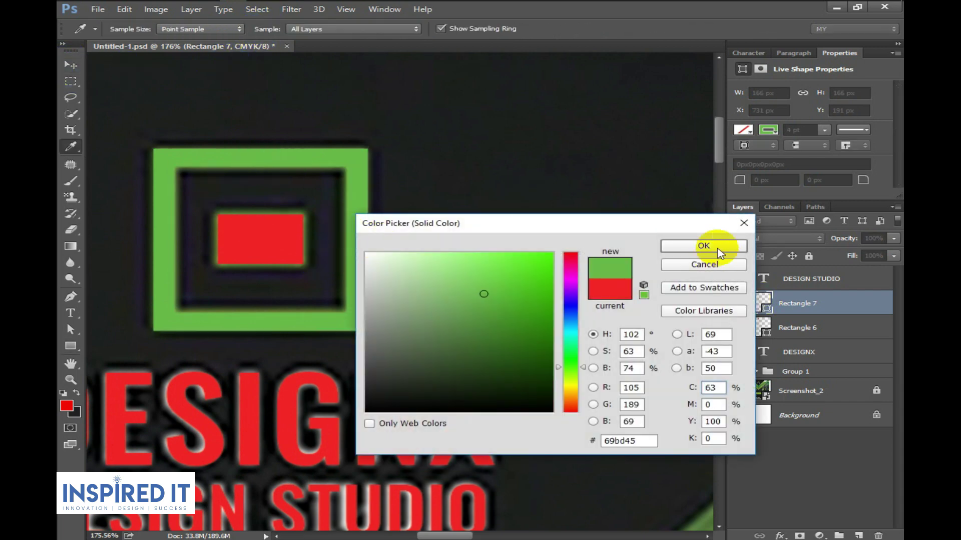
left_click(700, 246)
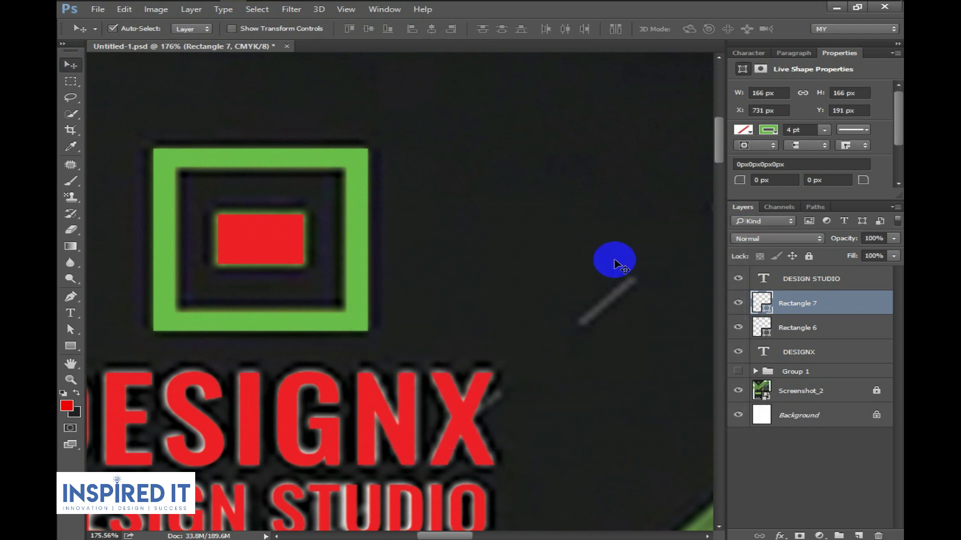
double_click(761, 327)
left_click(363, 159)
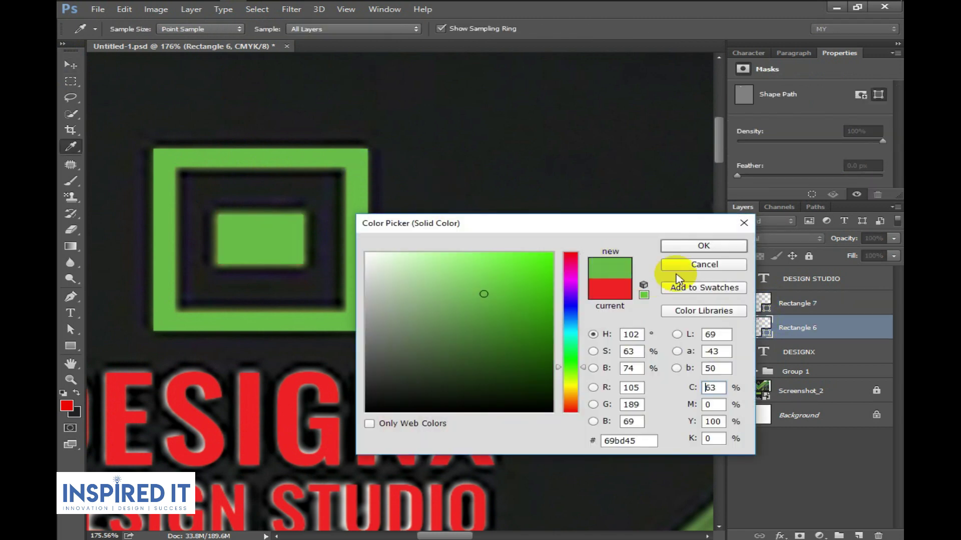
left_click(701, 246)
scroll(488, 216, "down", 5)
- Save the document and copy THE NEW from the sticky note
key("ctrl+s")
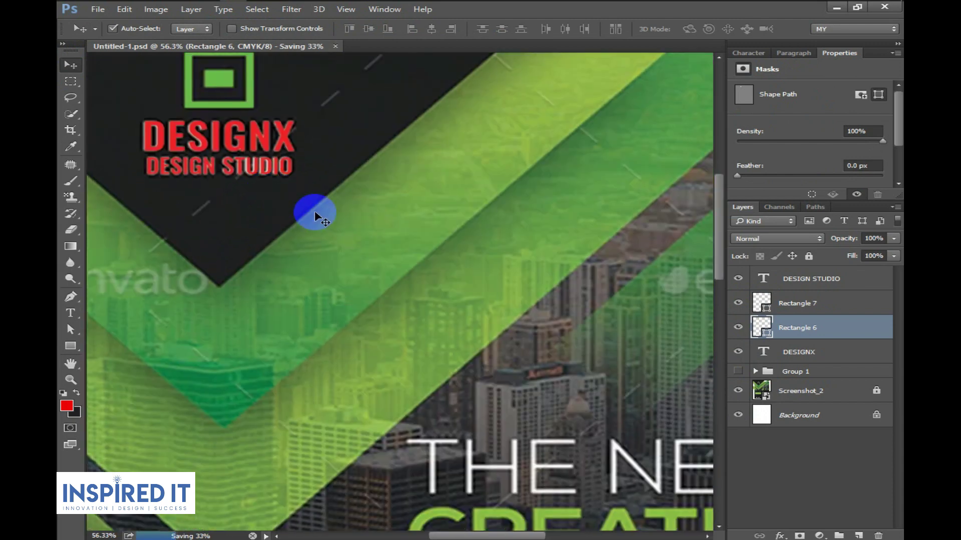
scroll(330, 240, "down", 2)
scroll(451, 325, "down", 1)
scroll(385, 264, "down", 1)
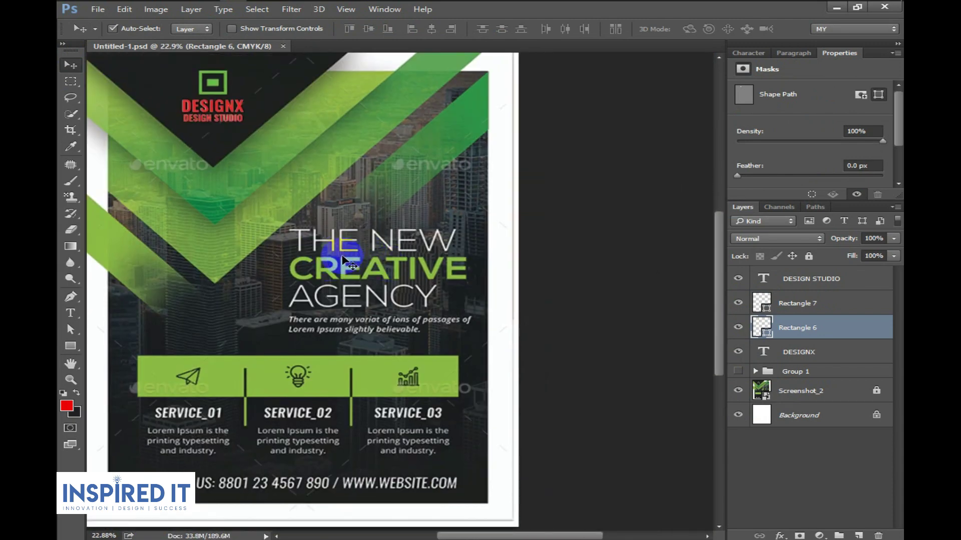
left_click(393, 9)
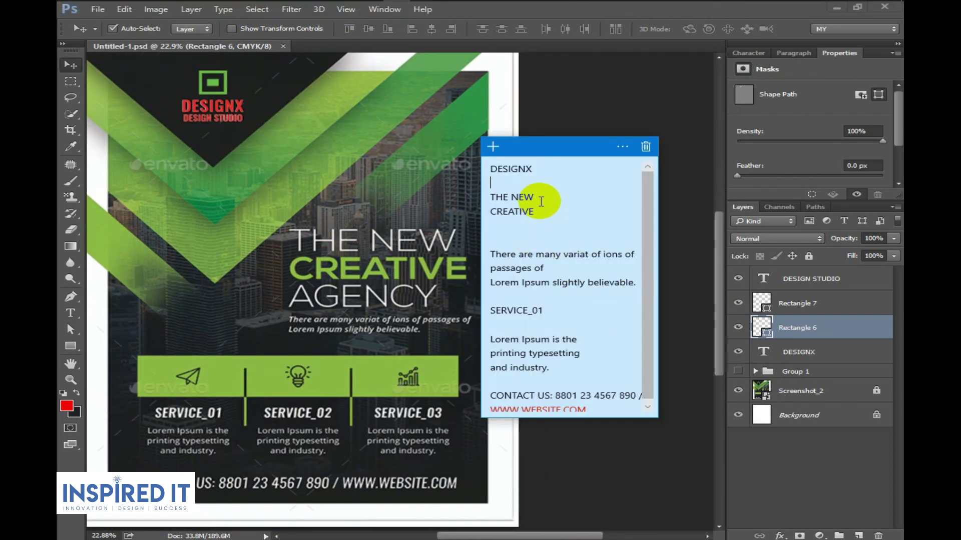
left_click_drag(543, 197, 482, 190)
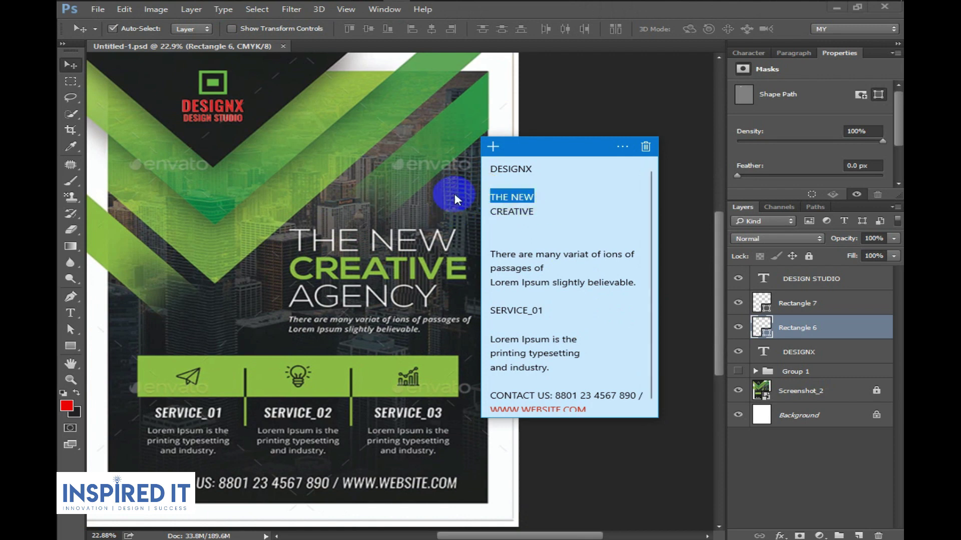
left_click(81, 76)
- Paste THE NEW as a new text layer and move it onto the headline
left_click(288, 275)
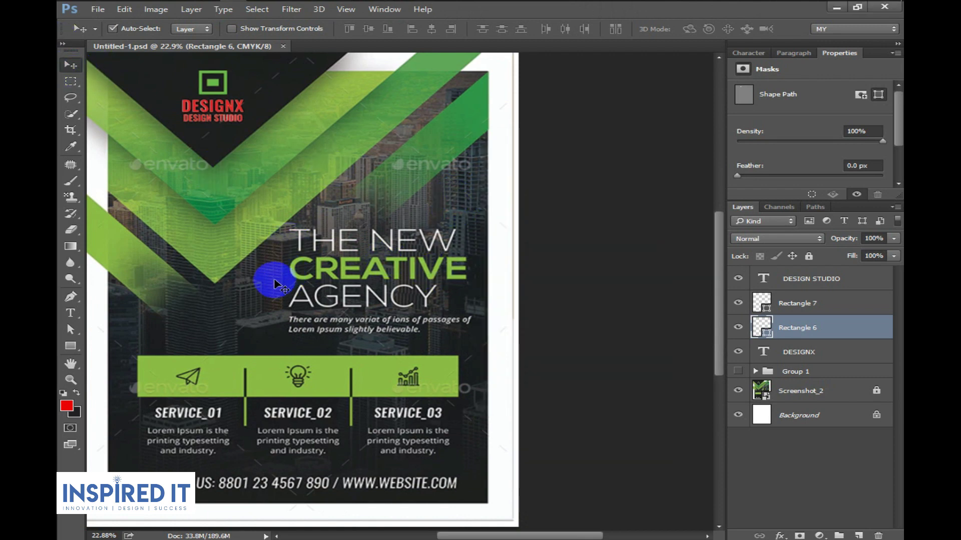
key("t")
left_click(298, 211)
key("ctrl+v")
key("ctrl+v")
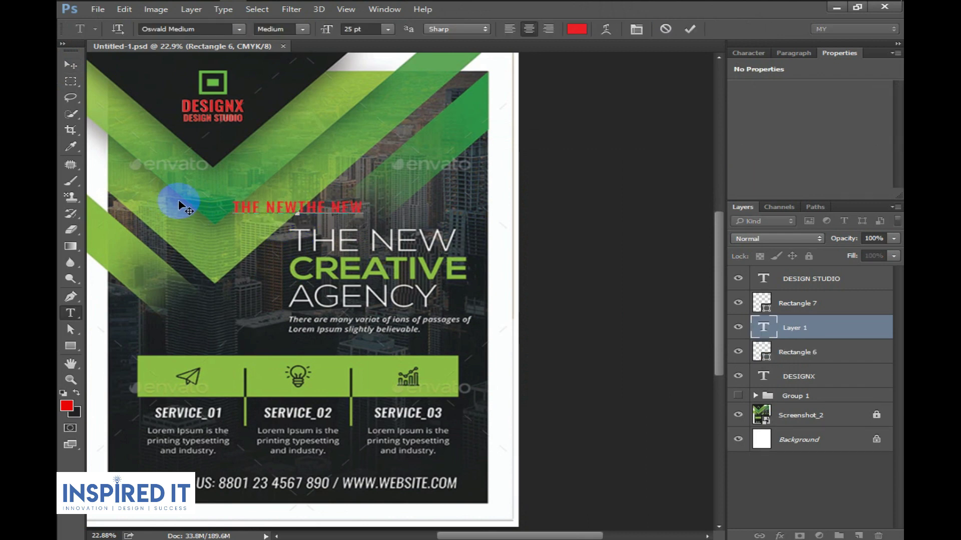
left_click(70, 65)
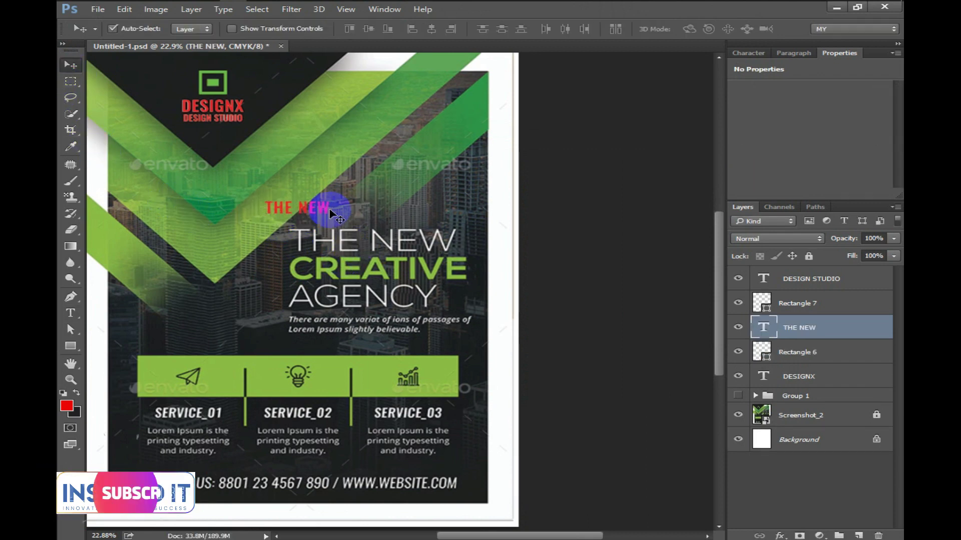
left_click_drag(322, 205, 352, 238)
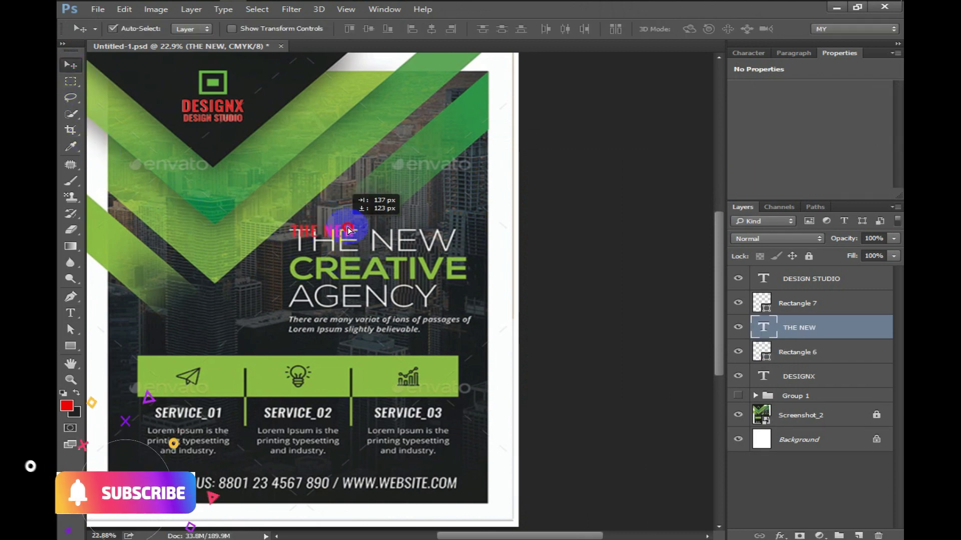
- Set THE NEW to Nexa Demo Light 52 pt, Optical kerning, tracking -5
double_click(768, 331)
left_click(748, 53)
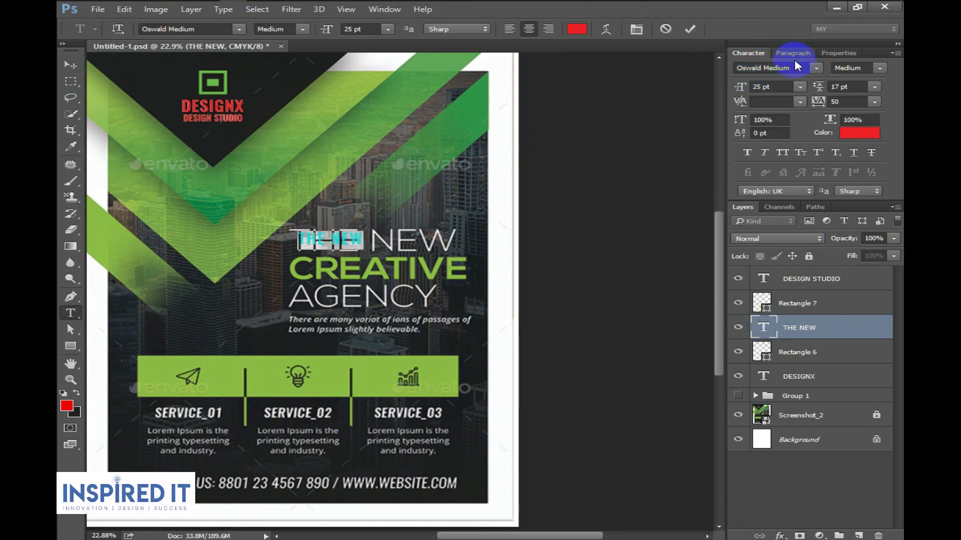
type("nex")
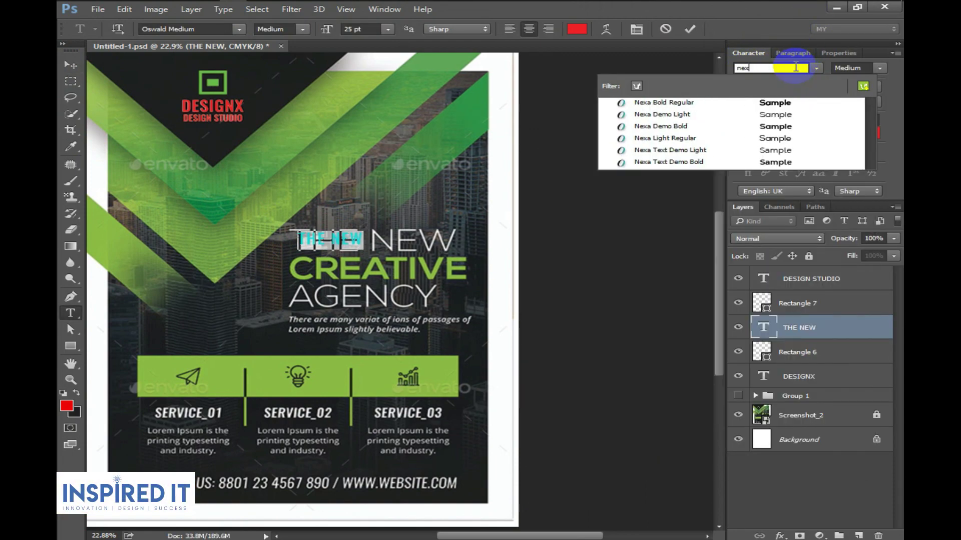
left_click(690, 114)
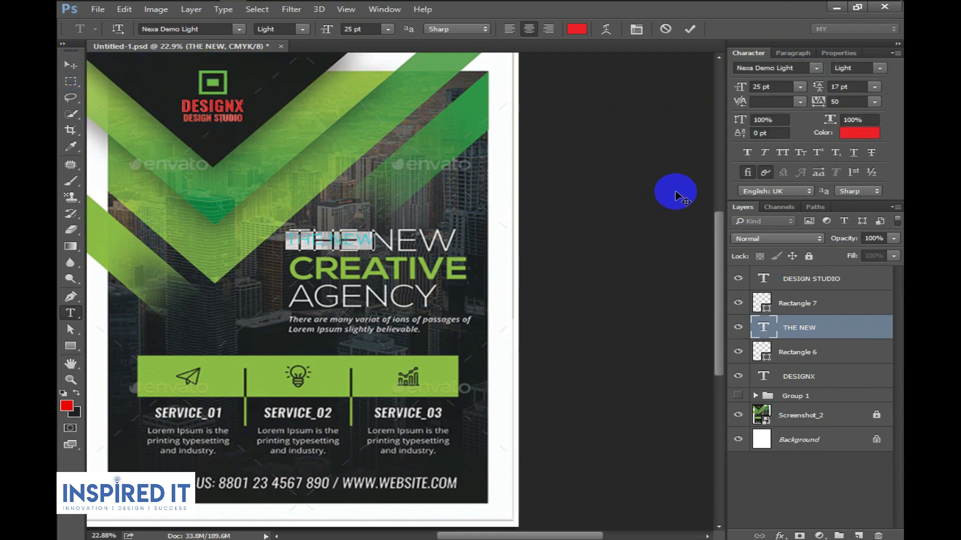
left_click(800, 86)
left_click(784, 270)
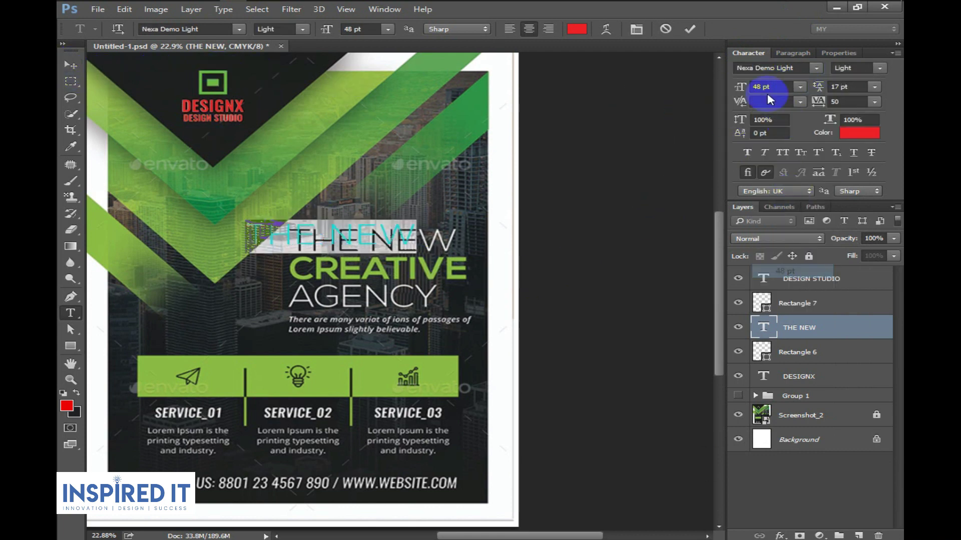
key("Up")
key("Up")
key("Up")
key("Up")
left_click(800, 102)
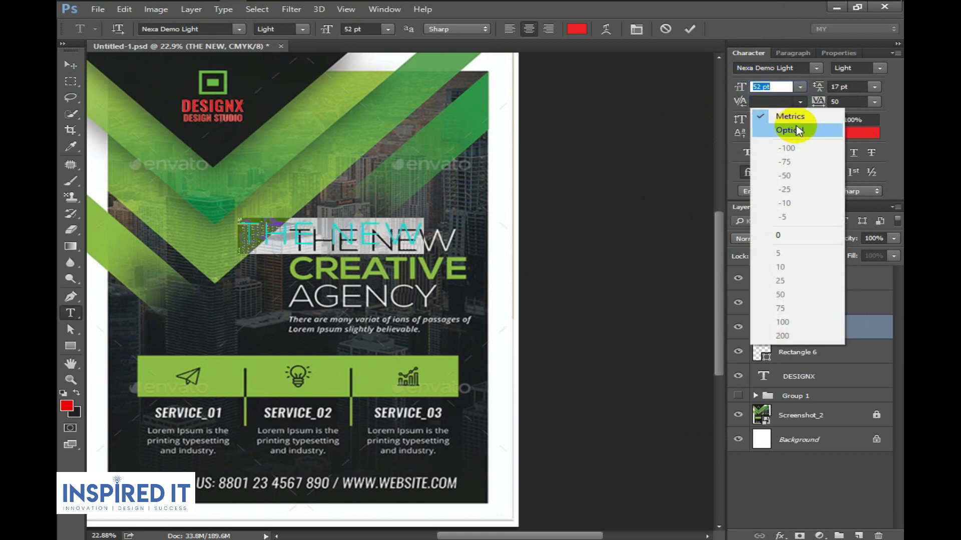
left_click(770, 126)
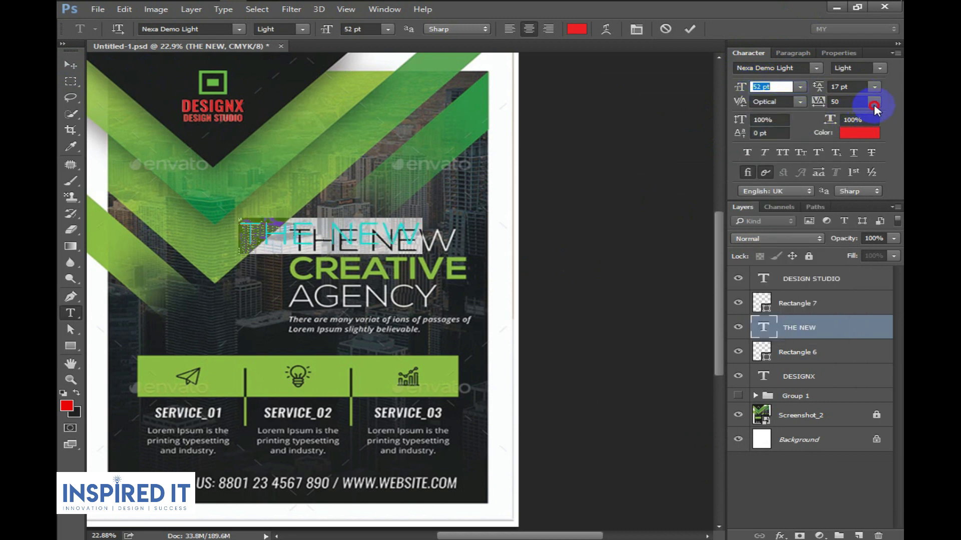
left_click(873, 102)
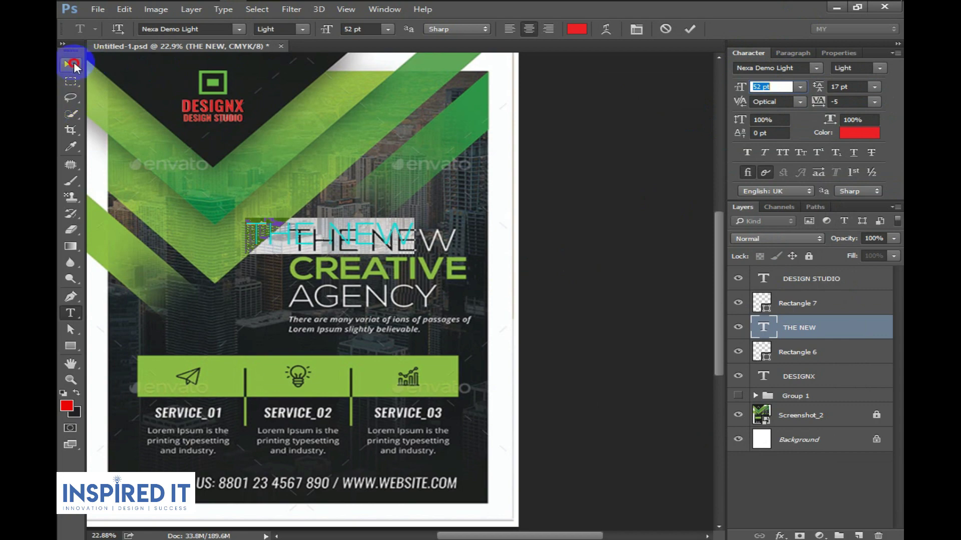
scroll(321, 223, "up", 3)
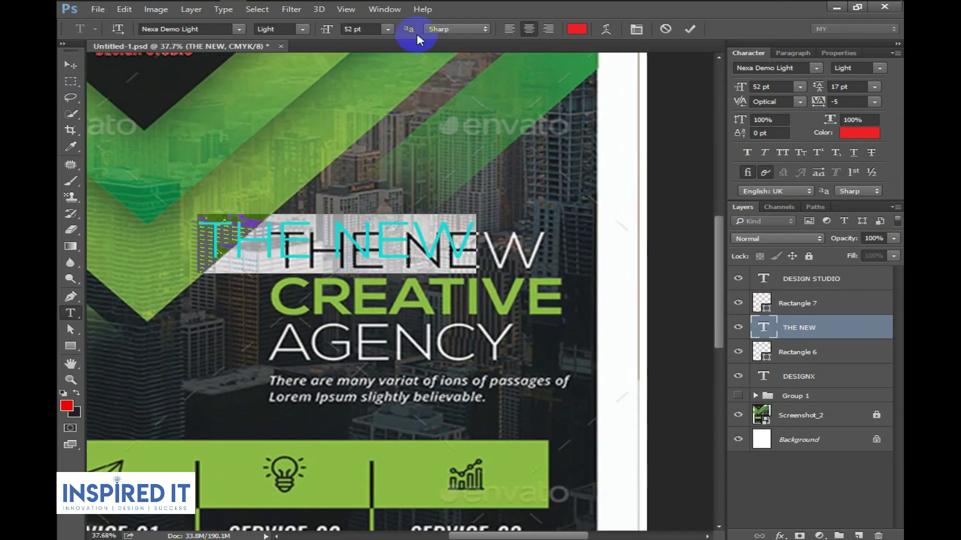
- Line THE NEW up over the original headline and save
left_click(71, 64)
left_click_drag(253, 223, 325, 252)
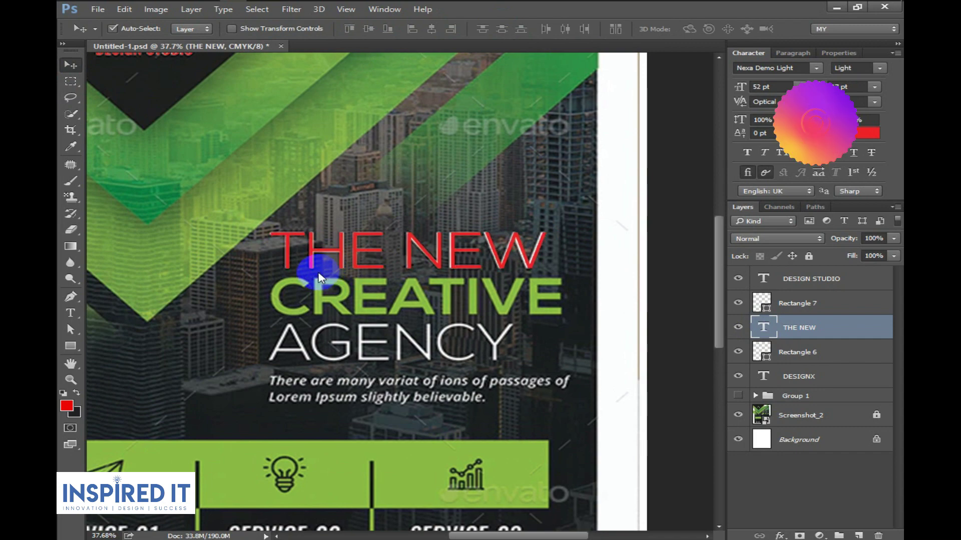
key("ctrl+s")
- Duplicate the THE NEW line downward and add a CREATIVE text layer cut from the notes
scroll(357, 233, "down", 2)
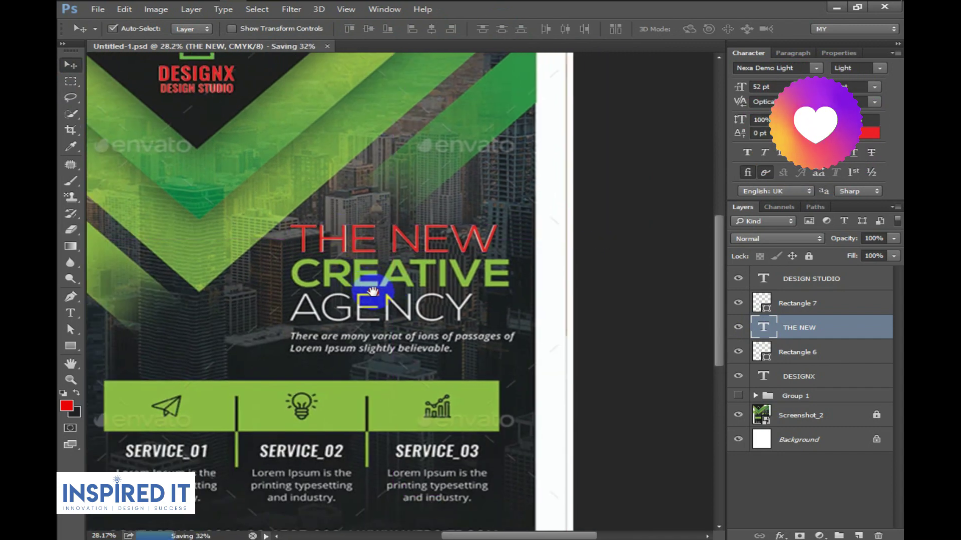
left_click_drag(369, 251, 371, 308)
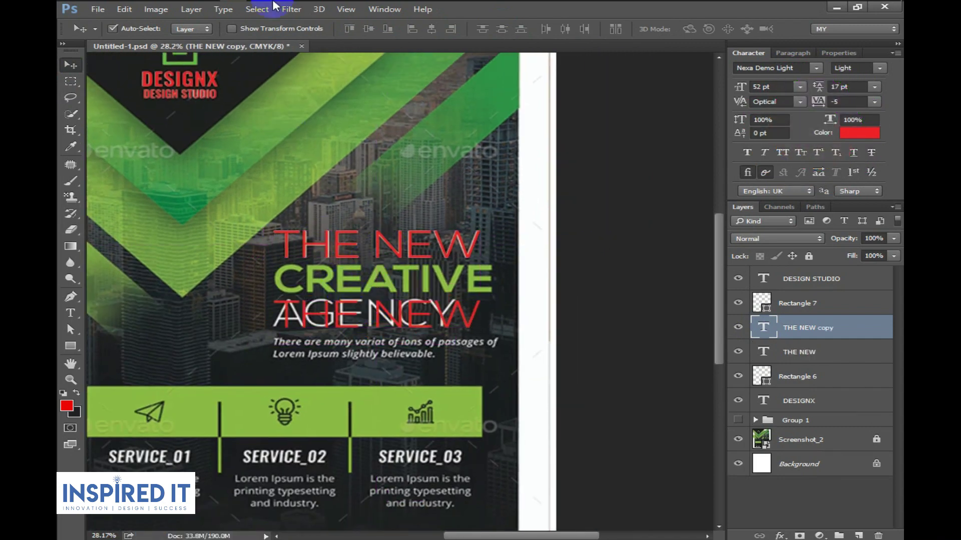
left_click(396, 10)
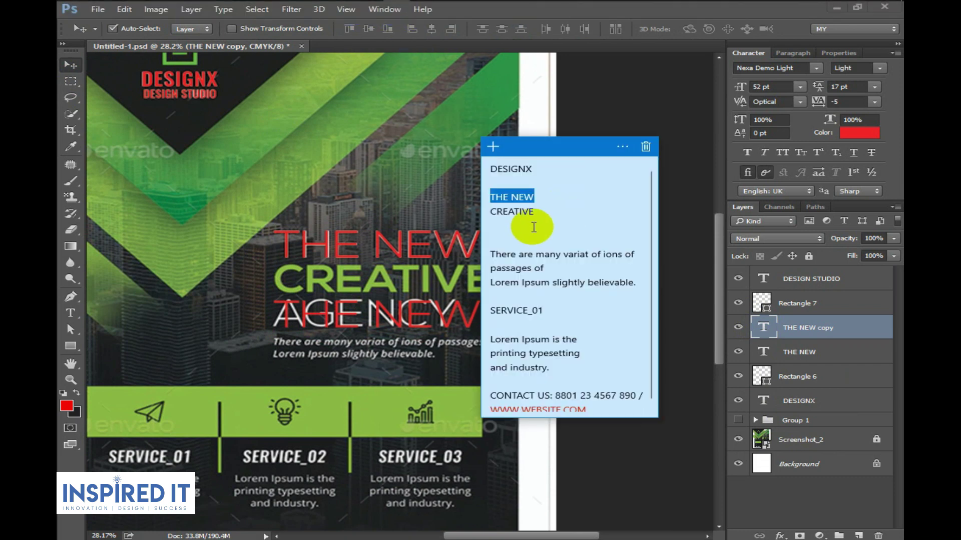
left_click_drag(542, 212, 471, 216)
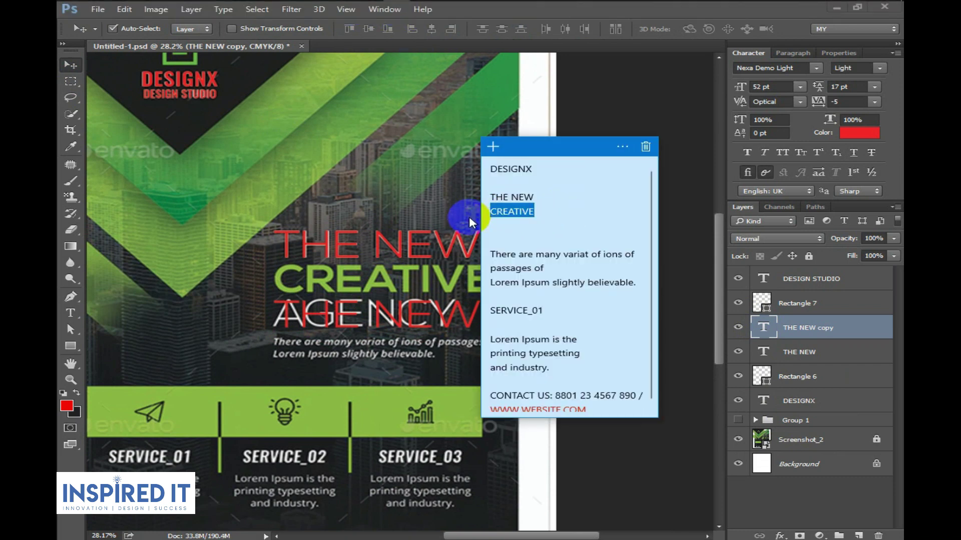
key("ctrl+x")
left_click(71, 65)
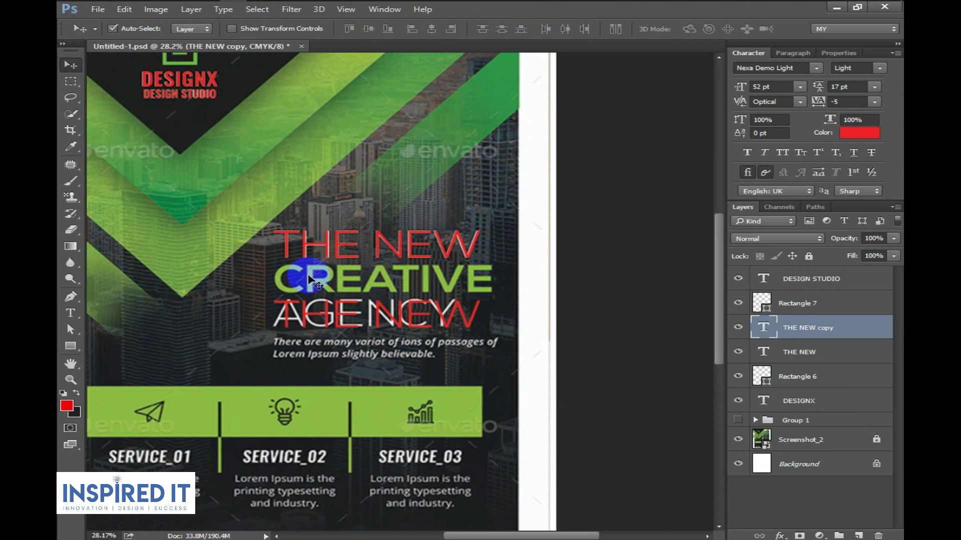
left_click(70, 313)
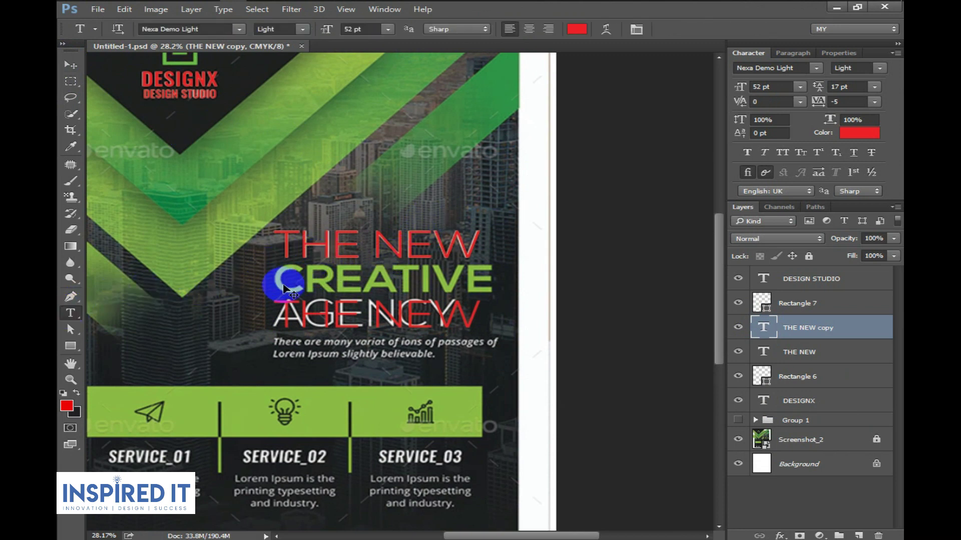
left_click(284, 289)
key("ctrl+v")
left_click(70, 64)
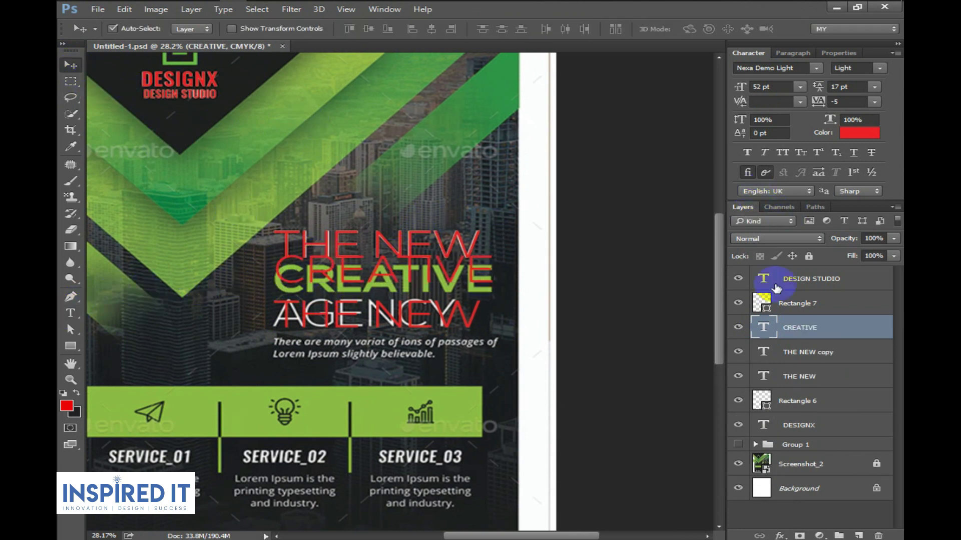
- Make CREATIVE bold with tracking 0 and Optical kerning
double_click(763, 327)
left_click(856, 68)
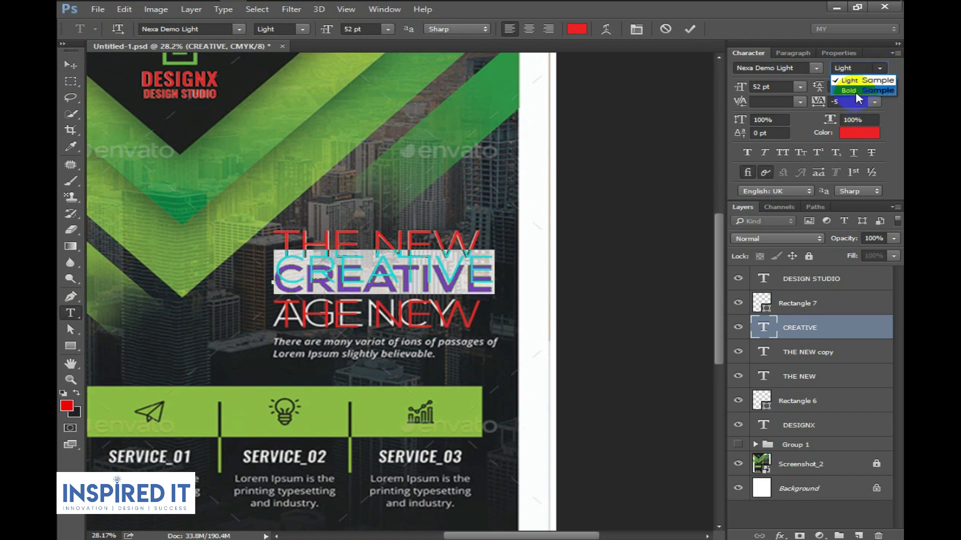
left_click(857, 91)
left_click(875, 101)
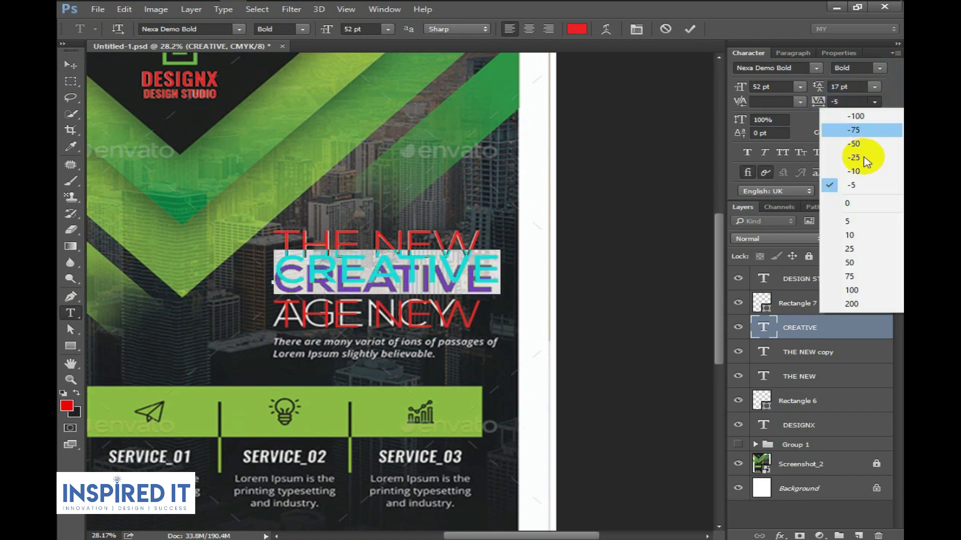
left_click(846, 201)
left_click(800, 102)
left_click(791, 138)
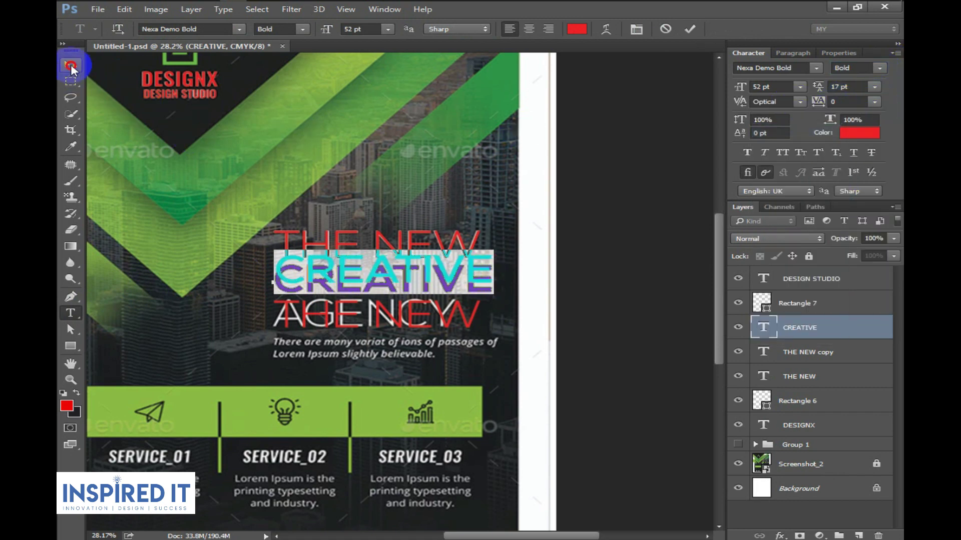
left_click(71, 65)
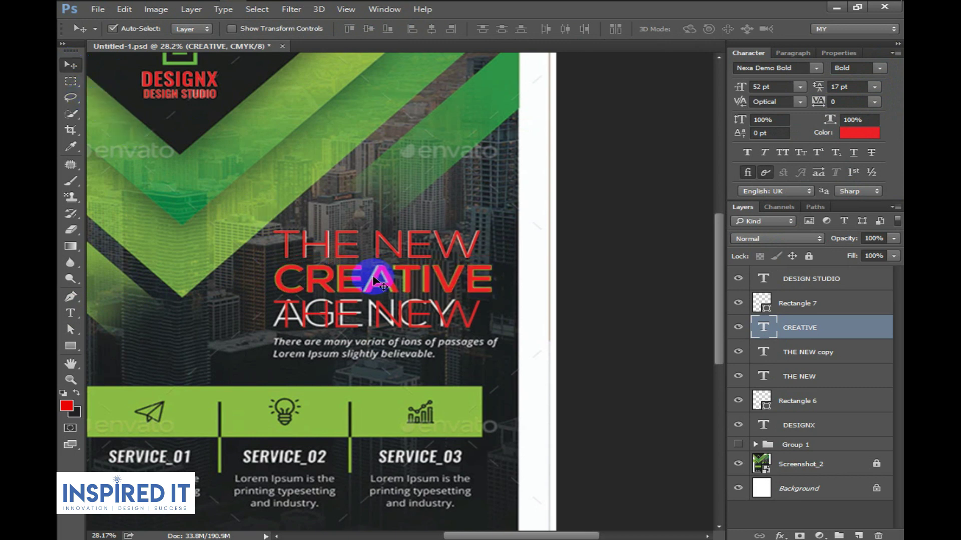
- Retype the copied THE NEW line so it reads AGENCY
left_click(380, 314)
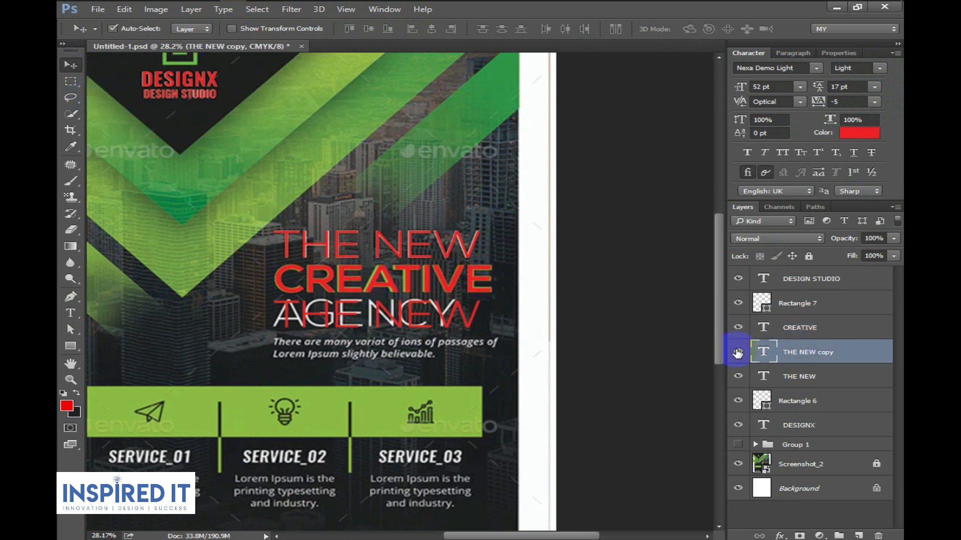
double_click(762, 351)
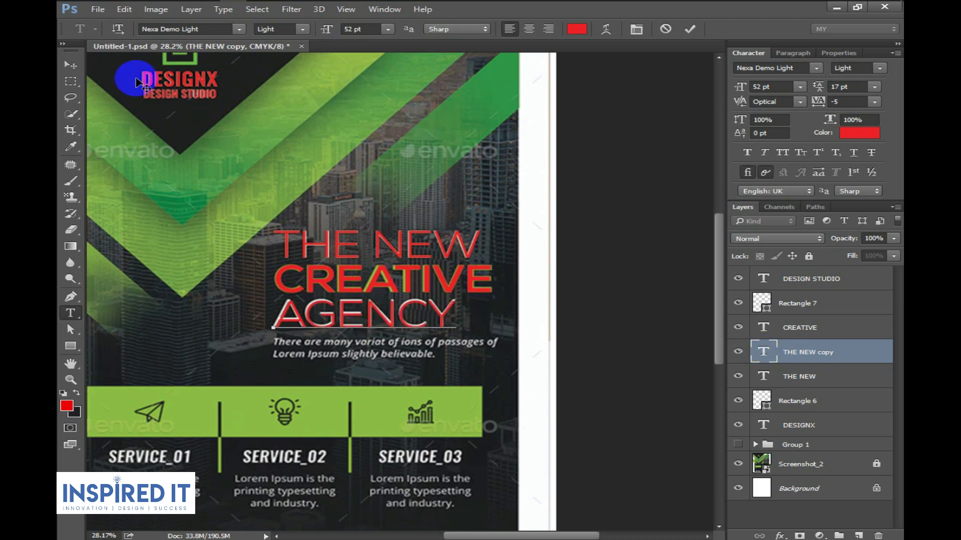
left_click(70, 65)
left_click(320, 311)
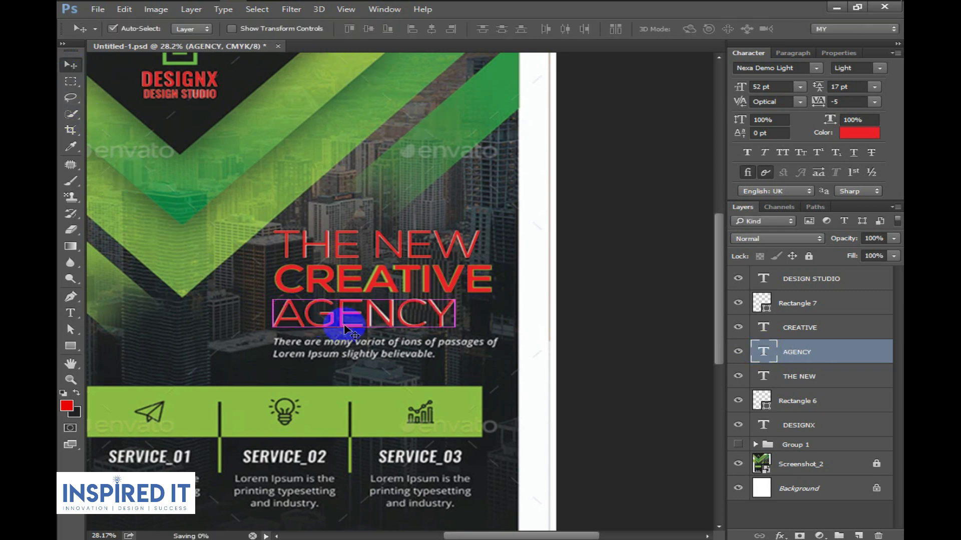
scroll(419, 307, "up", 1)
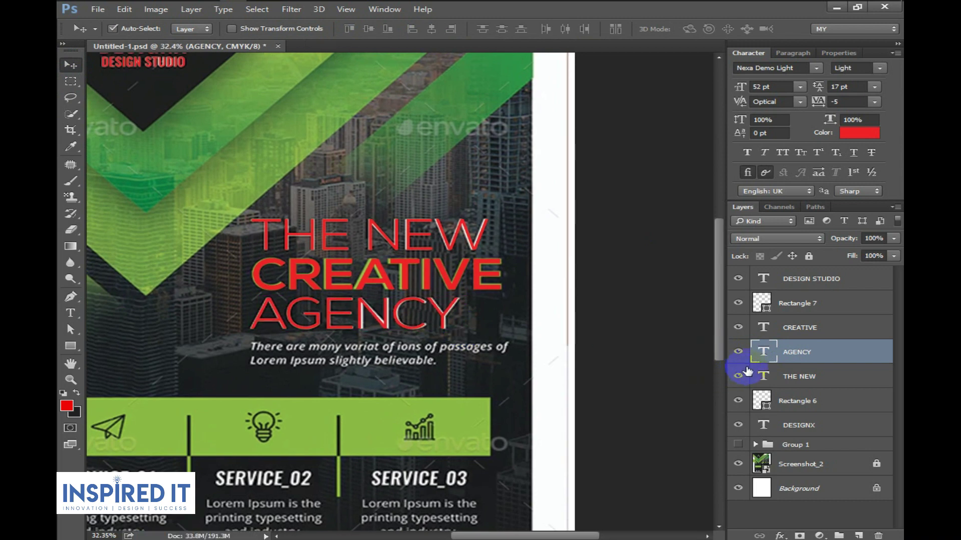
- Set AGENCY's tracking to 0 and save the document
double_click(758, 353)
left_click(874, 101)
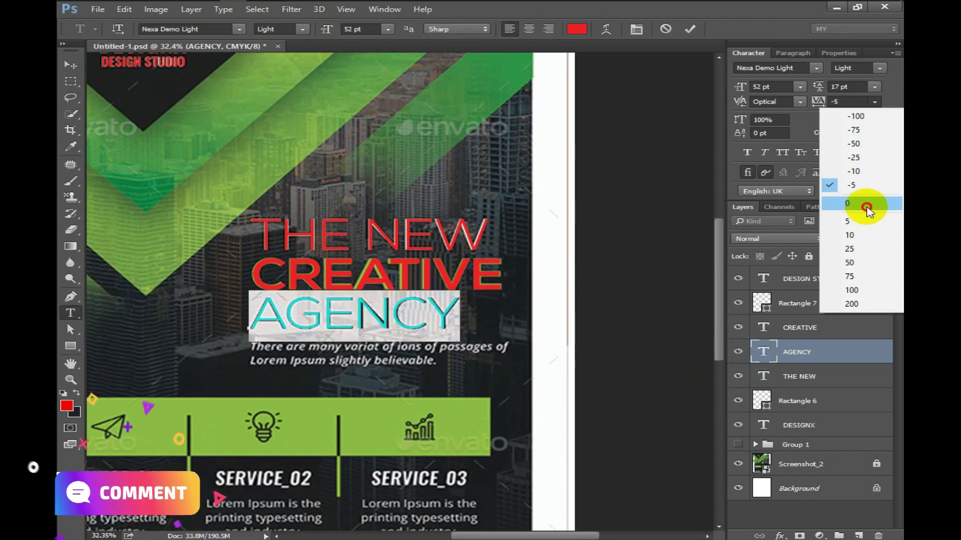
left_click(858, 204)
left_click(69, 67)
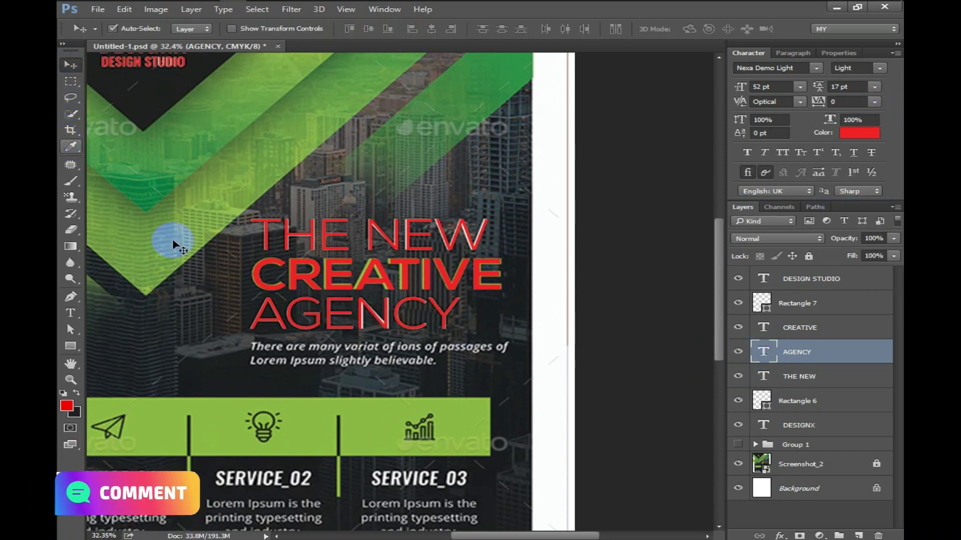
key("ctrl+s")
scroll(423, 382, "down", 2)
scroll(434, 428, "up", 1)
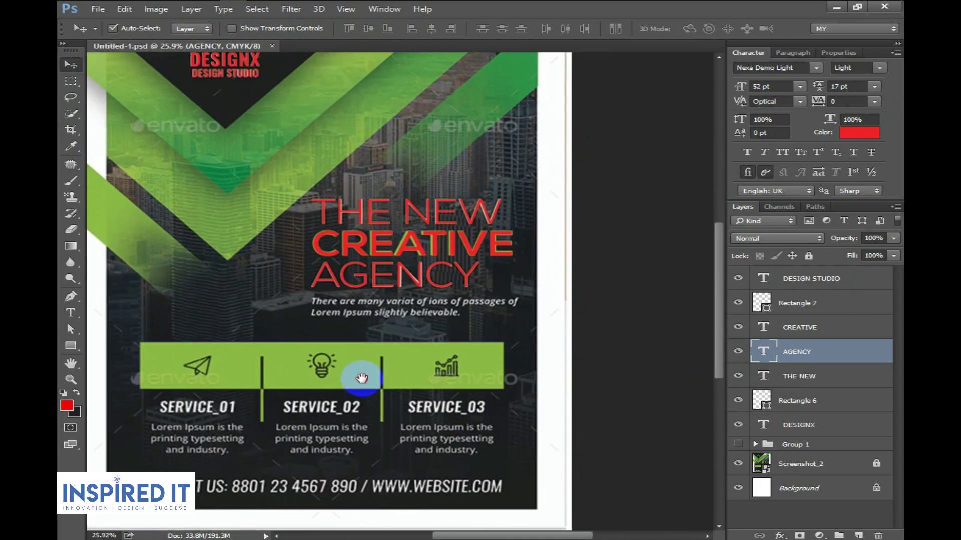
- Copy the descriptive paragraph from the notes and paste it as text below AGENCY
left_click(397, 8)
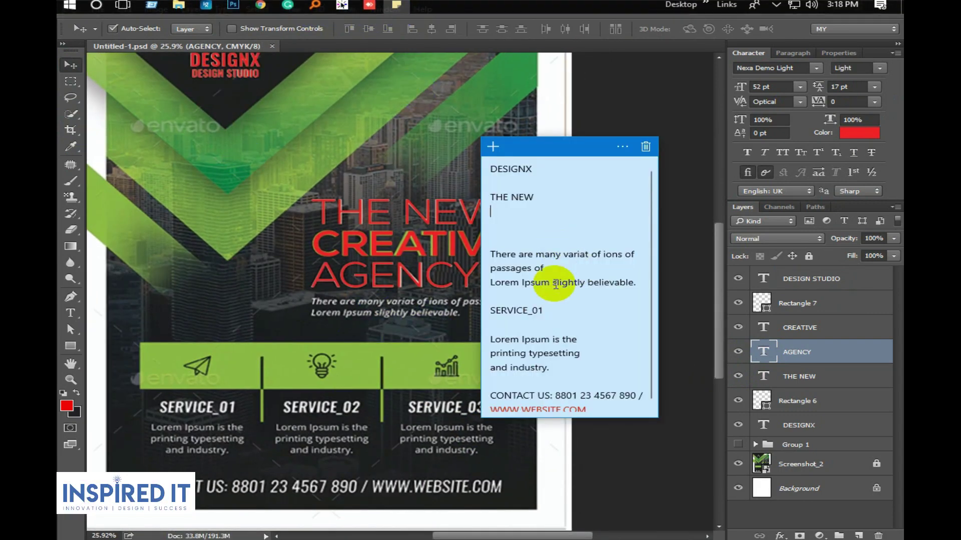
mouse_move(490, 256)
left_mouse_down()
mouse_move(567, 260)
mouse_move(647, 286)
left_mouse_up()
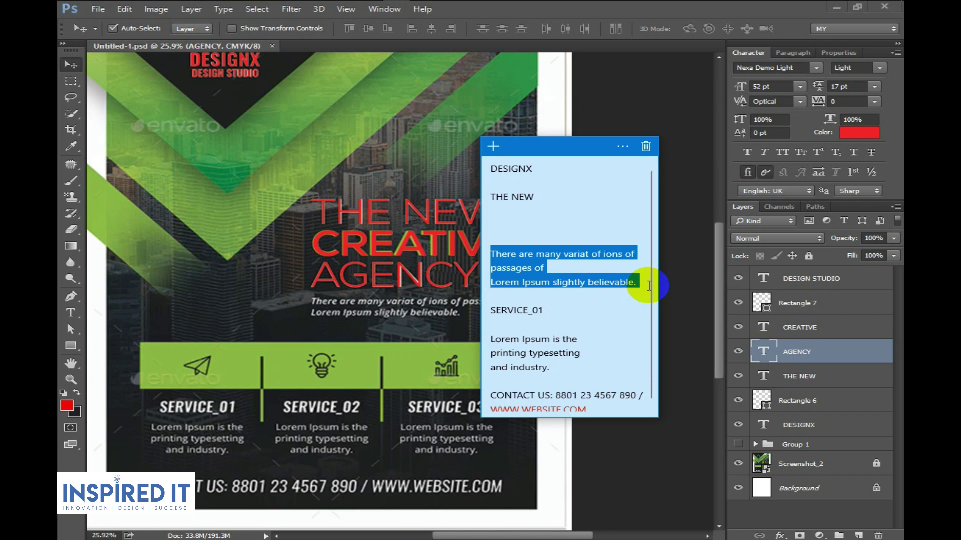
left_click(70, 68)
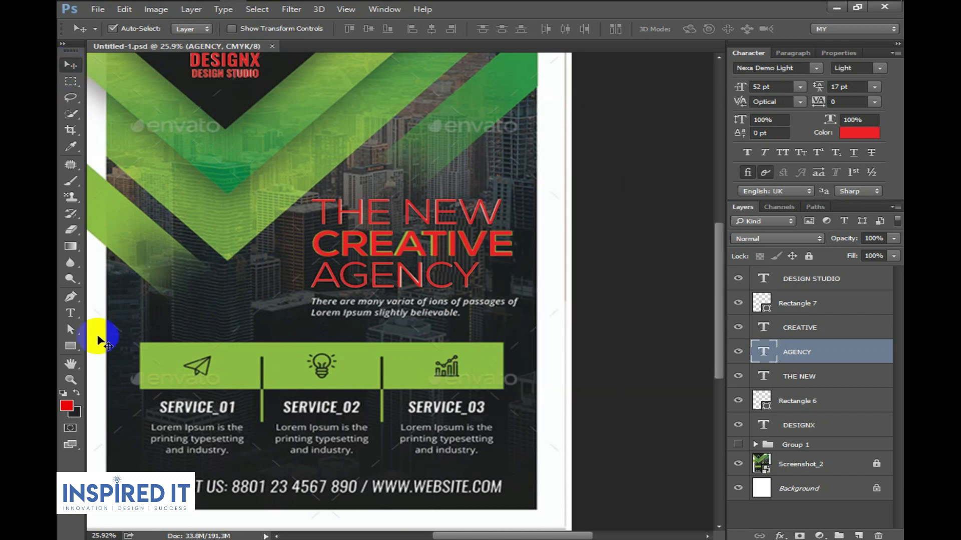
left_click(71, 314)
left_click(310, 302)
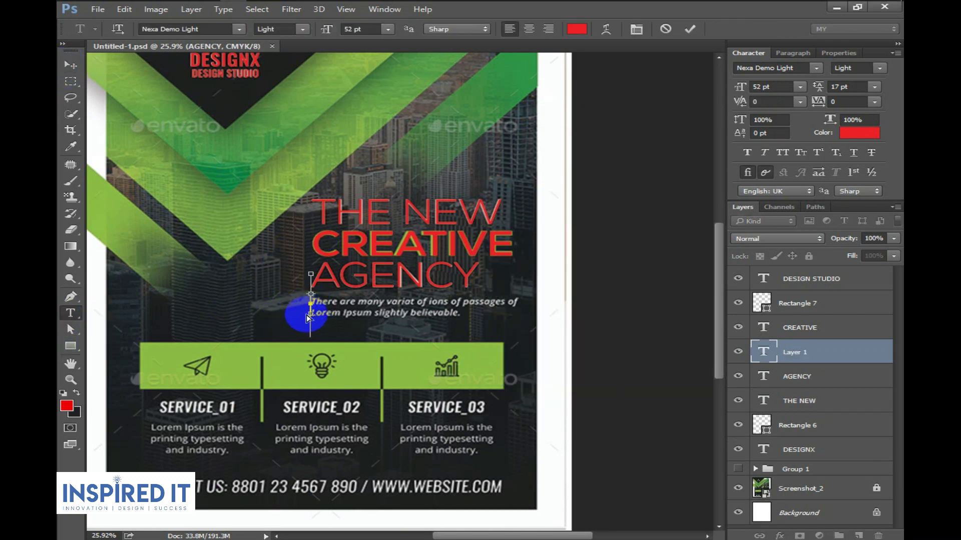
key("ctrl+v")
- Format the paragraph as Open Sans Semibold 13 pt with Optical kerning, then save
double_click(763, 350)
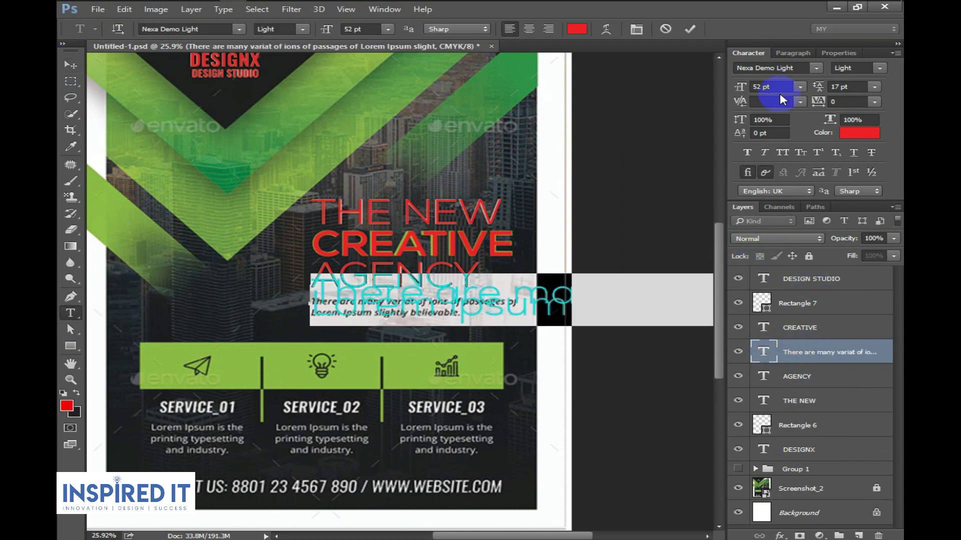
type("ope")
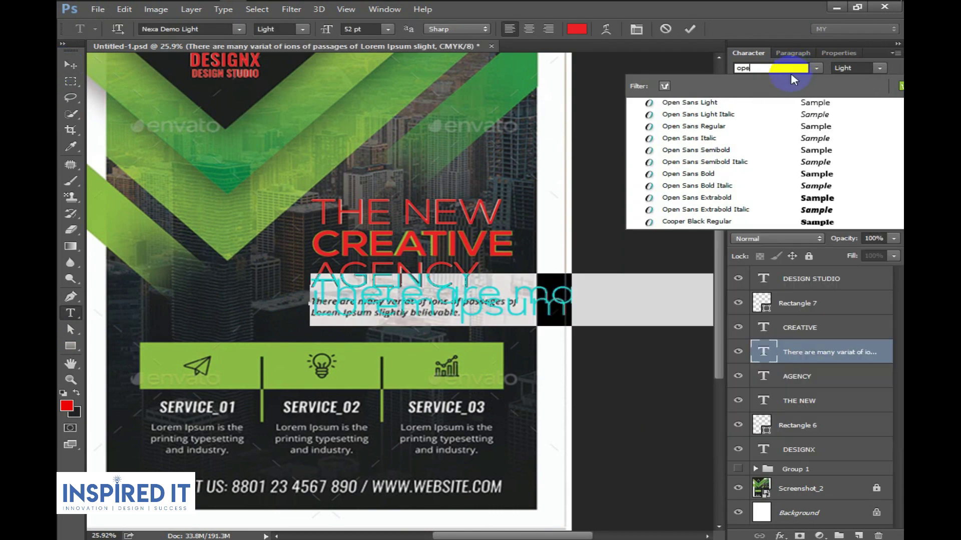
left_click(706, 151)
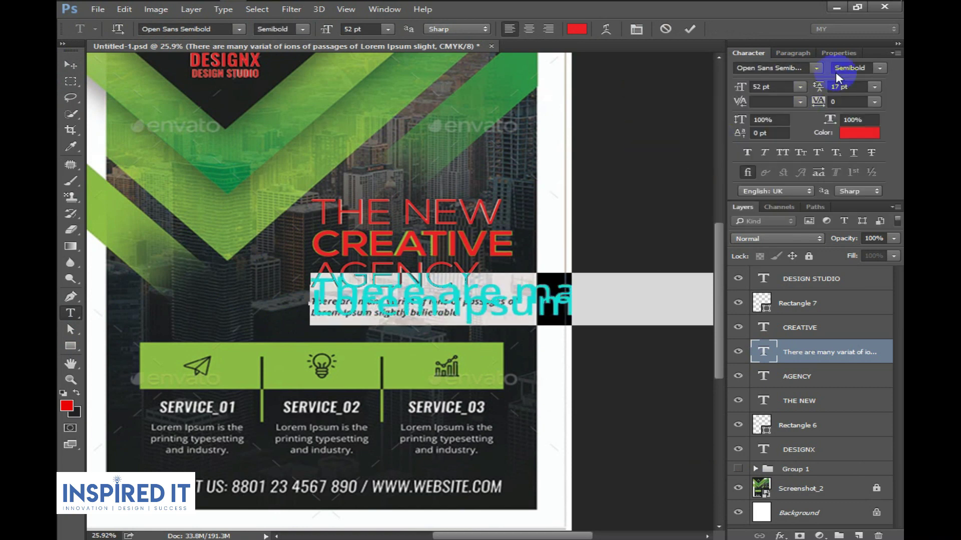
left_click(801, 88)
left_click(787, 186)
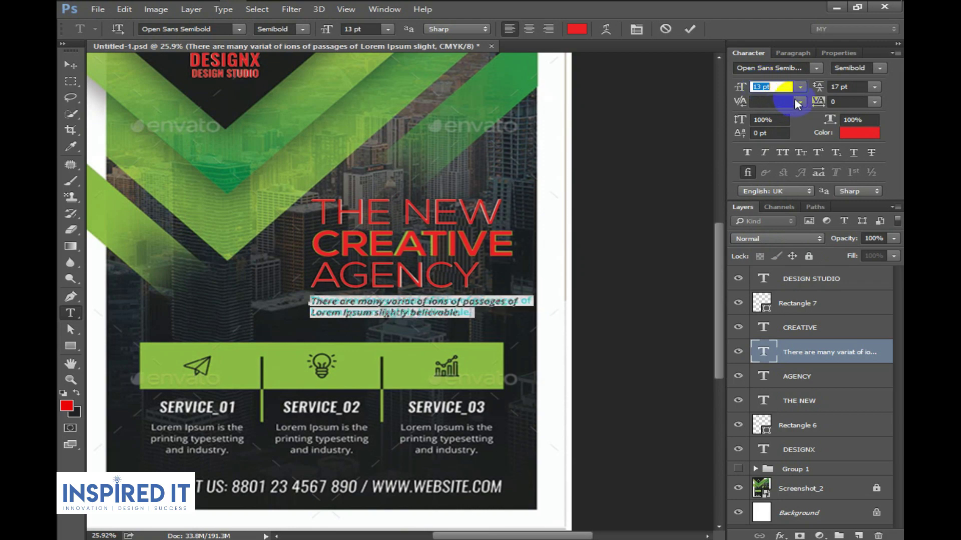
left_click(798, 103)
left_click(781, 129)
left_click(70, 65)
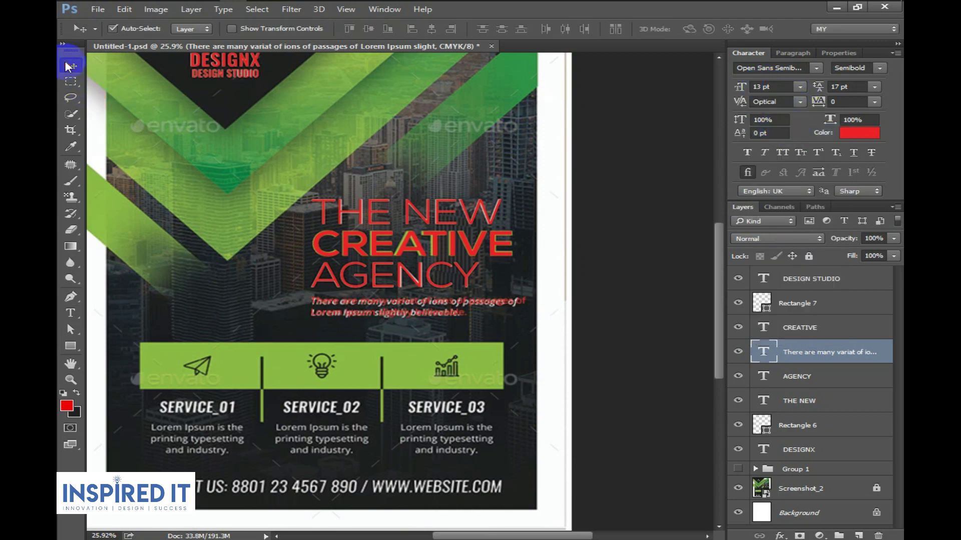
key("ctrl+s")
- Change the paragraph style to Semibold Italic and save
scroll(446, 358, "up", 5)
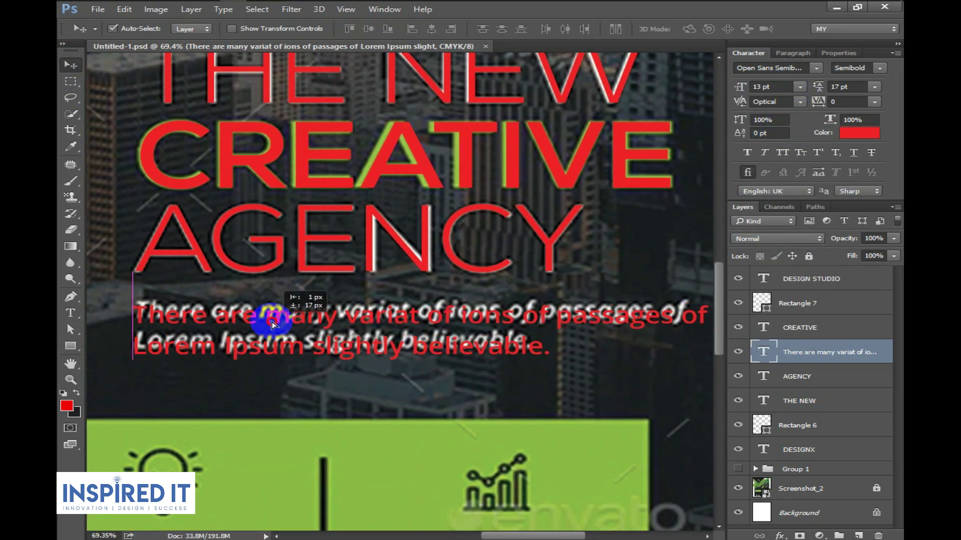
double_click(763, 352)
left_click(879, 67)
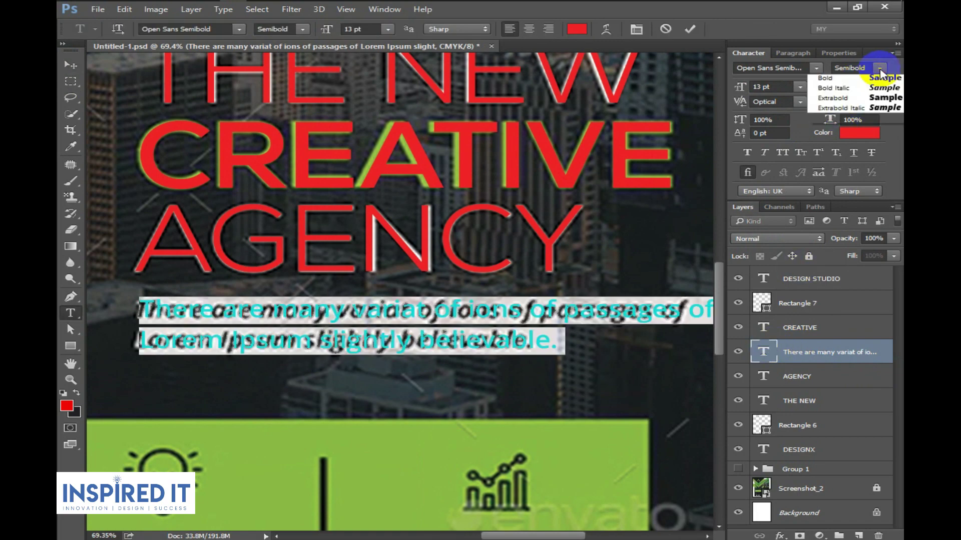
left_click(847, 124)
left_click(70, 66)
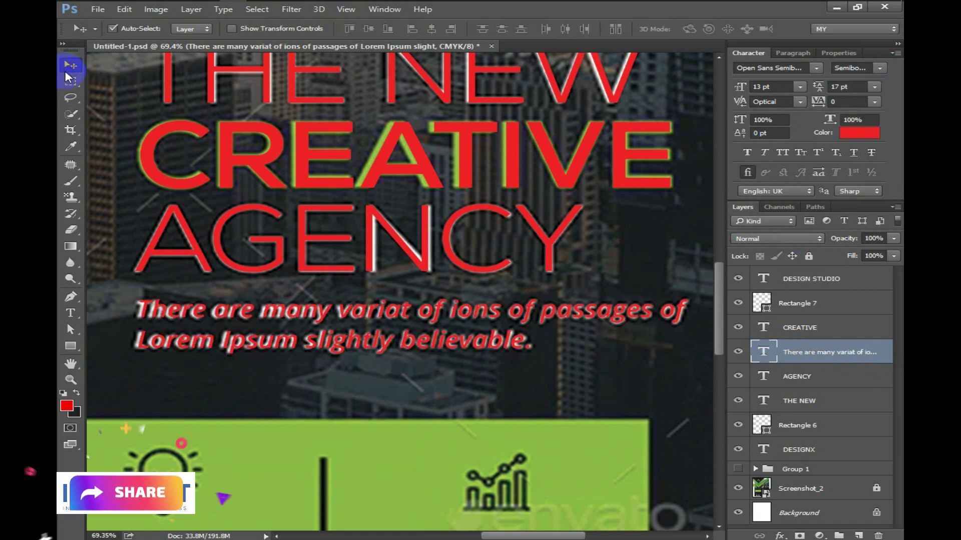
key("ctrl+s")
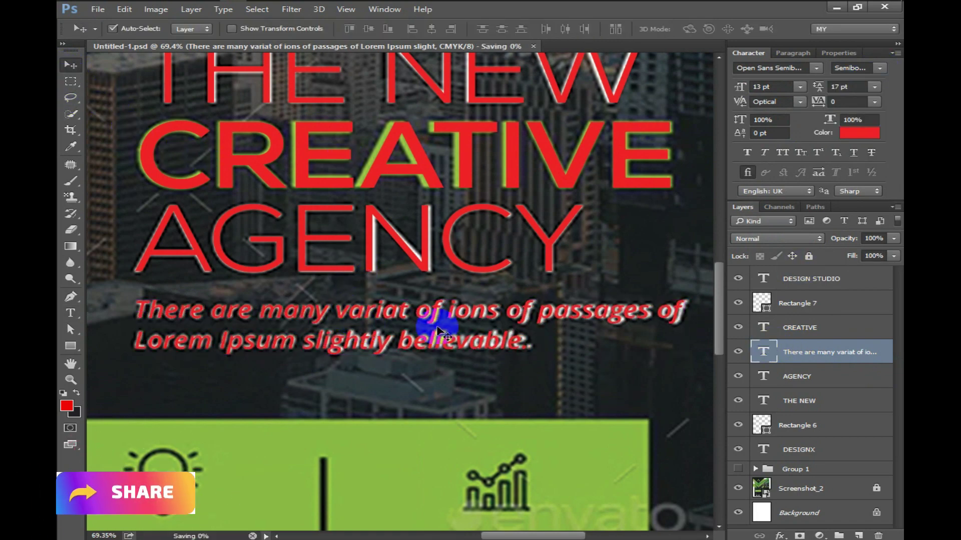
- Set the paragraph's tracking to 5
scroll(503, 353, "up", 2)
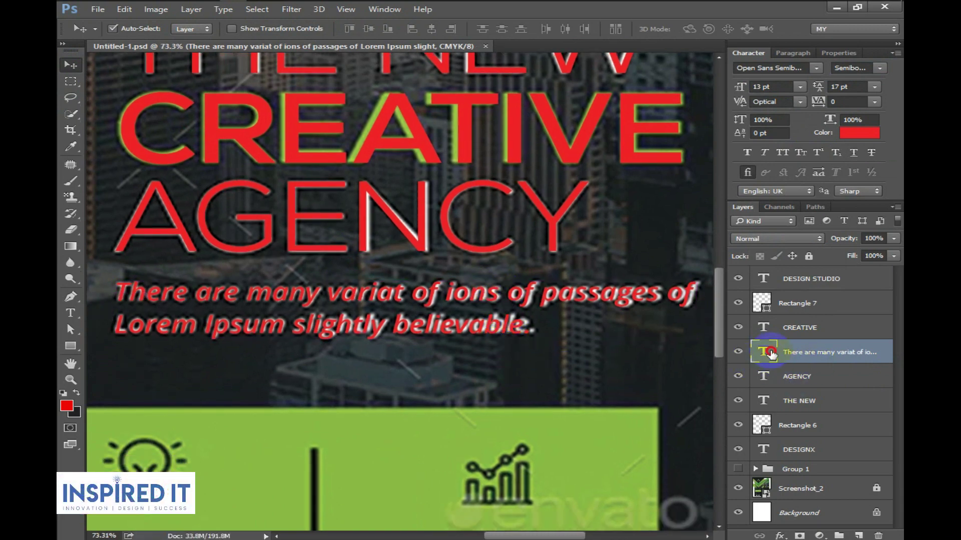
double_click(770, 353)
left_click(875, 102)
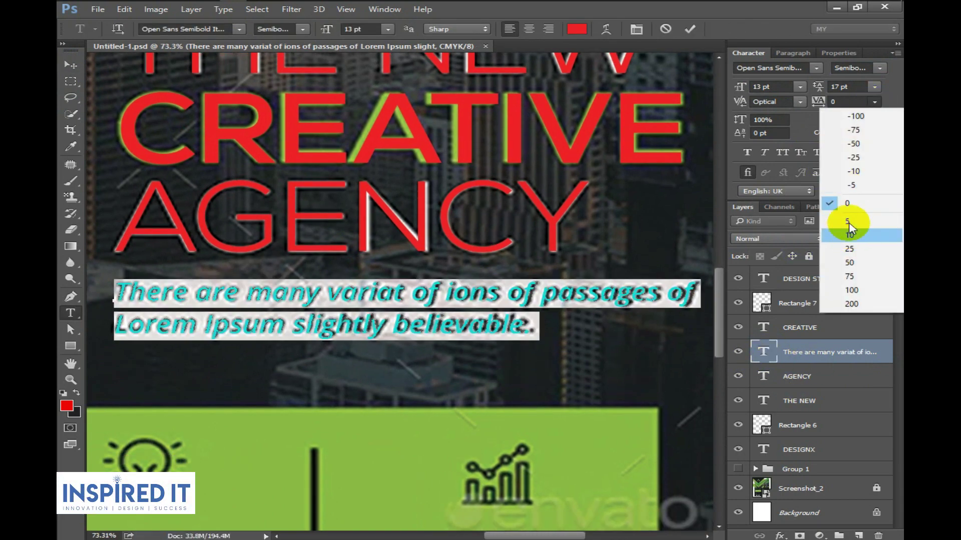
left_click(849, 222)
left_click(71, 65)
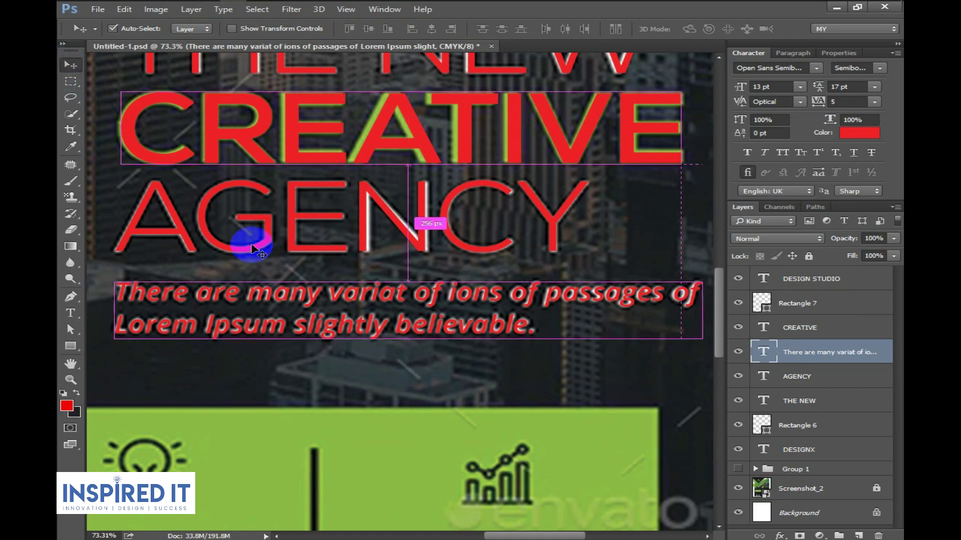
scroll(253, 251, "down", 5)
scroll(337, 301, "down", 1)
scroll(389, 300, "down", 1)
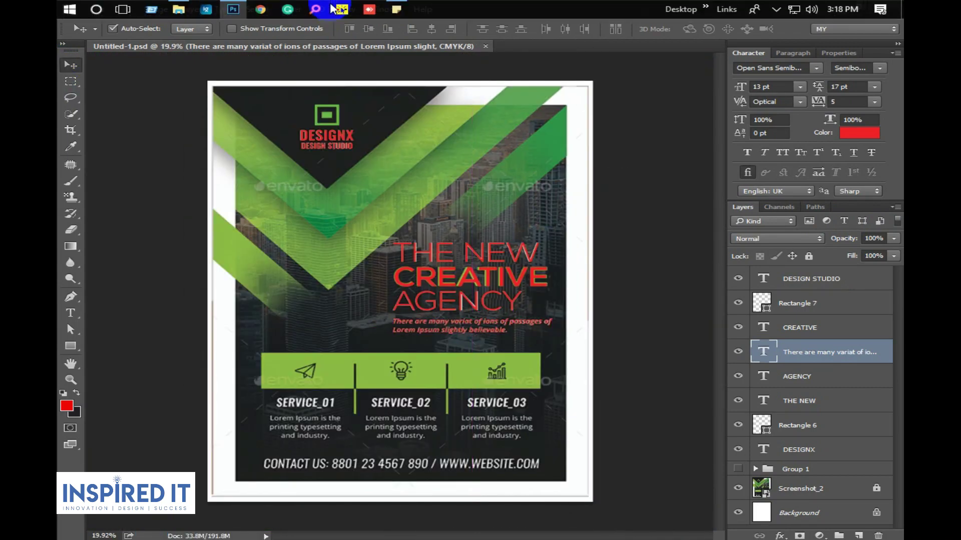
- Paste the SERVICE_01 line from the notes as a new text layer near the service columns
left_click(336, 9)
left_click_drag(548, 310, 442, 315)
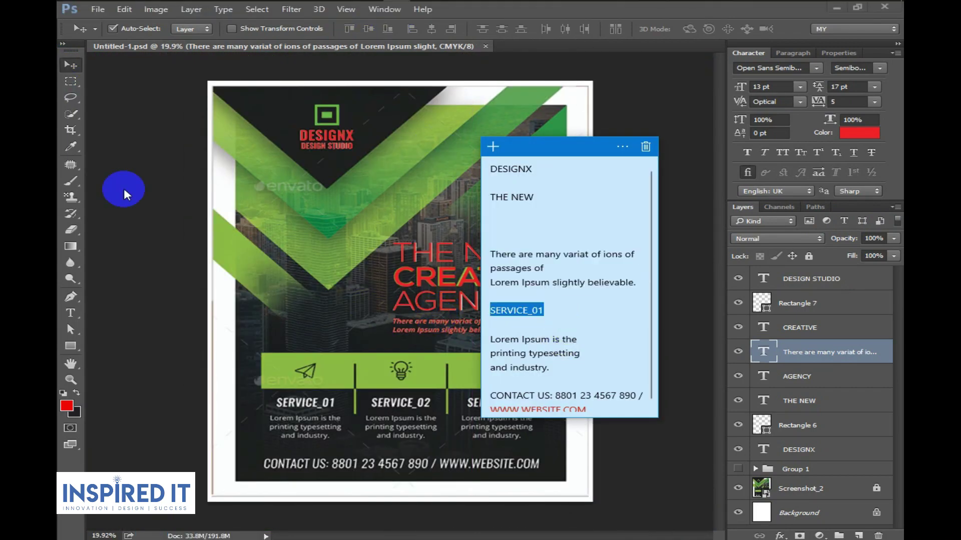
left_click(70, 65)
left_click(321, 404)
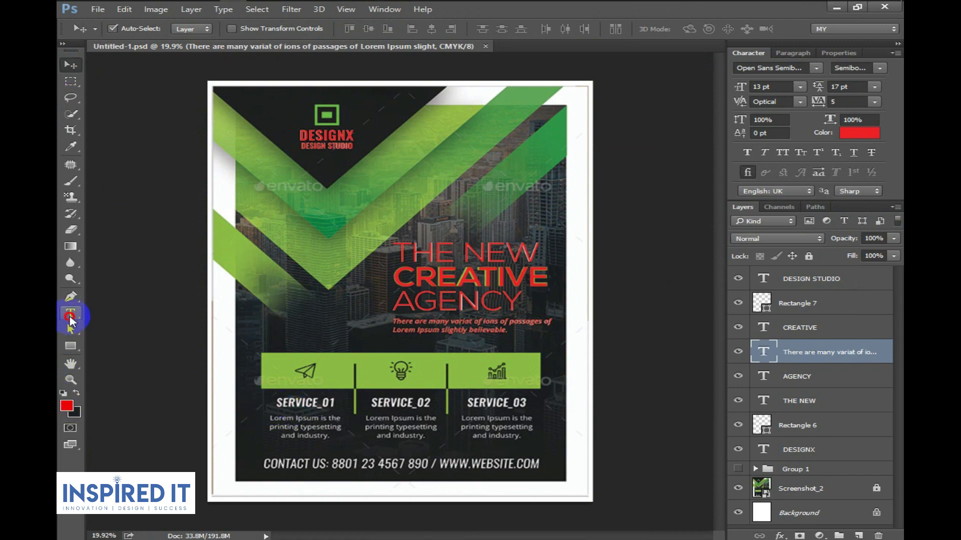
left_click(71, 315)
left_click(398, 405)
key("ctrl+v")
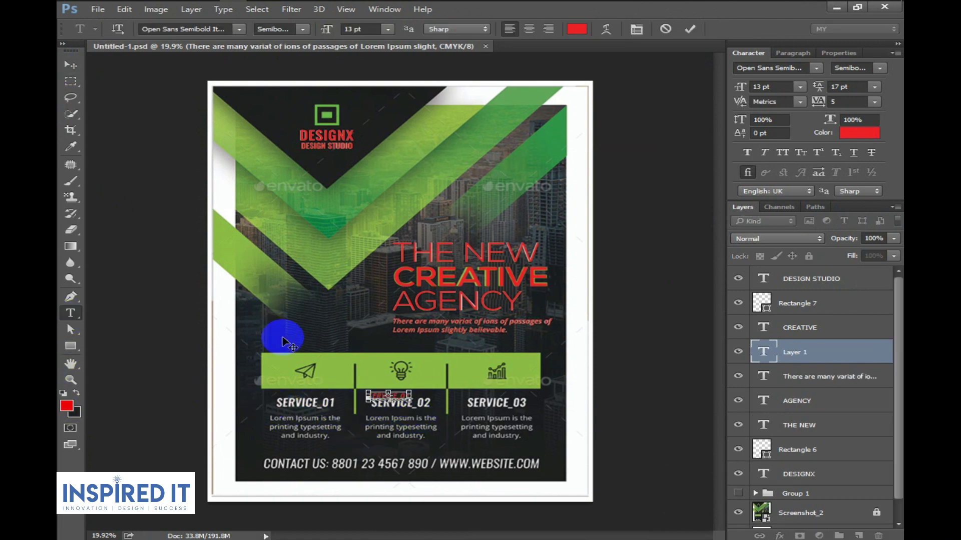
left_click(70, 65)
left_click_drag(390, 398, 420, 395)
scroll(461, 401, "up", 1)
scroll(450, 418, "up", 1)
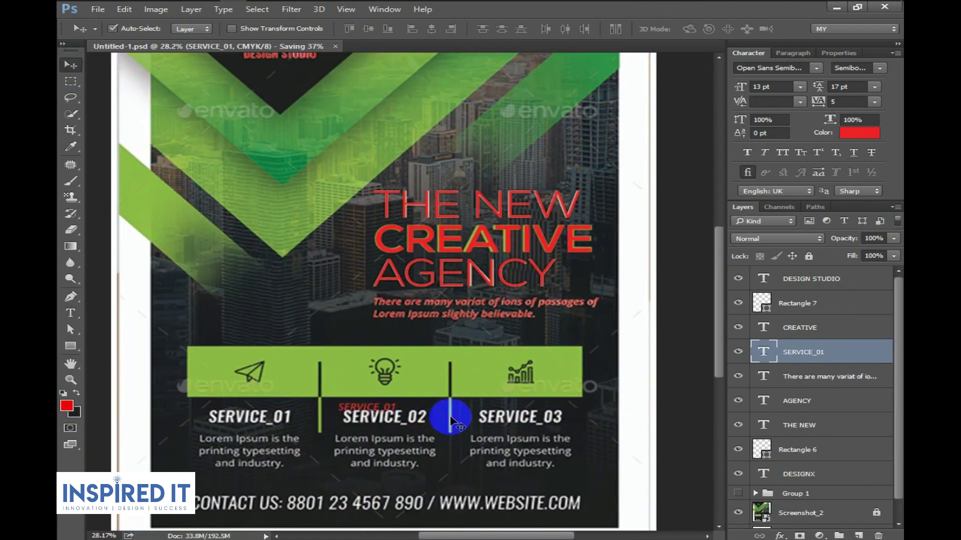
scroll(452, 420, "up", 3)
- Set the heading font to Oswald Regular at 21 pt
double_click(764, 353)
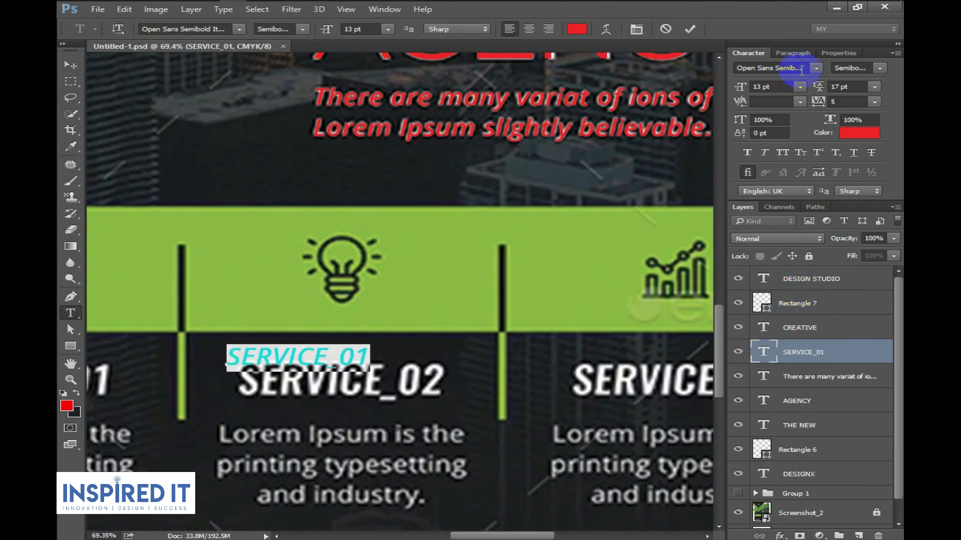
type("os")
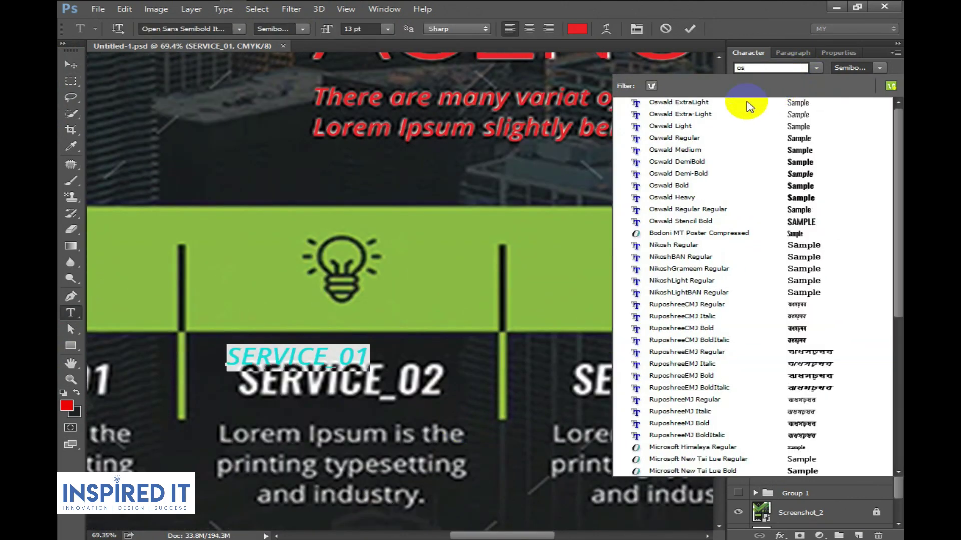
left_click(697, 138)
left_click(800, 86)
left_click(785, 229)
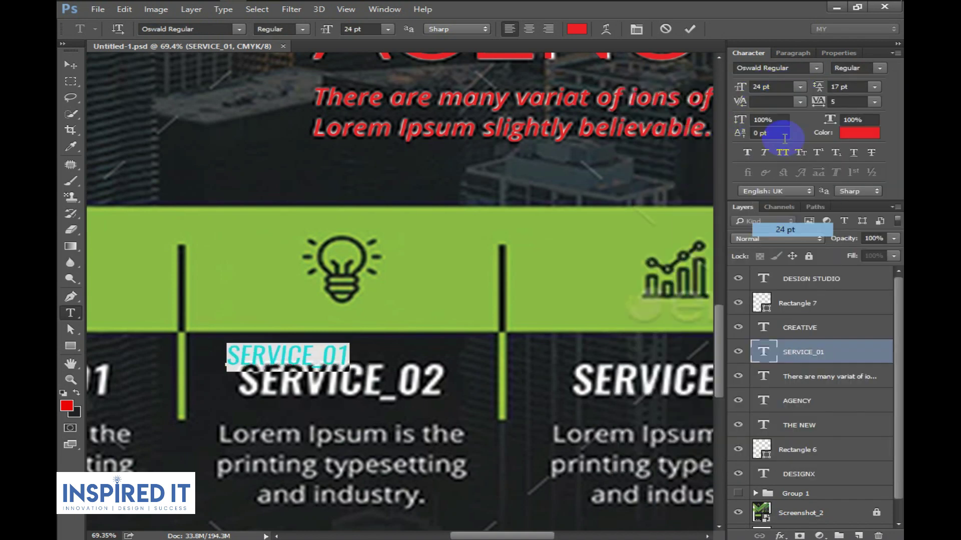
left_click(758, 87)
type("21")
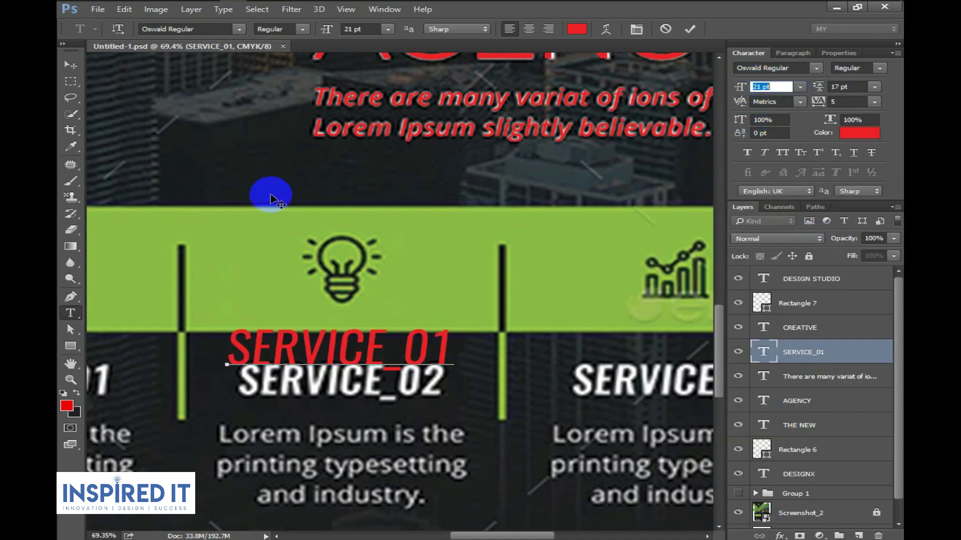
double_click(763, 352)
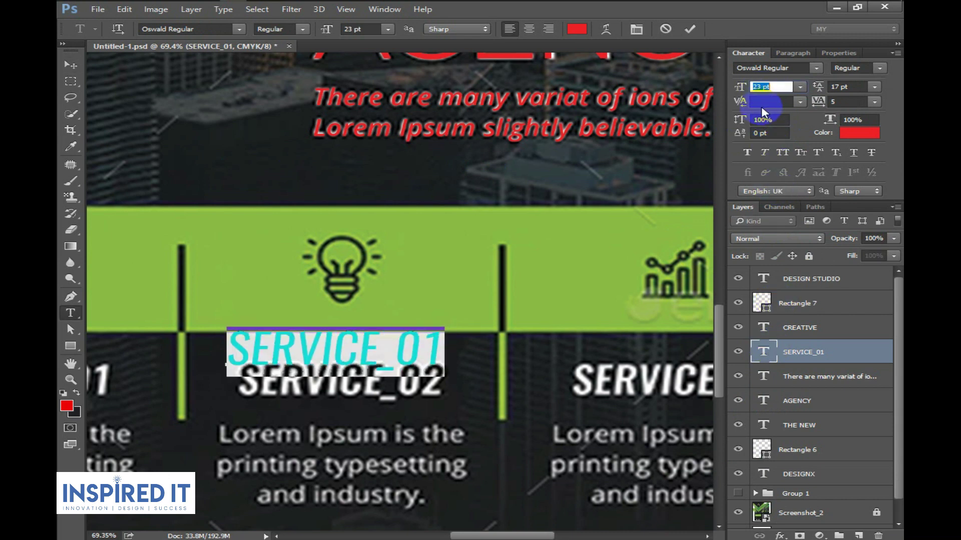
key("Down")
key("Down")
- Give the heading Optical kerning and tracking 50
left_click(800, 102)
left_click(786, 130)
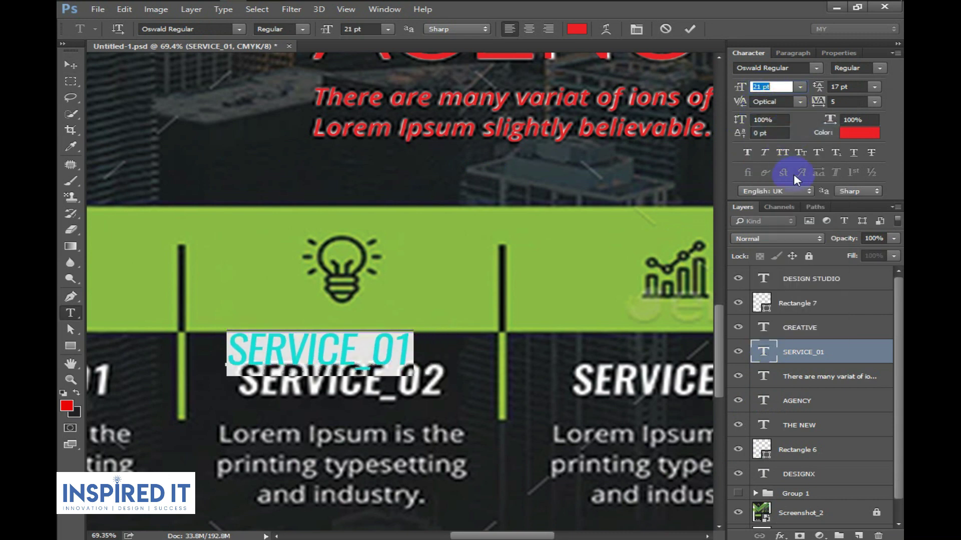
left_click(873, 100)
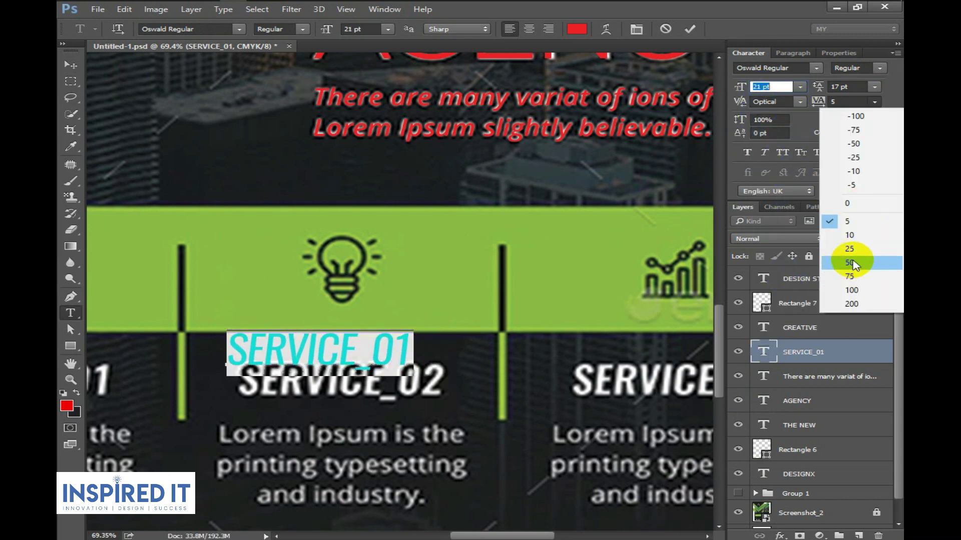
left_click(851, 258)
left_click(82, 65)
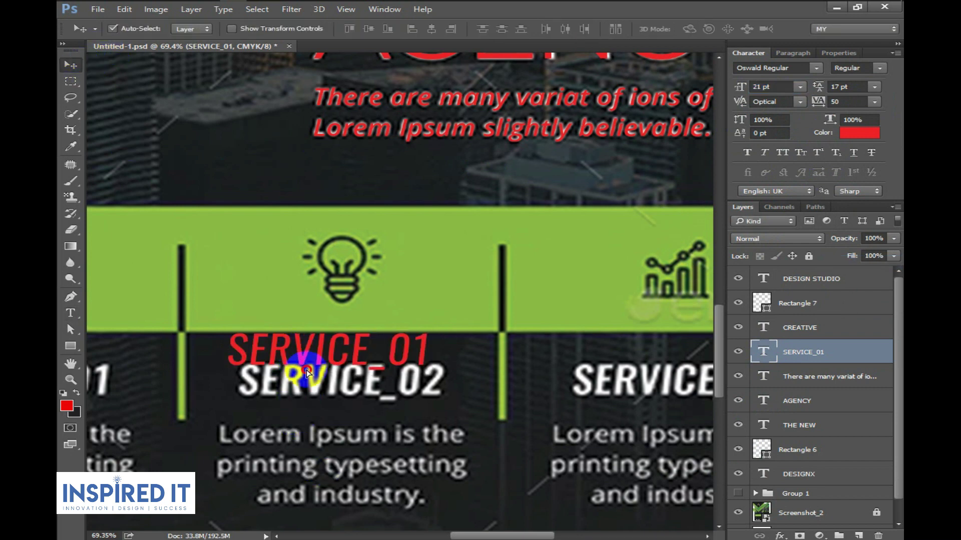
- Move the heading onto the middle column and change its last digit to make SERVICE_02
left_click_drag(306, 373, 310, 385)
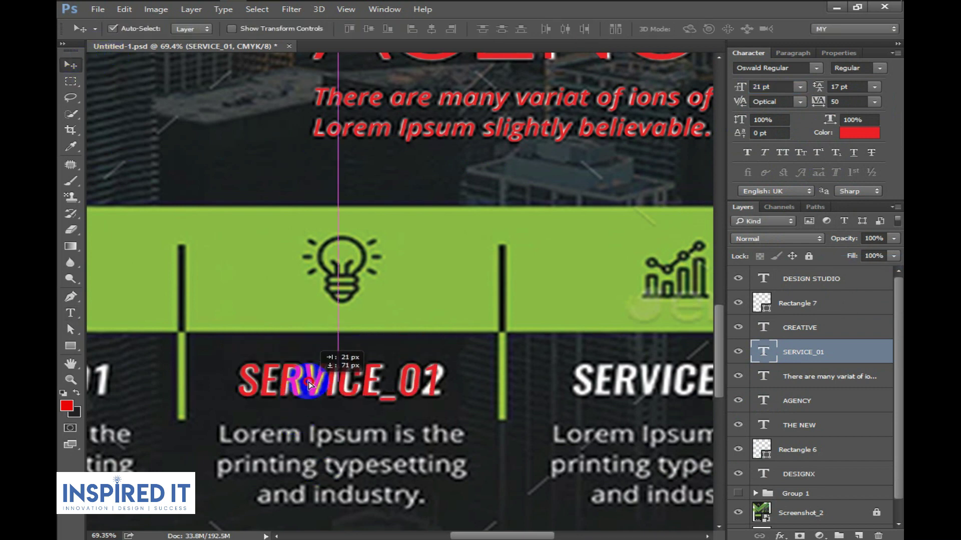
double_click(765, 352)
left_click_drag(421, 385, 440, 387)
type("2")
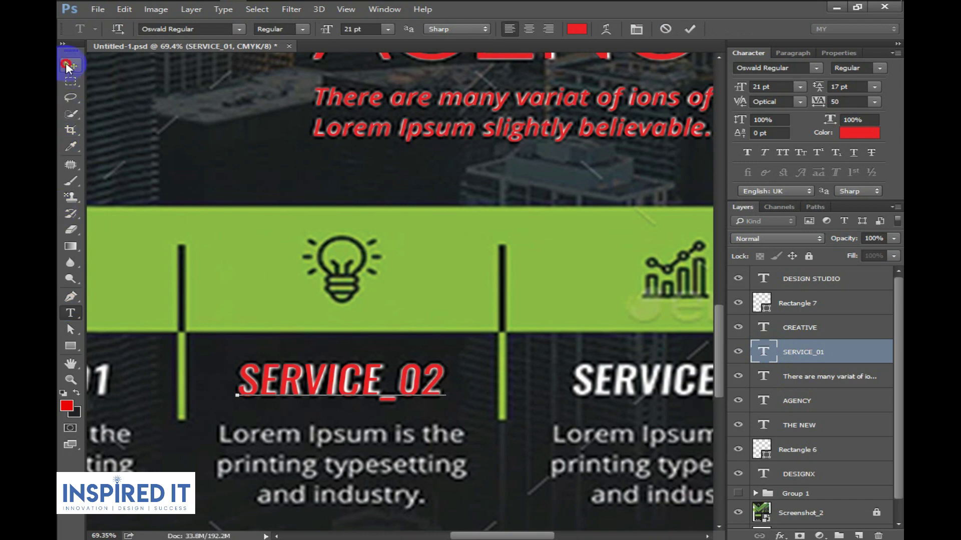
left_click(68, 65)
- Save the flyer and copy the Lorem Ipsum description from the notes
scroll(397, 440, "down", 2)
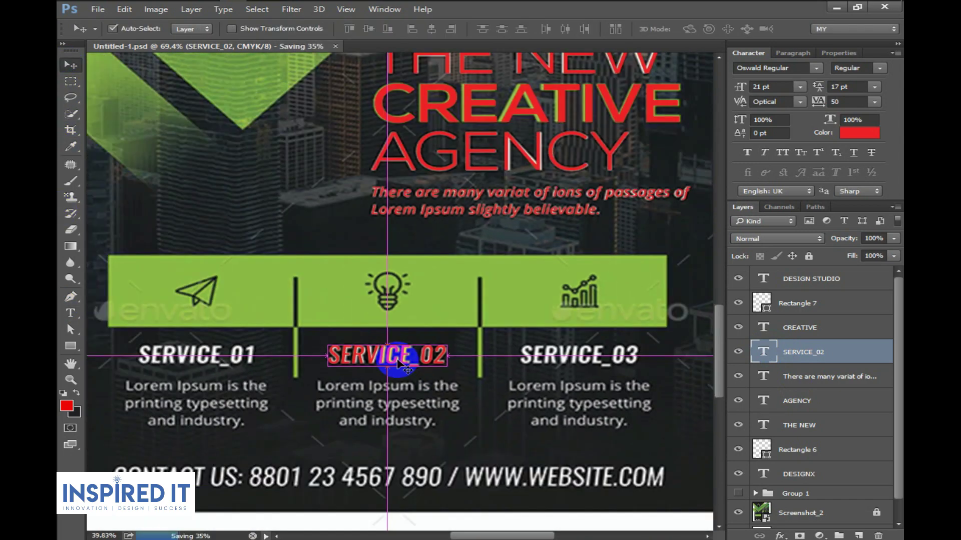
scroll(407, 369, "down", 2)
key("ctrl+s")
left_click(433, 11)
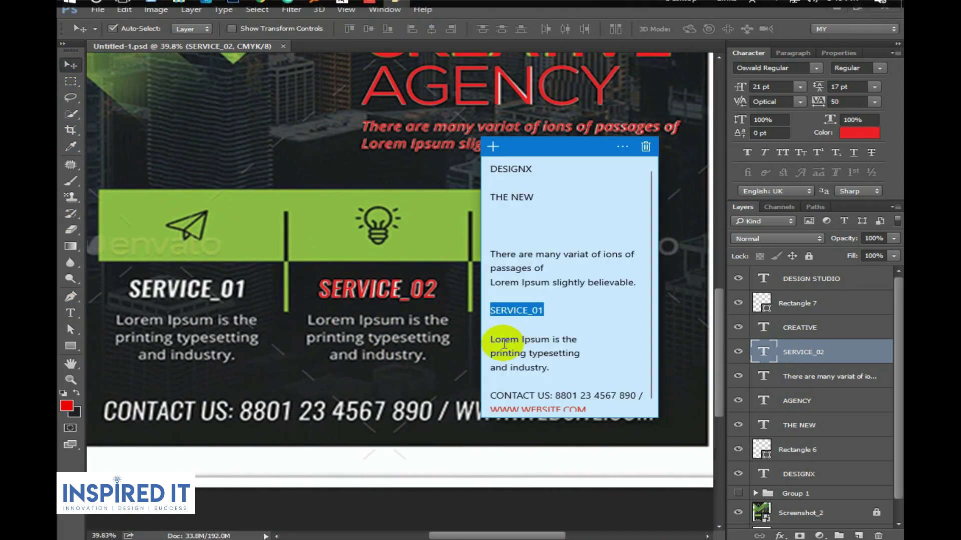
left_click_drag(486, 338, 568, 369)
key("ctrl+c")
left_click(151, 171)
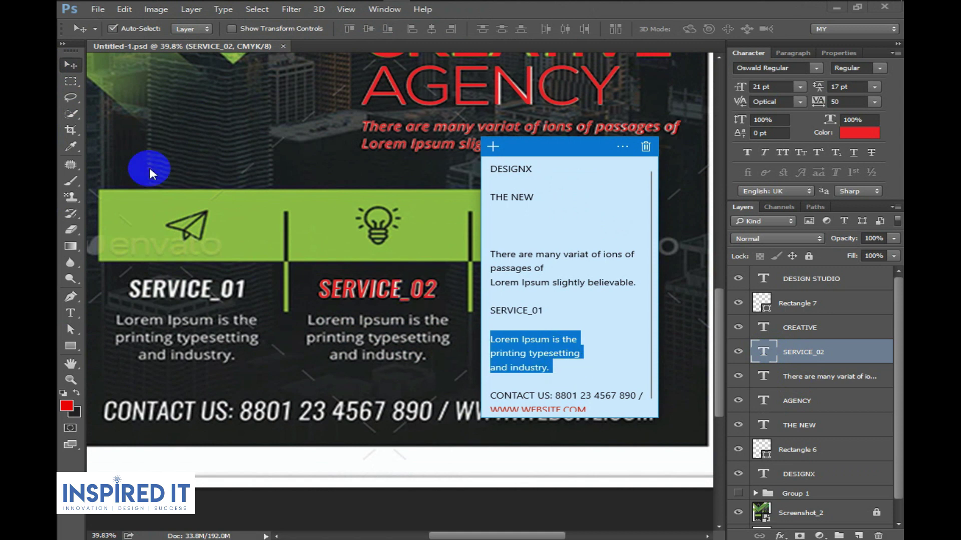
left_click(99, 93)
- Duplicate SERVICE_02 below itself, replace its text with the description, and centre-align it
left_click_drag(362, 288, 362, 331)
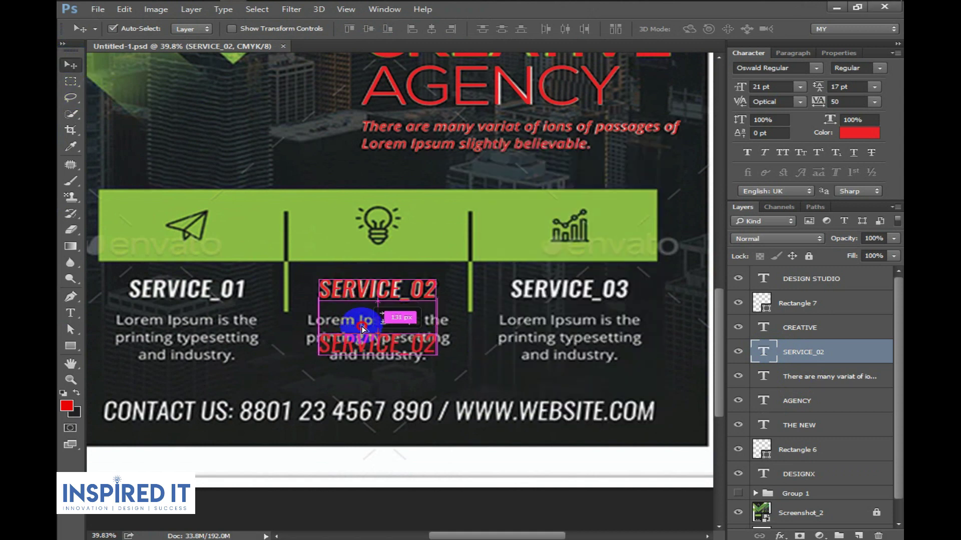
double_click(769, 353)
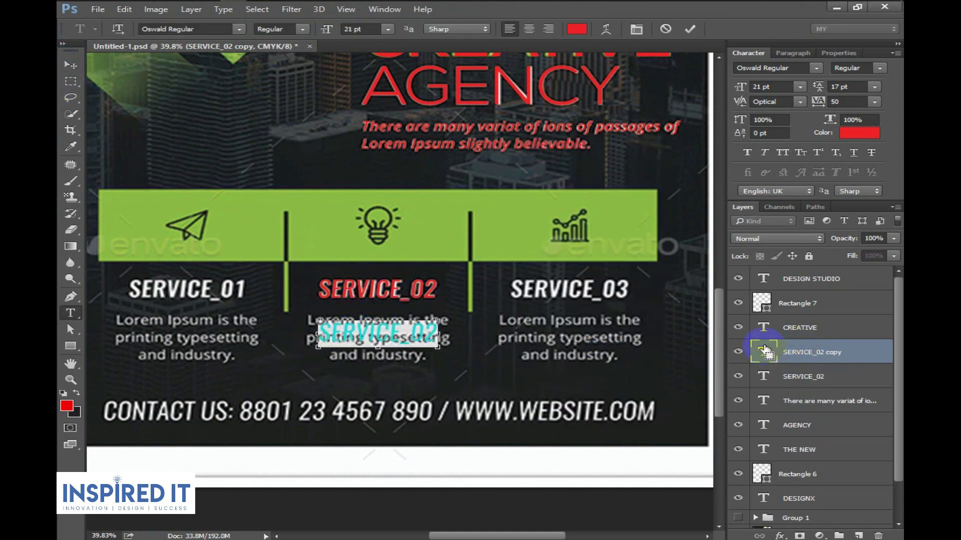
key("ctrl+v")
double_click(763, 351)
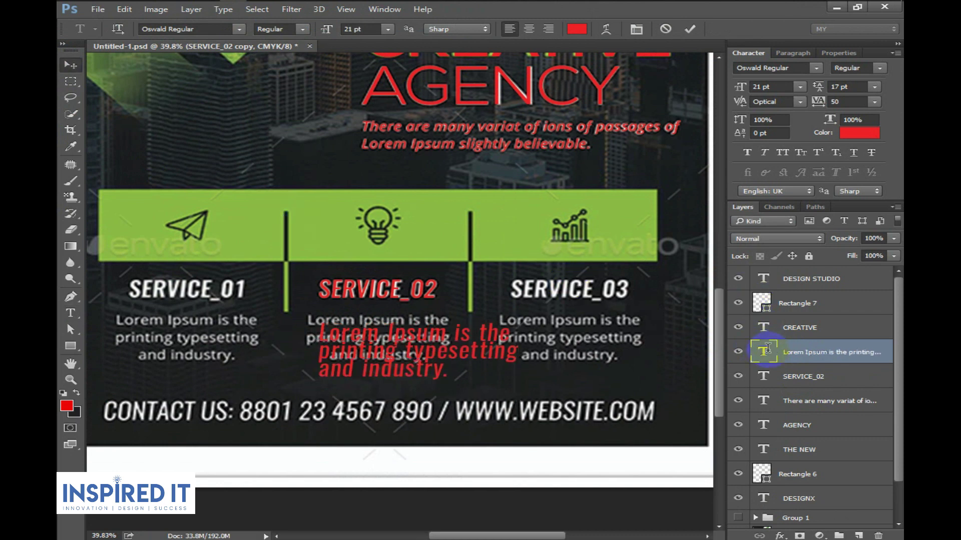
left_click(529, 29)
left_click(69, 64)
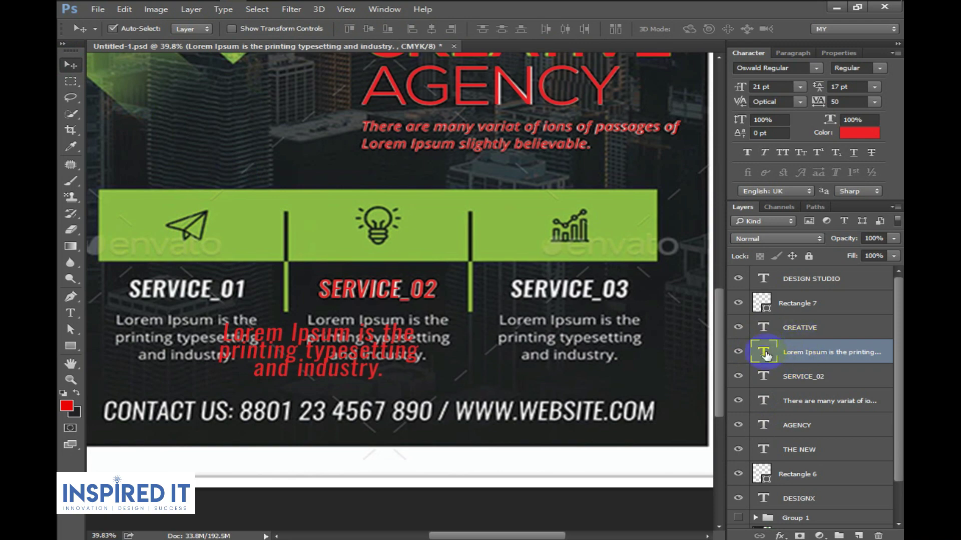
- Set the description to Open Sans Regular 13 pt with tracking 10, then save
double_click(766, 354)
left_click(797, 70)
type("op")
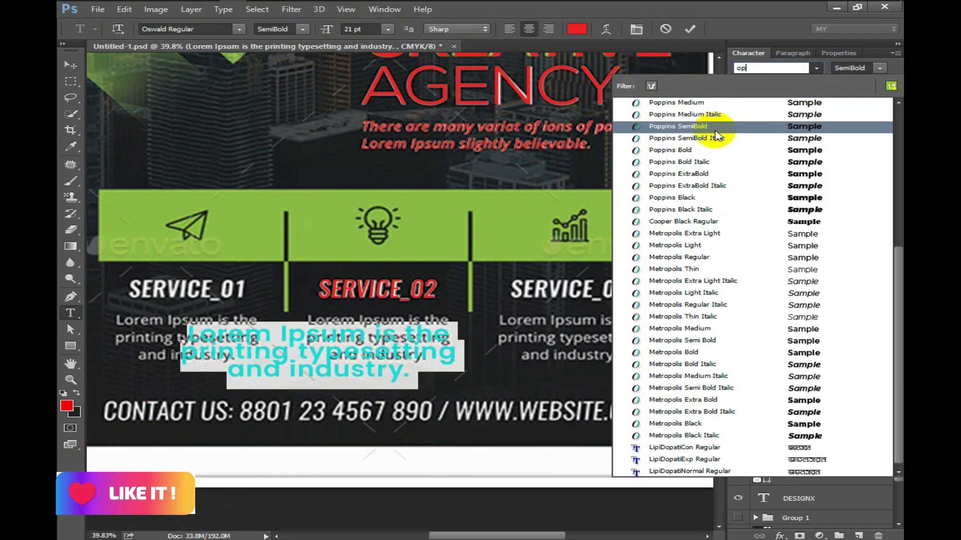
type("e")
left_click(707, 133)
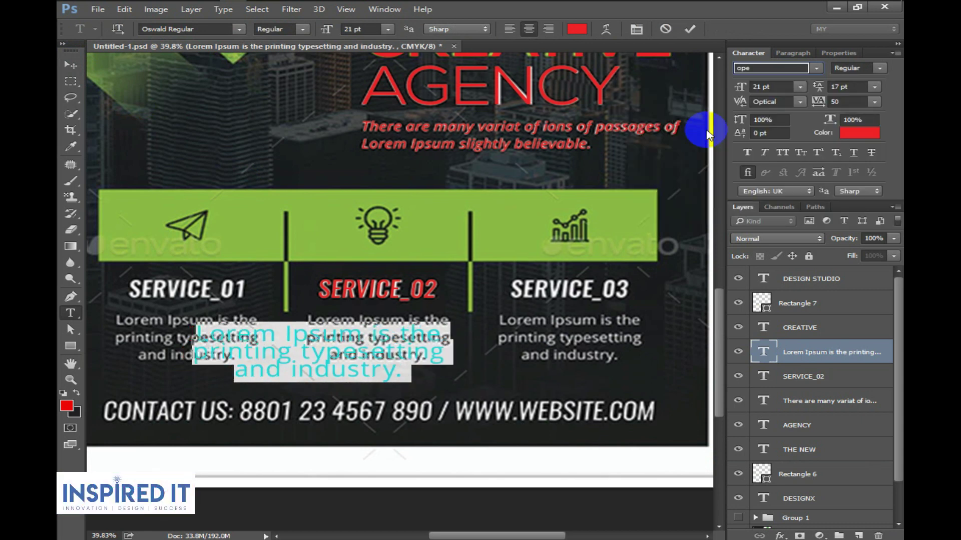
type("13")
key("Return")
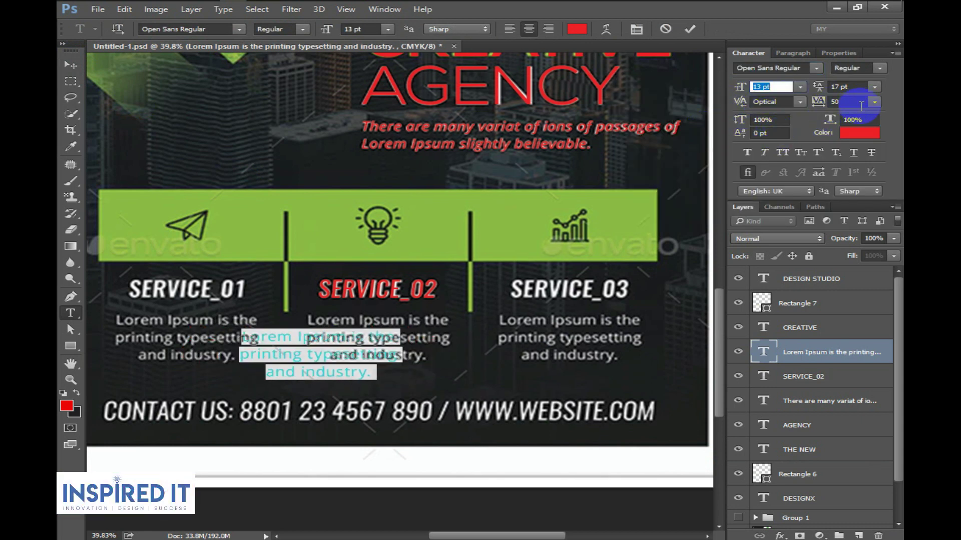
left_click(873, 102)
left_click(846, 220)
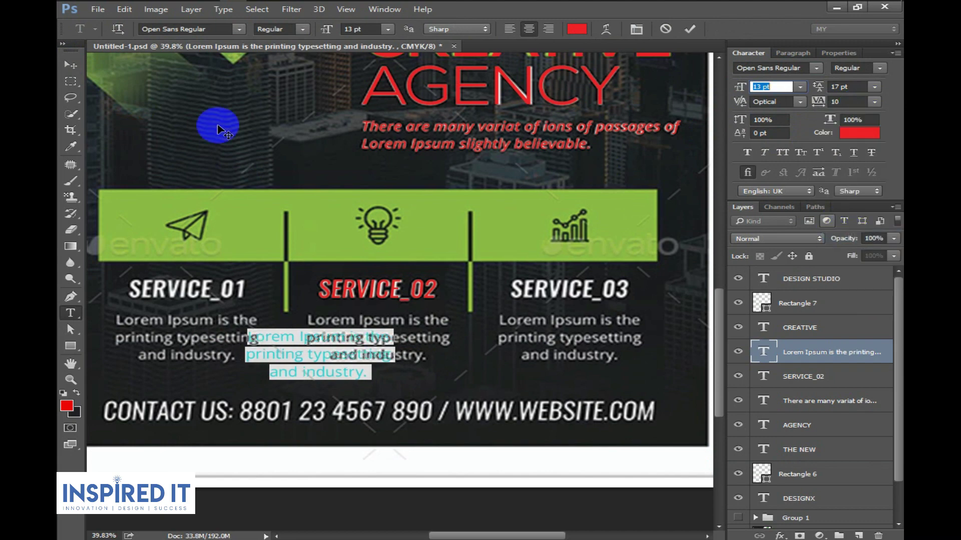
left_click(70, 65)
key("ctrl+s")
- Move the description beneath the SERVICE_02 heading and select both layers
scroll(375, 337, "up", 2)
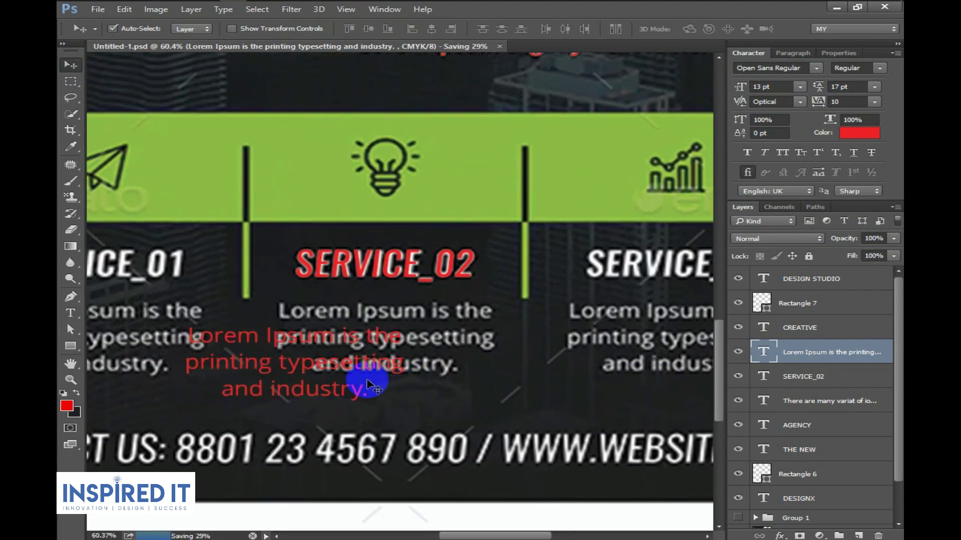
mouse_move(369, 382)
left_mouse_down()
mouse_move(398, 346)
mouse_move(436, 335)
left_mouse_up()
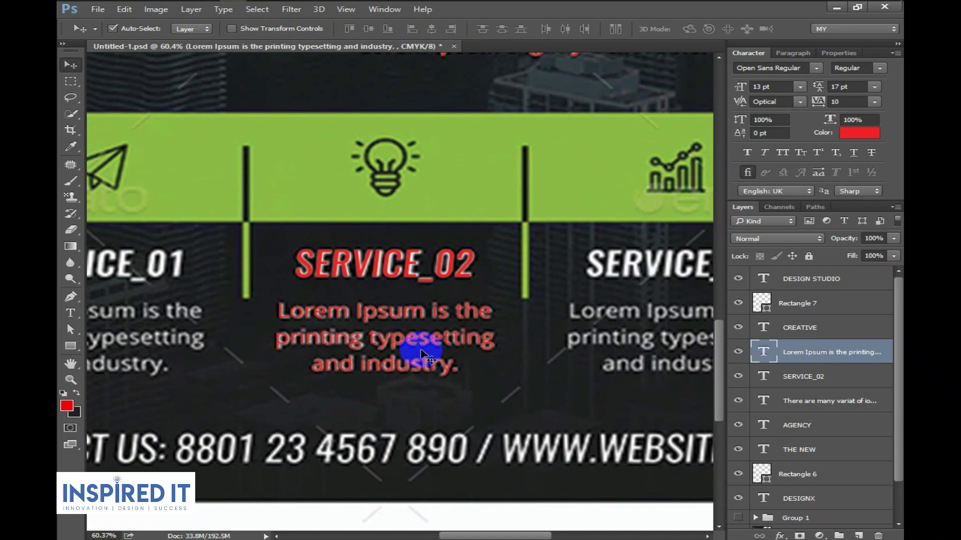
left_click(405, 270, "shift")
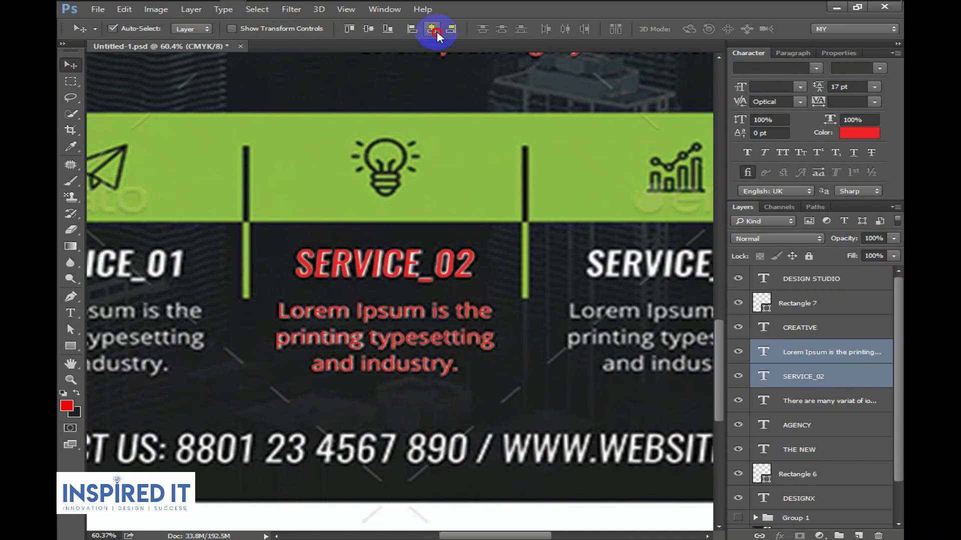
- Copy the heading and description onto the third and first service columns, aligned
key("ctrl+s")
scroll(451, 279, "down", 3)
left_click_drag(451, 279, 589, 279)
scroll(535, 320, "up", 3)
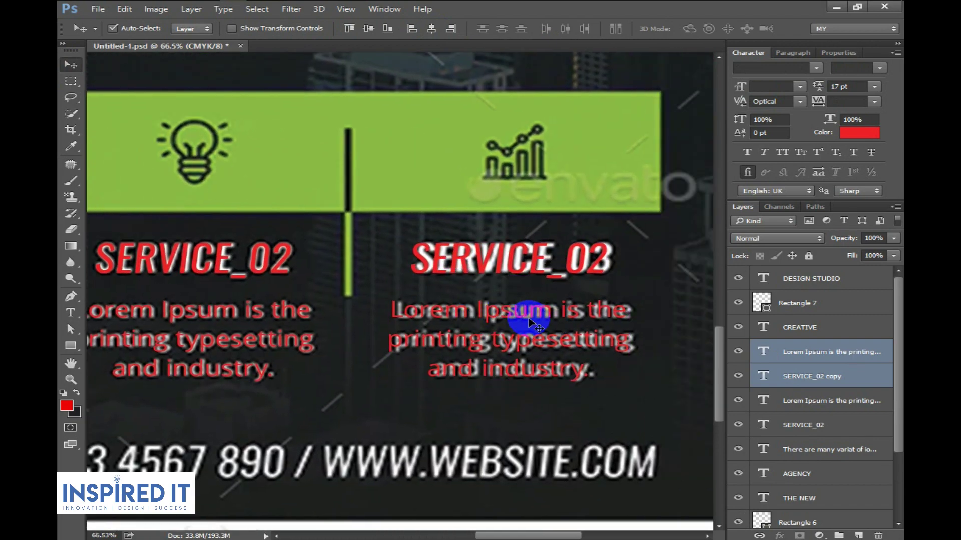
left_click_drag(532, 336, 535, 340)
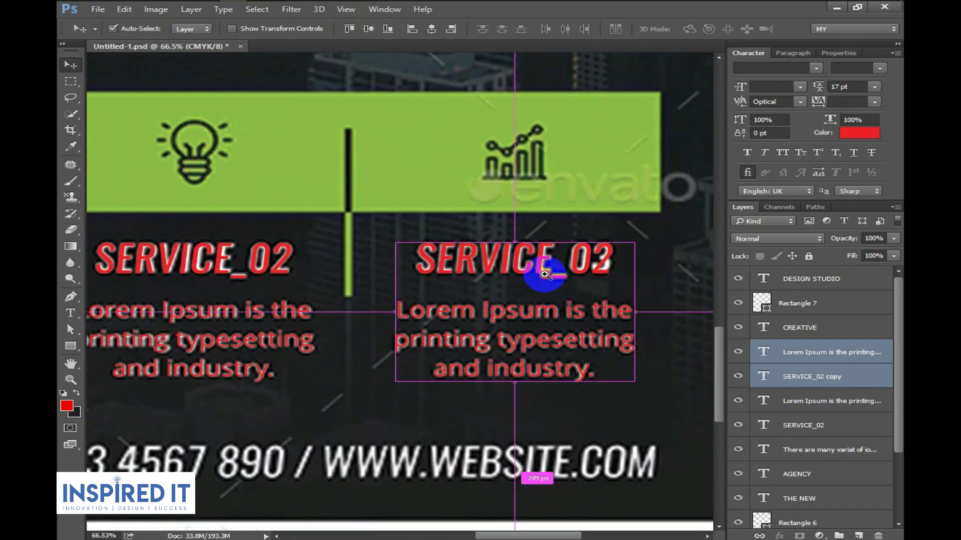
scroll(525, 320, "down", 3)
left_click_drag(525, 307, 190, 300)
scroll(215, 310, "up", 2)
left_click_drag(244, 322, 246, 322)
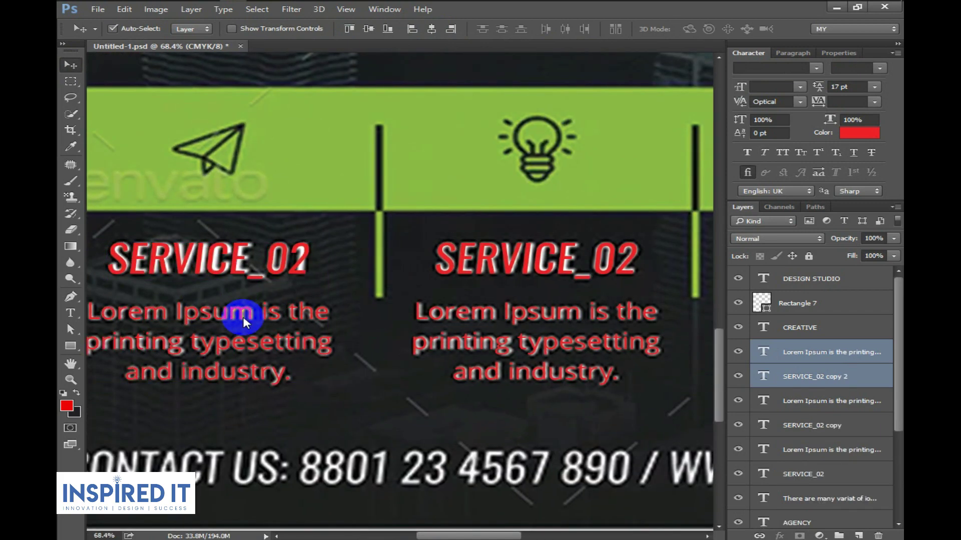
- Change the first column's heading to SERVICE_01 and save
double_click(763, 377)
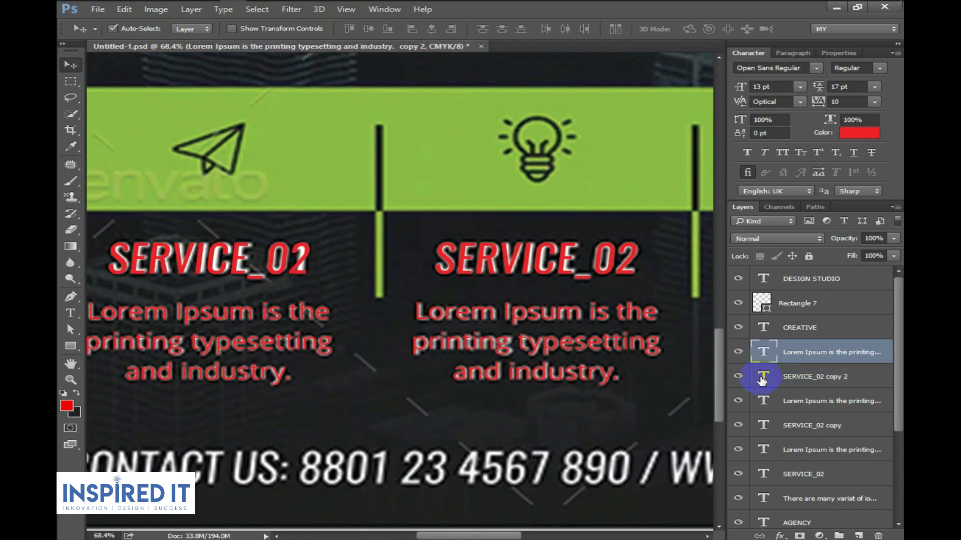
key("Right")
key("shift+Left")
type("1")
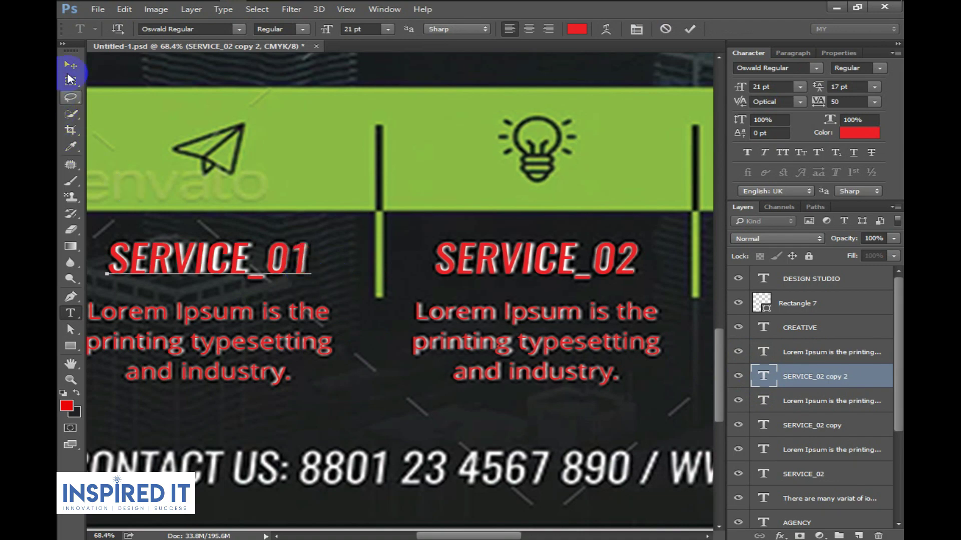
left_click(71, 65)
scroll(289, 295, "down", 5)
key("ctrl+s")
- Change the third column's heading to SERVICE_03 and save
left_click(517, 433)
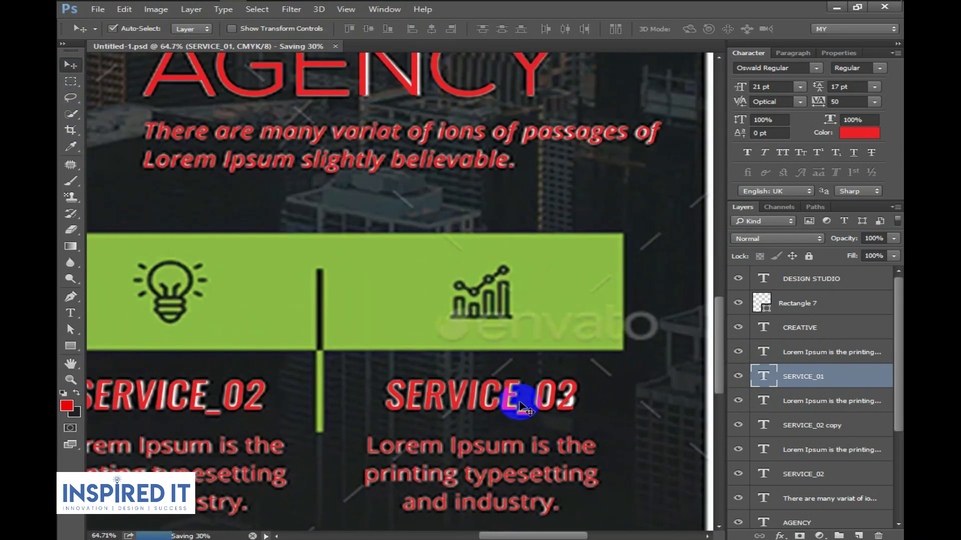
left_click(773, 412)
double_click(762, 425)
left_click_drag(556, 400, 579, 403)
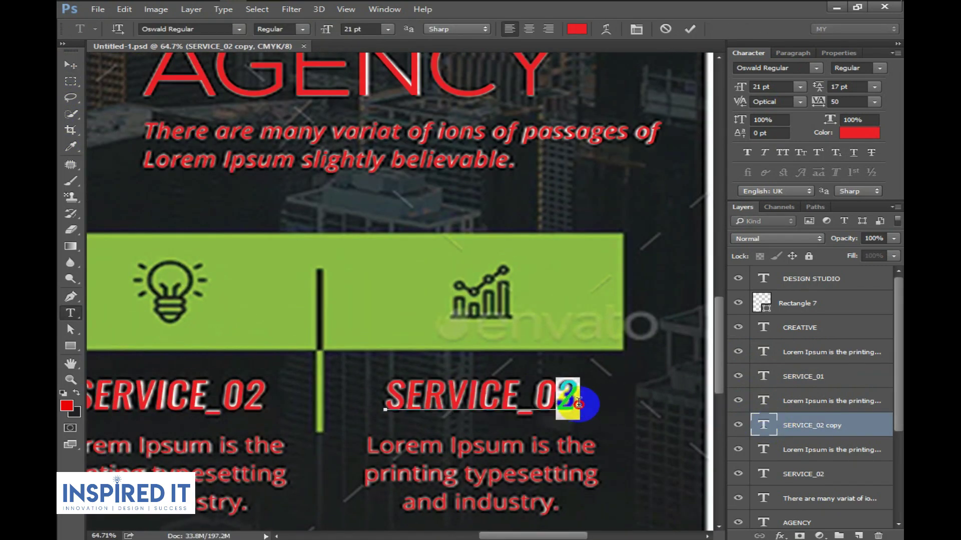
type("3")
left_click(71, 65)
scroll(407, 331, "down", 5)
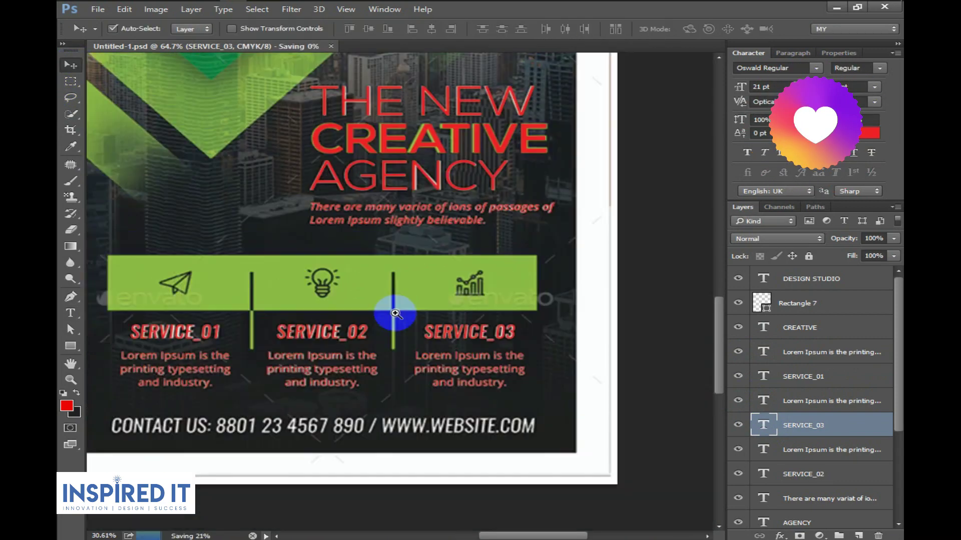
key("ctrl+s")
scroll(318, 385, "up", 2)
scroll(429, 354, "up", 1)
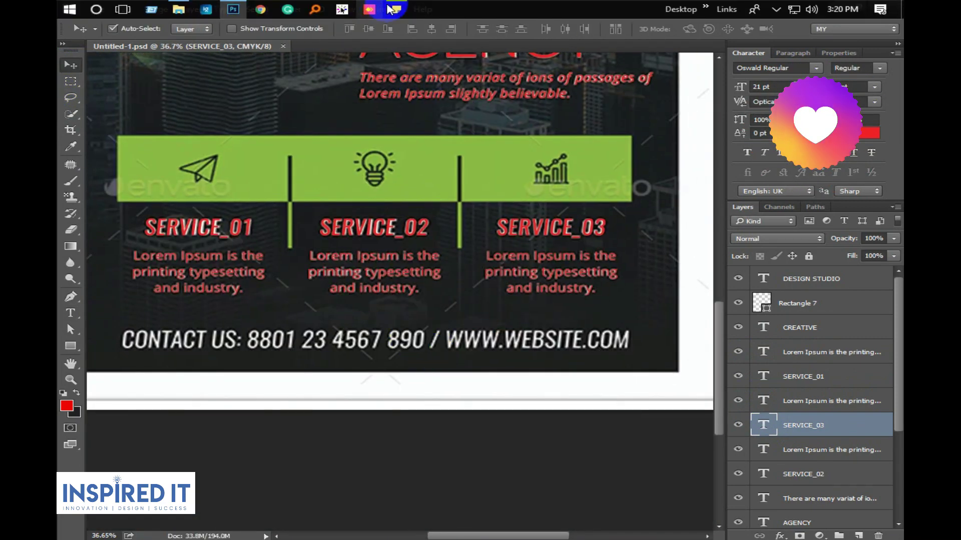
- Copy the CONTACT US line from the Sticky Notes note
left_click(396, 9)
left_click(550, 410)
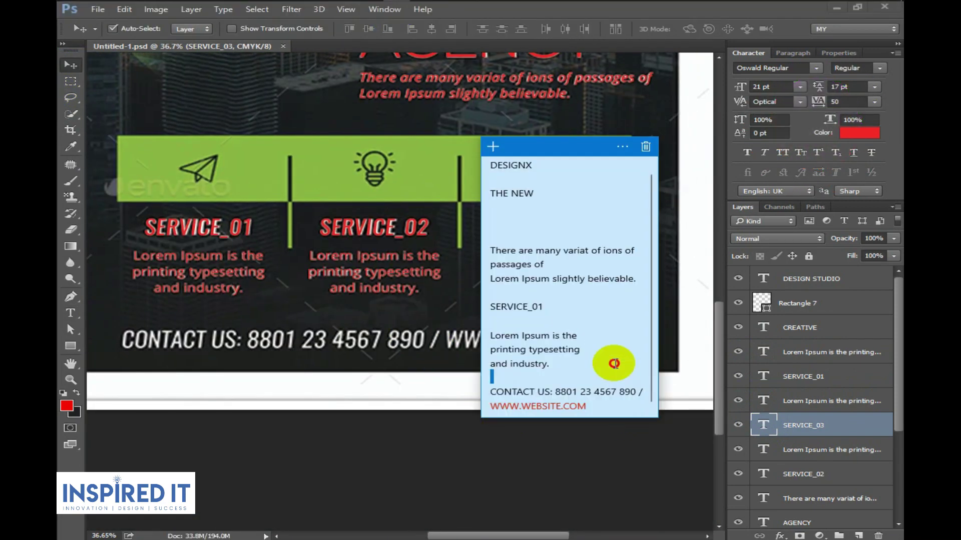
left_click_drag(622, 400, 637, 395)
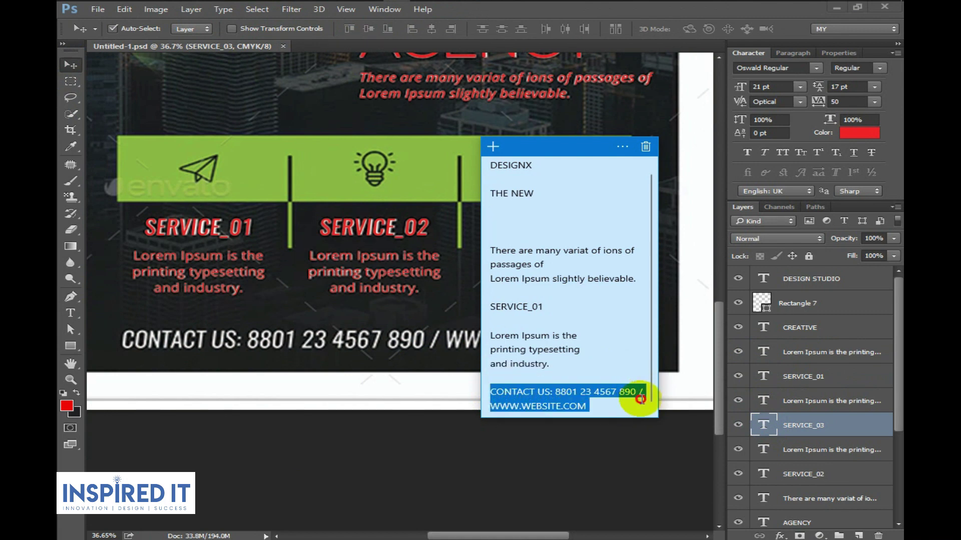
mouse_move(647, 263)
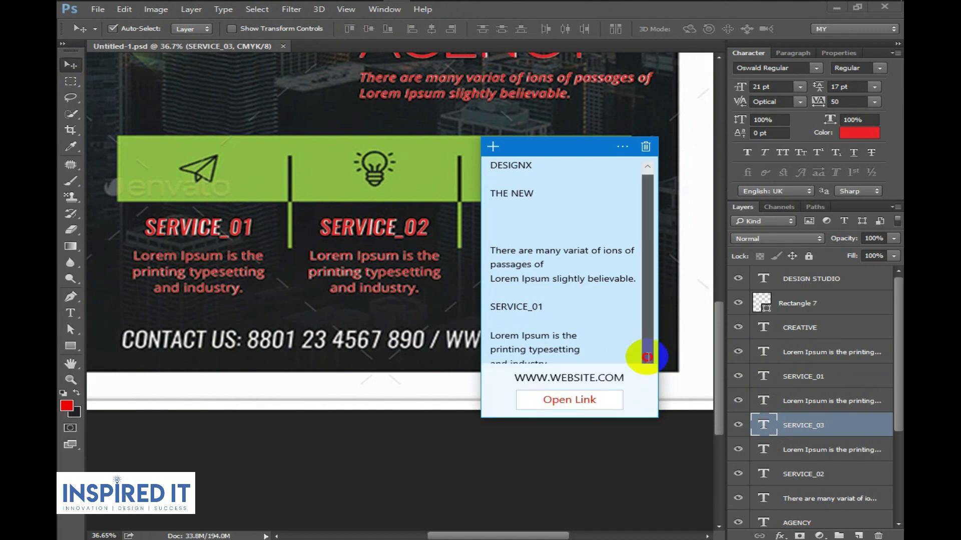
left_click_drag(595, 408, 489, 376)
key("ctrl+c")
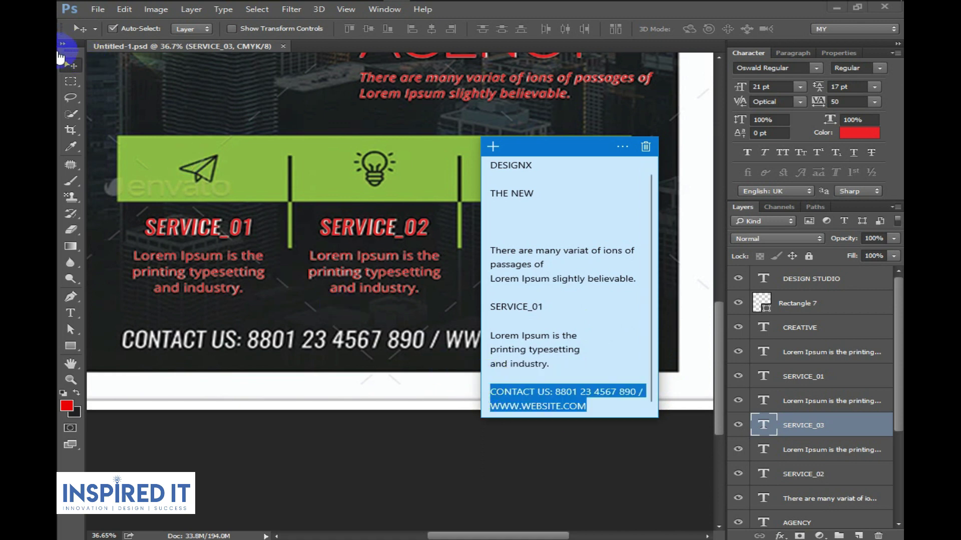
- Paste the contact line as new text at the flyer bottom and enlarge it to 22 pt
left_click(70, 68)
key("t")
left_click(118, 337)
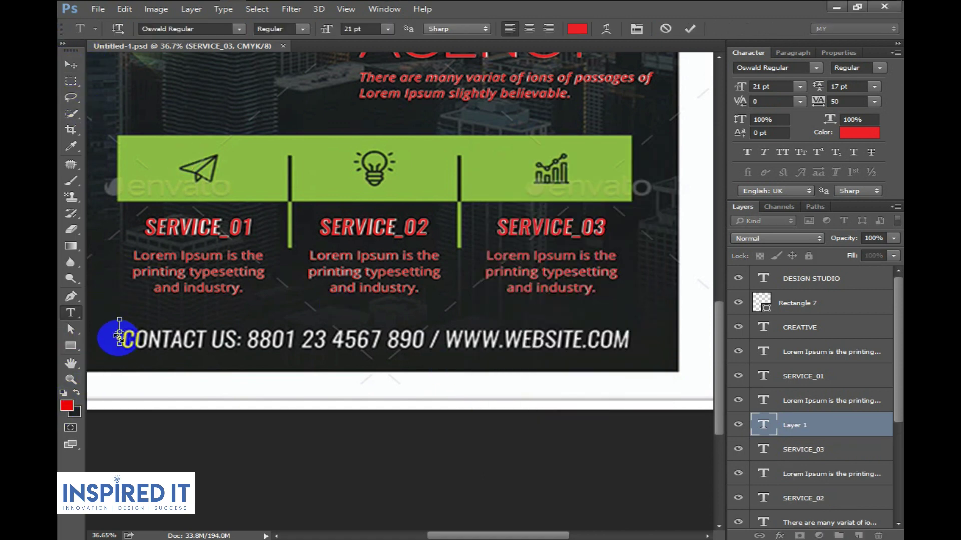
key("ctrl+v")
left_click(71, 66)
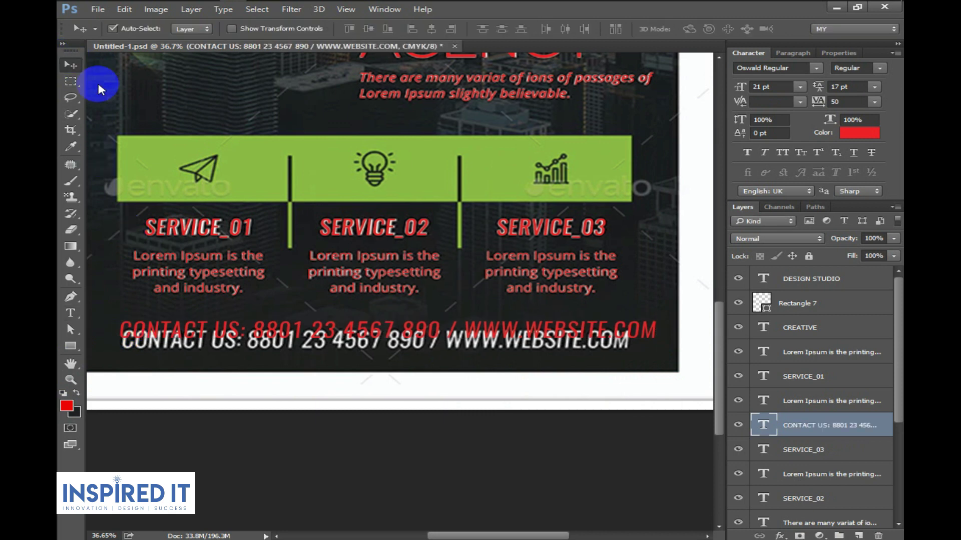
double_click(755, 427)
key("Up")
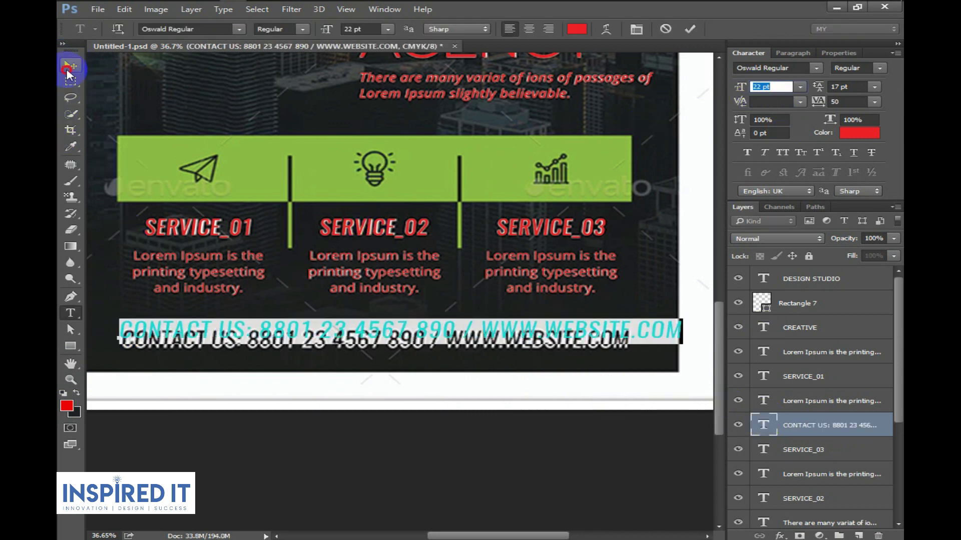
left_click(69, 70)
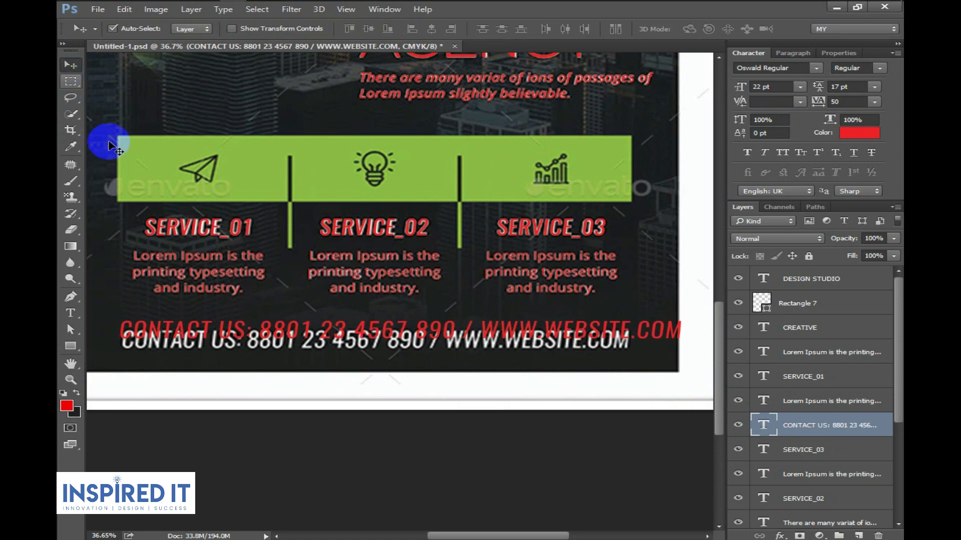
- Give the contact line tracking 25 and Optical kerning, and center-align it
double_click(763, 423)
left_click(873, 103)
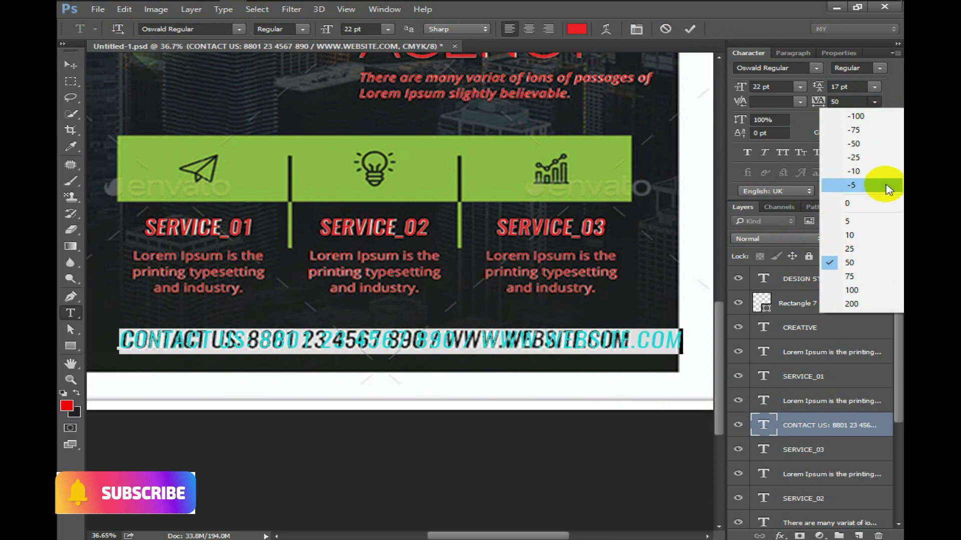
left_click(849, 249)
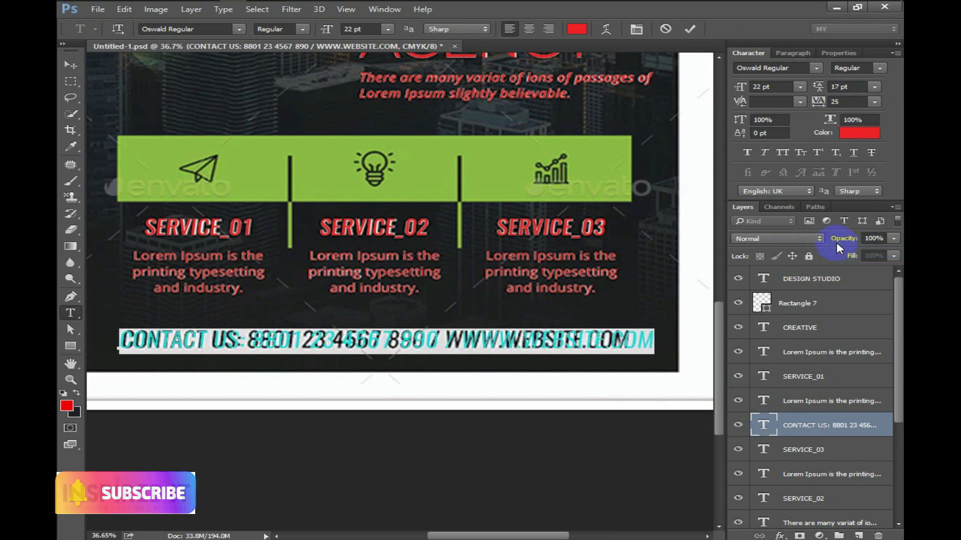
left_click(799, 102)
left_click(783, 131)
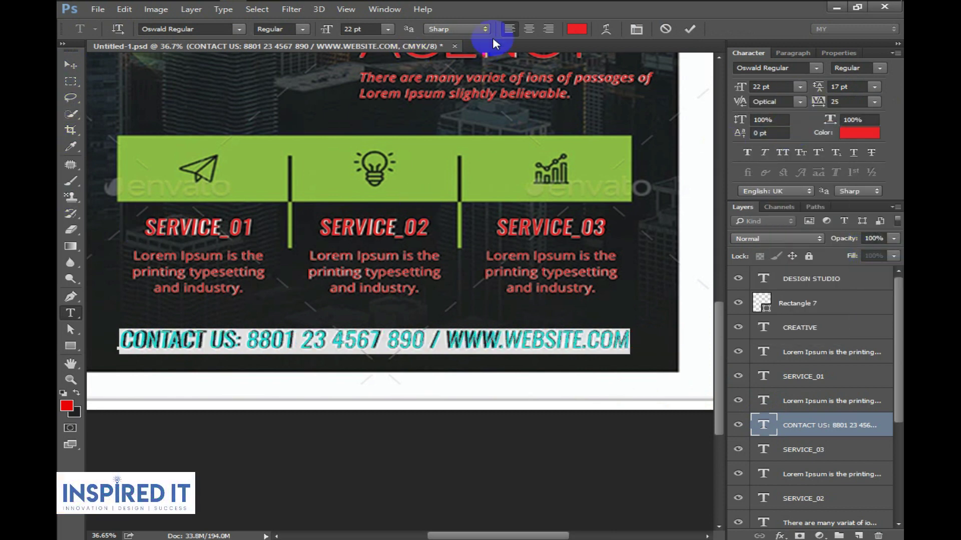
key("ctrl+shift+c")
left_click(68, 65)
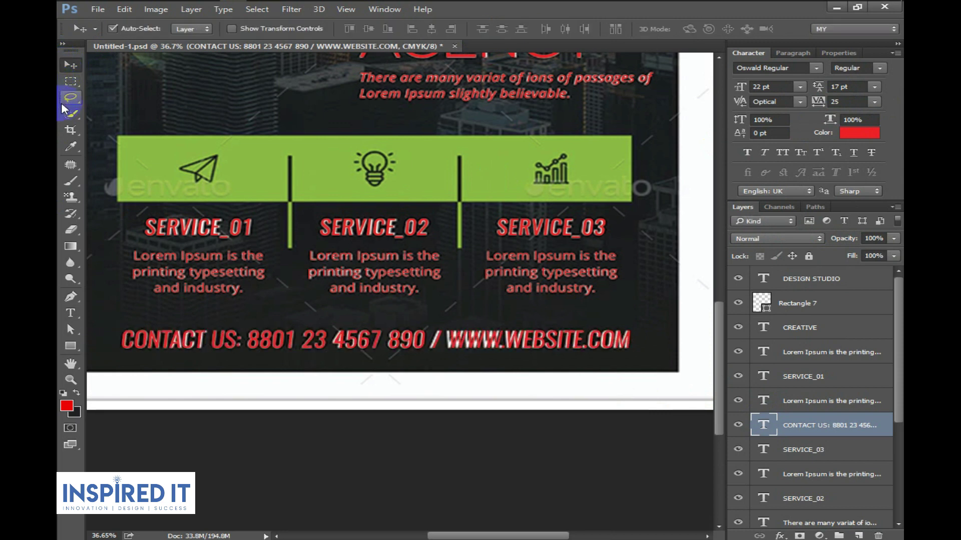
- Set the phone number to Metrics kerning with tracking 5
left_click(600, 373)
double_click(757, 425)
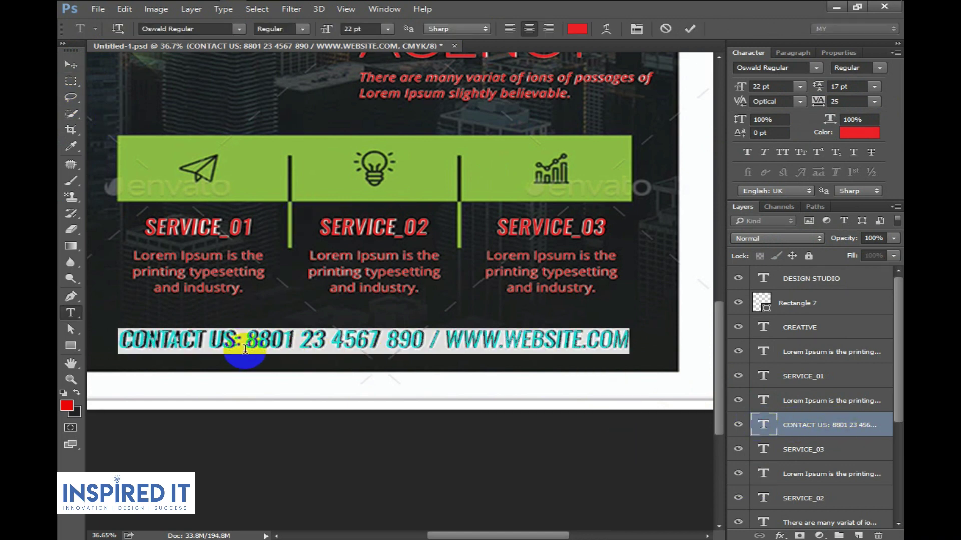
left_click_drag(245, 346, 417, 359)
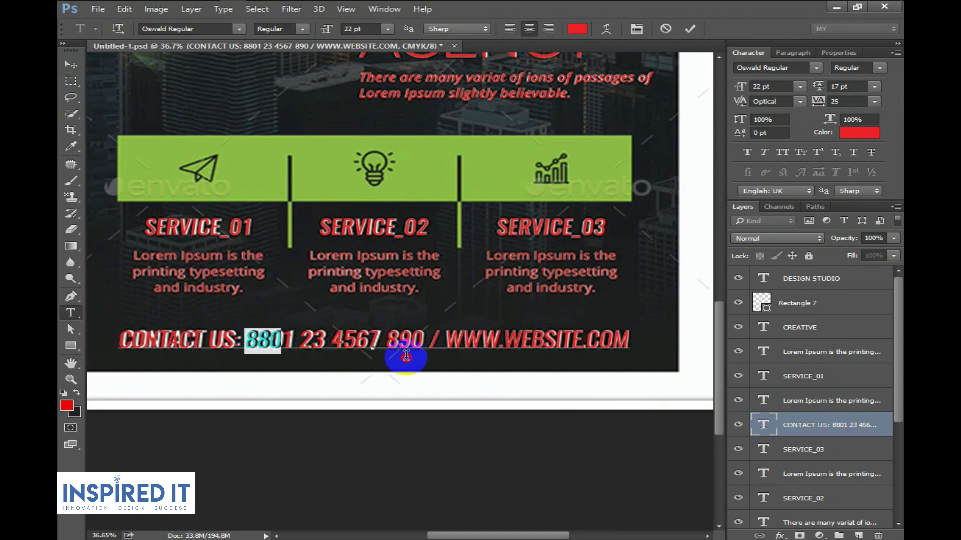
left_click(801, 102)
left_click(810, 119)
left_click(873, 100)
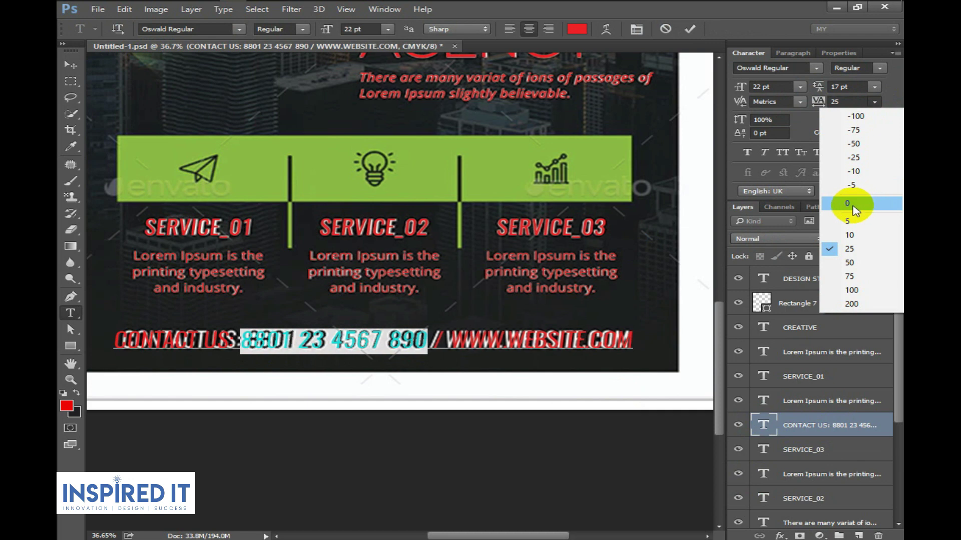
left_click(850, 222)
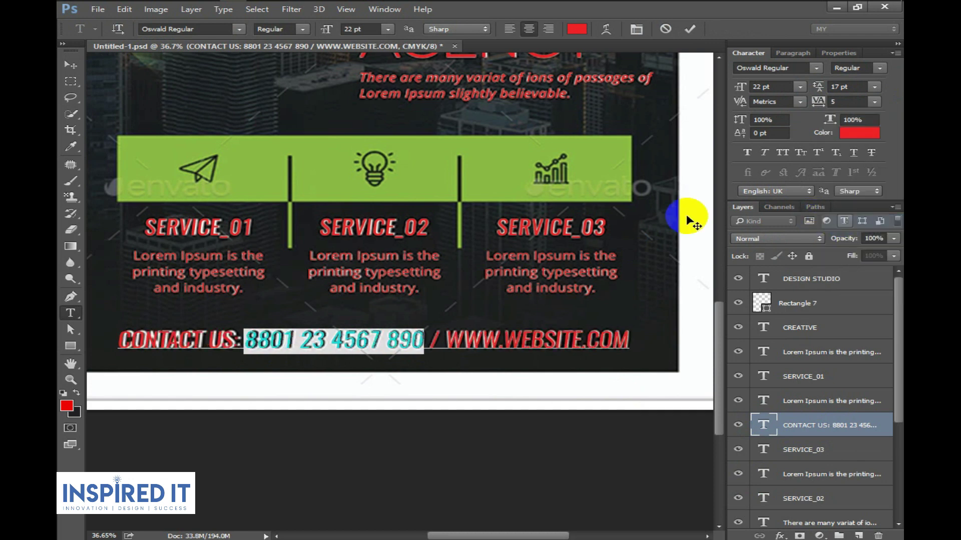
left_click(65, 65)
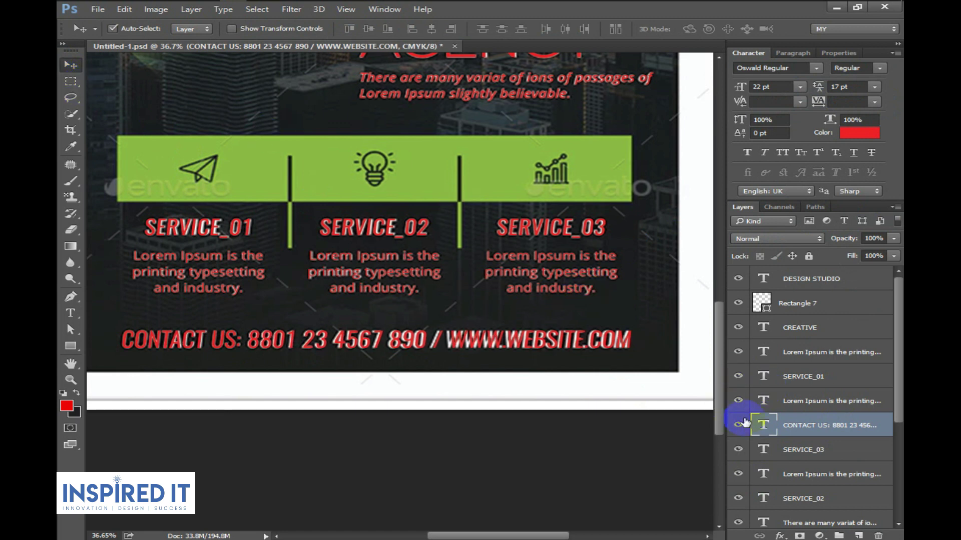
- Tighten the phone number's tracking to -5 and nudge the contact line into place
double_click(763, 425)
left_click_drag(246, 345, 425, 353)
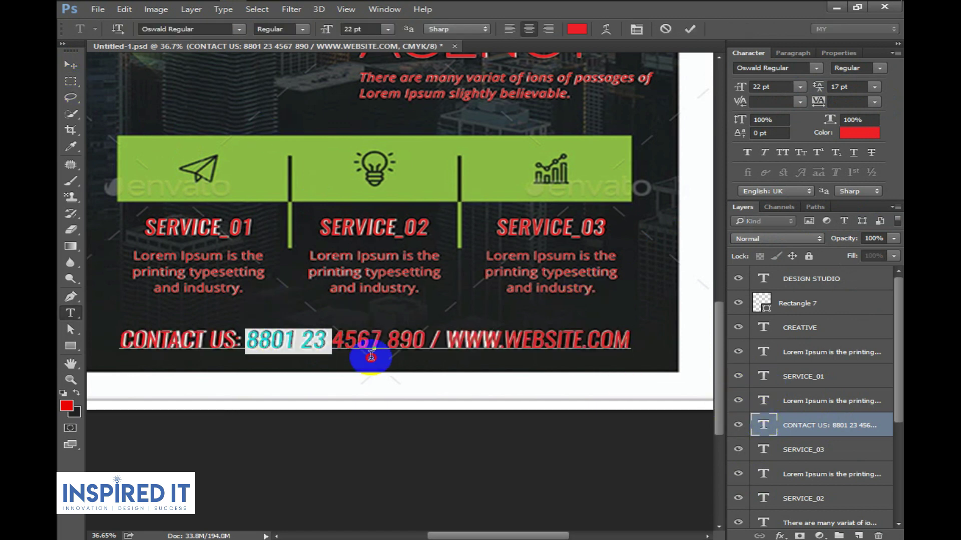
left_click(876, 100)
left_click(853, 187)
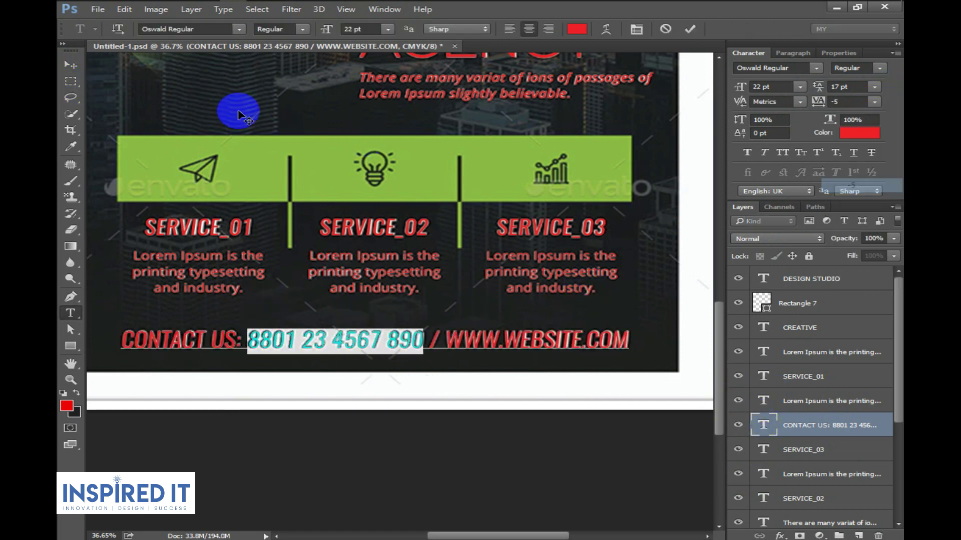
left_click(70, 66)
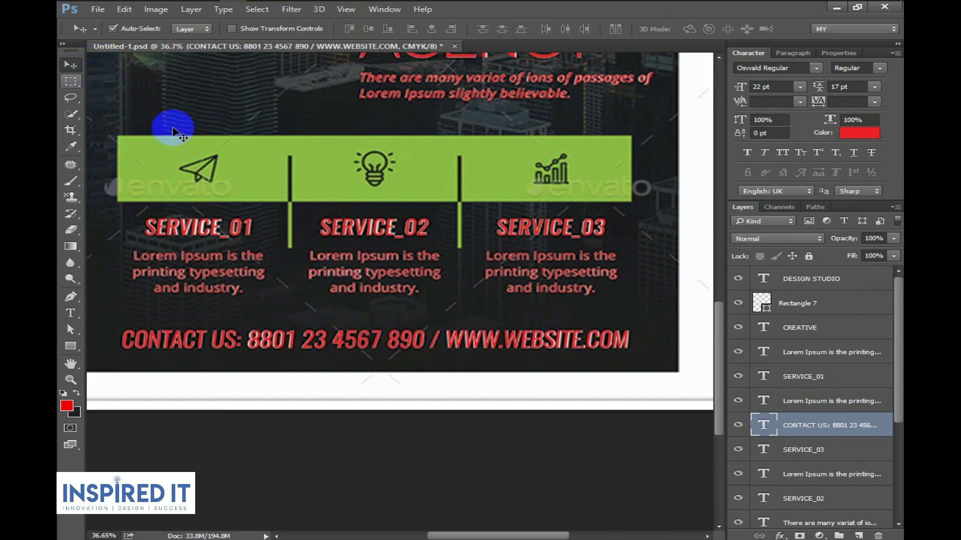
left_click_drag(172, 124, 438, 250)
- Group the text layers from DESIGN STUDIO down to DESIGNX into a group named Text
key("ctrl+s")
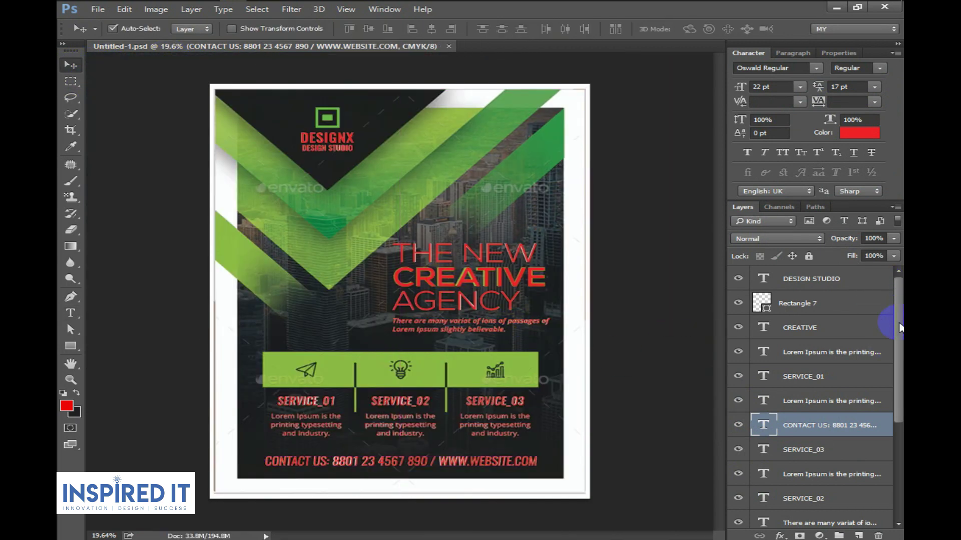
left_click(864, 281)
left_click_drag(898, 350, 894, 440)
left_click(828, 459, "shift")
key("ctrl+g")
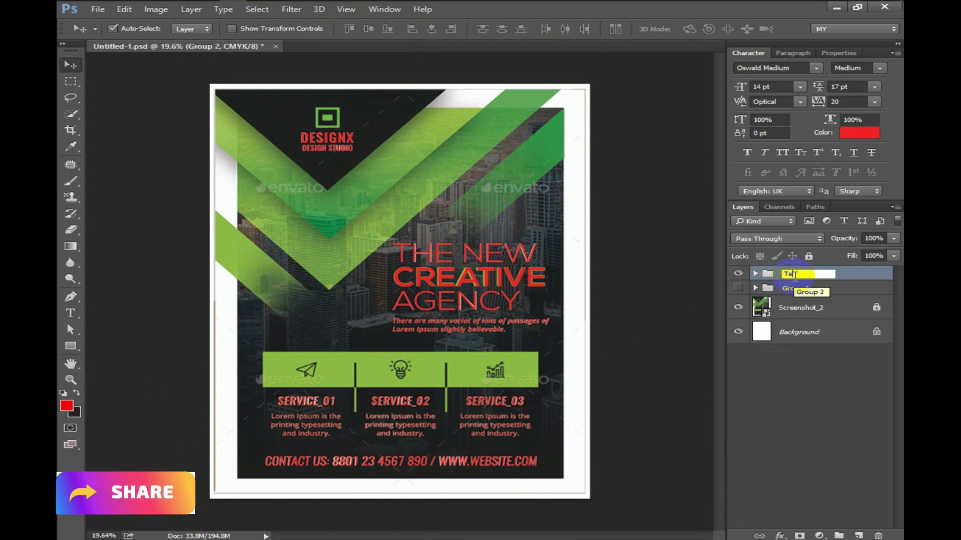
type("xt")
key("Return")
key("ctrl+s")
key("ctrl+0")
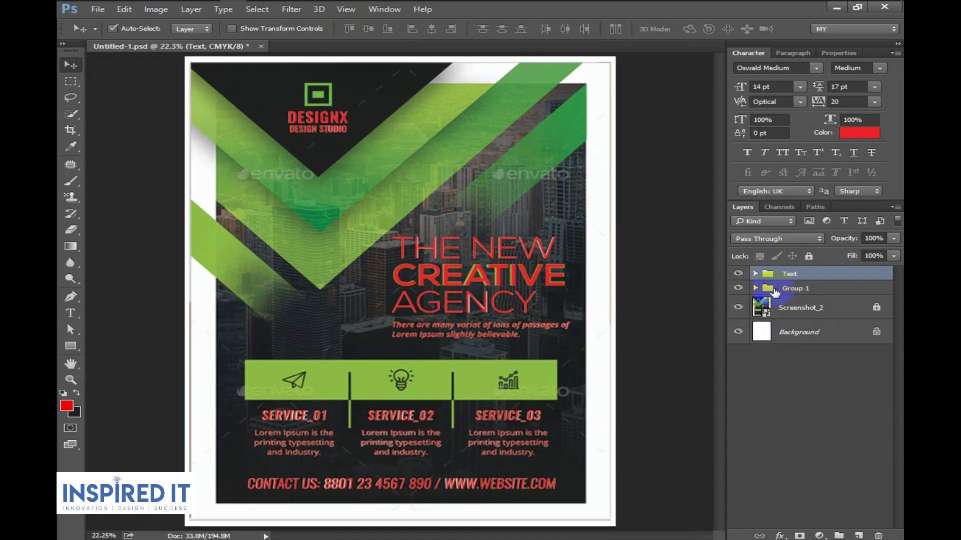
- Group Text and Group 1 into Group 2, then hide it to view the reference
left_click(795, 288, "shift")
key("ctrl+g")
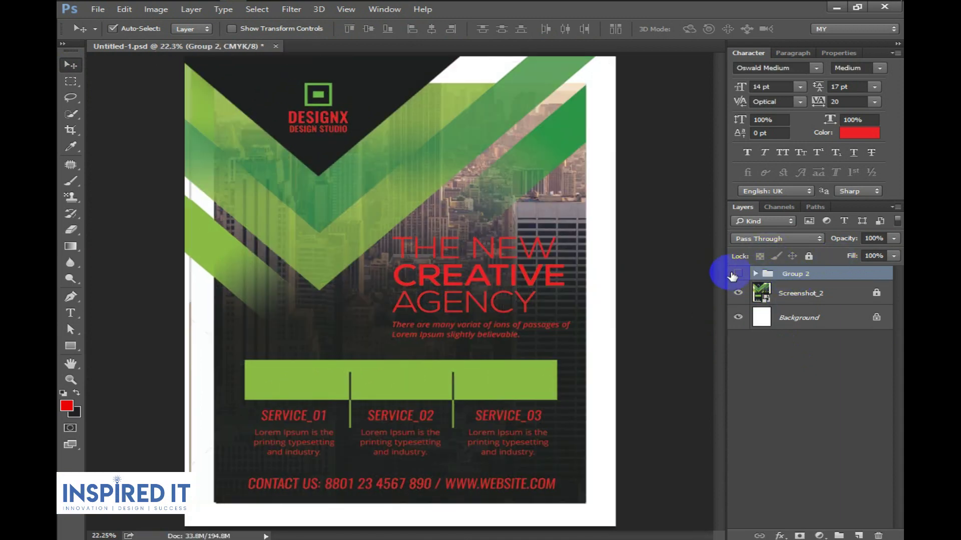
left_click(736, 274)
left_click(733, 274)
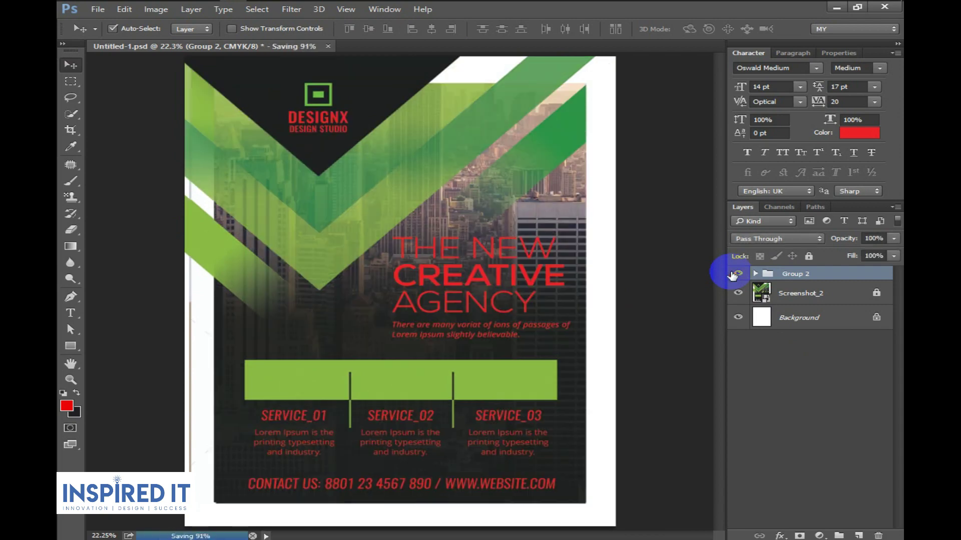
left_click(733, 274)
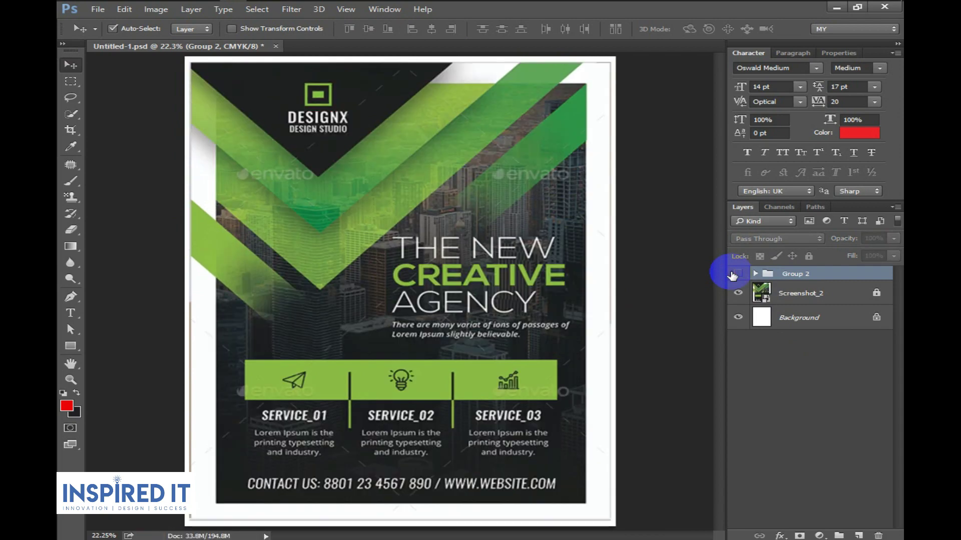
- Set the background colour to the logo's sampled green and the foreground colour to white
left_click(74, 416)
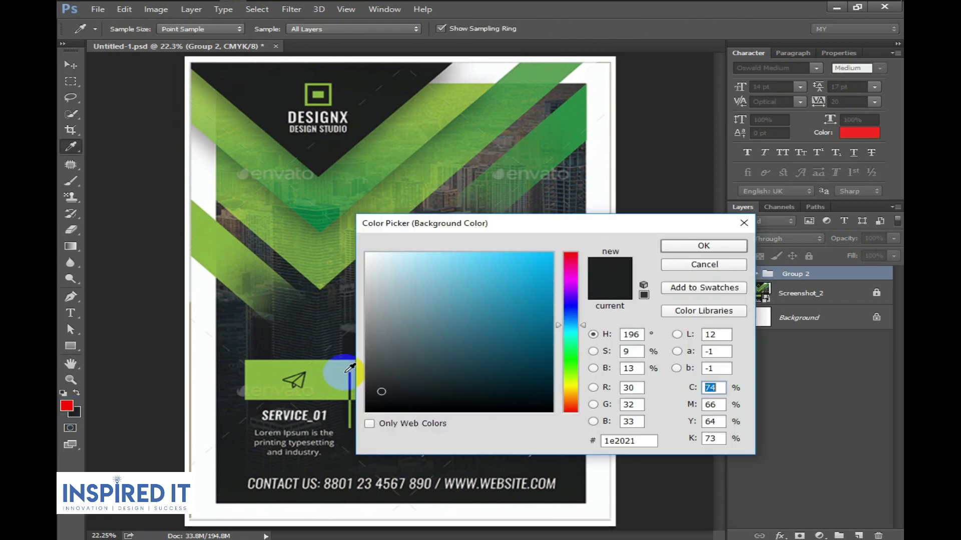
left_click_drag(502, 226, 528, 275)
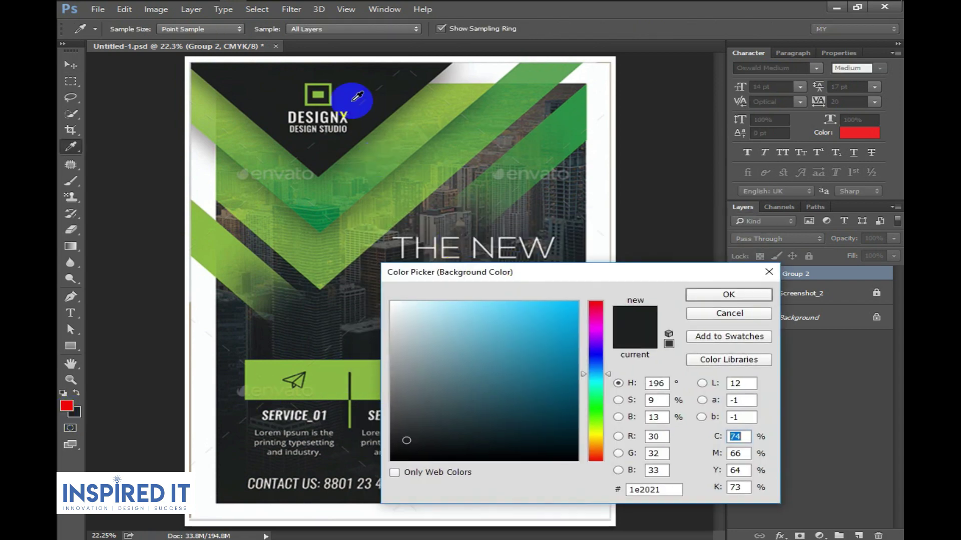
left_click_drag(700, 274, 590, 274)
left_click(658, 272)
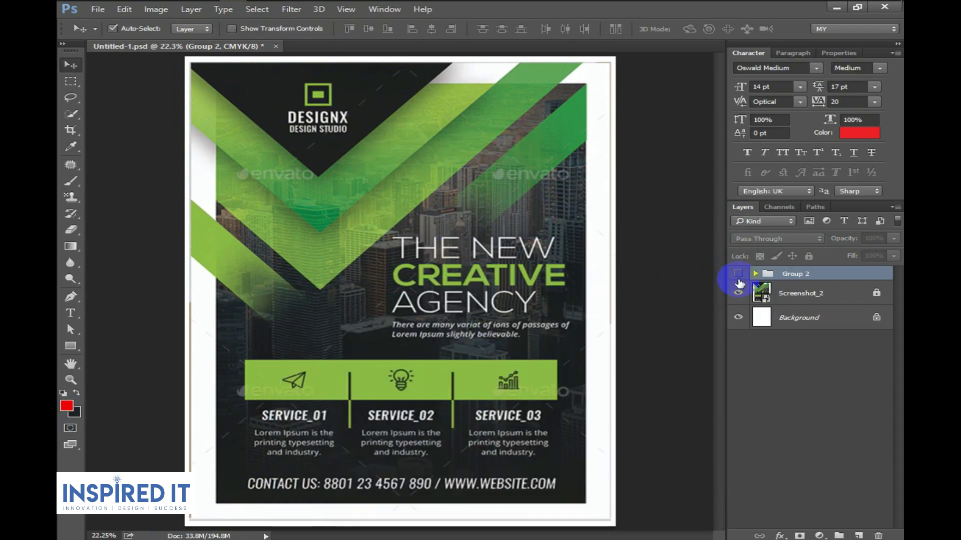
left_click(738, 273)
left_click(73, 415)
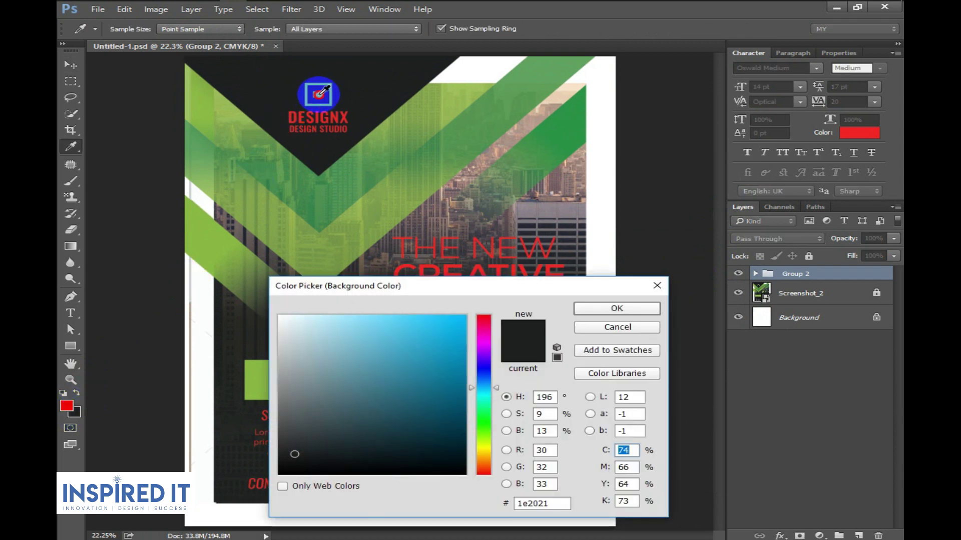
left_click(318, 93)
left_click(591, 309)
left_click(67, 405)
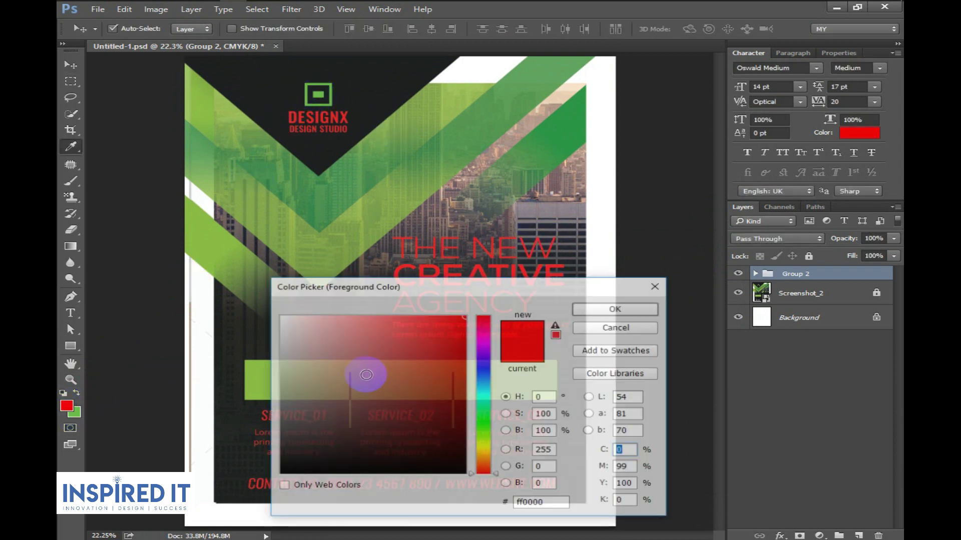
left_click(281, 317)
left_click(598, 309)
- Make all flyer text layers white, from DESIGNX through the services to CONTACT US
key("v")
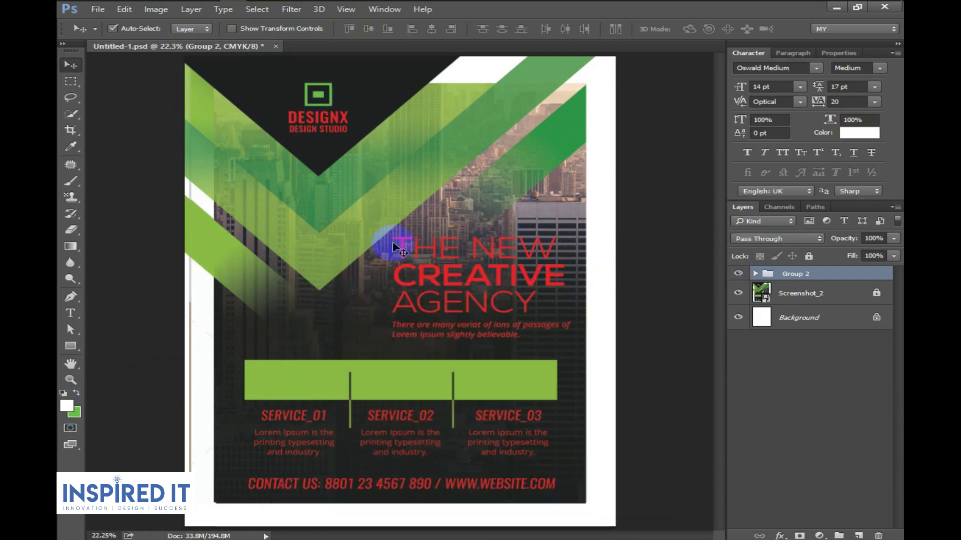
left_click(321, 124)
left_click(322, 131, "shift")
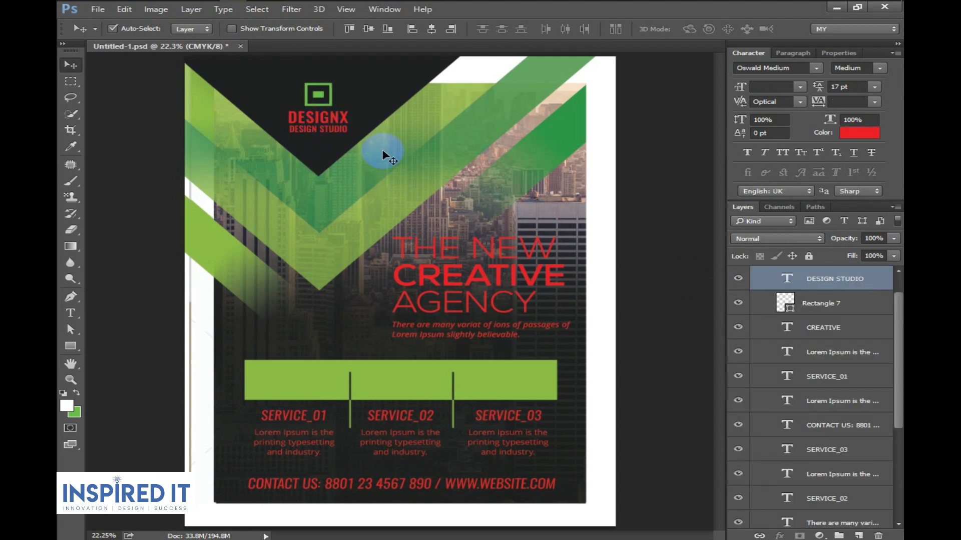
left_click(439, 245, "shift")
left_click(477, 328, "shift")
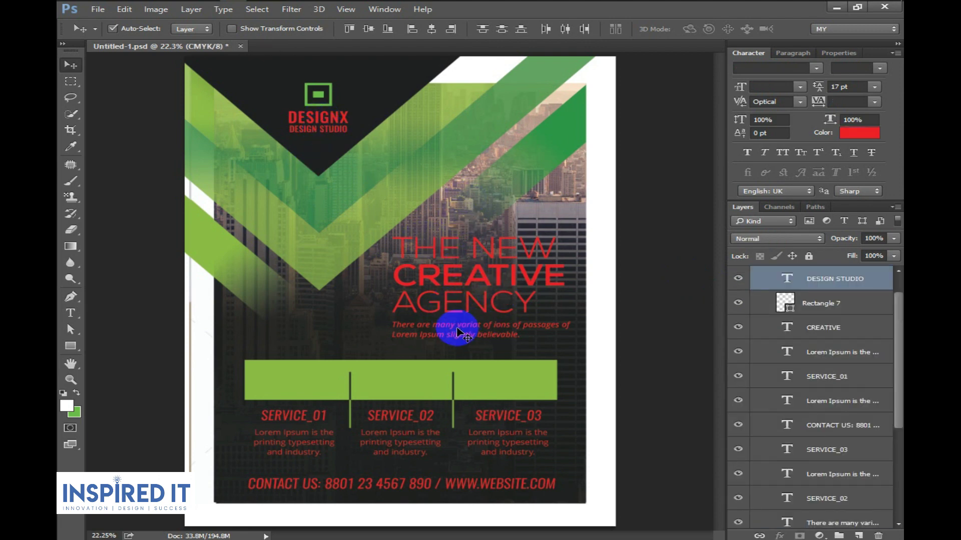
left_click(293, 412, "shift")
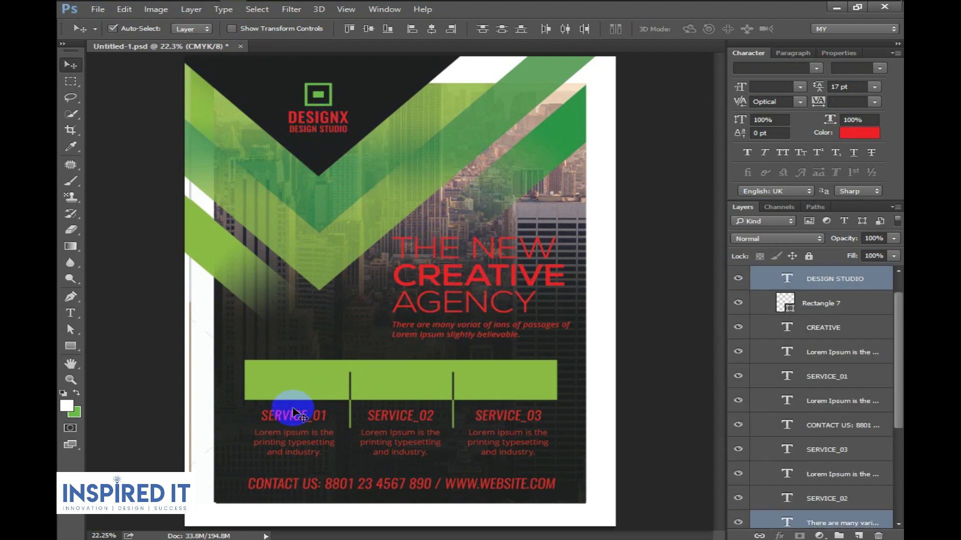
left_click(409, 418, "shift")
left_click(497, 434, "shift")
left_click(403, 433, "shift")
left_click(314, 437, "shift")
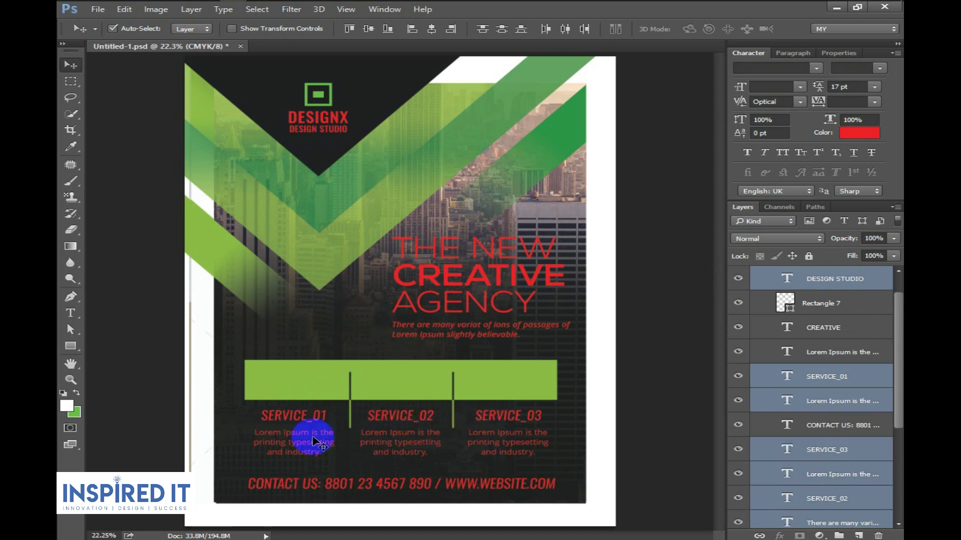
left_click(342, 487, "shift")
left_click(858, 132)
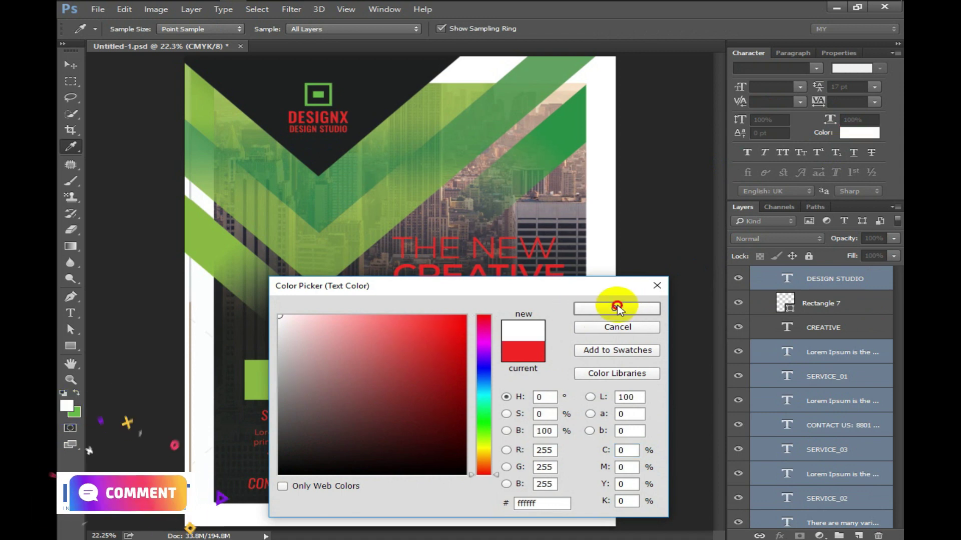
left_click(617, 308)
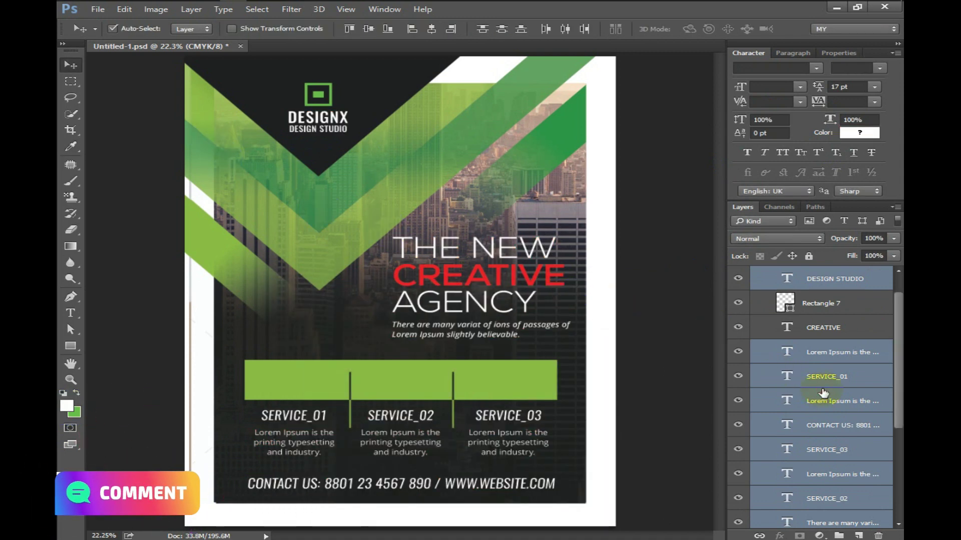
- Fill the CREATIVE text with the green background colour
left_click(471, 277)
key("ctrl+BackSpace")
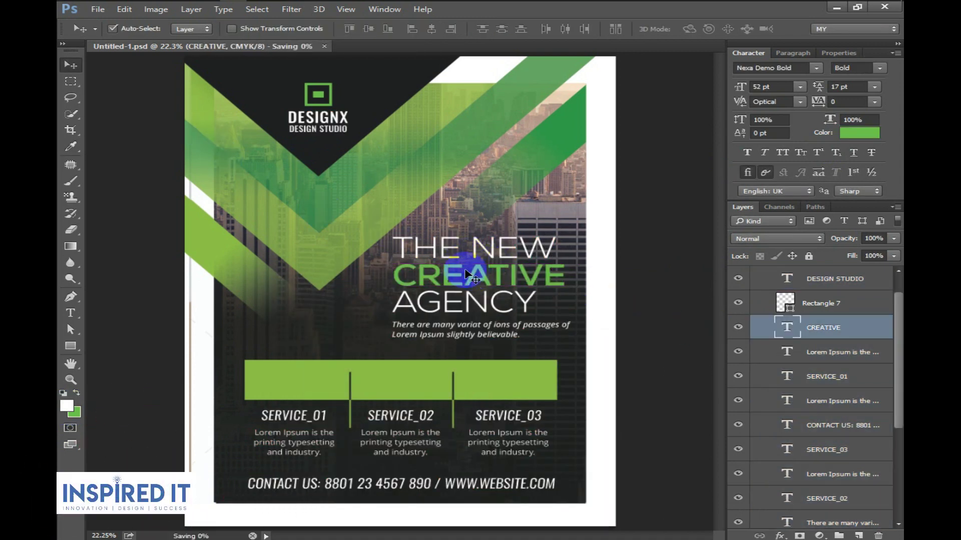
left_click_drag(903, 335, 897, 283)
- Hide the Screenshot_2 reference layer, save, and undo an accidental deletion of Group 2
left_click(754, 274)
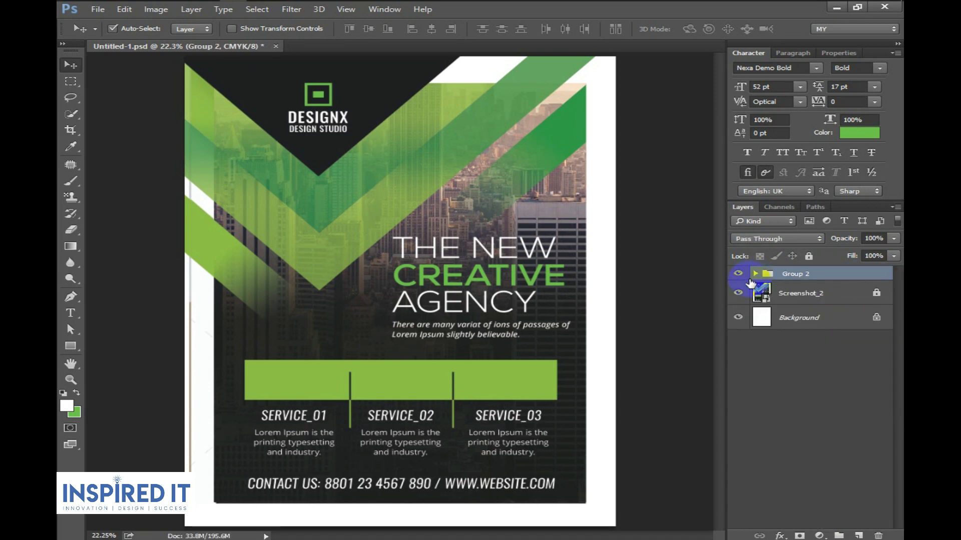
left_click(743, 294)
key("ctrl+s")
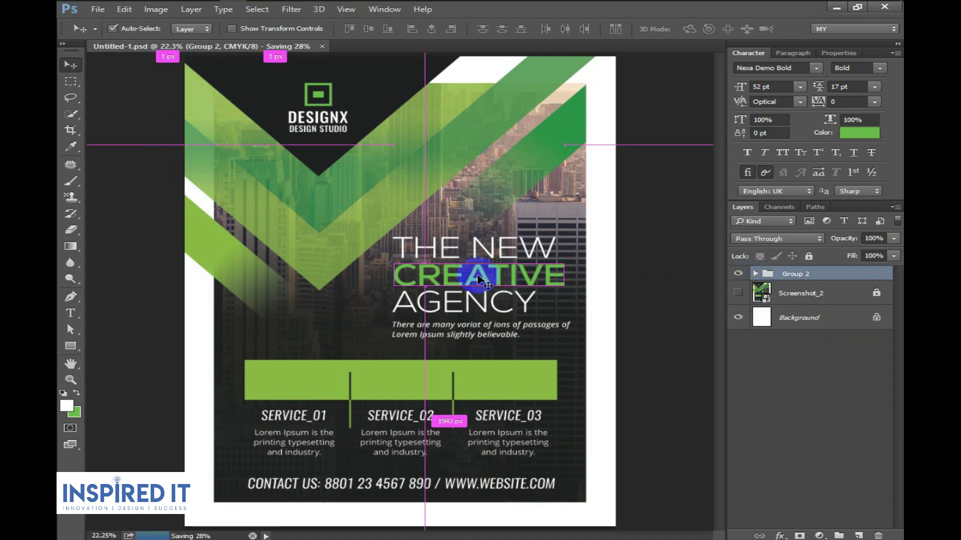
scroll(442, 320, "down", 1)
scroll(442, 320, "down", 2)
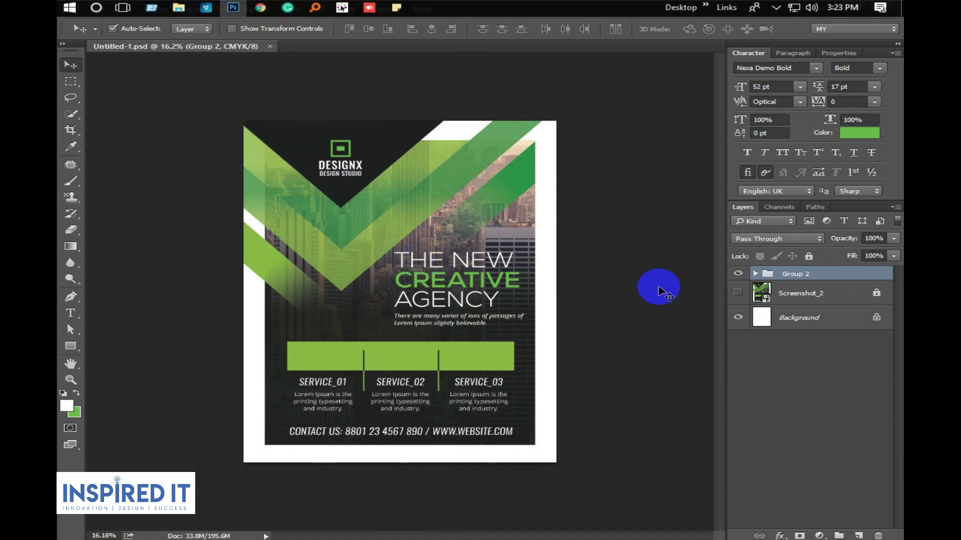
key("Delete")
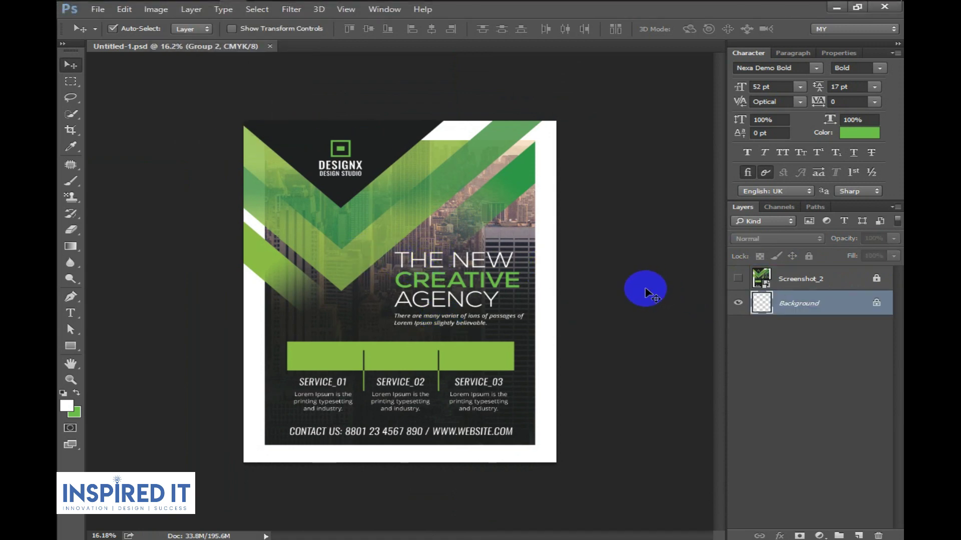
key("ctrl+z")
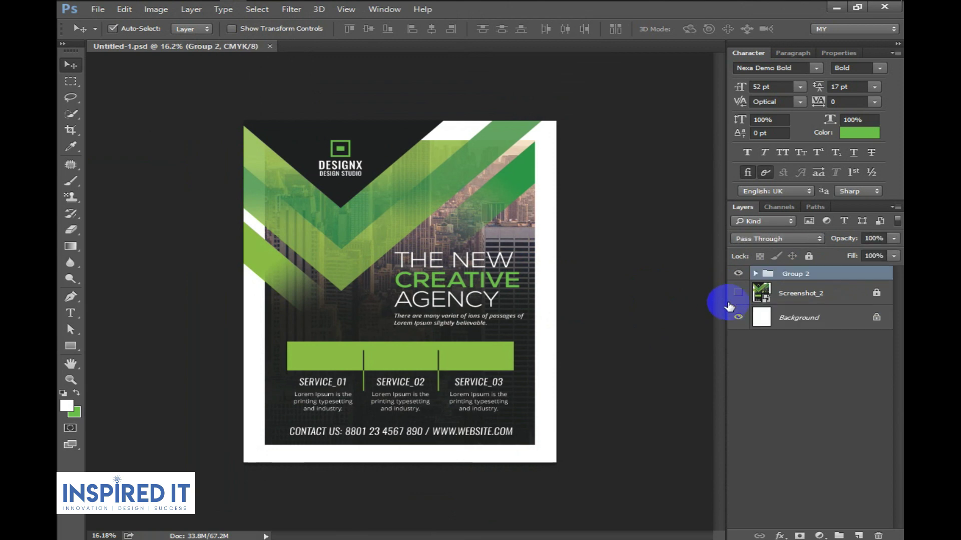
- Open Flyer-mock-up.psd and Icons IMP.psd, swapping Group 2 for the Screenshot_2 reference
left_click(179, 5)
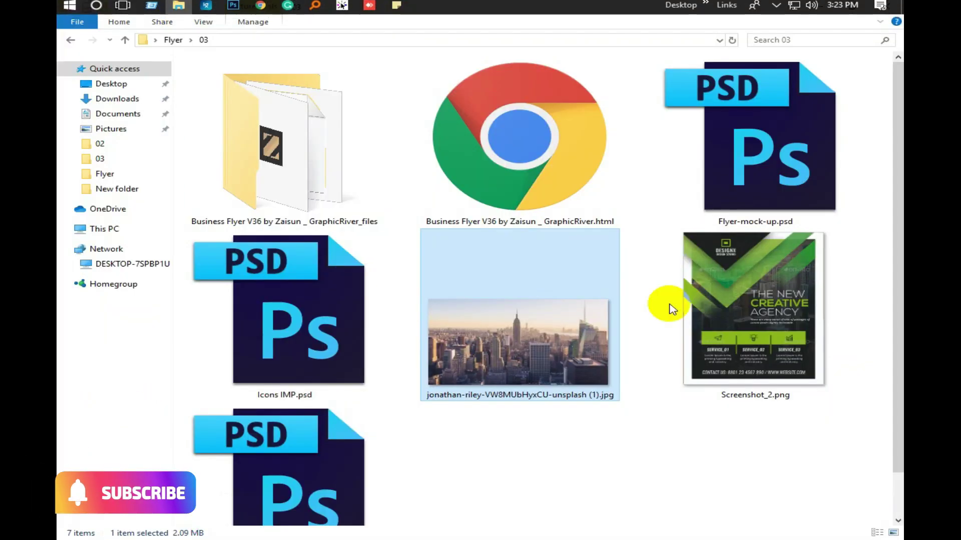
mouse_move(743, 191)
left_mouse_down()
mouse_move(422, 259)
mouse_move(83, 103)
left_mouse_up()
left_click(163, 62)
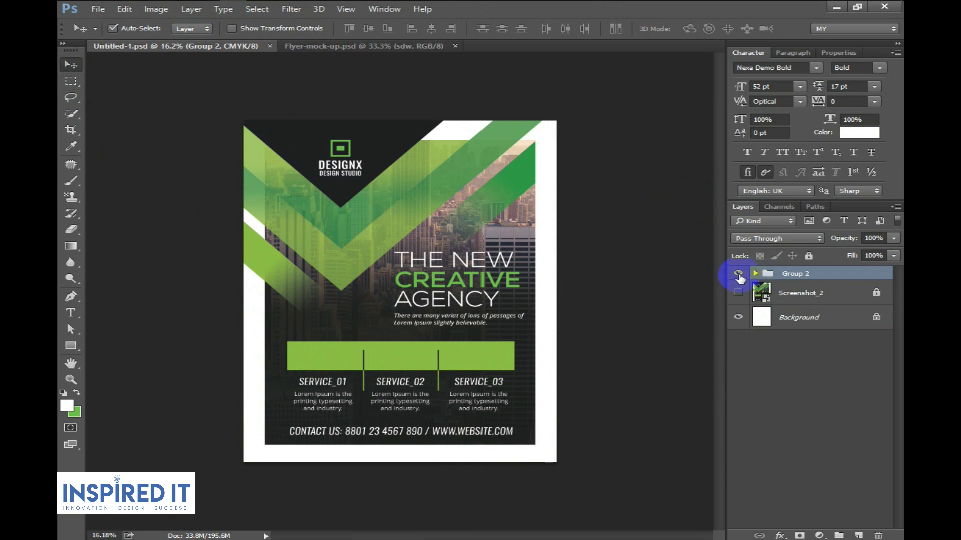
left_click(738, 274)
left_click(738, 294)
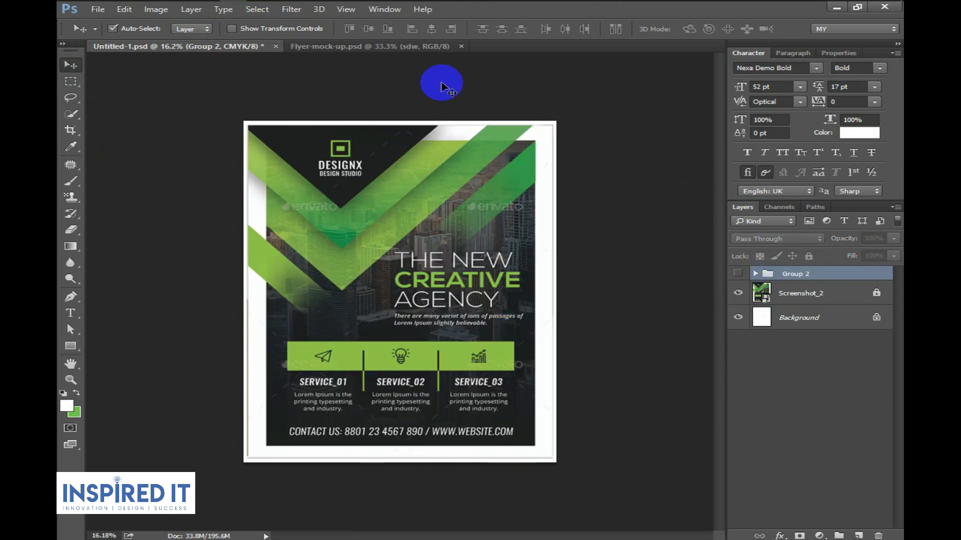
mouse_move(284, 5)
left_click(172, 11)
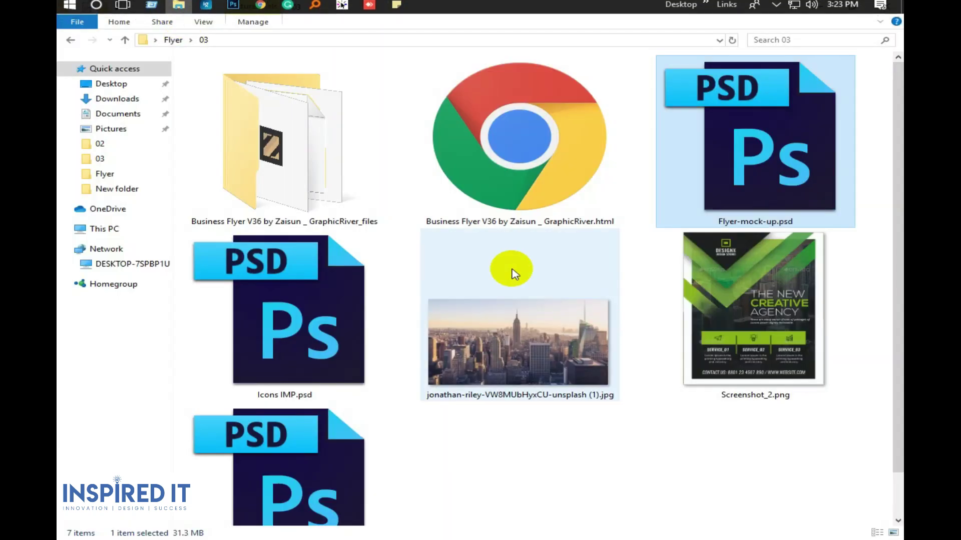
double_click(361, 330)
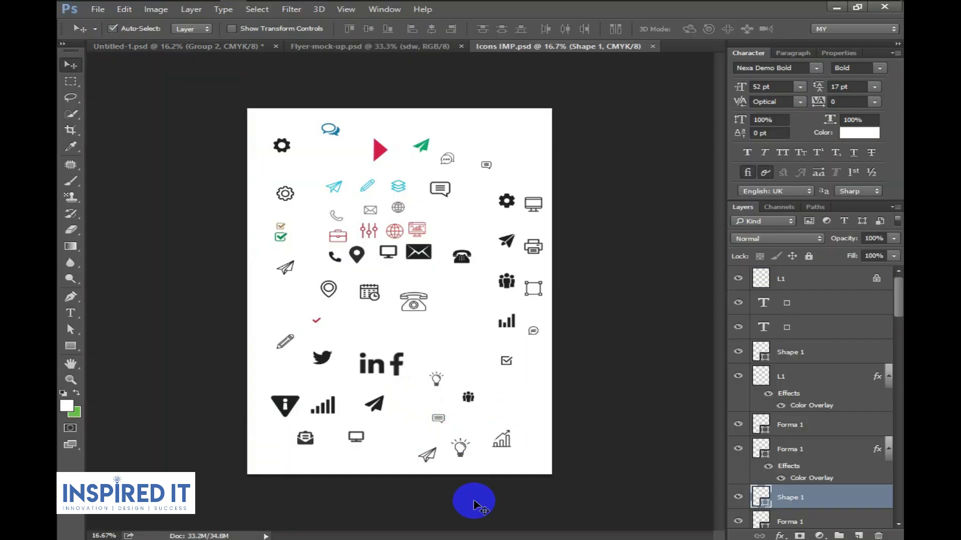
- Bring the paper-plane, lightbulb and chart icons from Icons IMP into the flyer and save
scroll(440, 461, "up", 5)
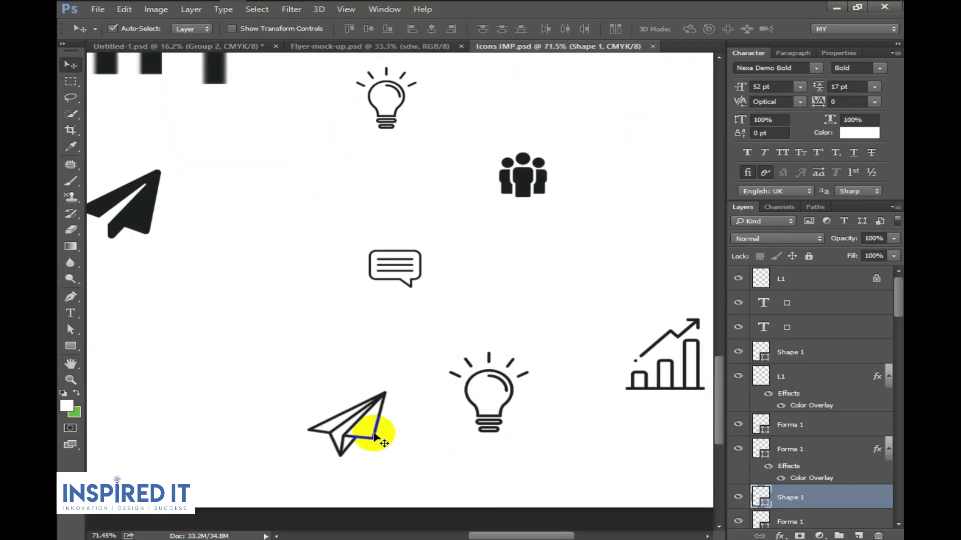
left_click_drag(375, 438, 323, 357)
left_click(379, 46)
left_click(526, 46)
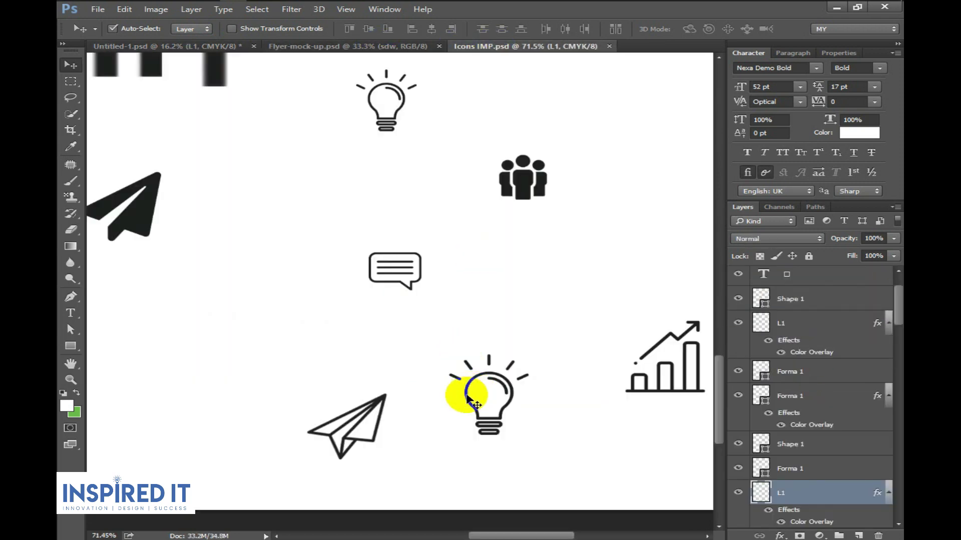
mouse_move(470, 394)
left_mouse_down()
mouse_move(177, 45)
mouse_move(401, 355)
left_mouse_up()
left_click(513, 46)
left_click_drag(643, 382, 210, 55)
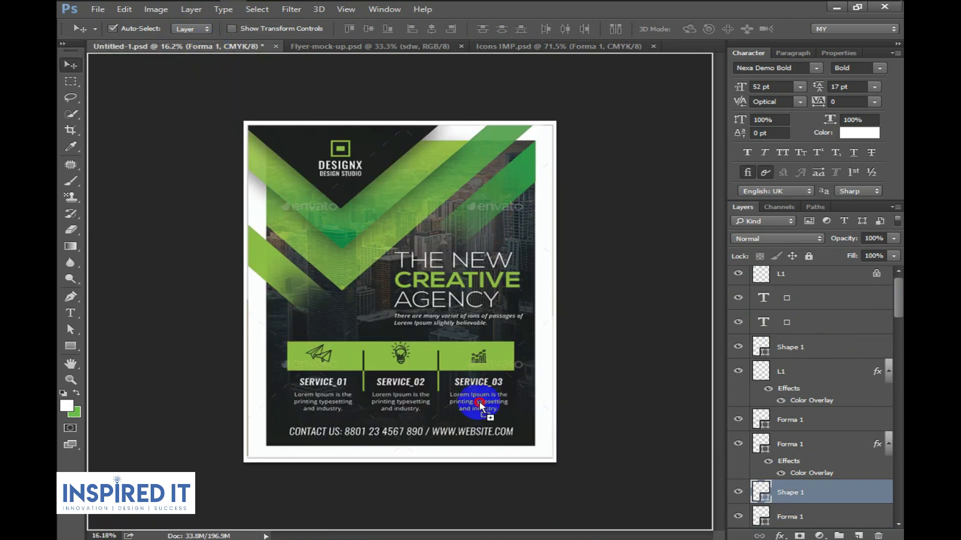
left_click_drag(210, 55, 356, 430)
key("ctrl+s")
- Align the lightbulb and chart icons over the reference and place the paper plane in the first cell
scroll(400, 380, "up", 10)
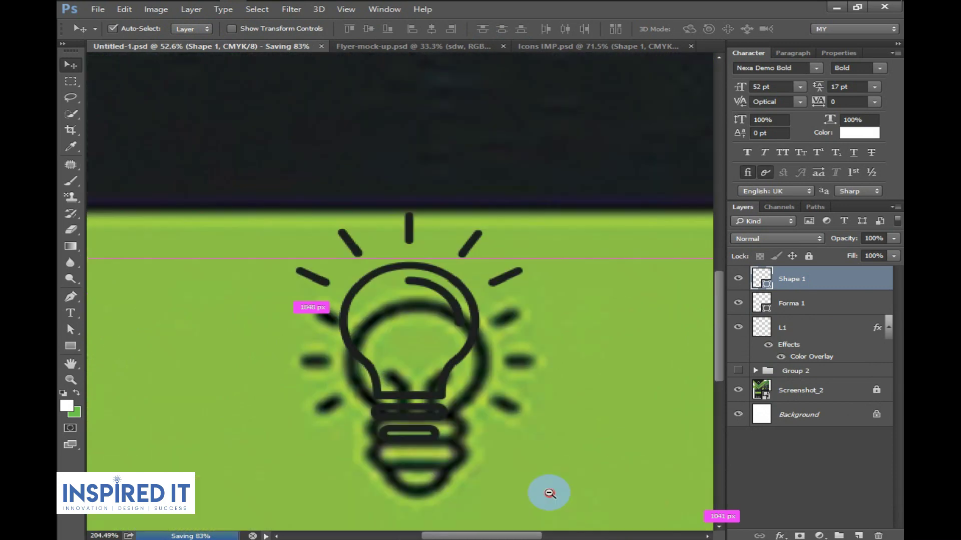
left_click_drag(549, 494, 483, 361)
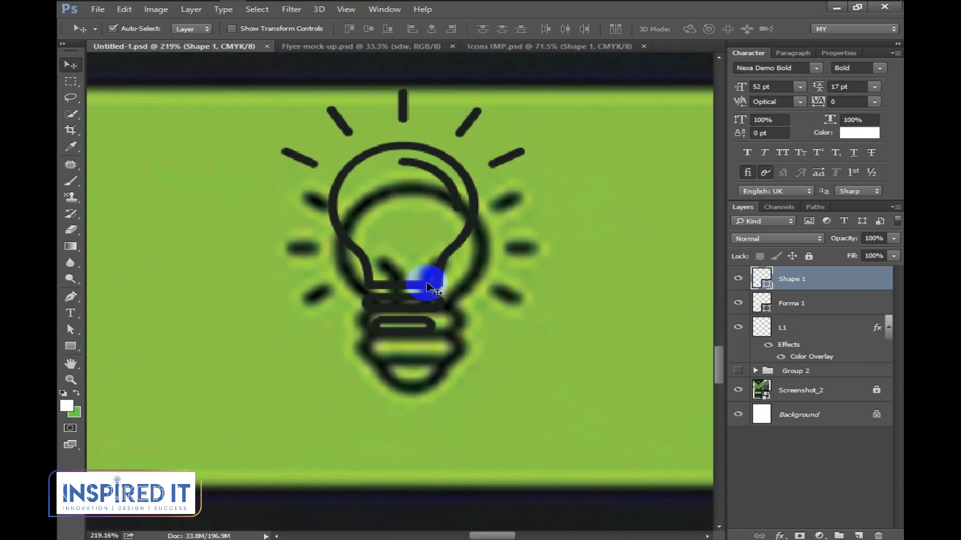
left_click_drag(427, 288, 435, 339)
scroll(434, 335, "down", 3)
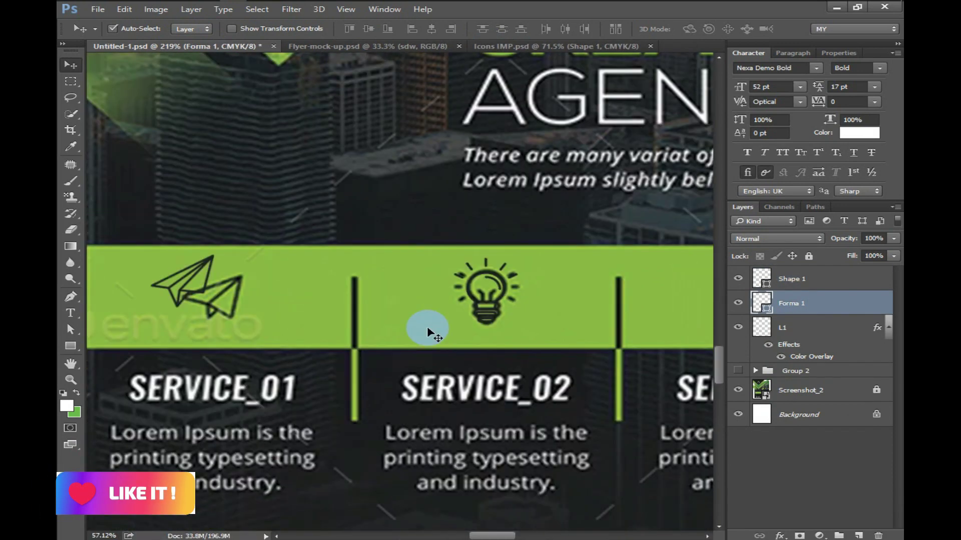
scroll(278, 358, "up", 4)
mouse_move(476, 392)
left_mouse_down()
mouse_move(479, 340)
mouse_move(503, 414)
left_mouse_up()
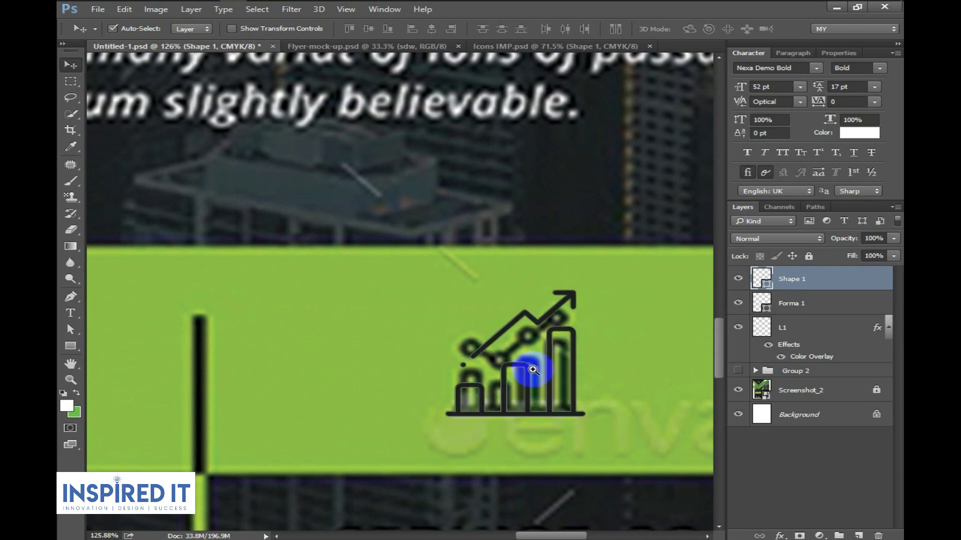
scroll(503, 413, "down", 3)
scroll(317, 369, "up", 2)
scroll(460, 411, "up", 1)
scroll(406, 395, "up", 3)
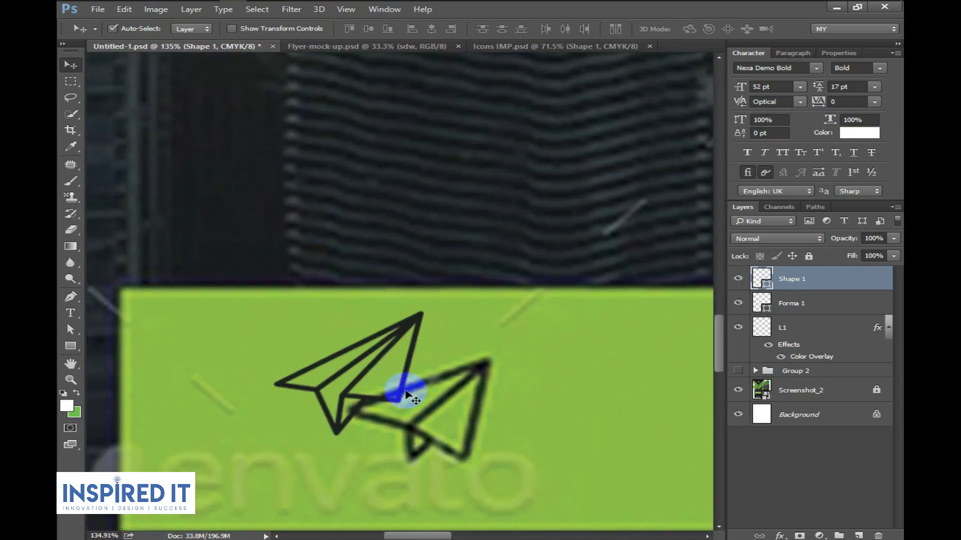
left_click_drag(400, 400, 495, 436)
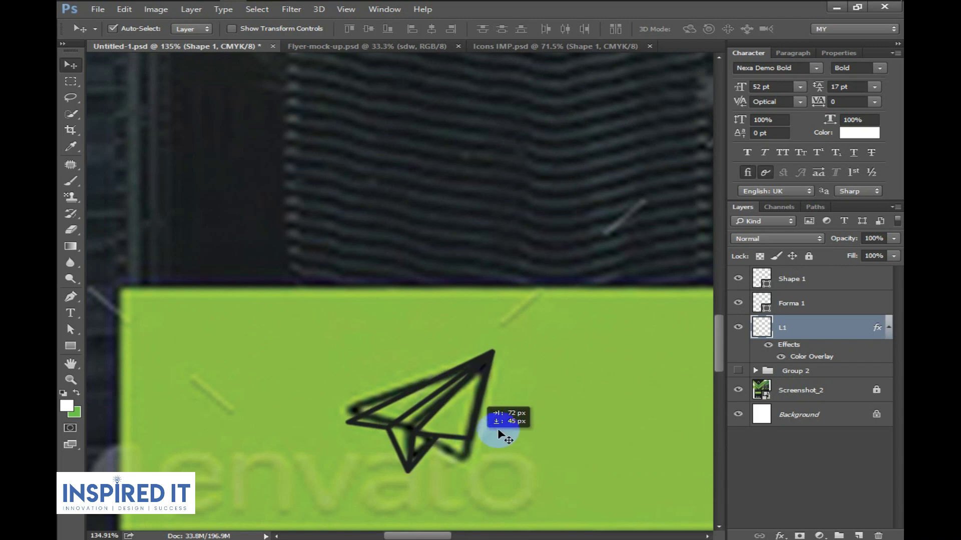
scroll(558, 421, "down", 3)
left_click_drag(558, 421, 293, 308)
- Vertically align the three icon layers in the green band and save
left_click(825, 286, "shift")
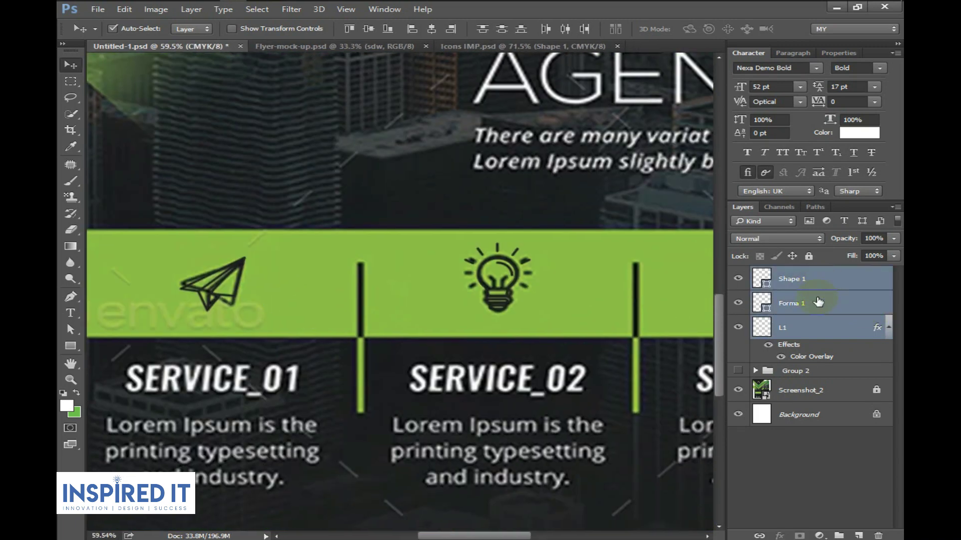
left_click(369, 28)
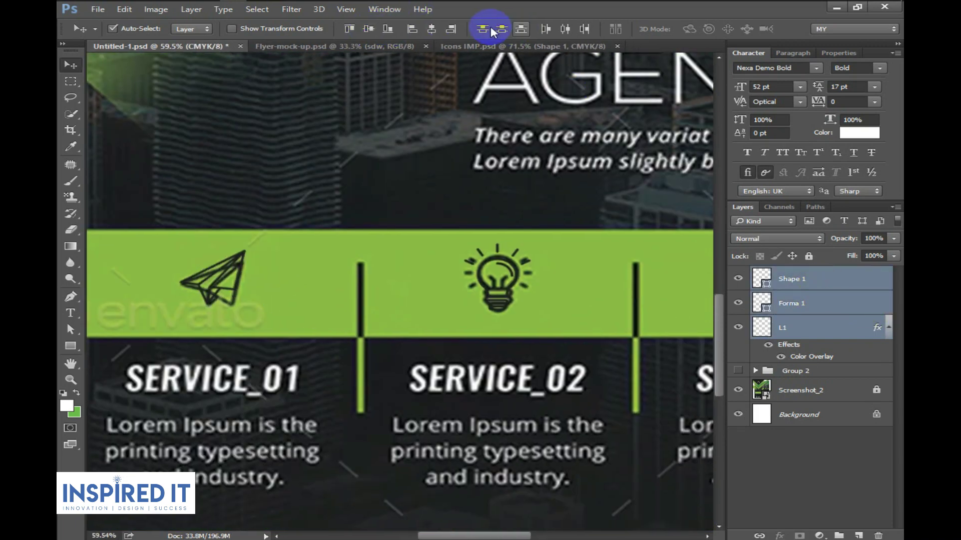
key("ctrl+s")
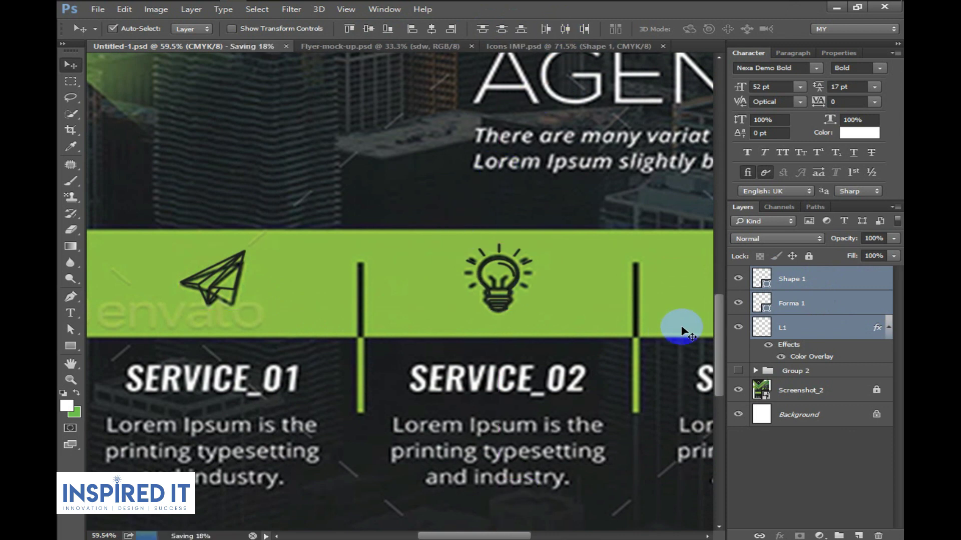
left_click(735, 372)
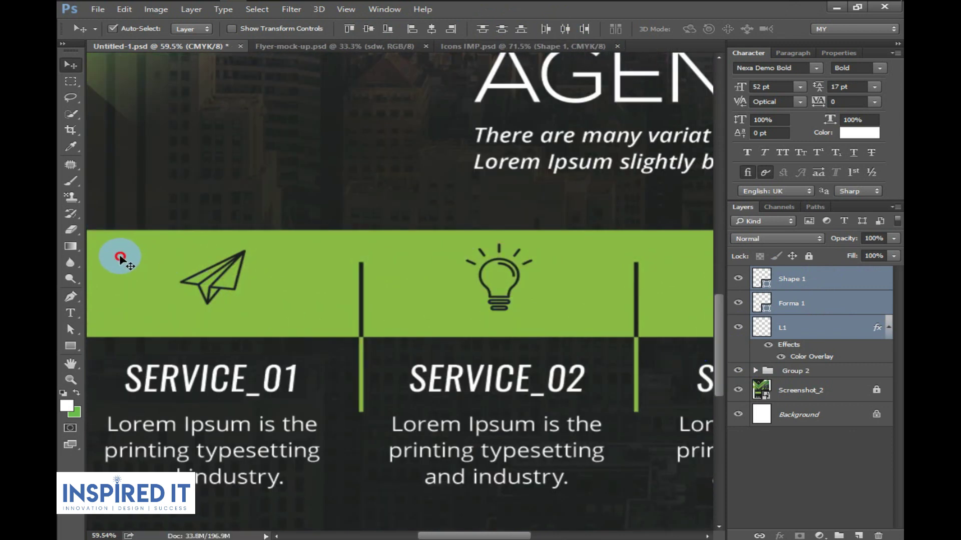
left_click(120, 258)
scroll(881, 441, "down", 5)
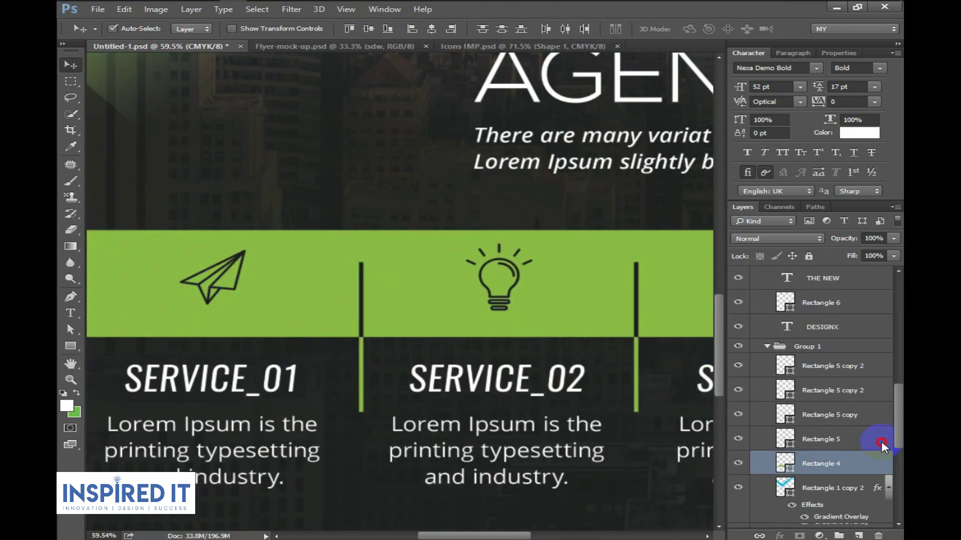
left_click(830, 398)
left_click_drag(894, 425, 895, 300)
left_click(802, 302, "shift")
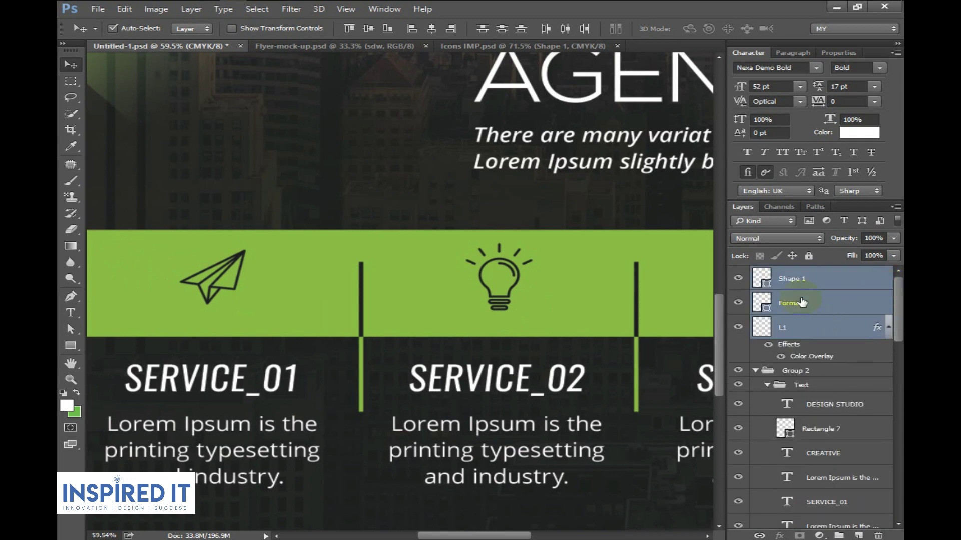
left_click(368, 30)
key("ctrl+s")
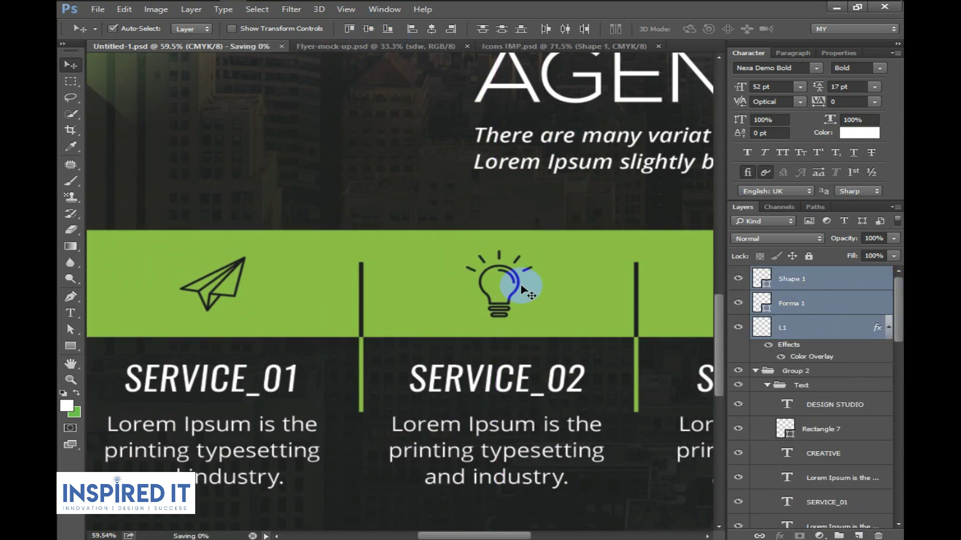
- Move Shape 1, Forma 1 and L1 into Group 2, hide Screenshot_2, and save
scroll(515, 255, "down", 3)
left_click(898, 285)
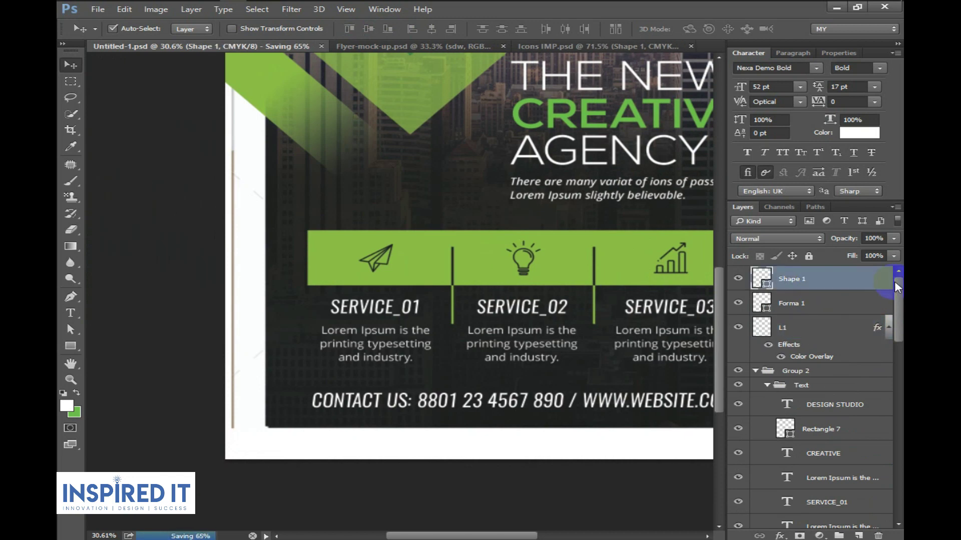
left_click(828, 356, "shift")
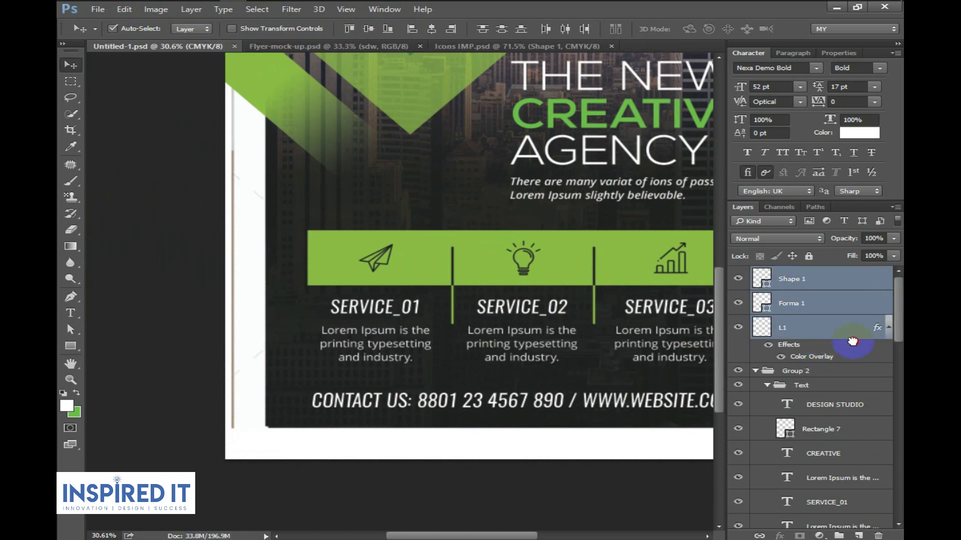
left_click_drag(852, 341, 850, 372)
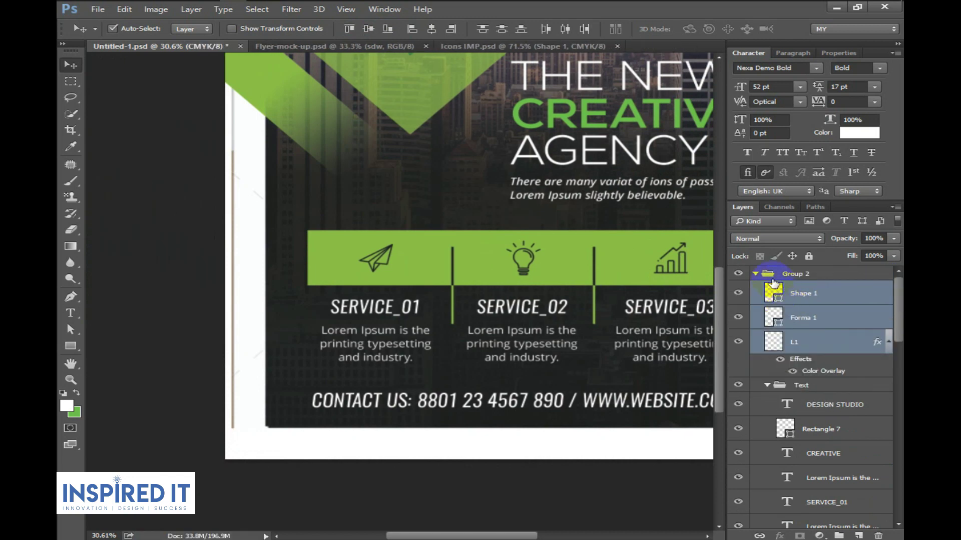
left_click(755, 274)
key("ctrl+0")
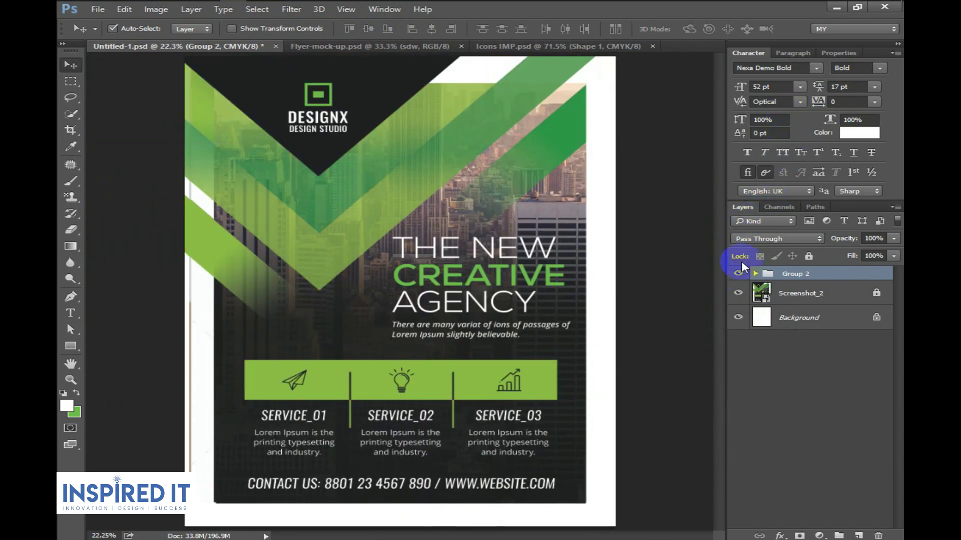
left_click(738, 293)
key("ctrl+s")
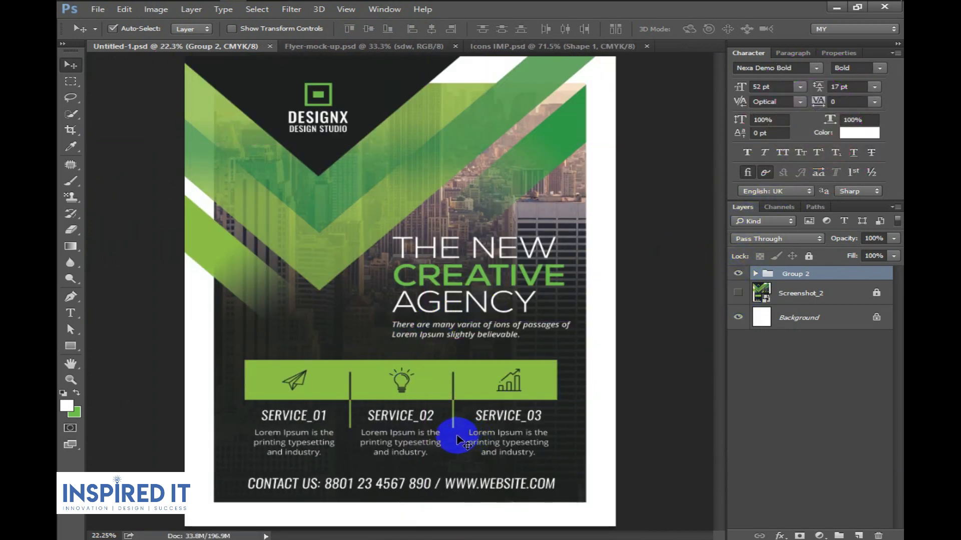
- Save the flyer as a JPEG at Maximum quality 12, then close Icons IMP.psd
left_click(97, 9)
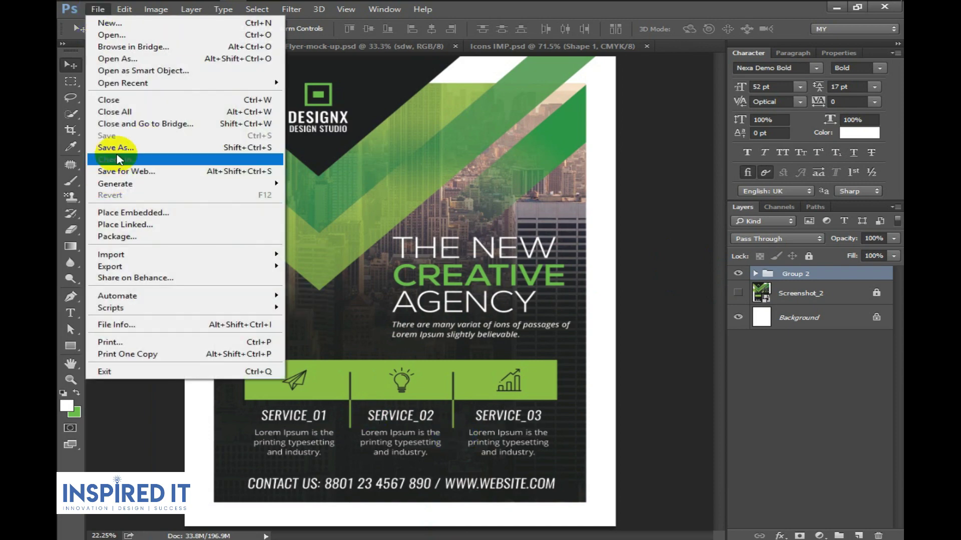
left_click(80, 150)
left_click(196, 256)
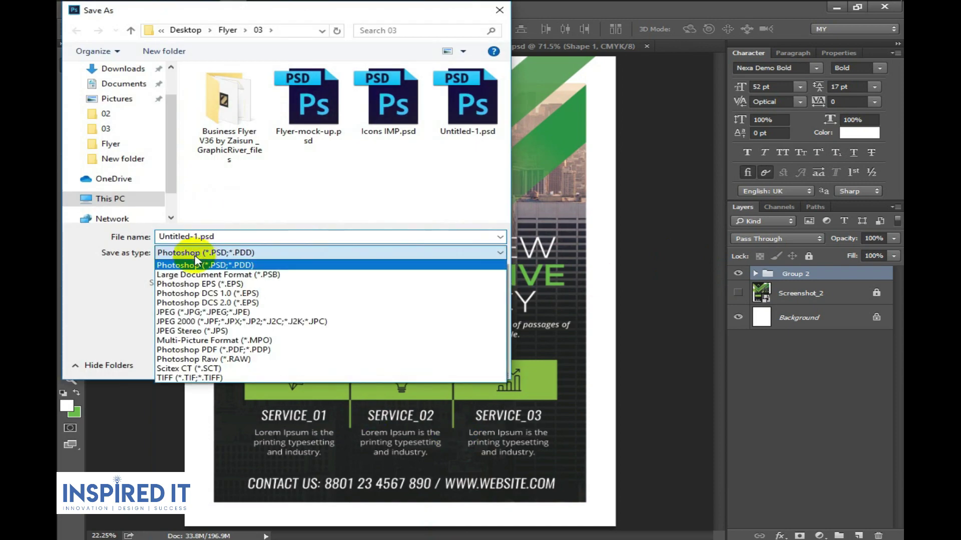
left_click(233, 319)
left_click(390, 364)
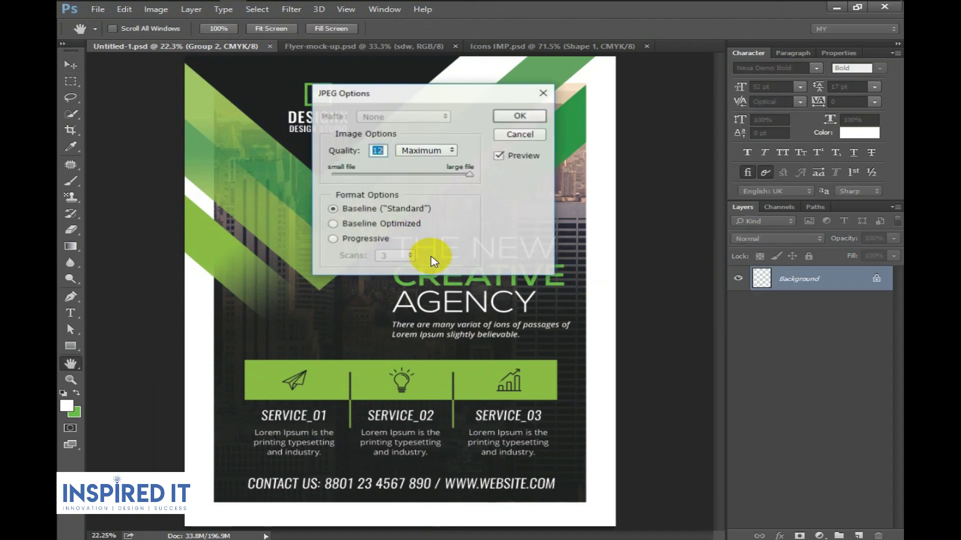
left_click(510, 119)
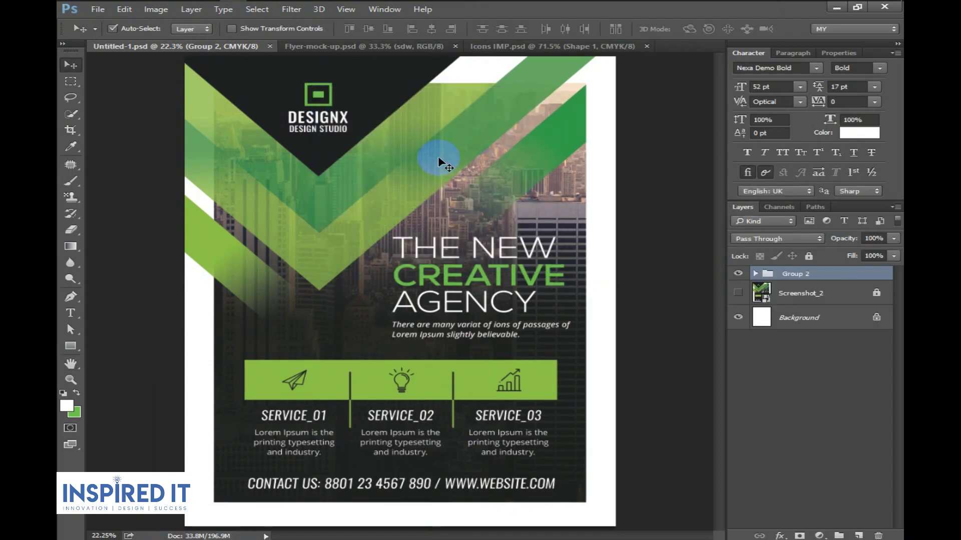
left_click(460, 47)
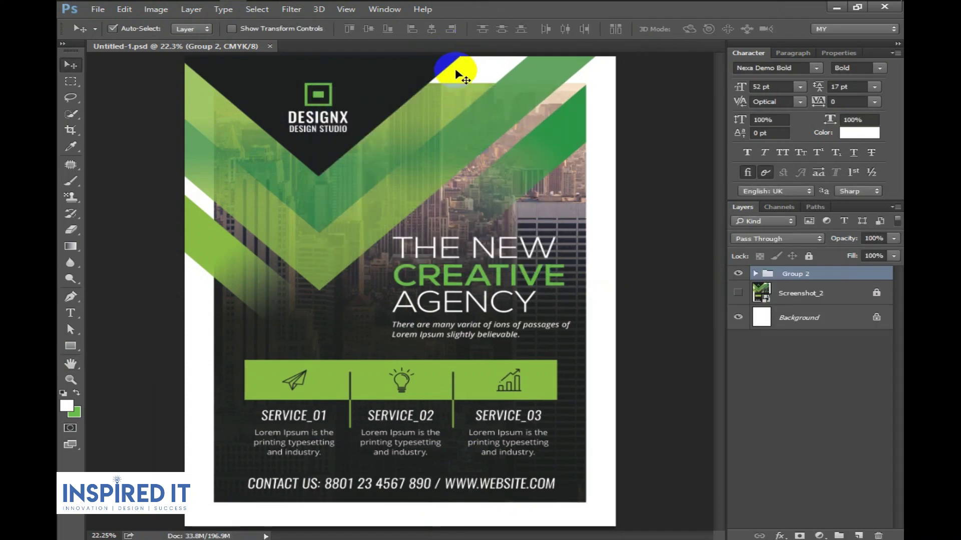
- Open the mock-up's Put your flyer smart object and drag Untitled-1.jpg into Photoshop
left_click(181, 9)
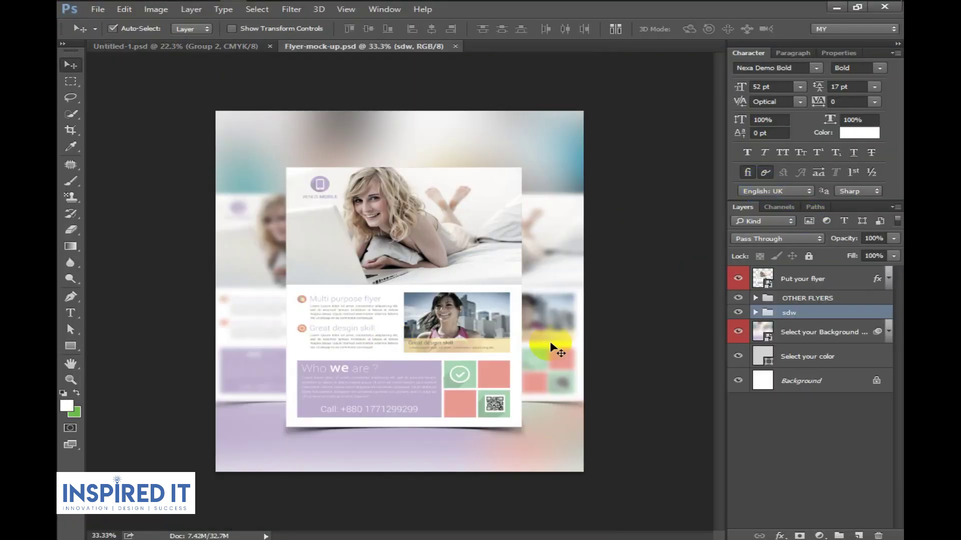
double_click(762, 278)
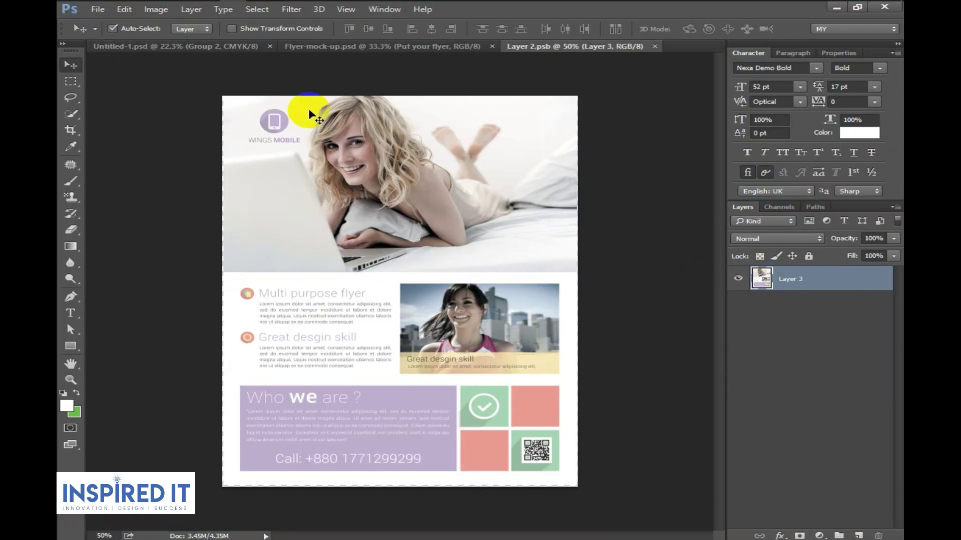
left_click(151, 6)
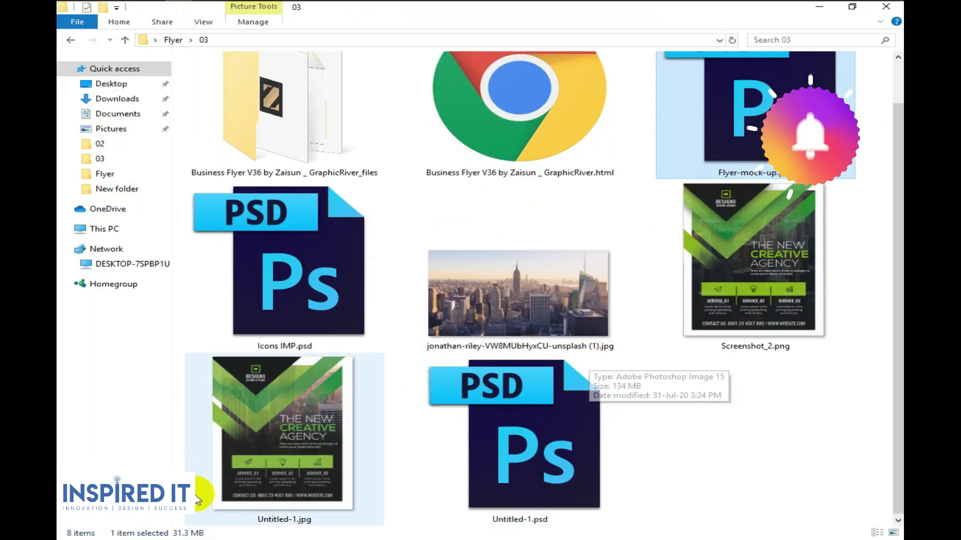
mouse_move(326, 467)
left_mouse_down()
mouse_move(284, 74)
mouse_move(390, 280)
left_mouse_up()
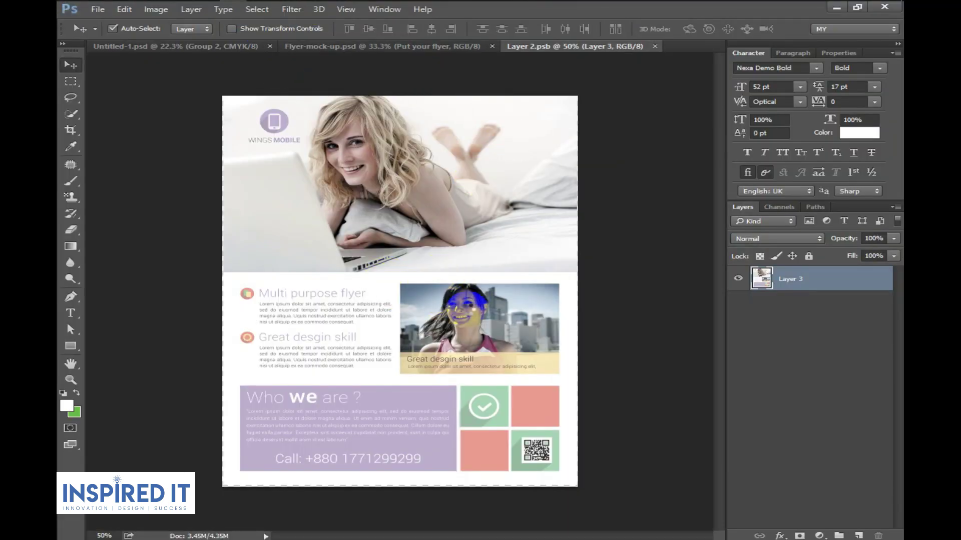
- Place Untitled-1.jpg into the Layer 2.psb page and enlarge it to cover the page
left_click_drag(465, 300, 453, 310)
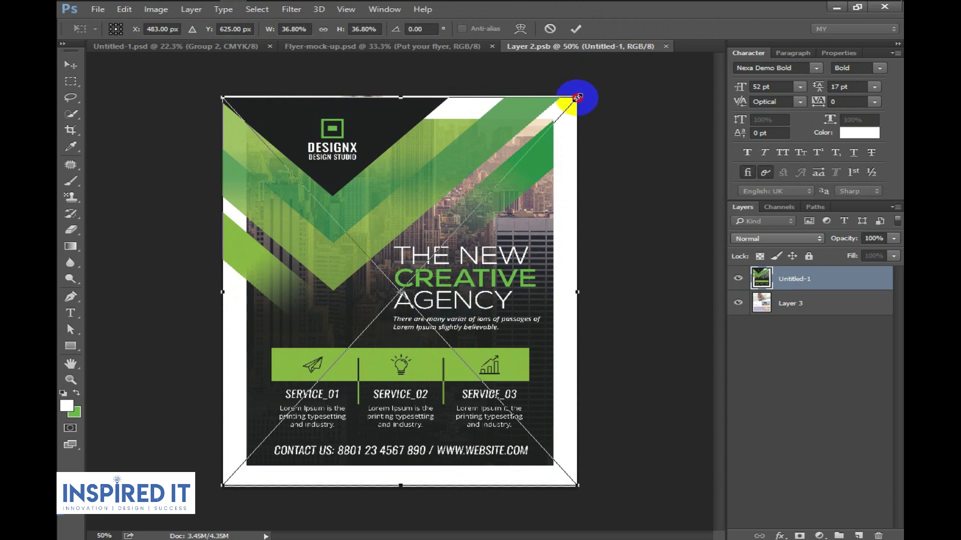
left_click_drag(577, 96, 579, 98)
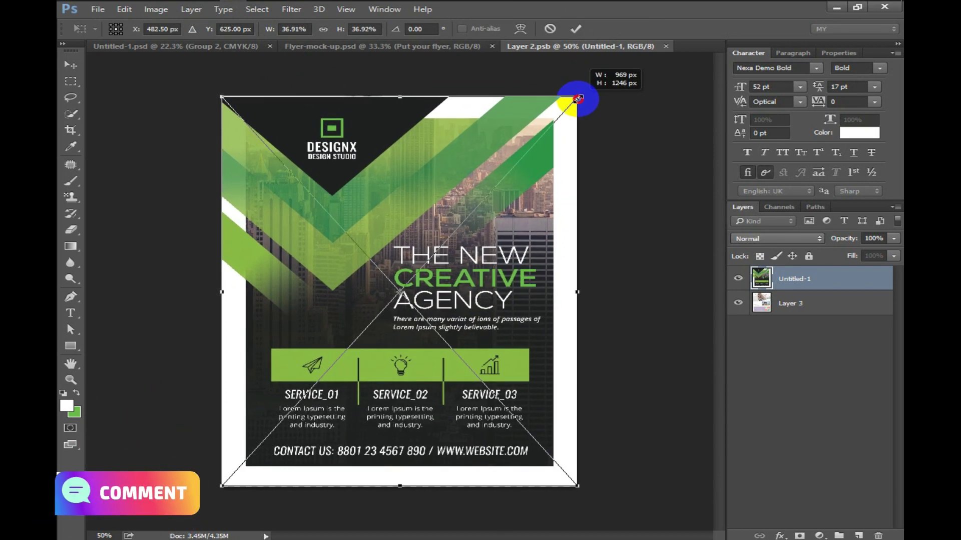
key("Return")
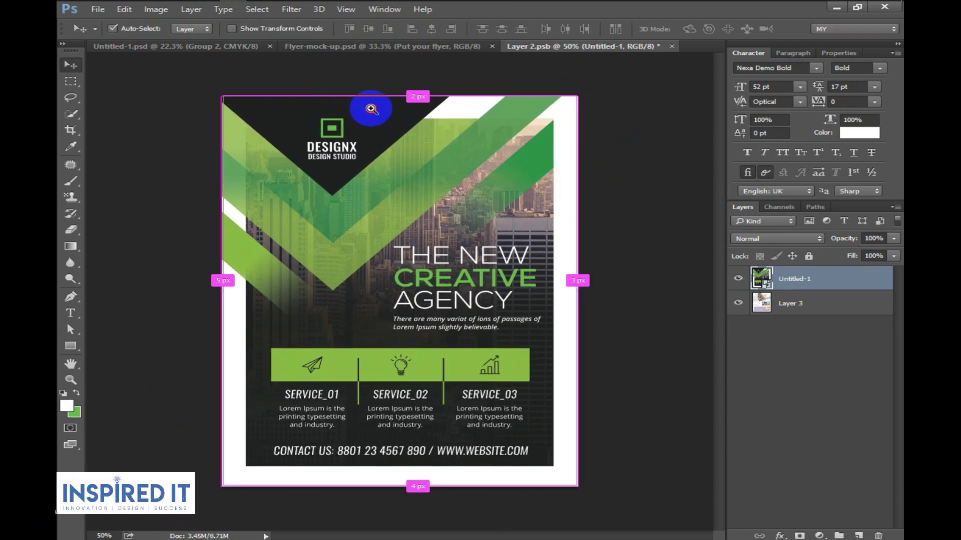
left_click_drag(372, 107, 471, 201)
key("ctrl+minus")
- Stretch the flyer's top-left corner slightly outward, save the smart object, and return to Flyer-mock-up
key("ctrl+t")
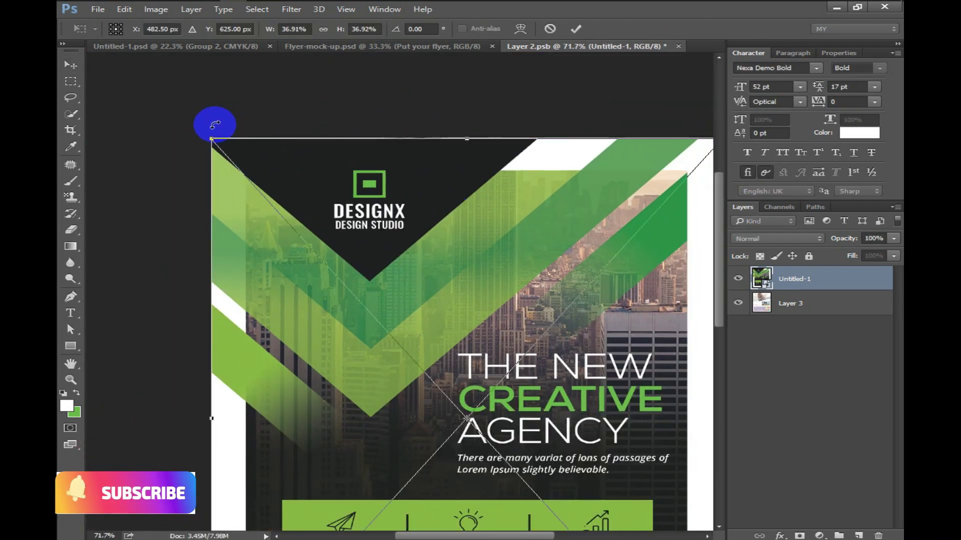
left_click_drag(207, 133, 202, 131)
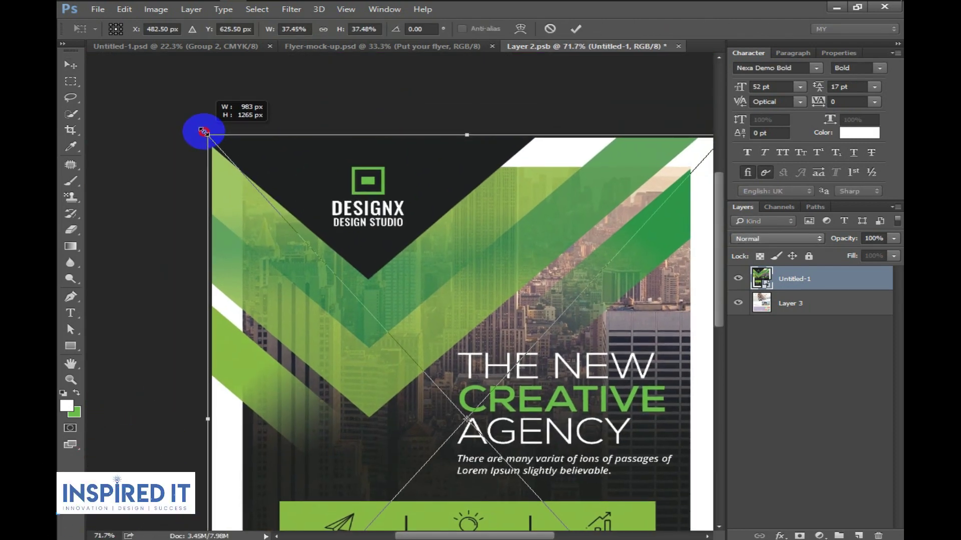
key("Return")
key("ctrl+minus")
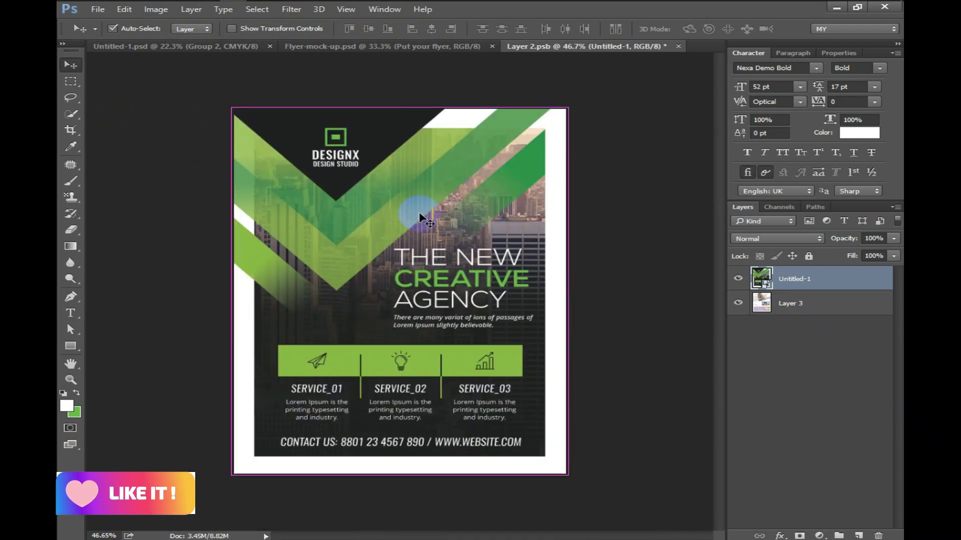
key("ctrl+s")
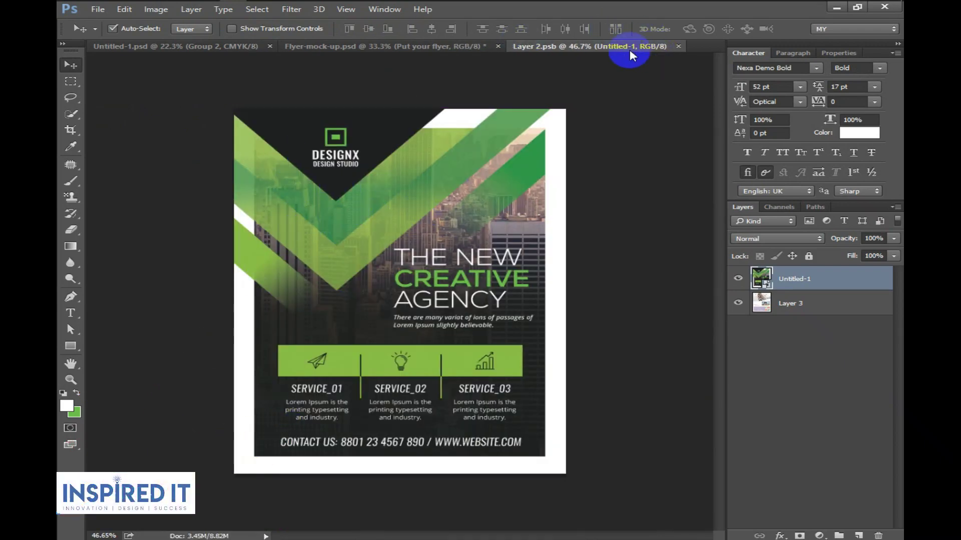
left_click(437, 50)
left_click(455, 316, "ctrl")
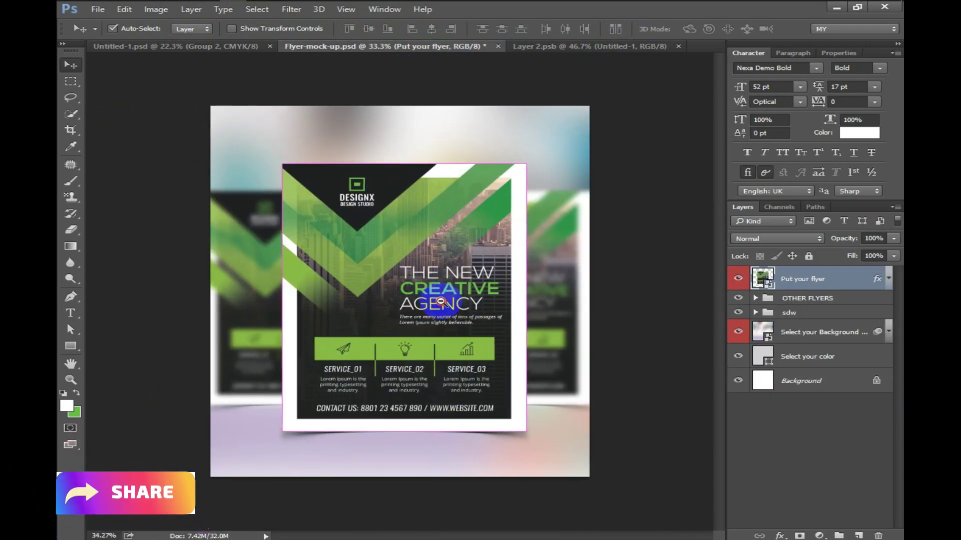